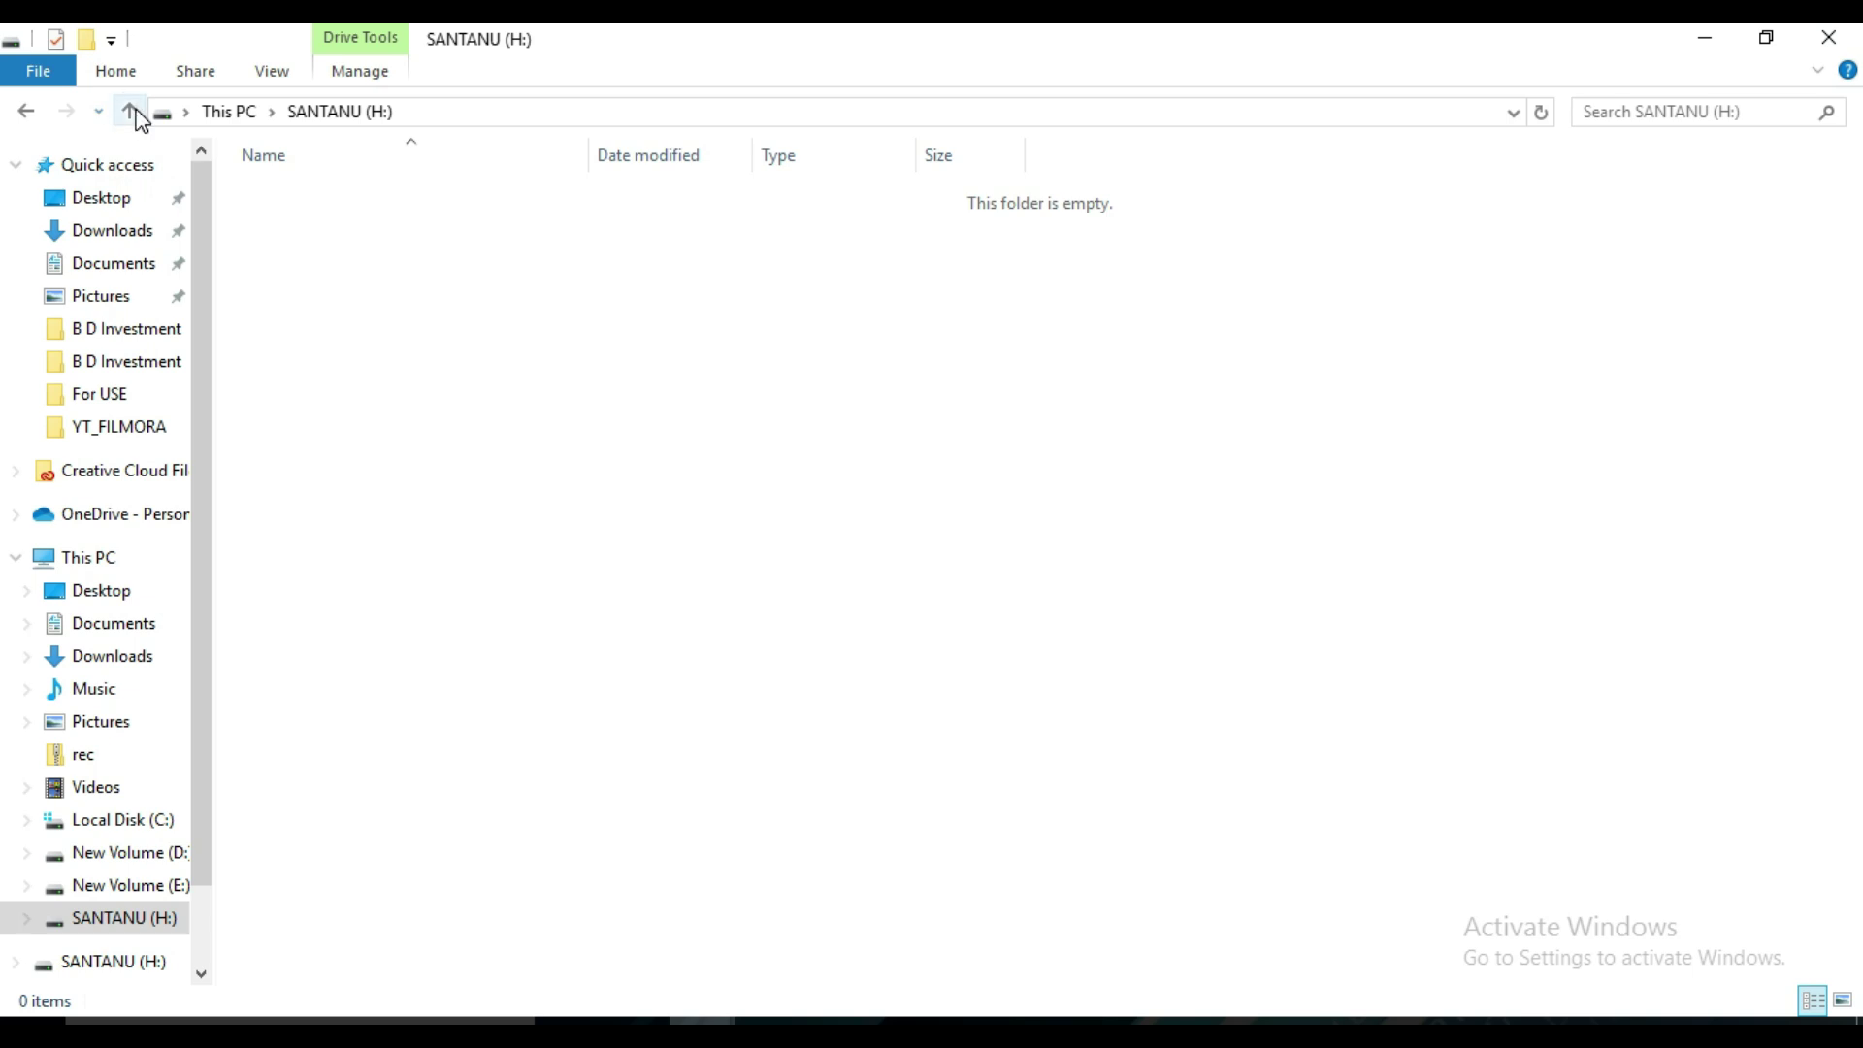
- Copy all four files in the For USE folder on the desktop and close the folder
click(627, 626)
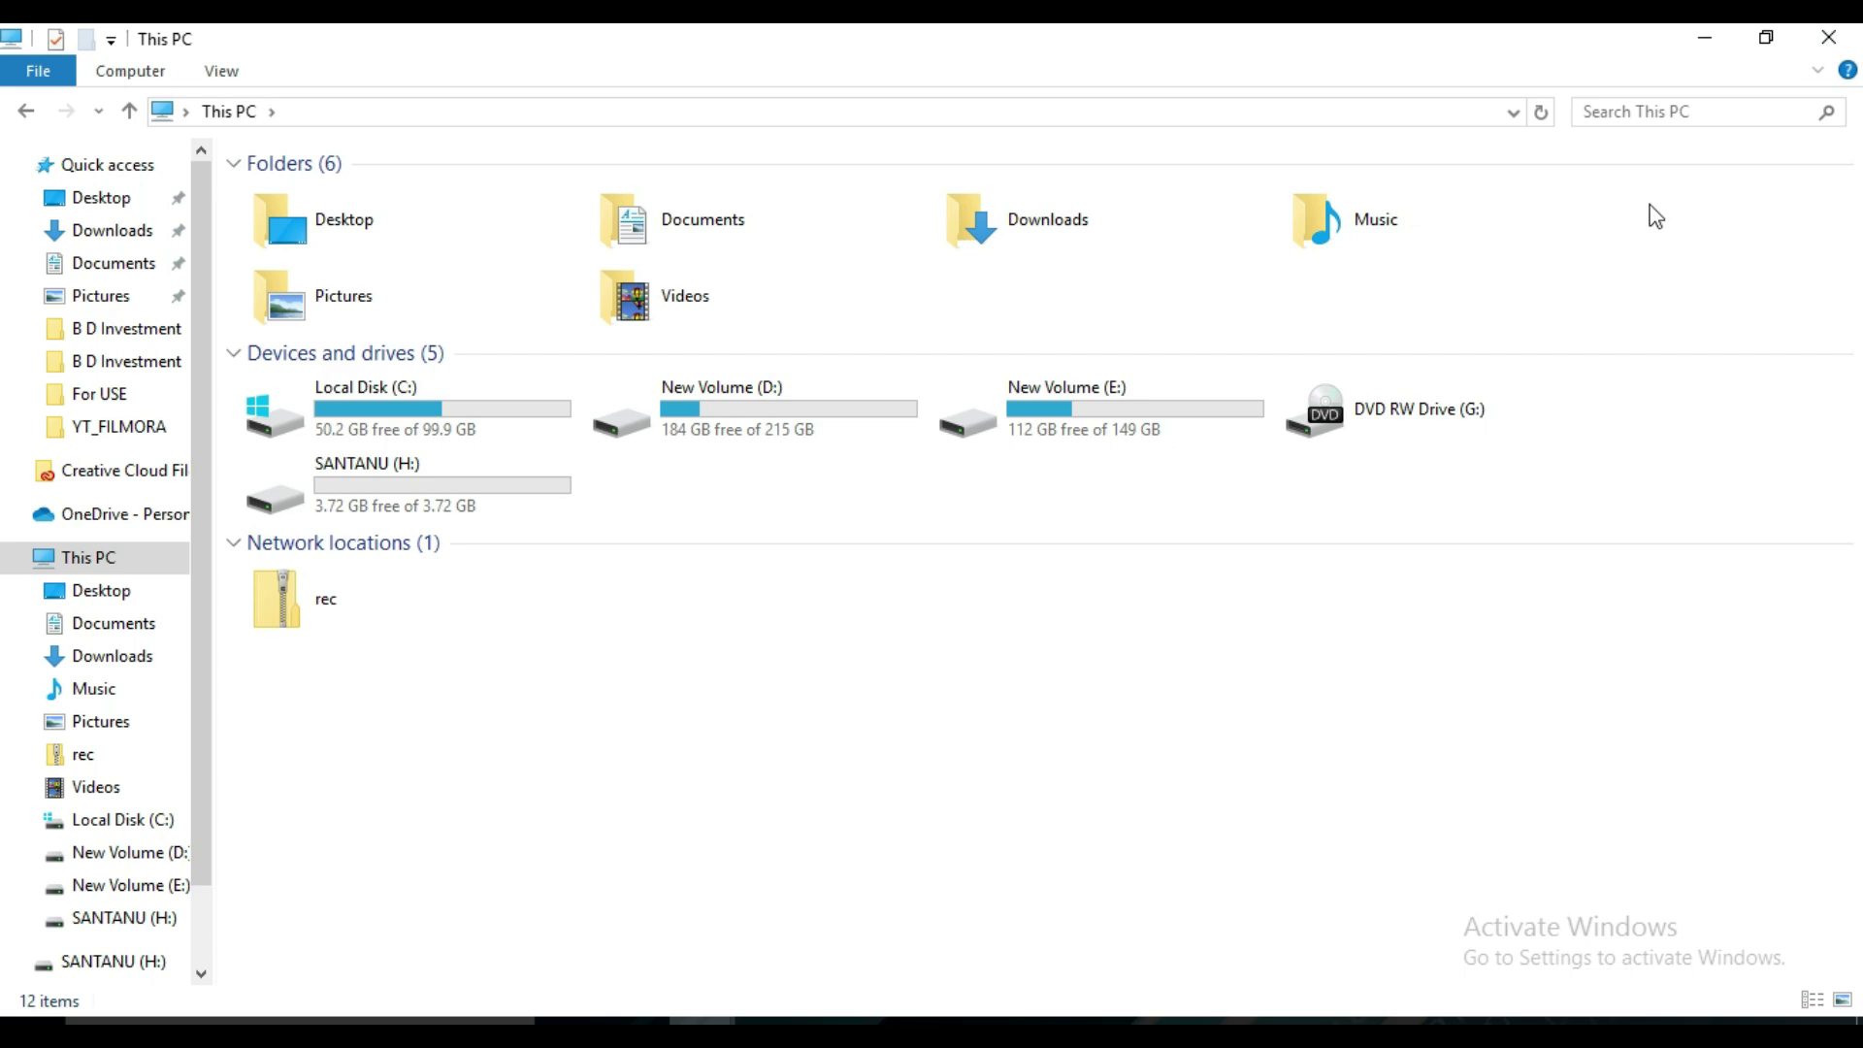
click(1713, 46)
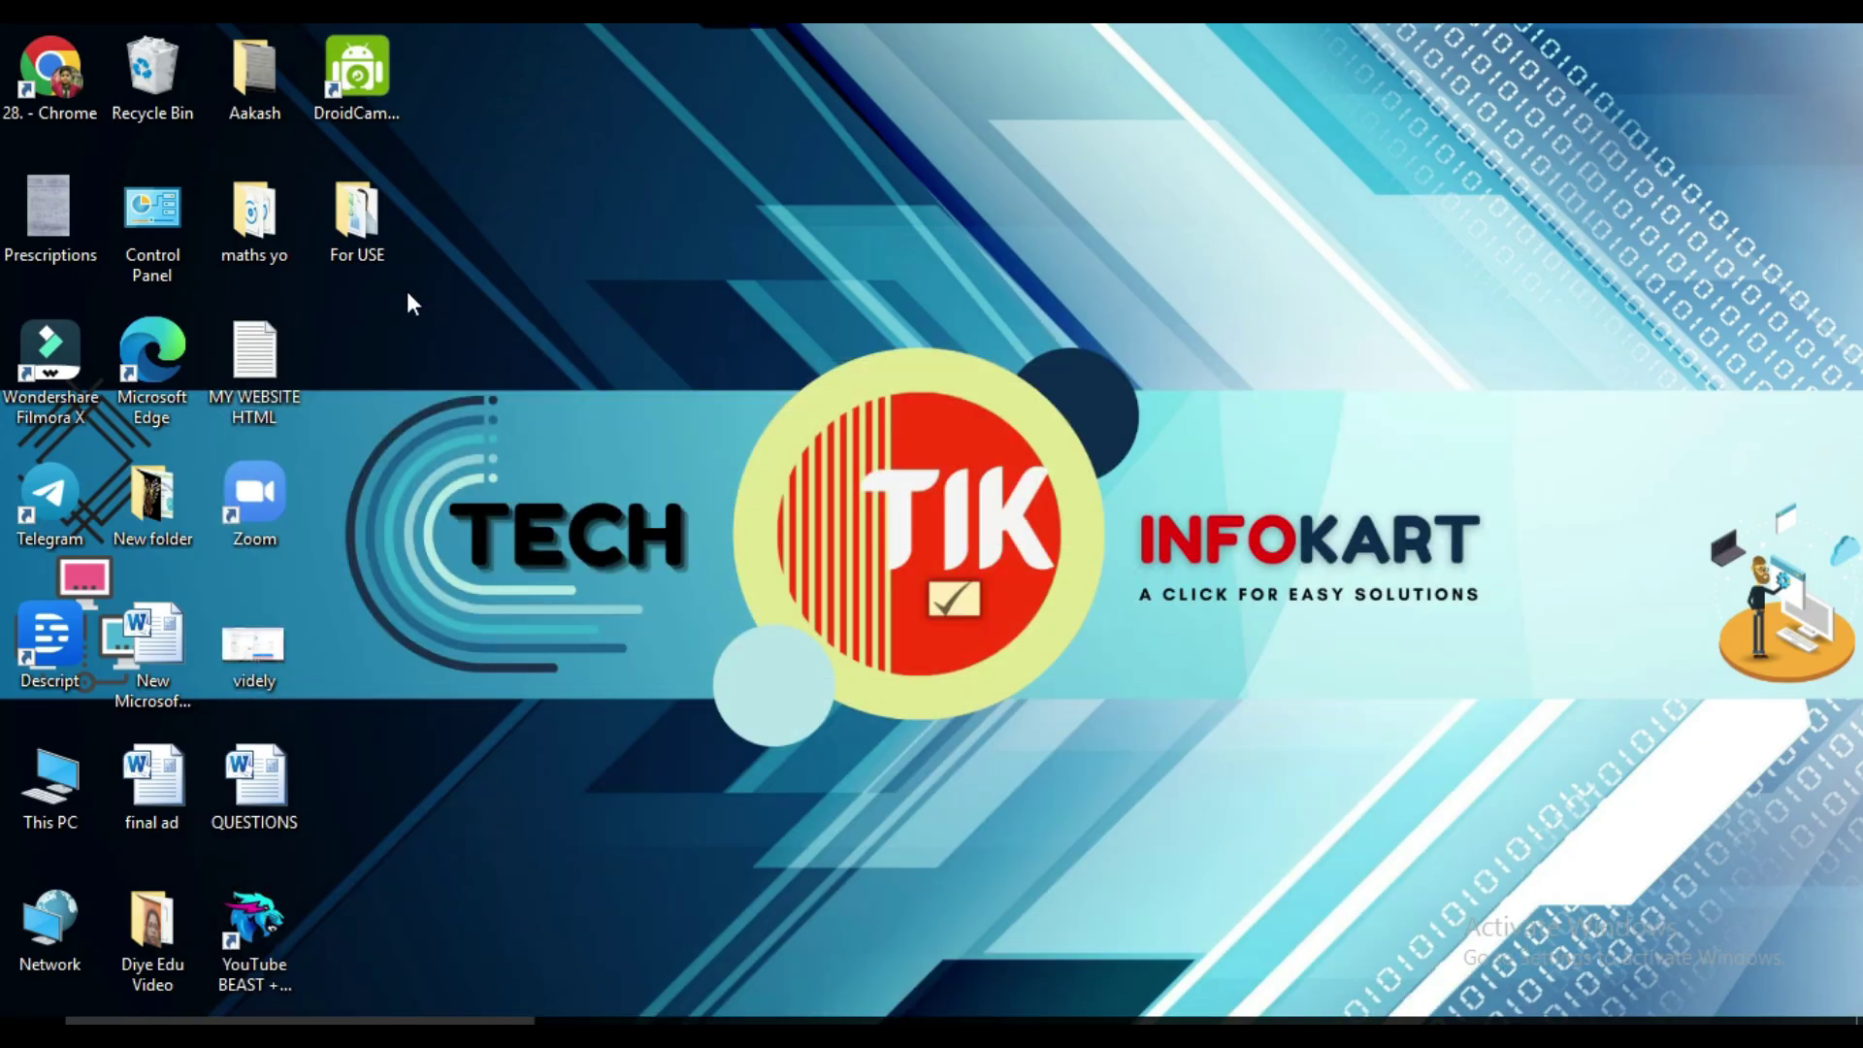
double_click(369, 225)
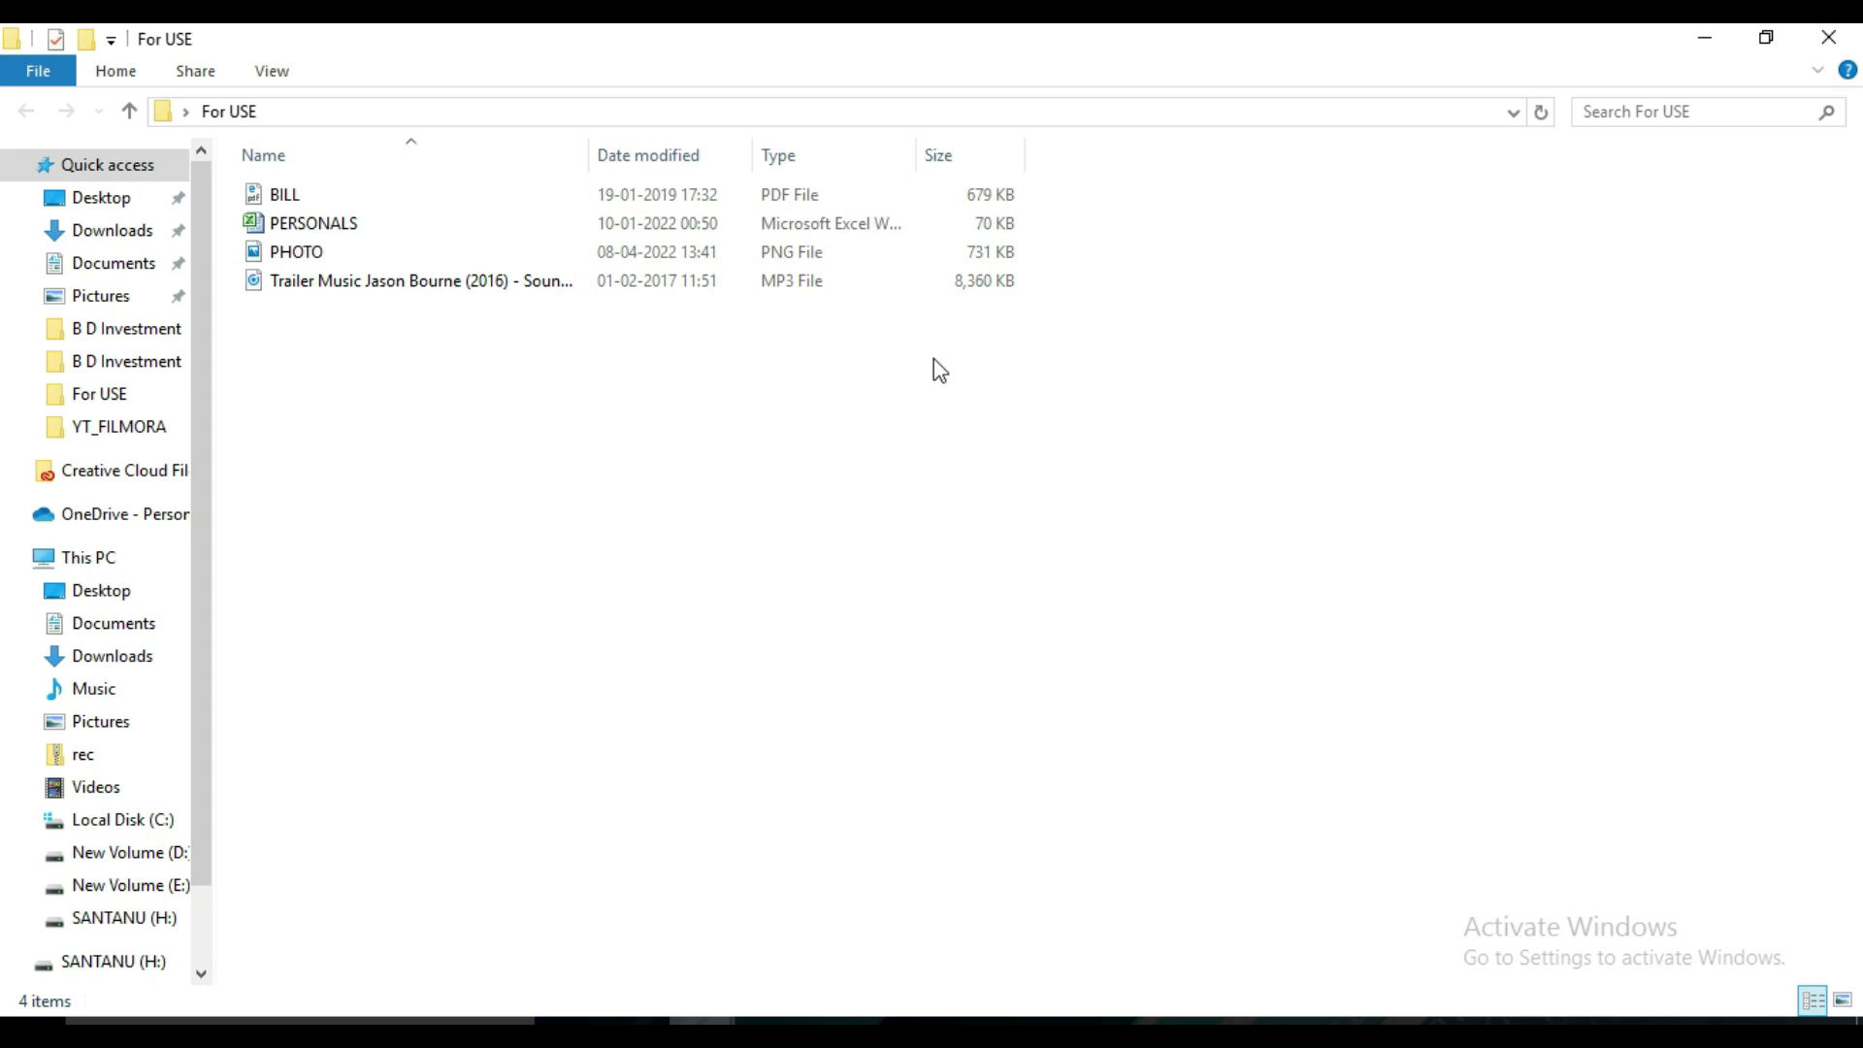
drag(933, 358, 398, 155)
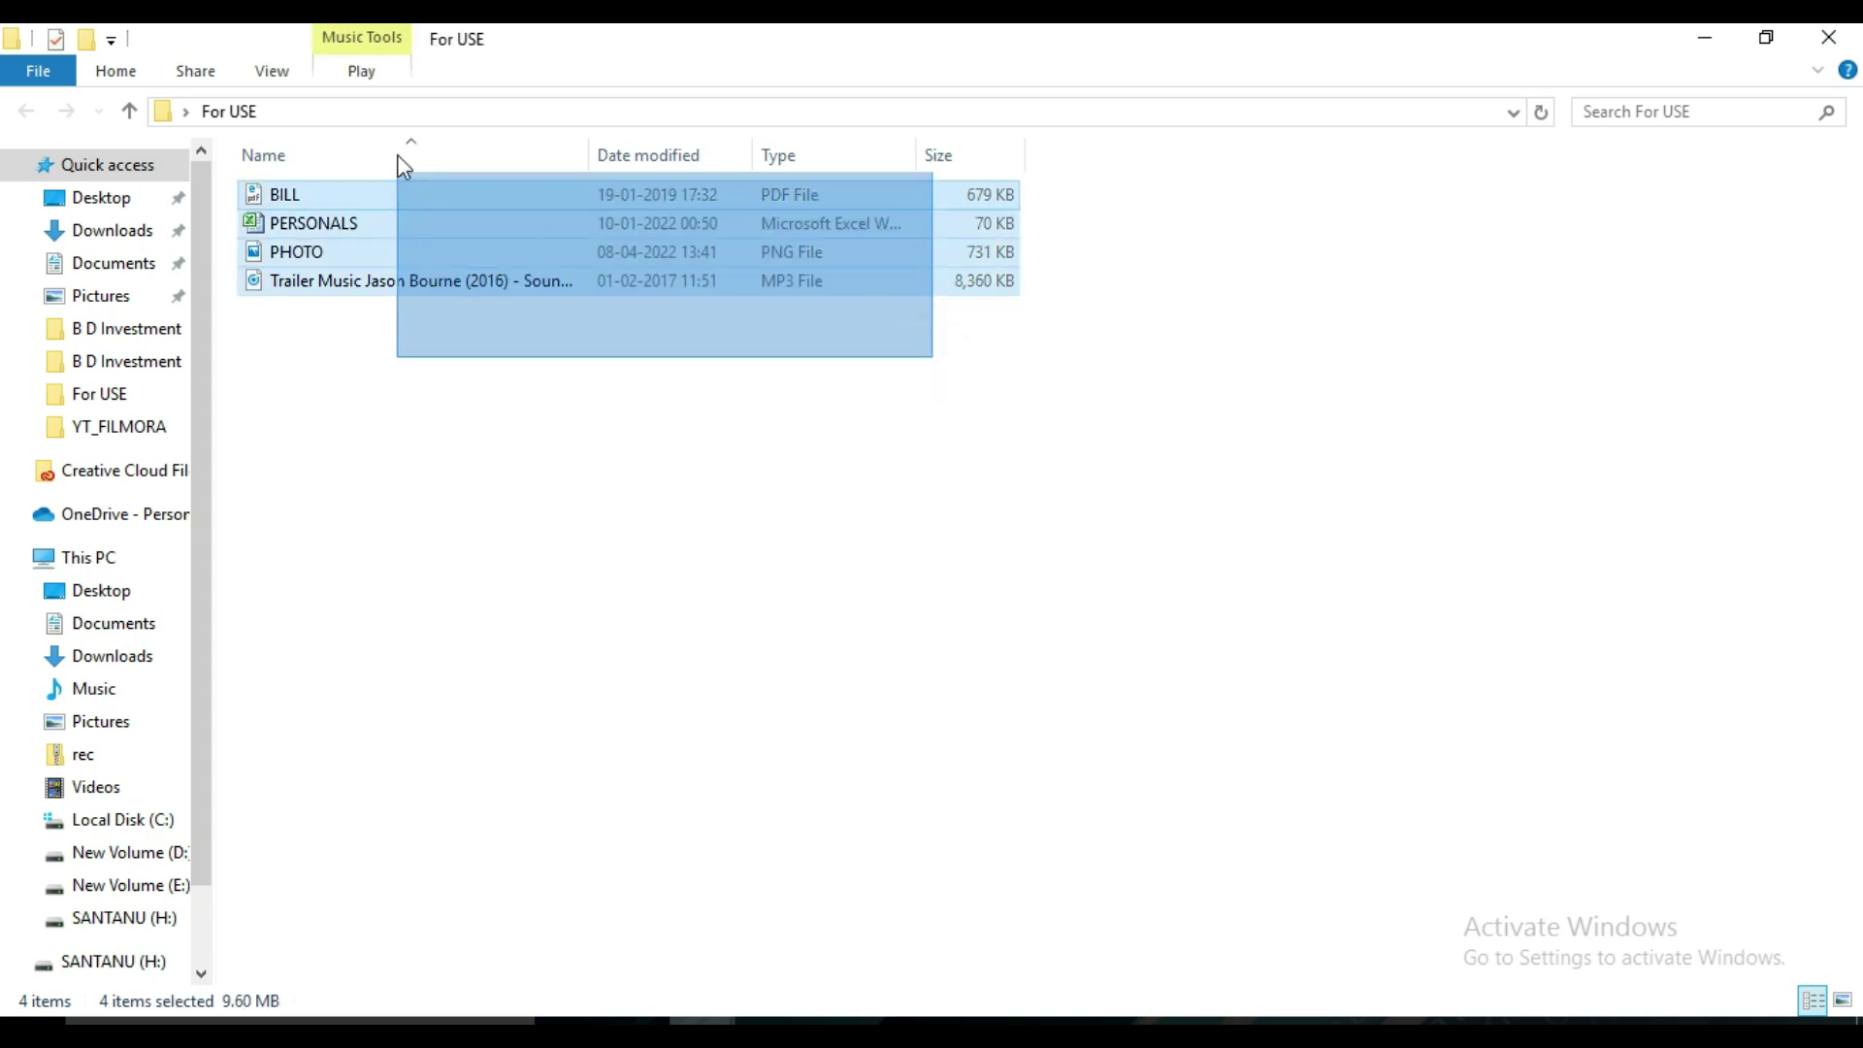
right_click(555, 216)
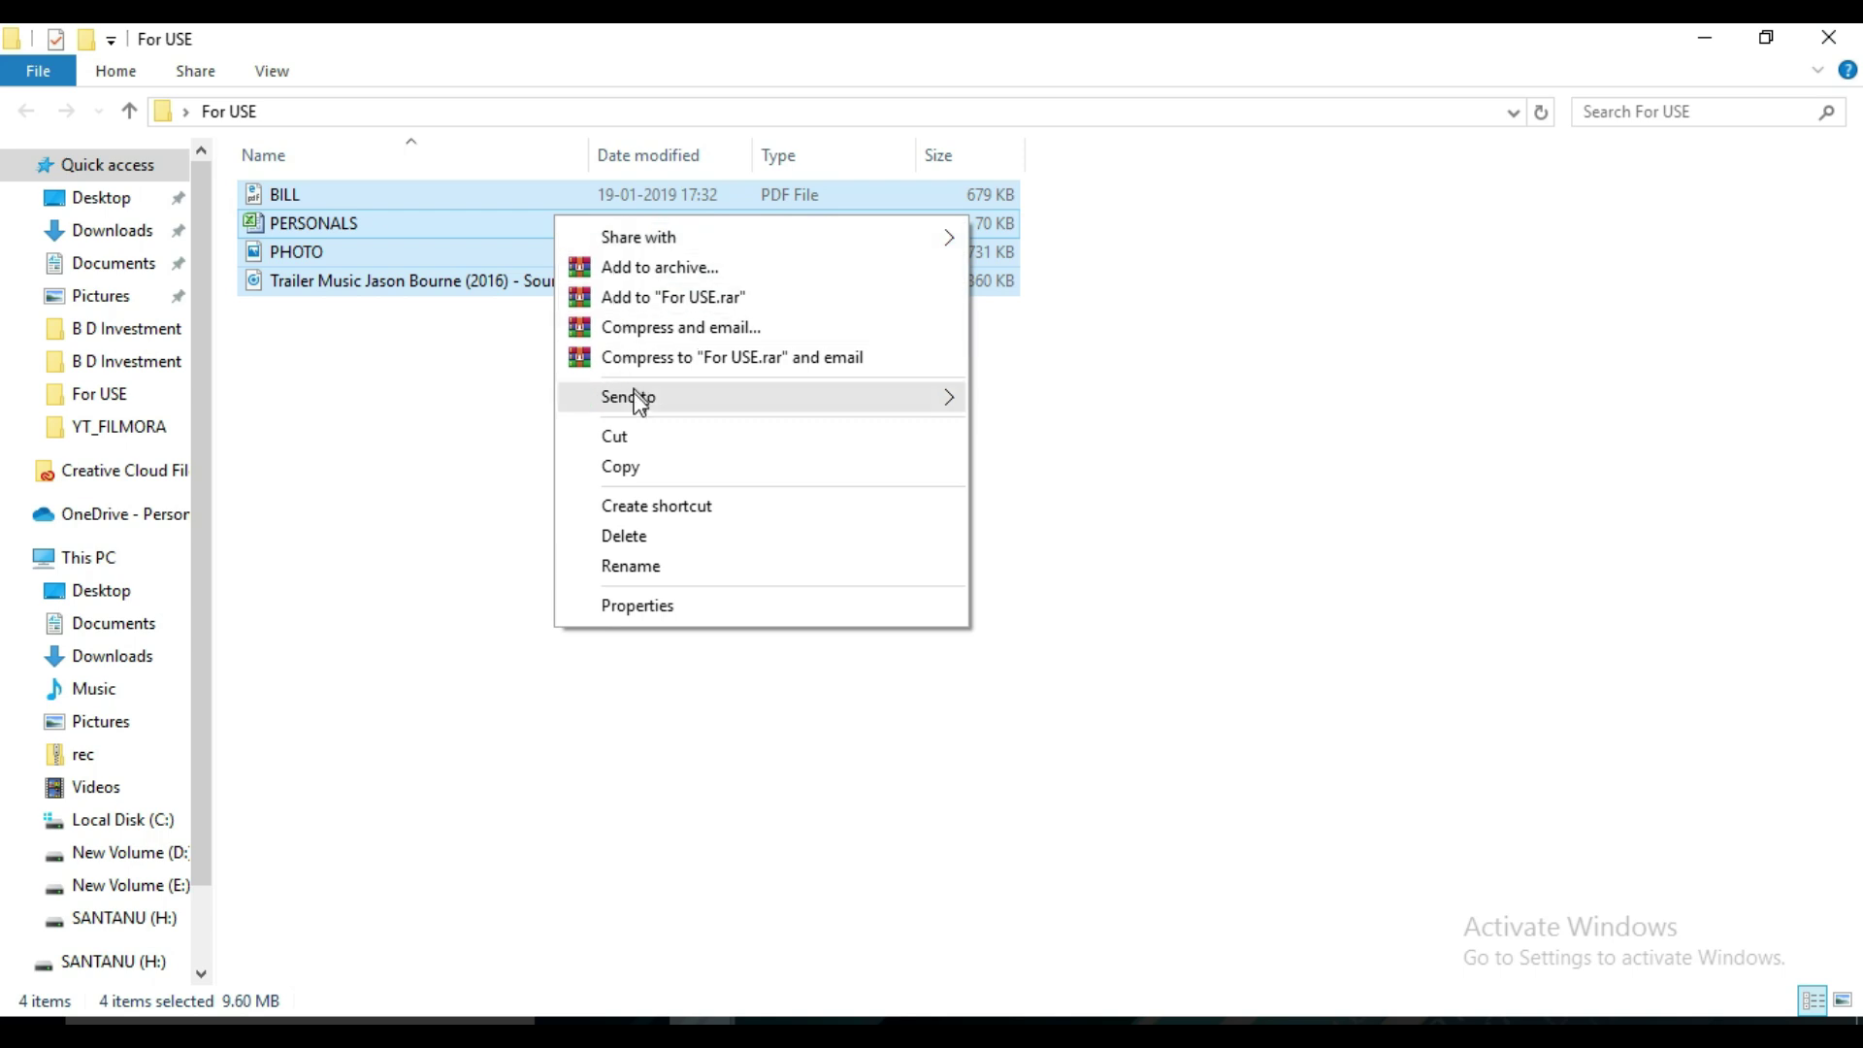
click(652, 463)
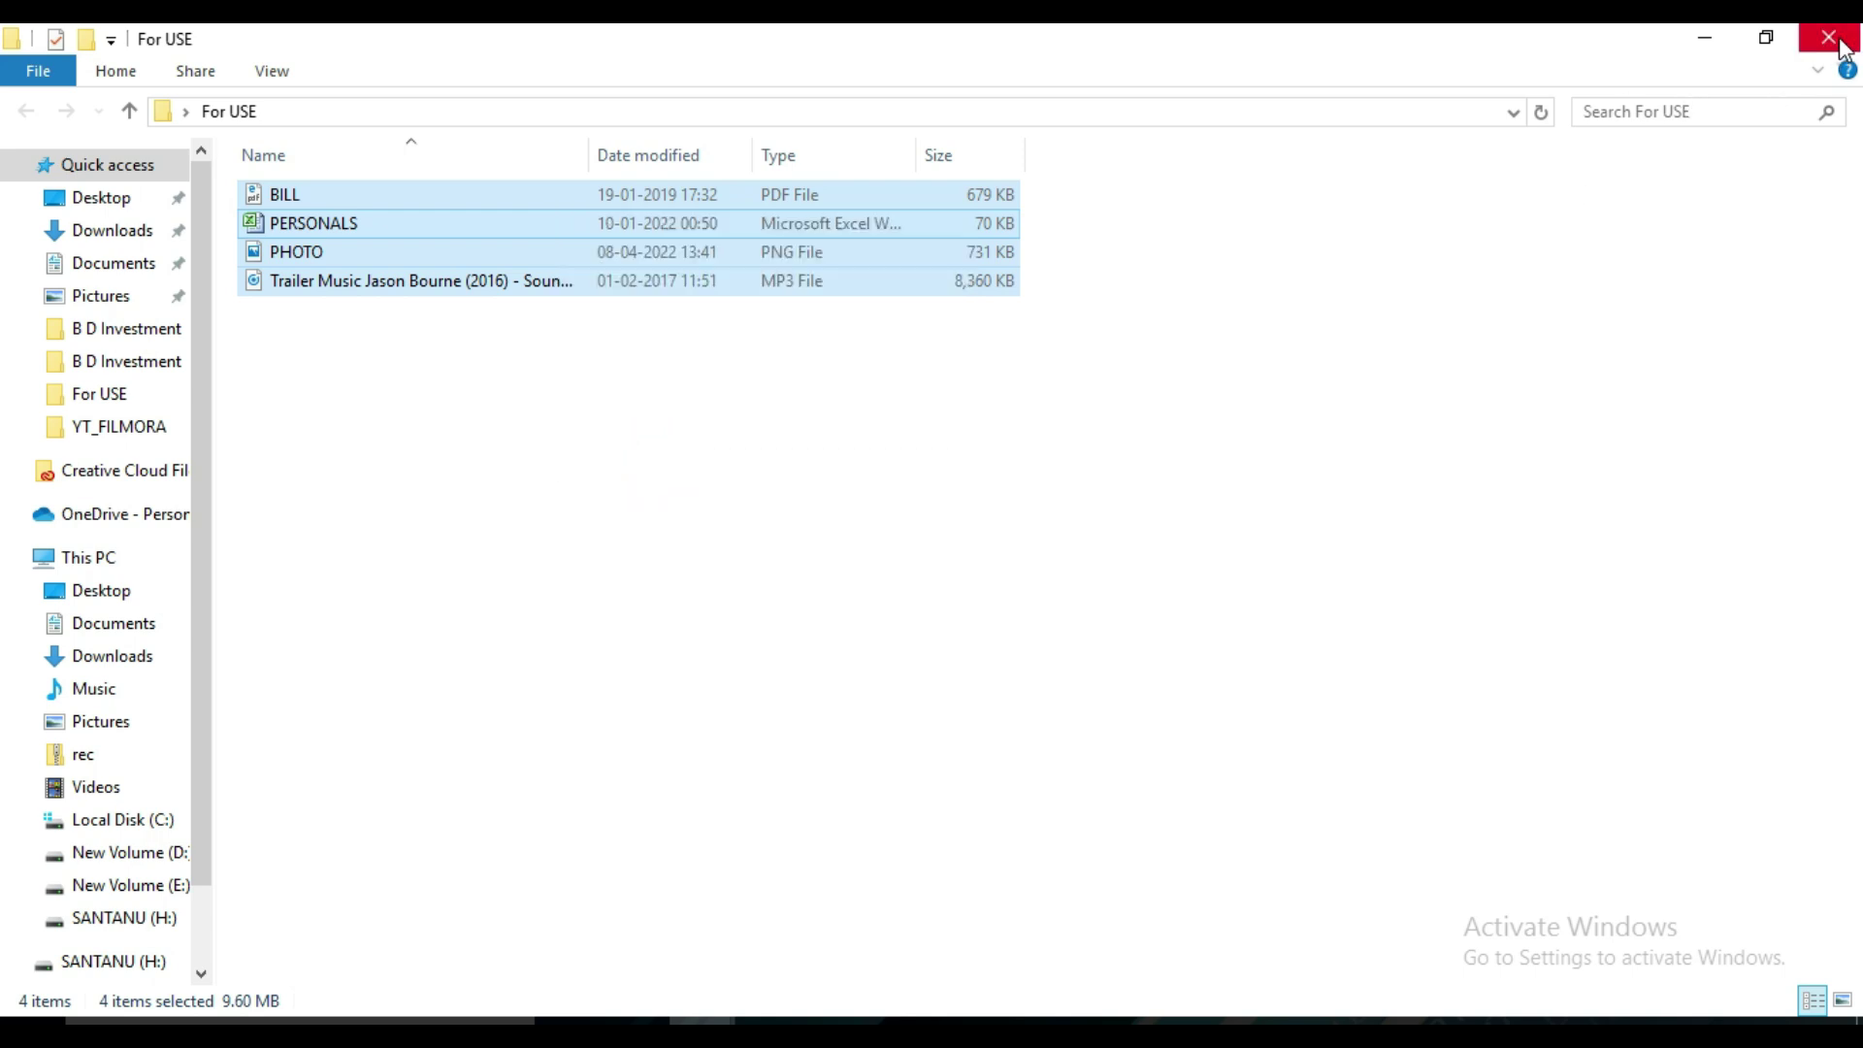
click(1829, 37)
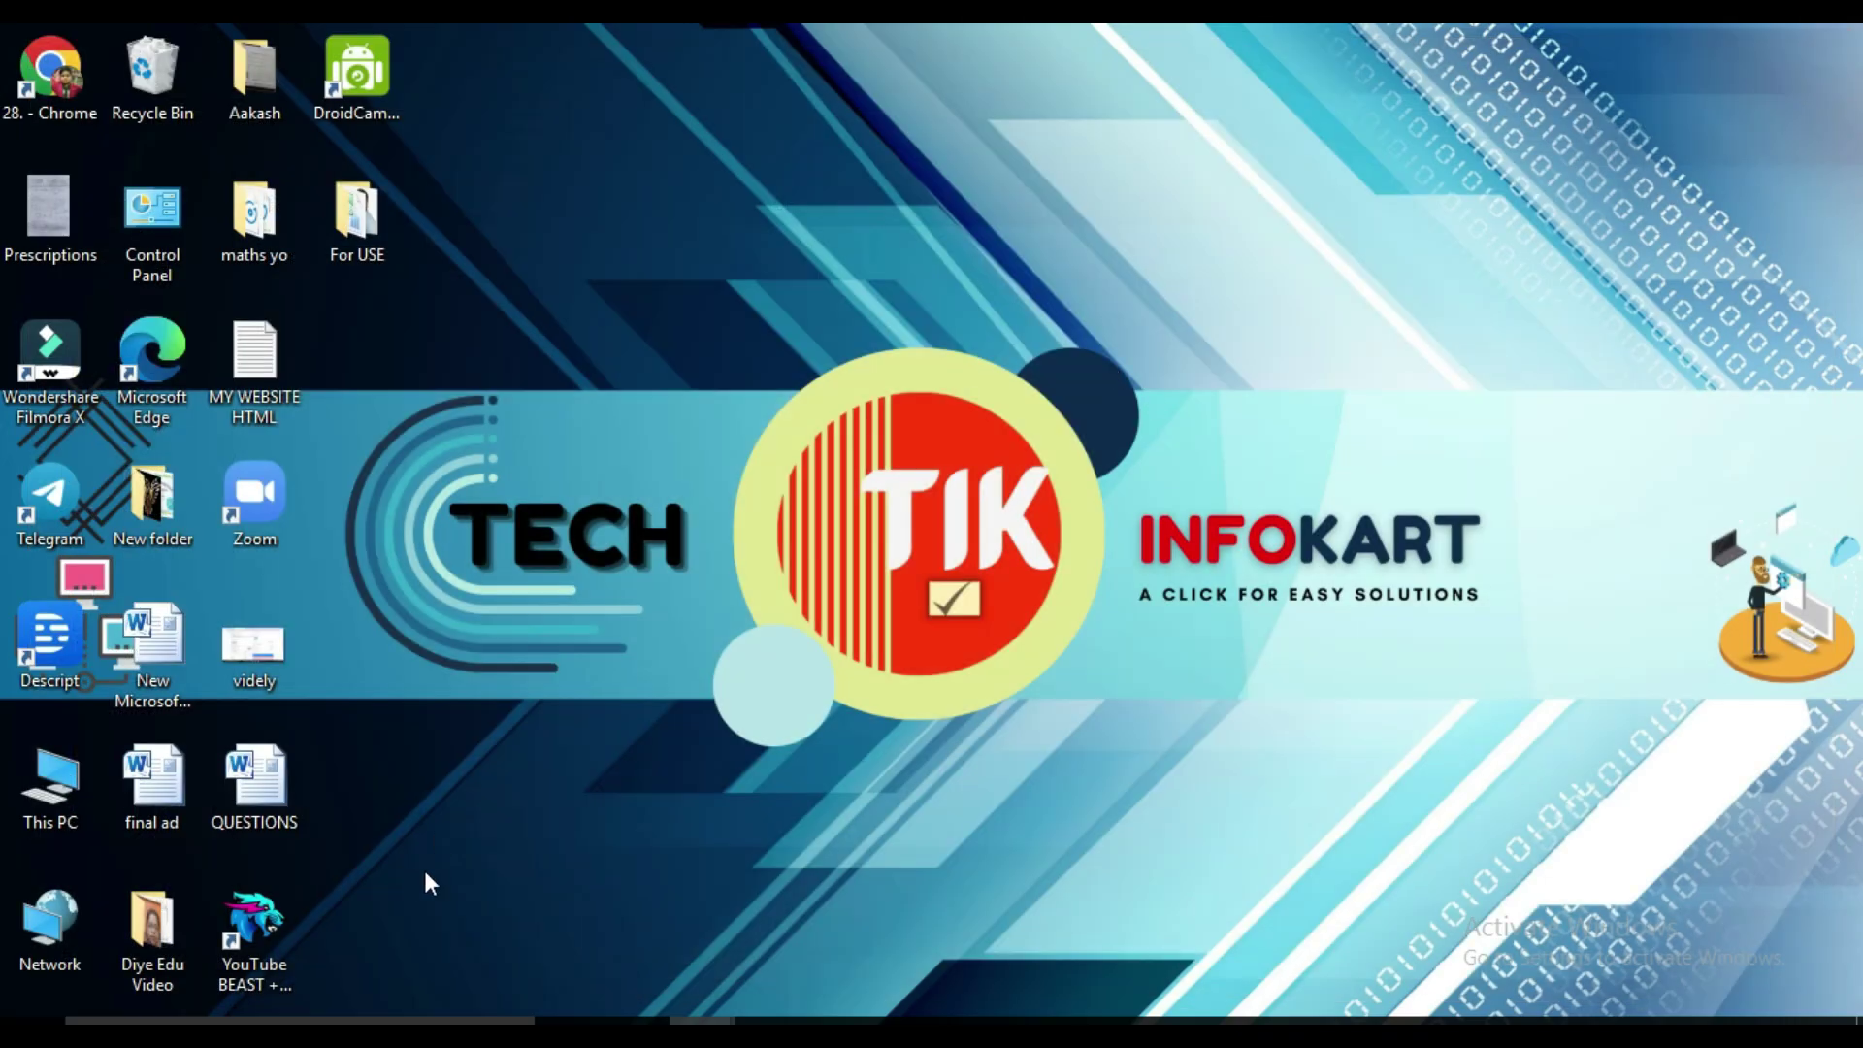
- Paste the copied files into the root of the H: drive and close its window
double_click(49, 783)
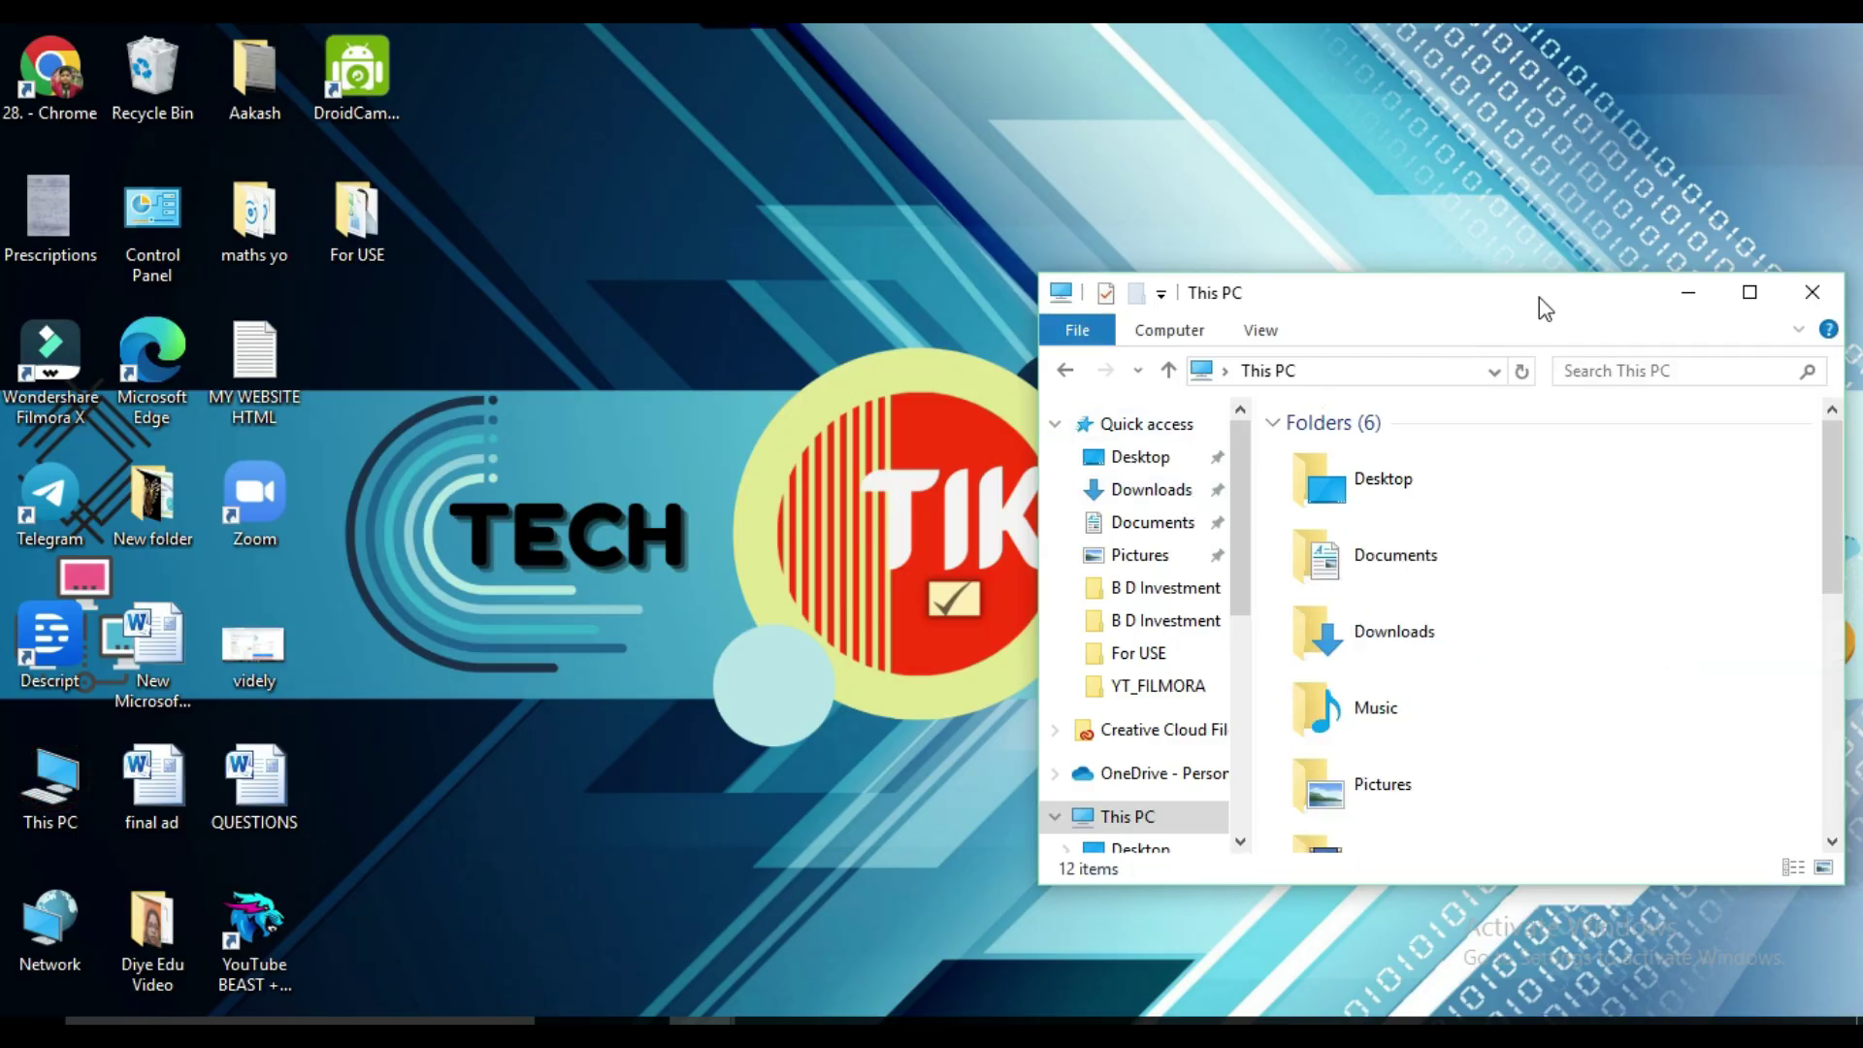
click(1749, 293)
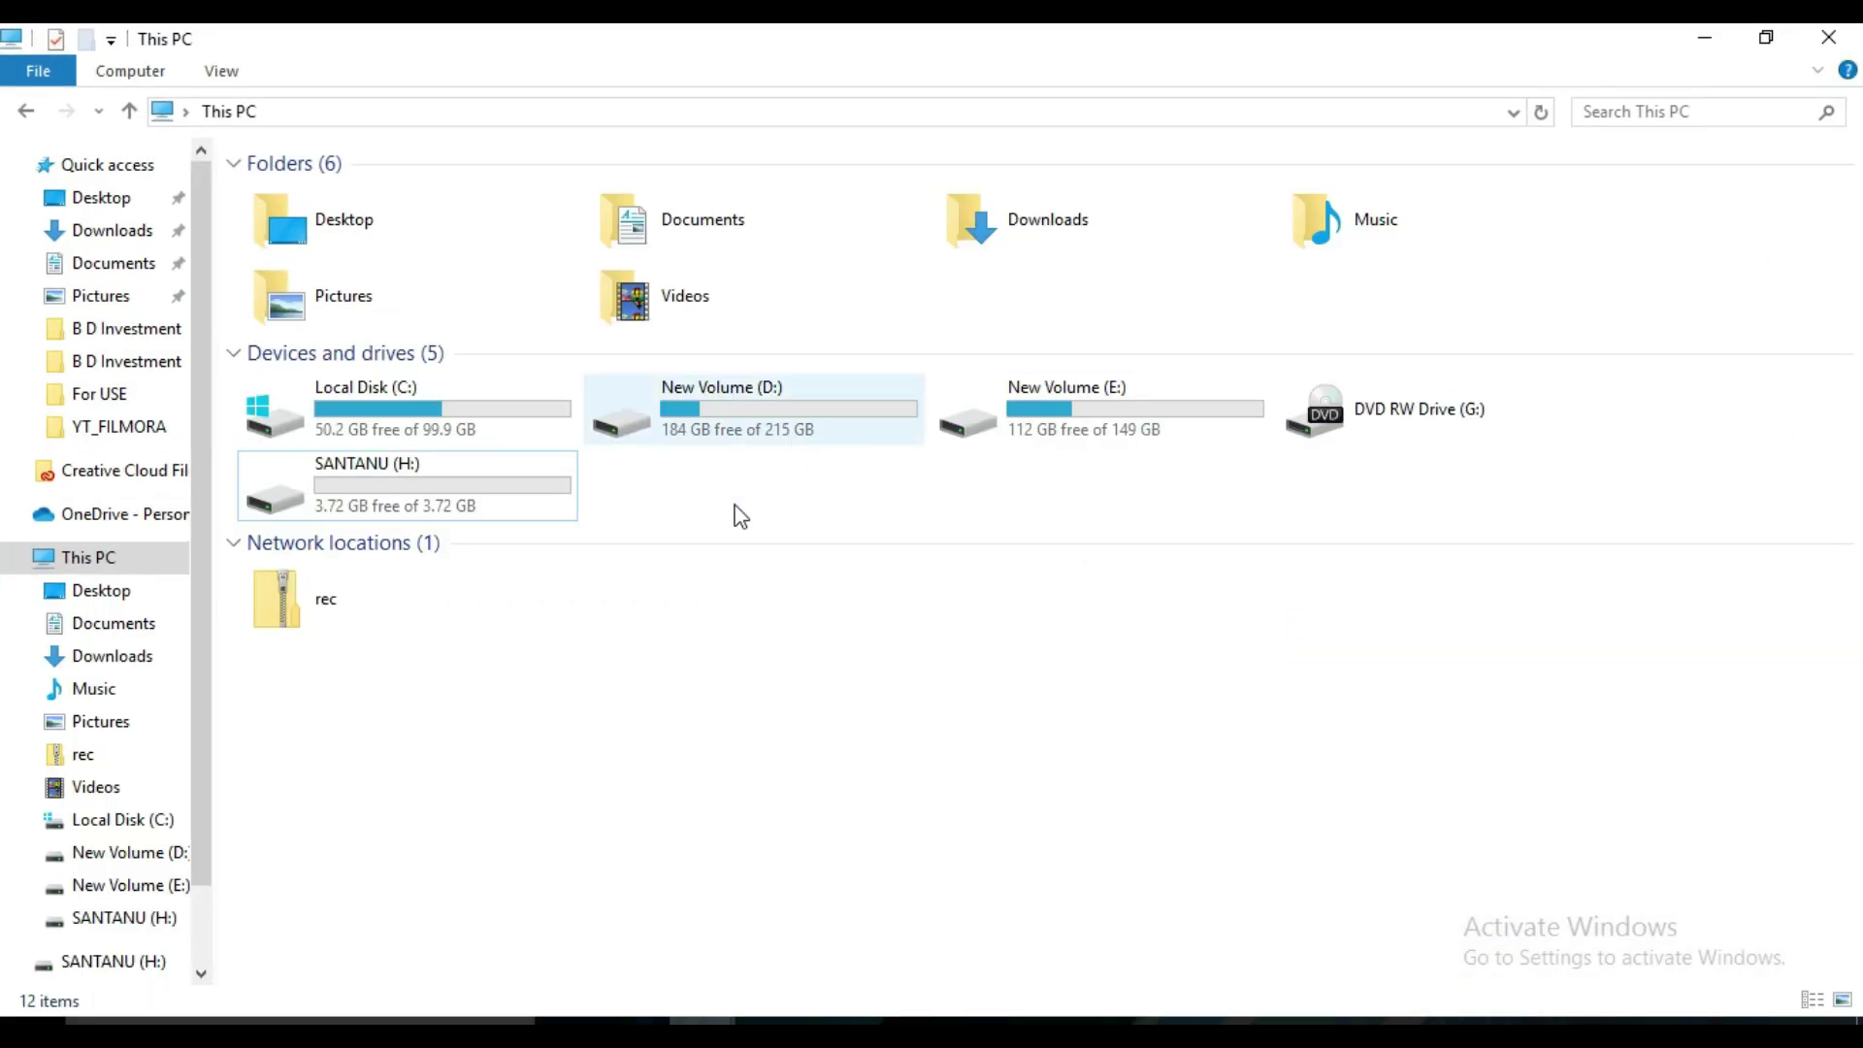
click(414, 471)
double_click(411, 467)
right_click(575, 342)
click(669, 536)
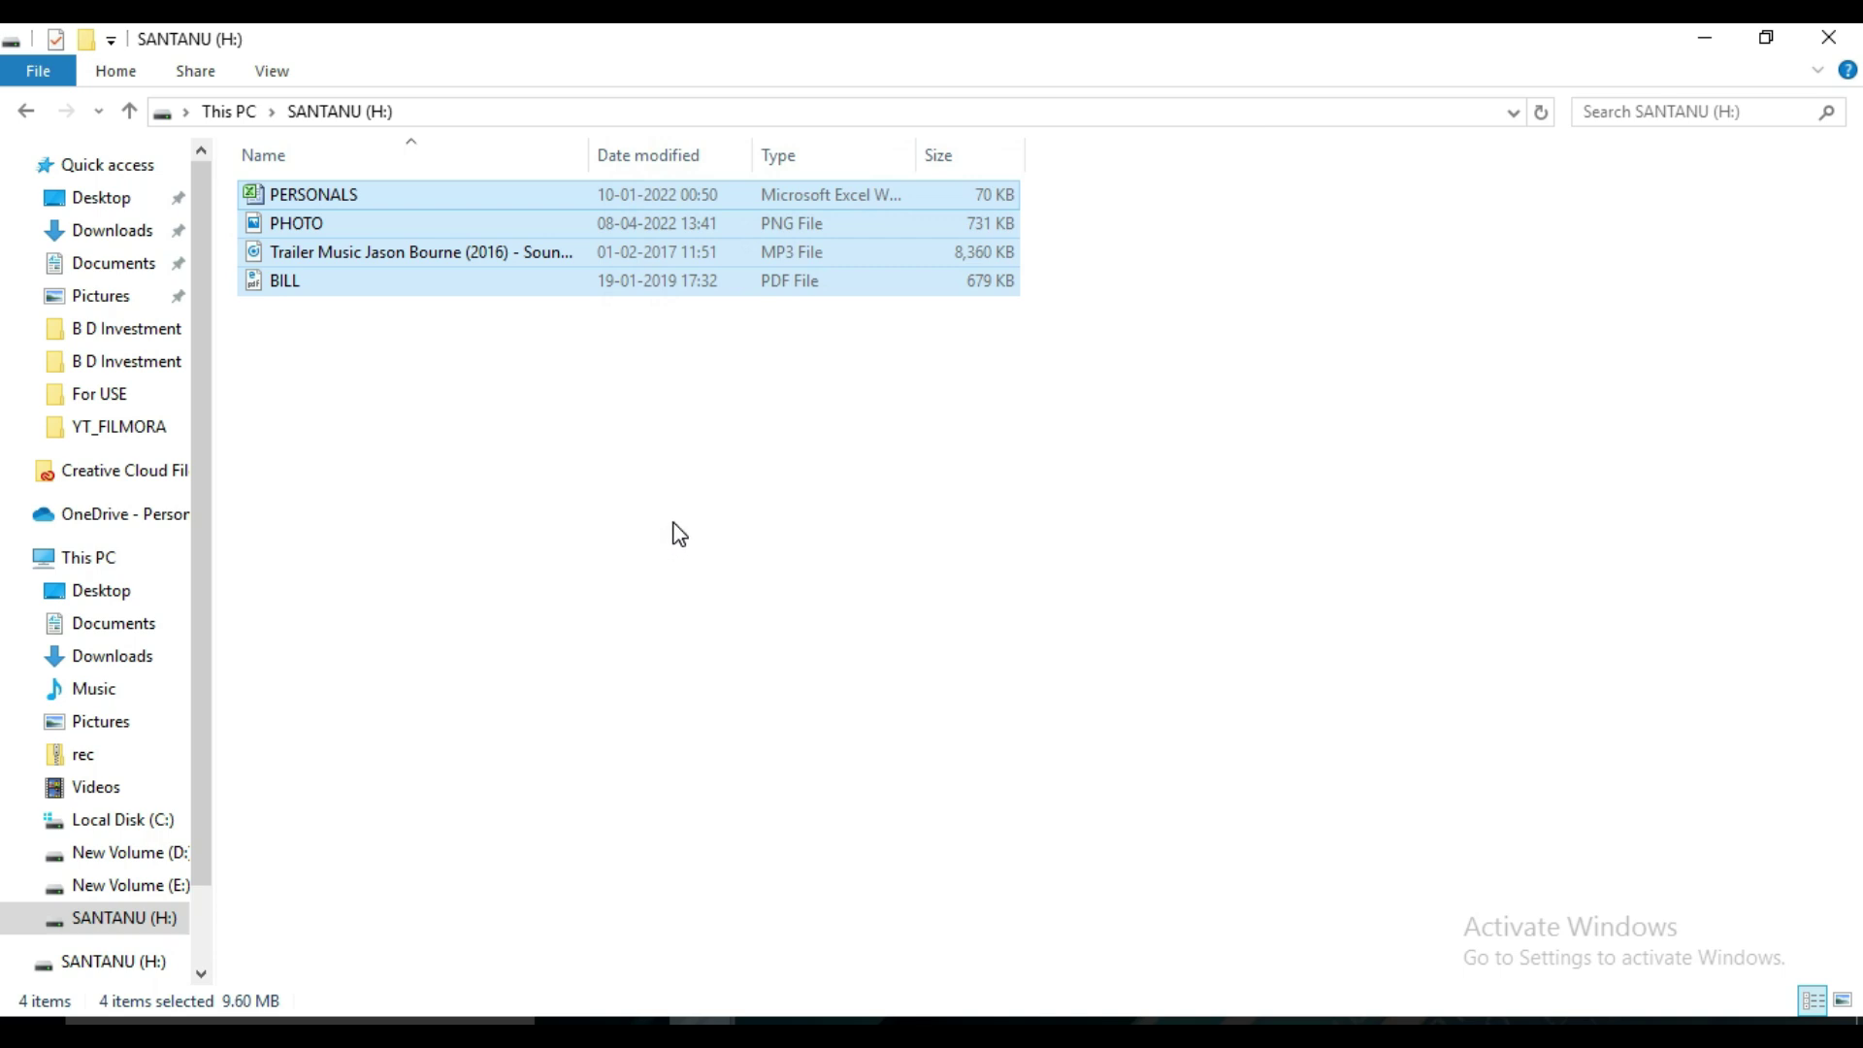
click(758, 489)
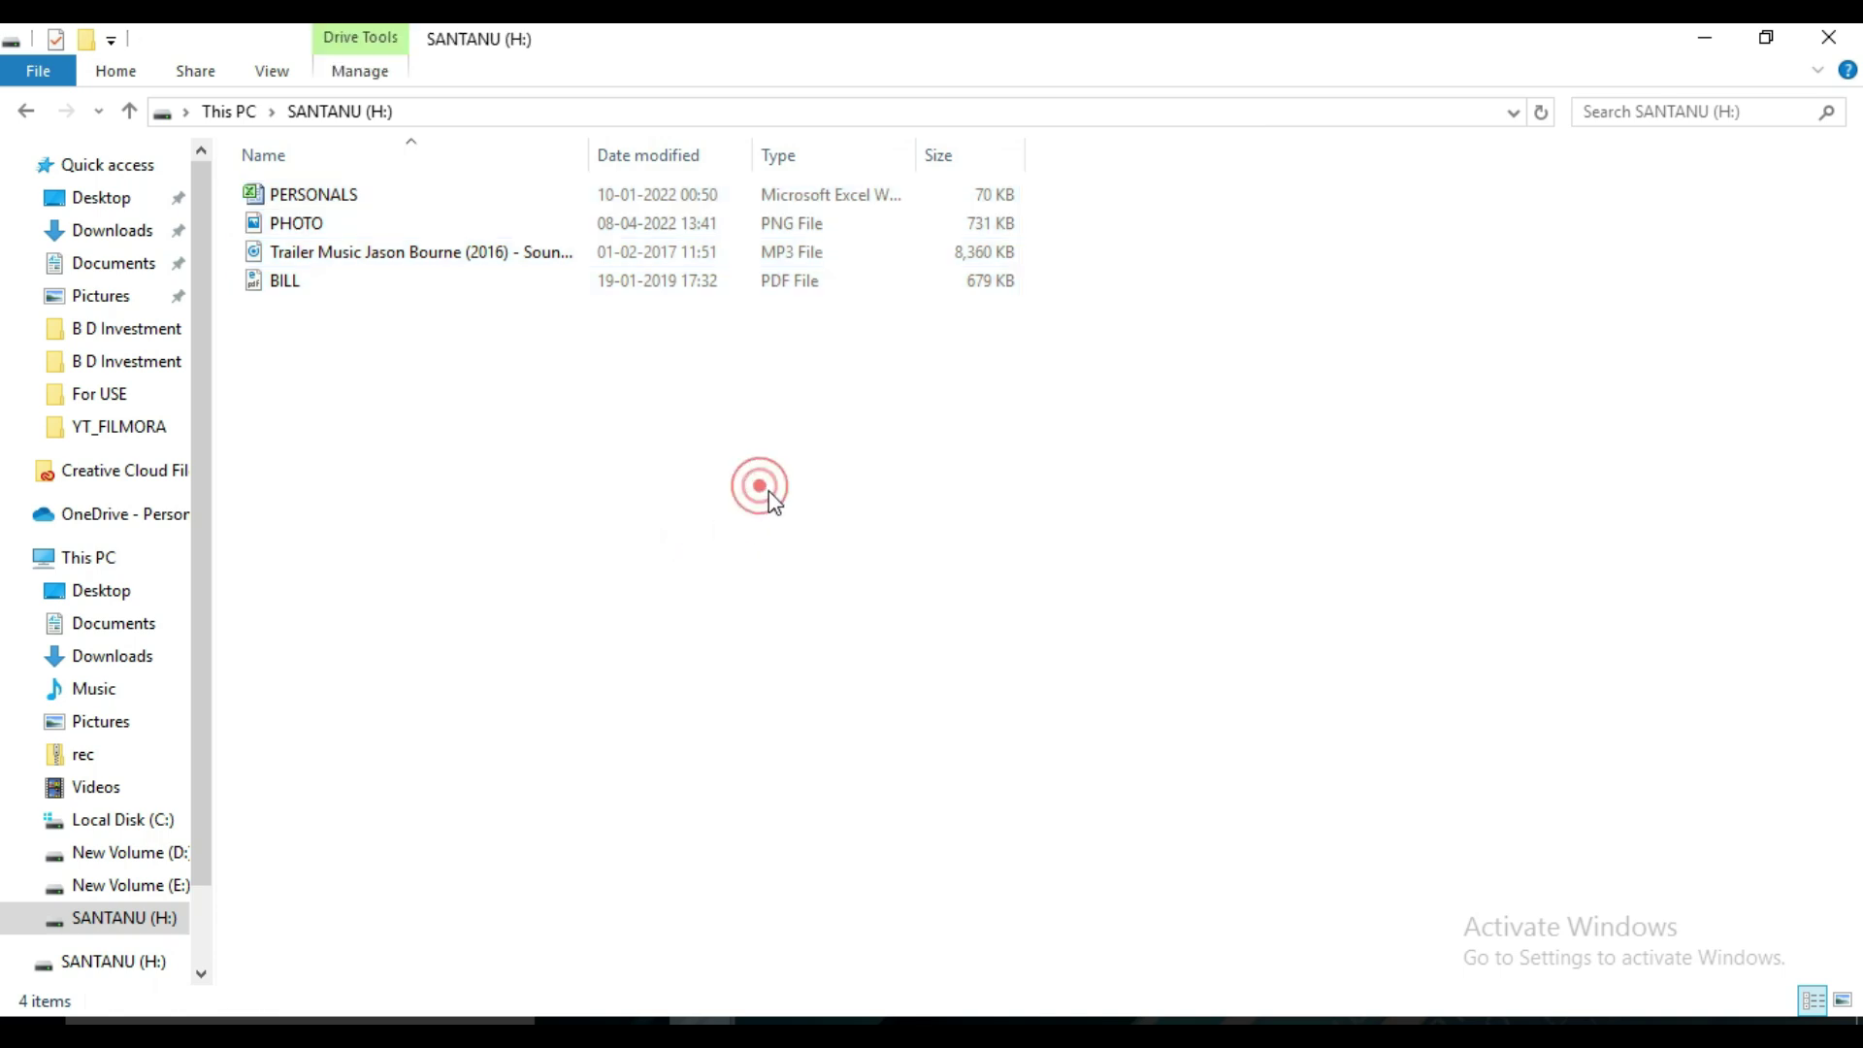
click(1831, 44)
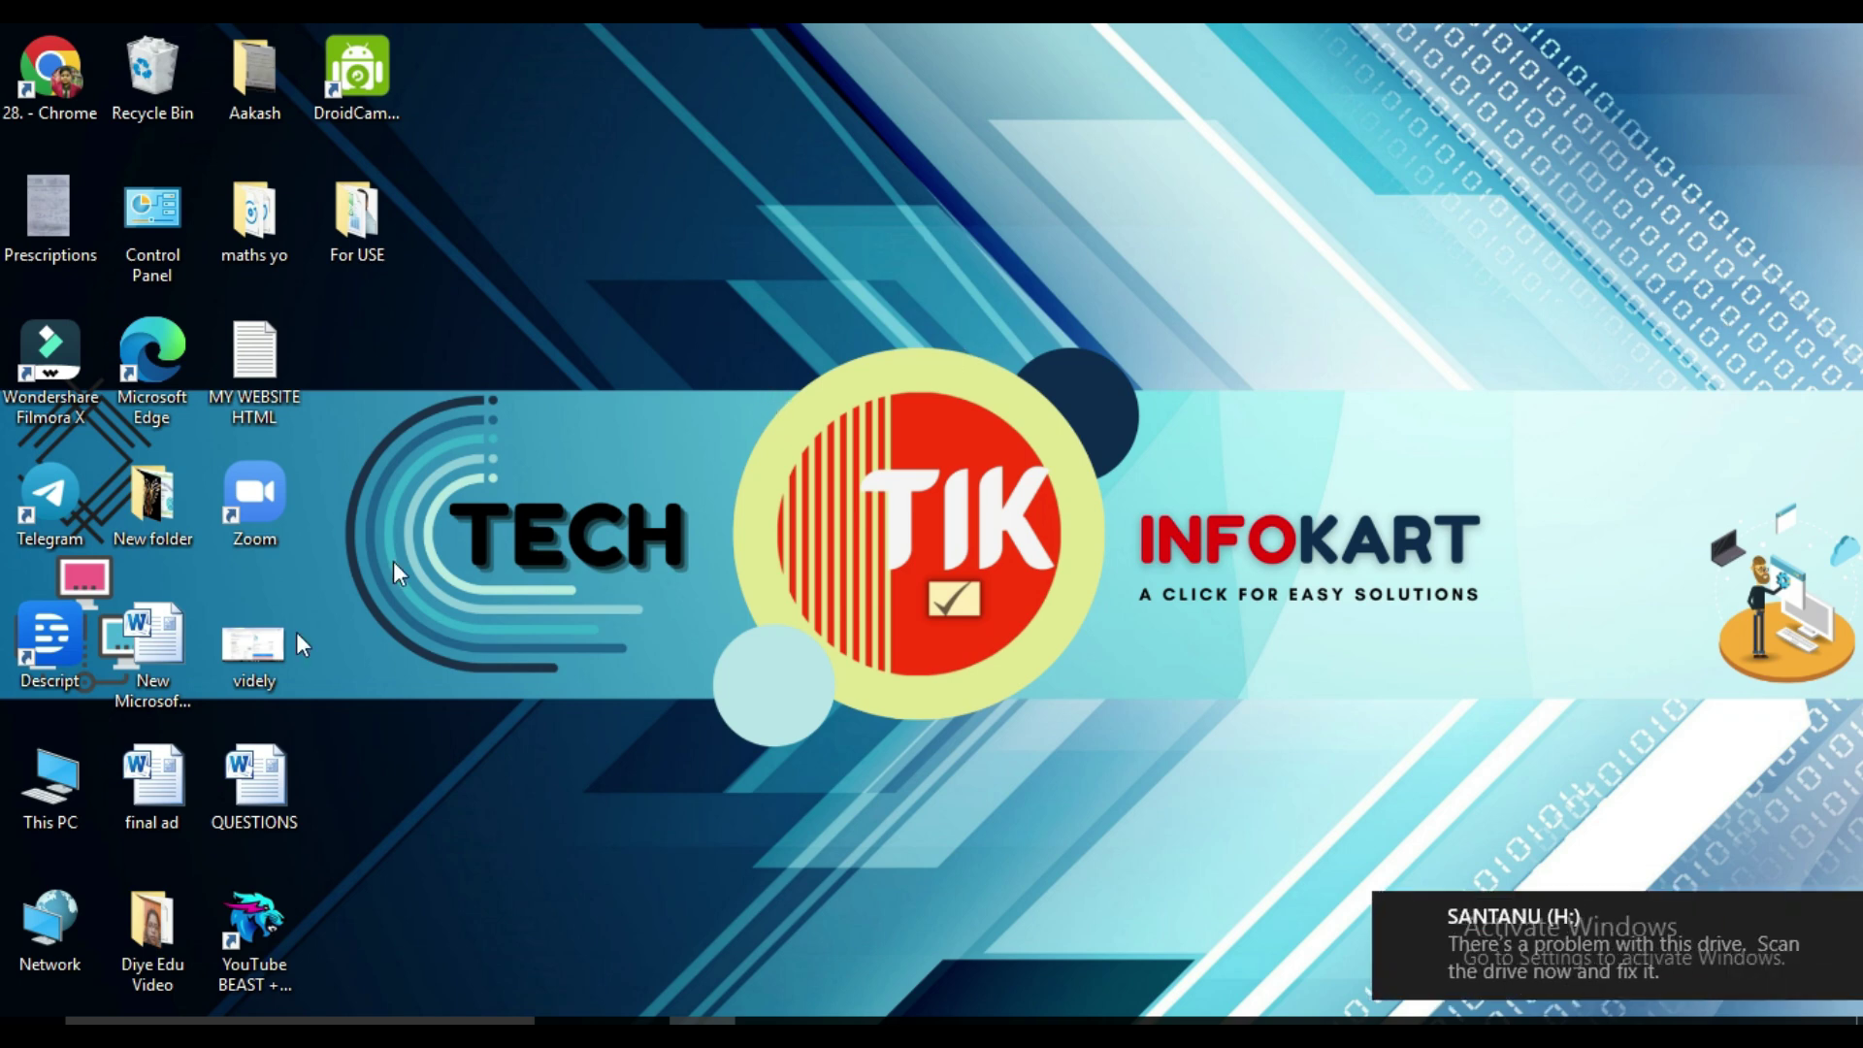
- Permanently delete all four files from the H: drive
double_click(60, 786)
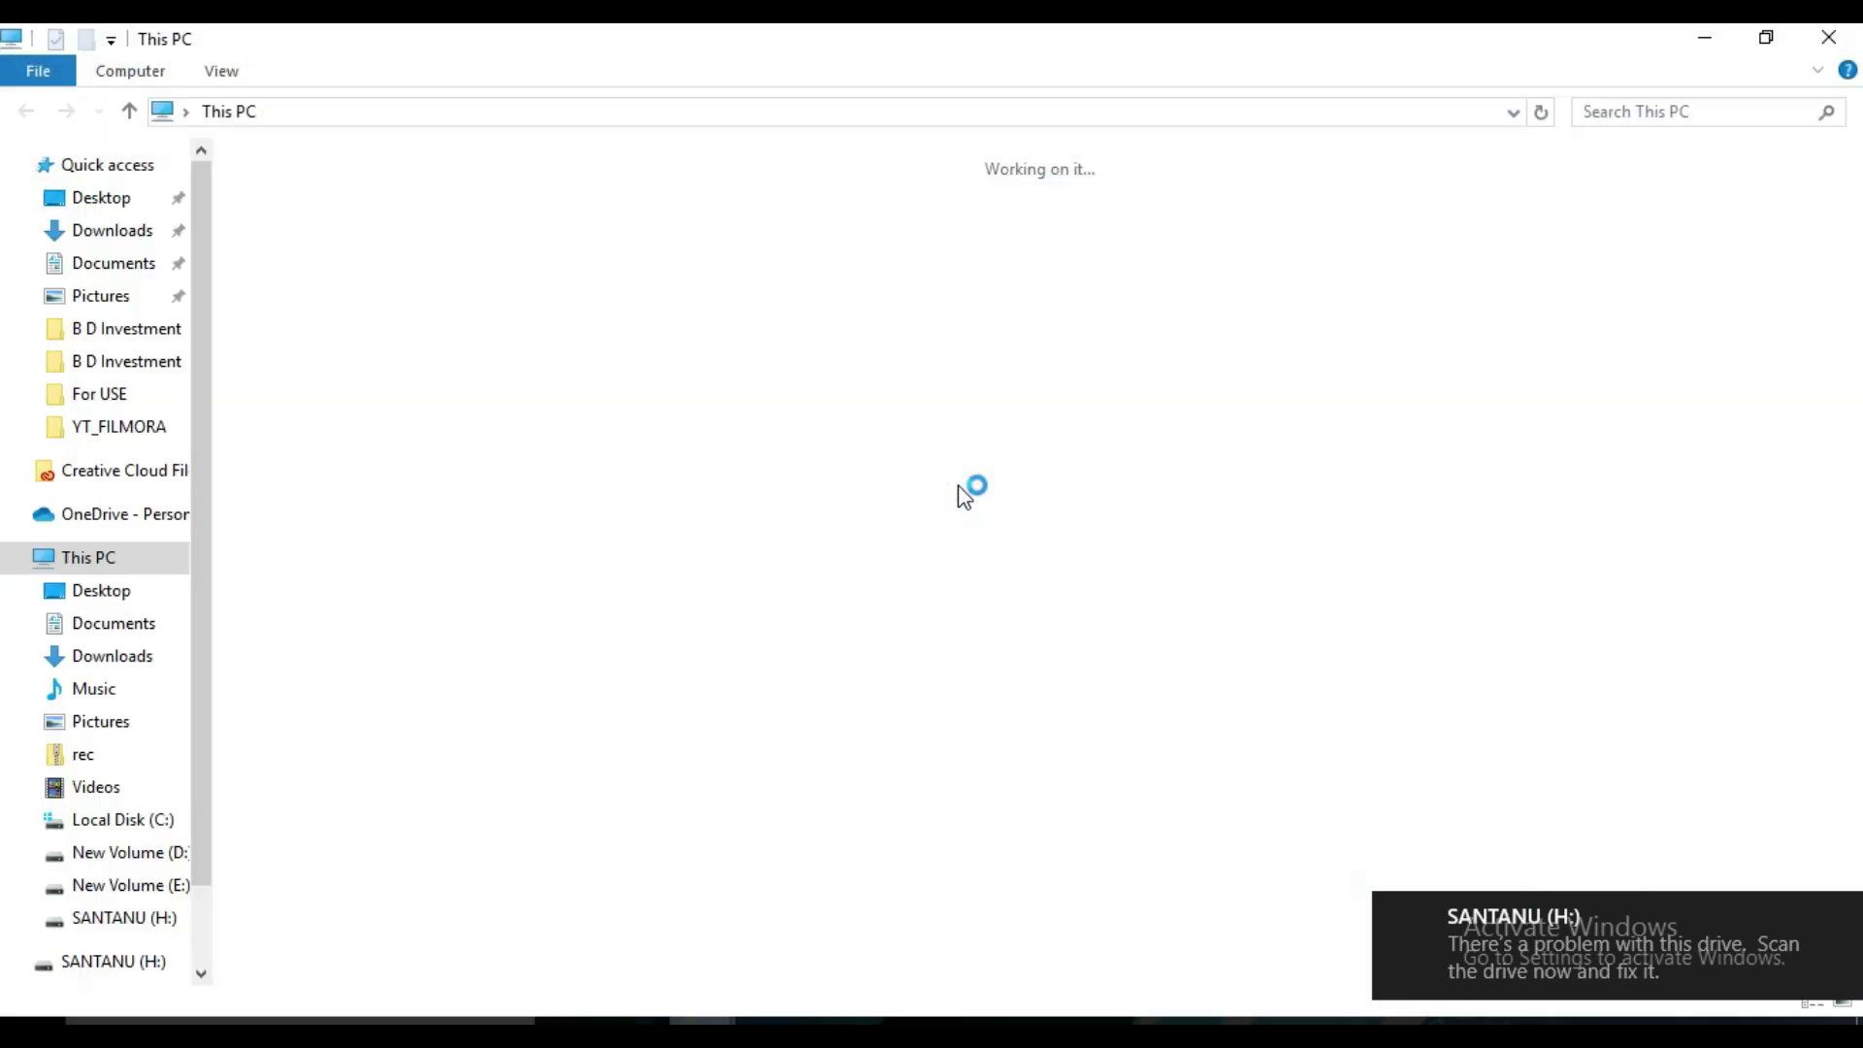
double_click(491, 493)
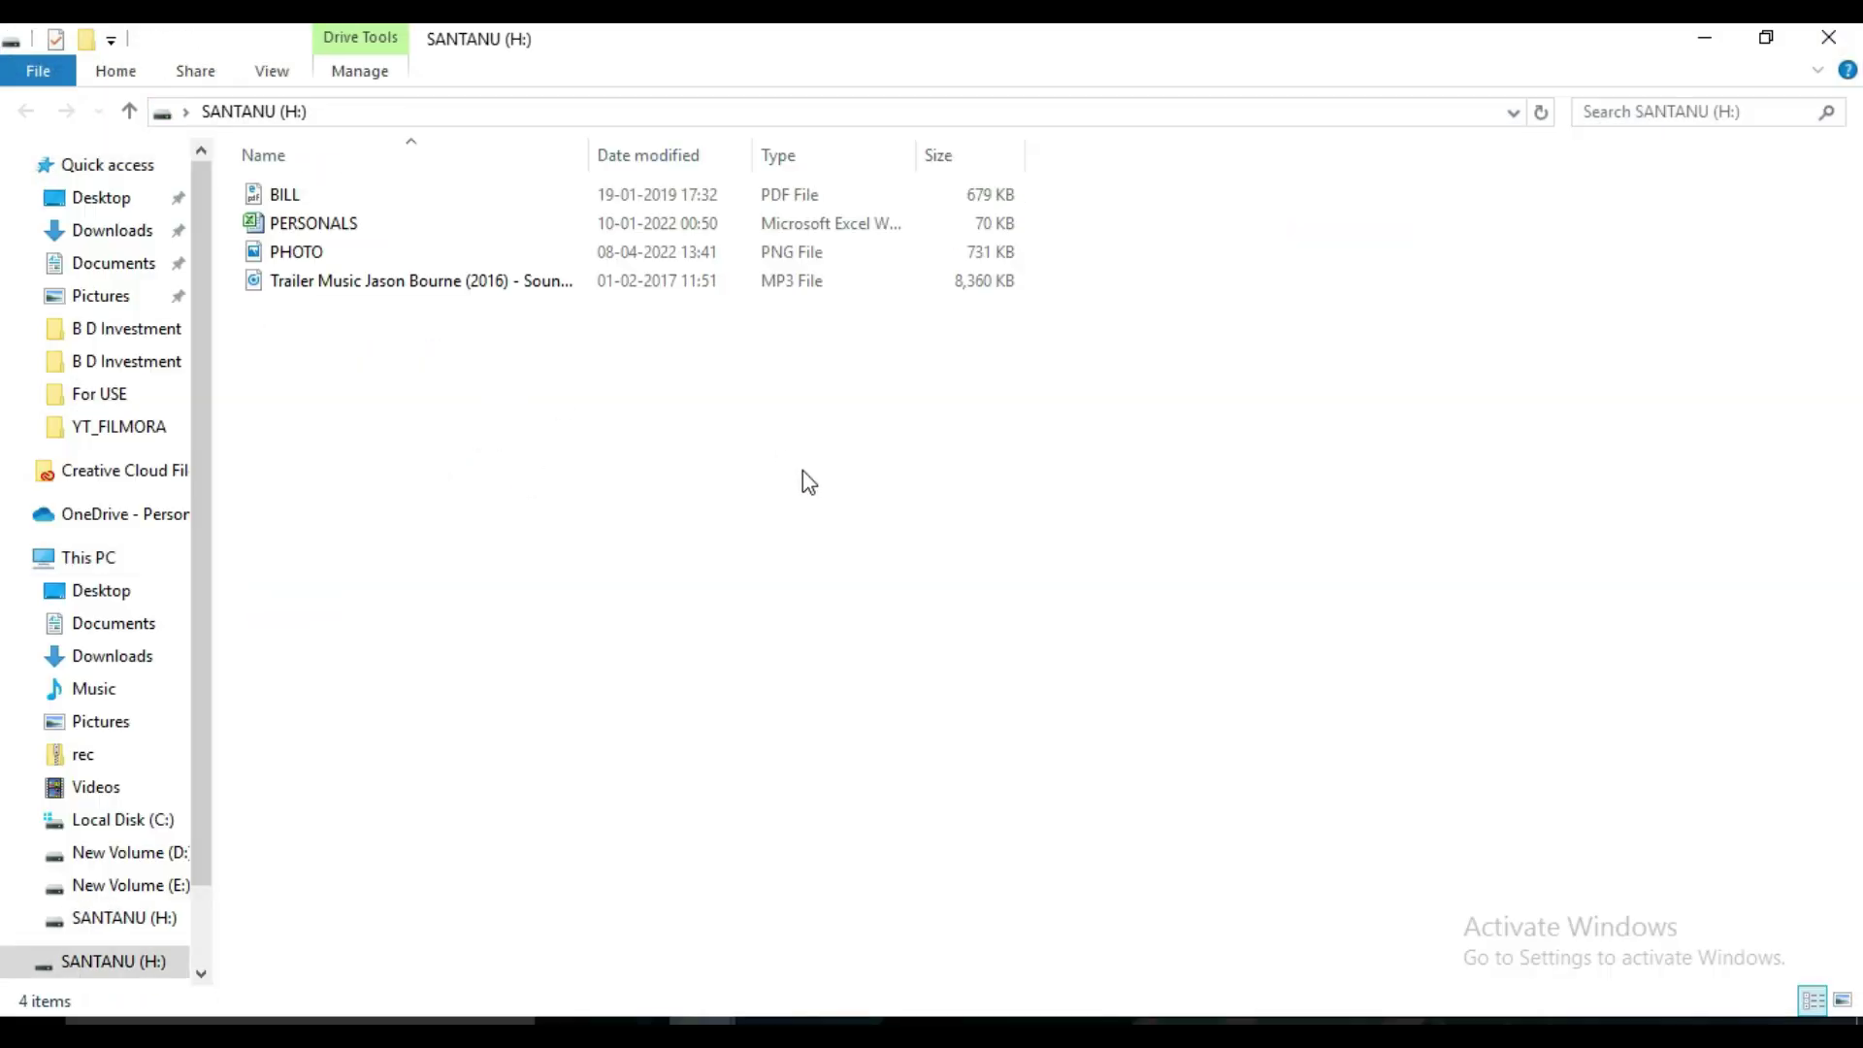
key(ctrl+a)
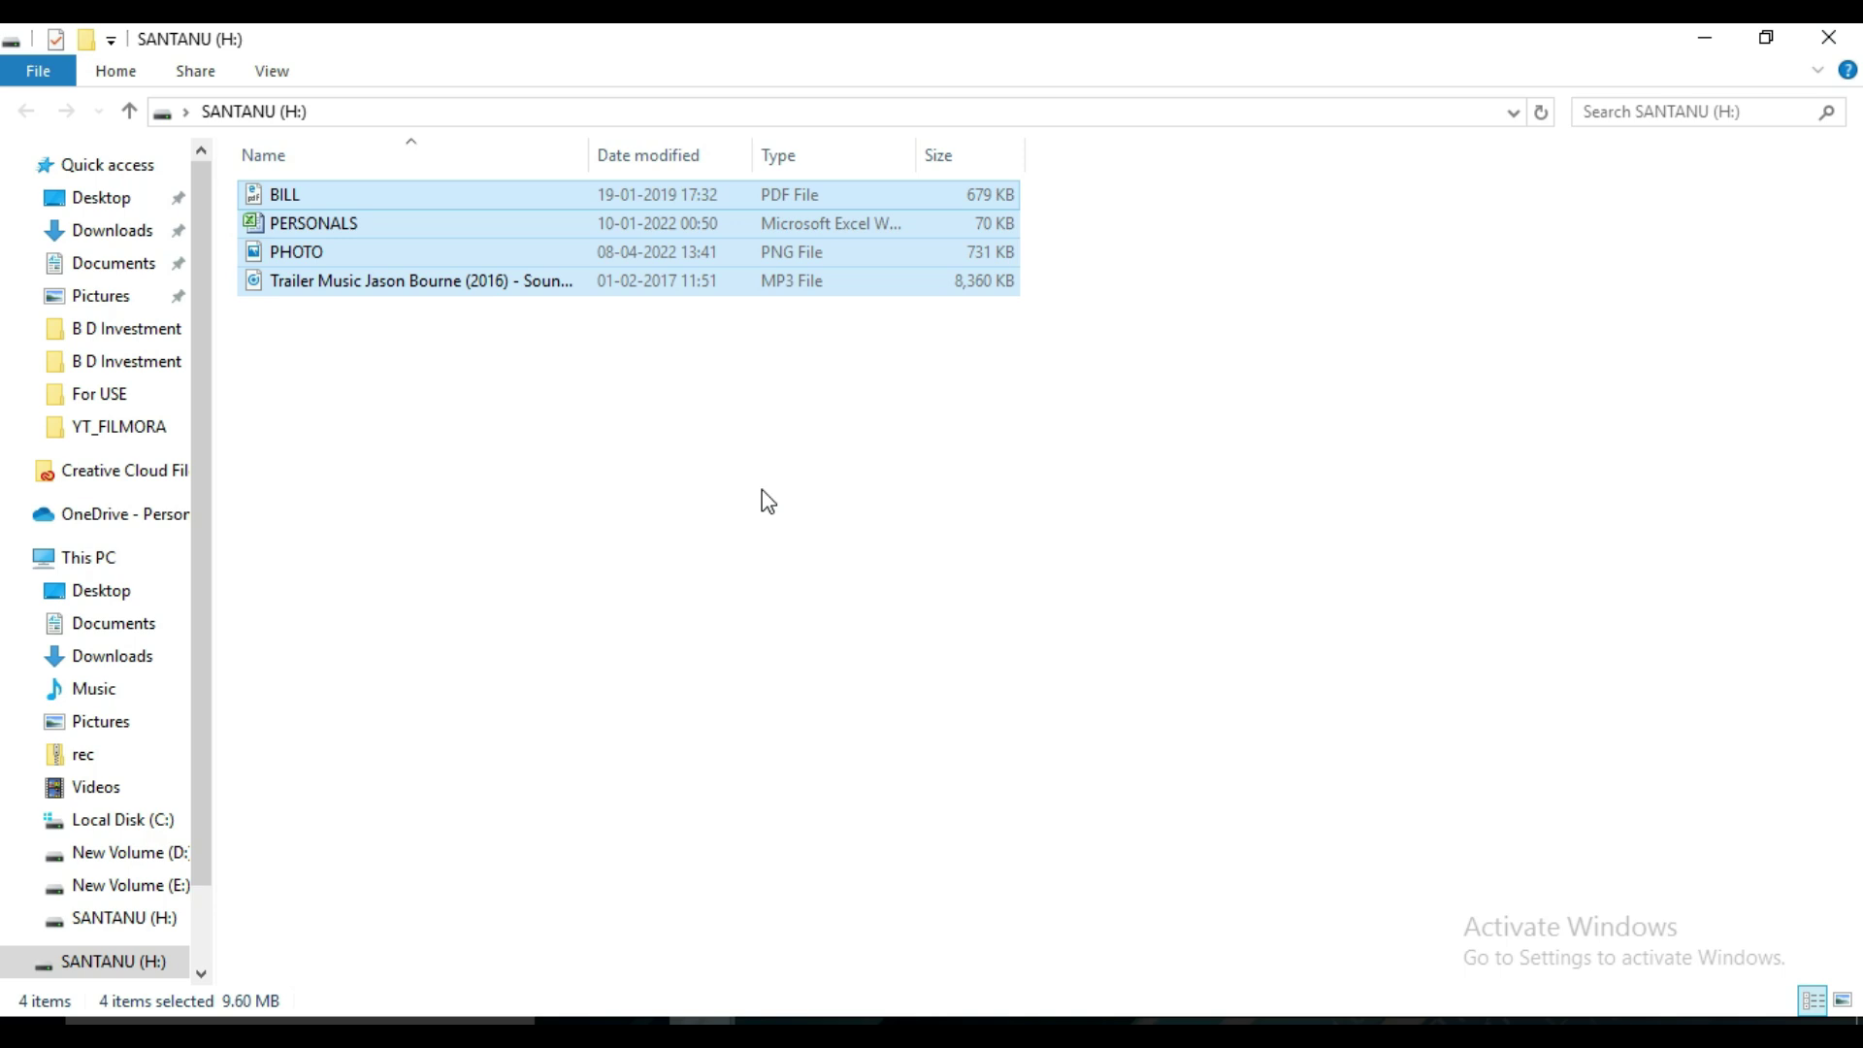
key(shift+Delete)
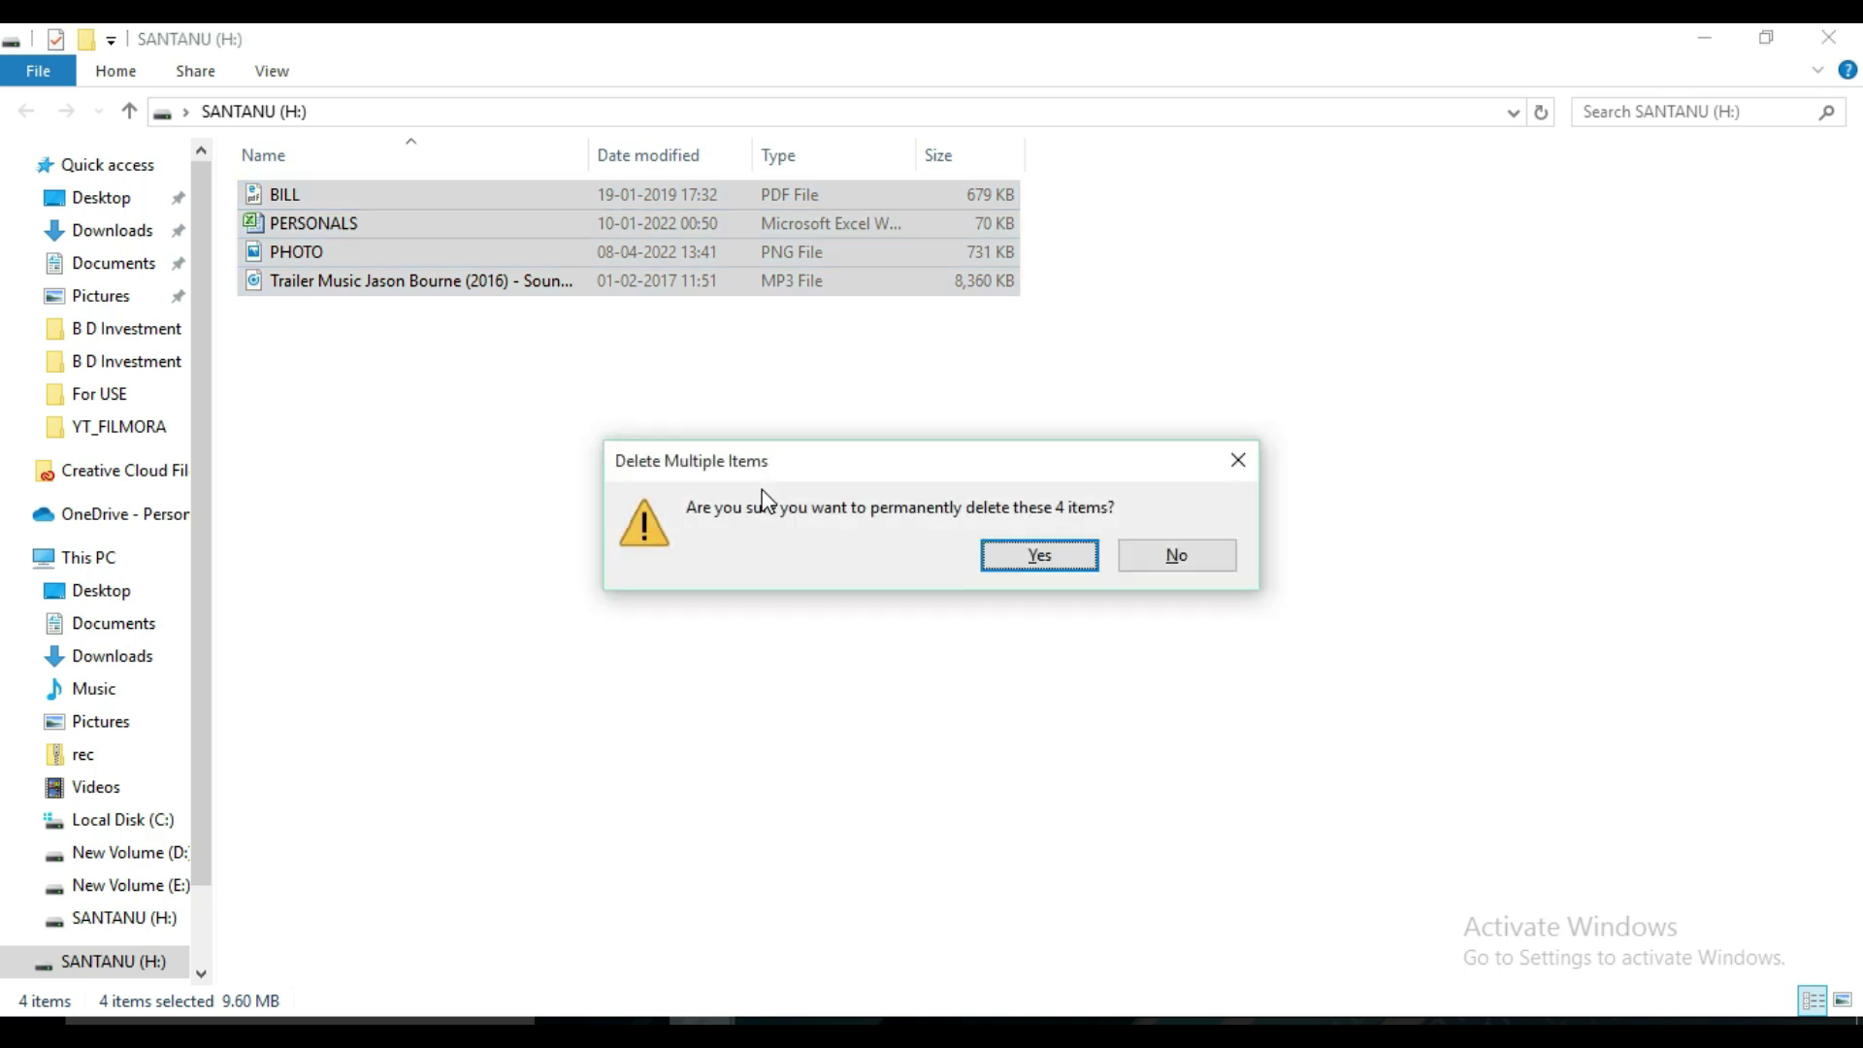
key(Return)
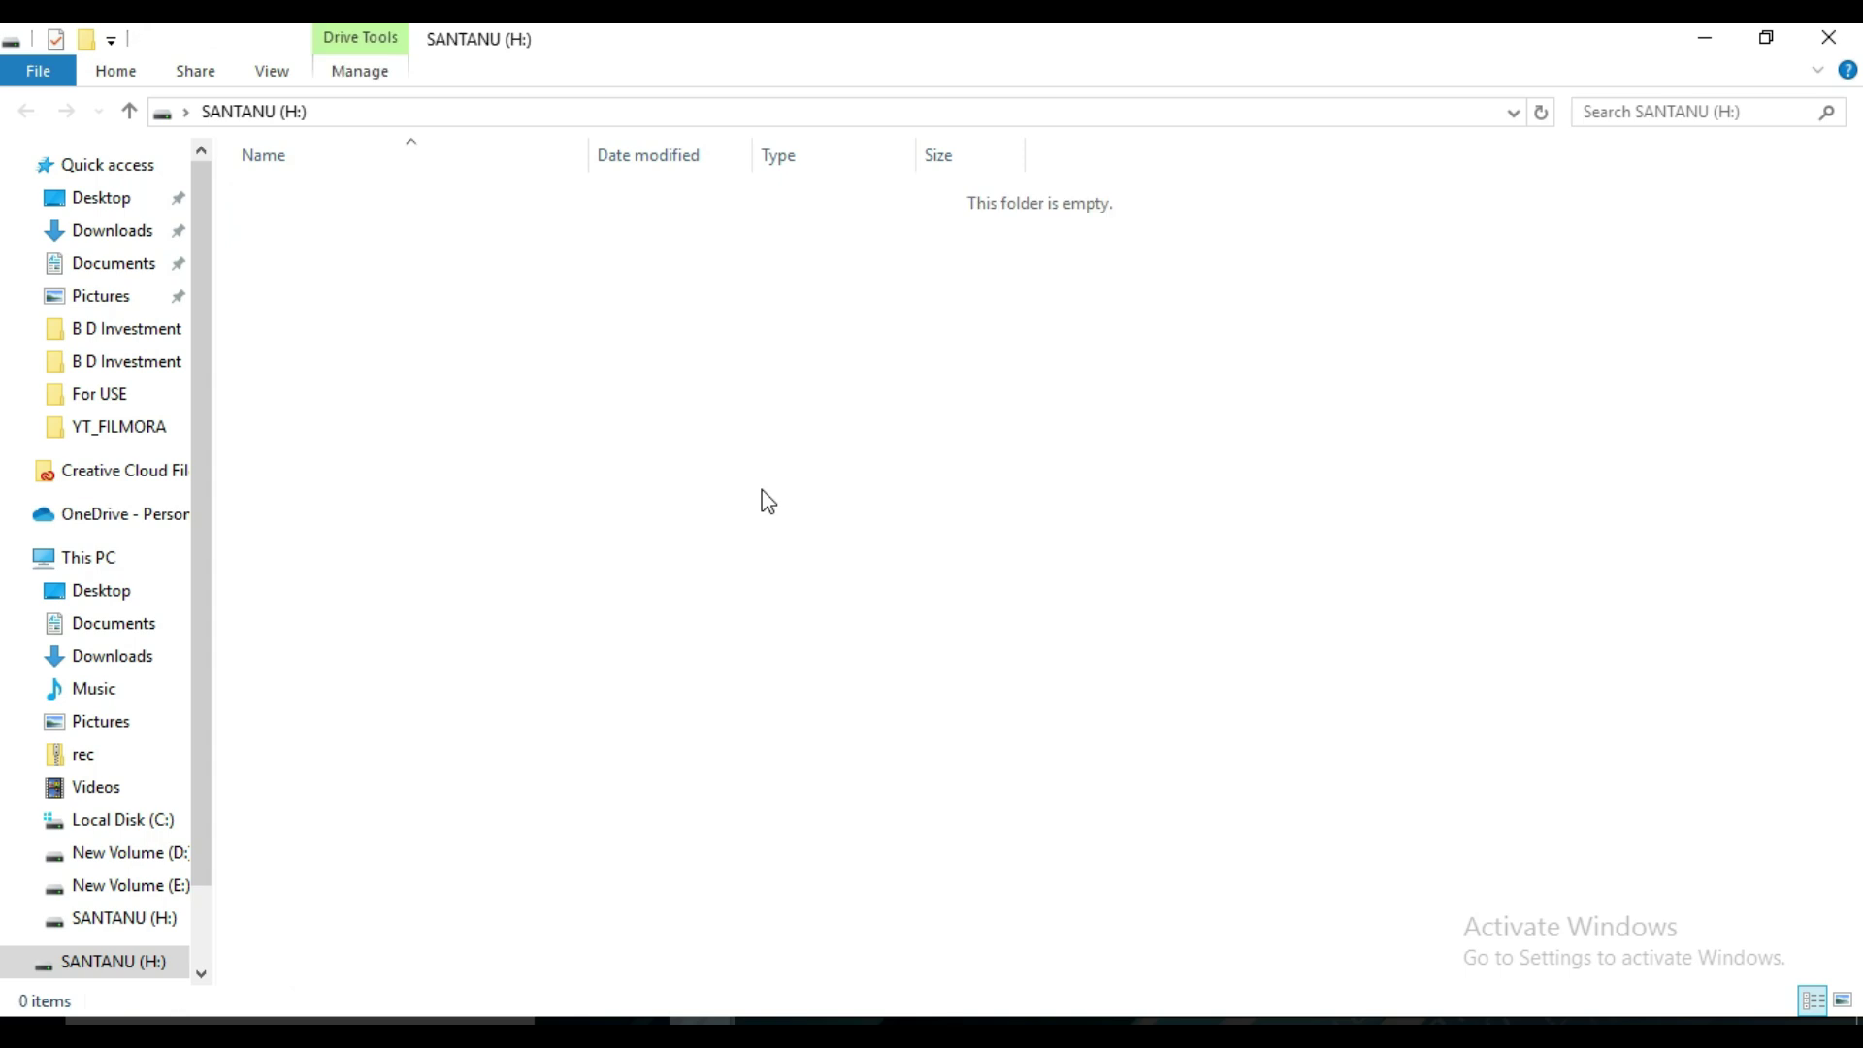
- Quick-format the H: drive with the FAT32 file system and 4096-byte allocation units, and close the format dialog
right_click(115, 965)
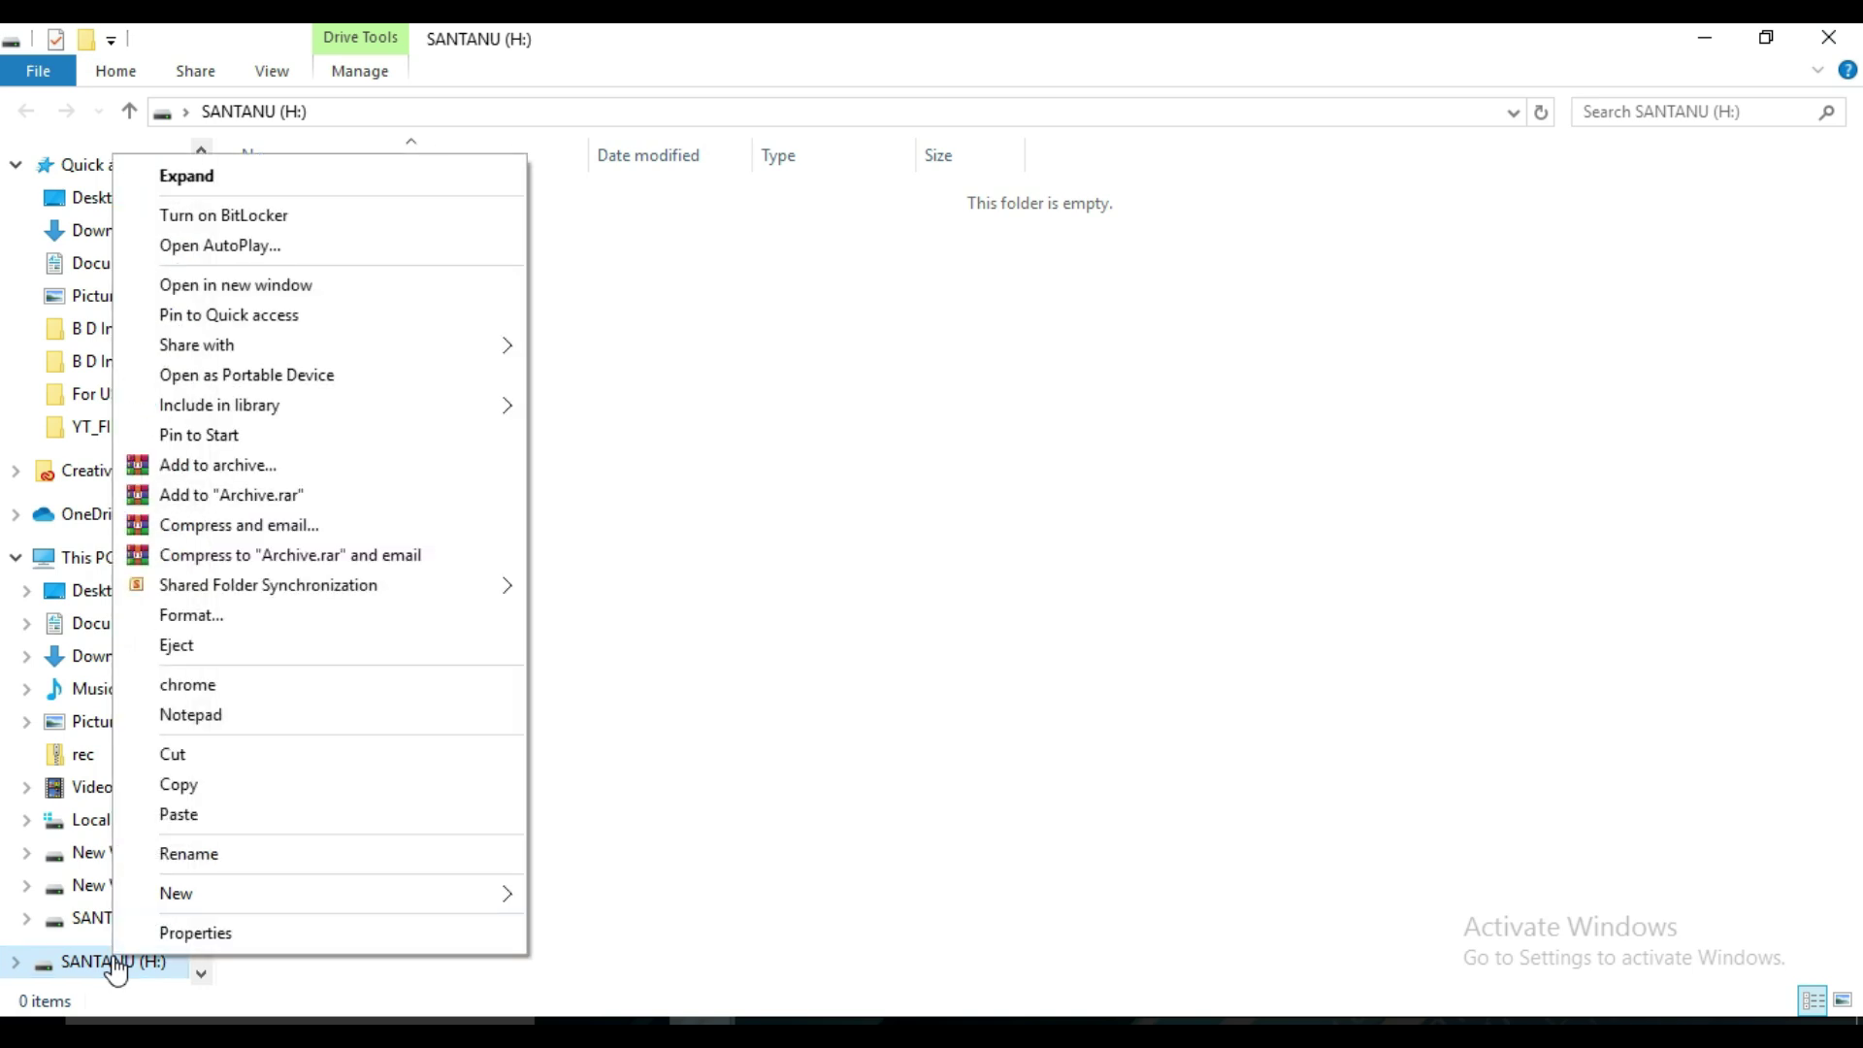
click(203, 621)
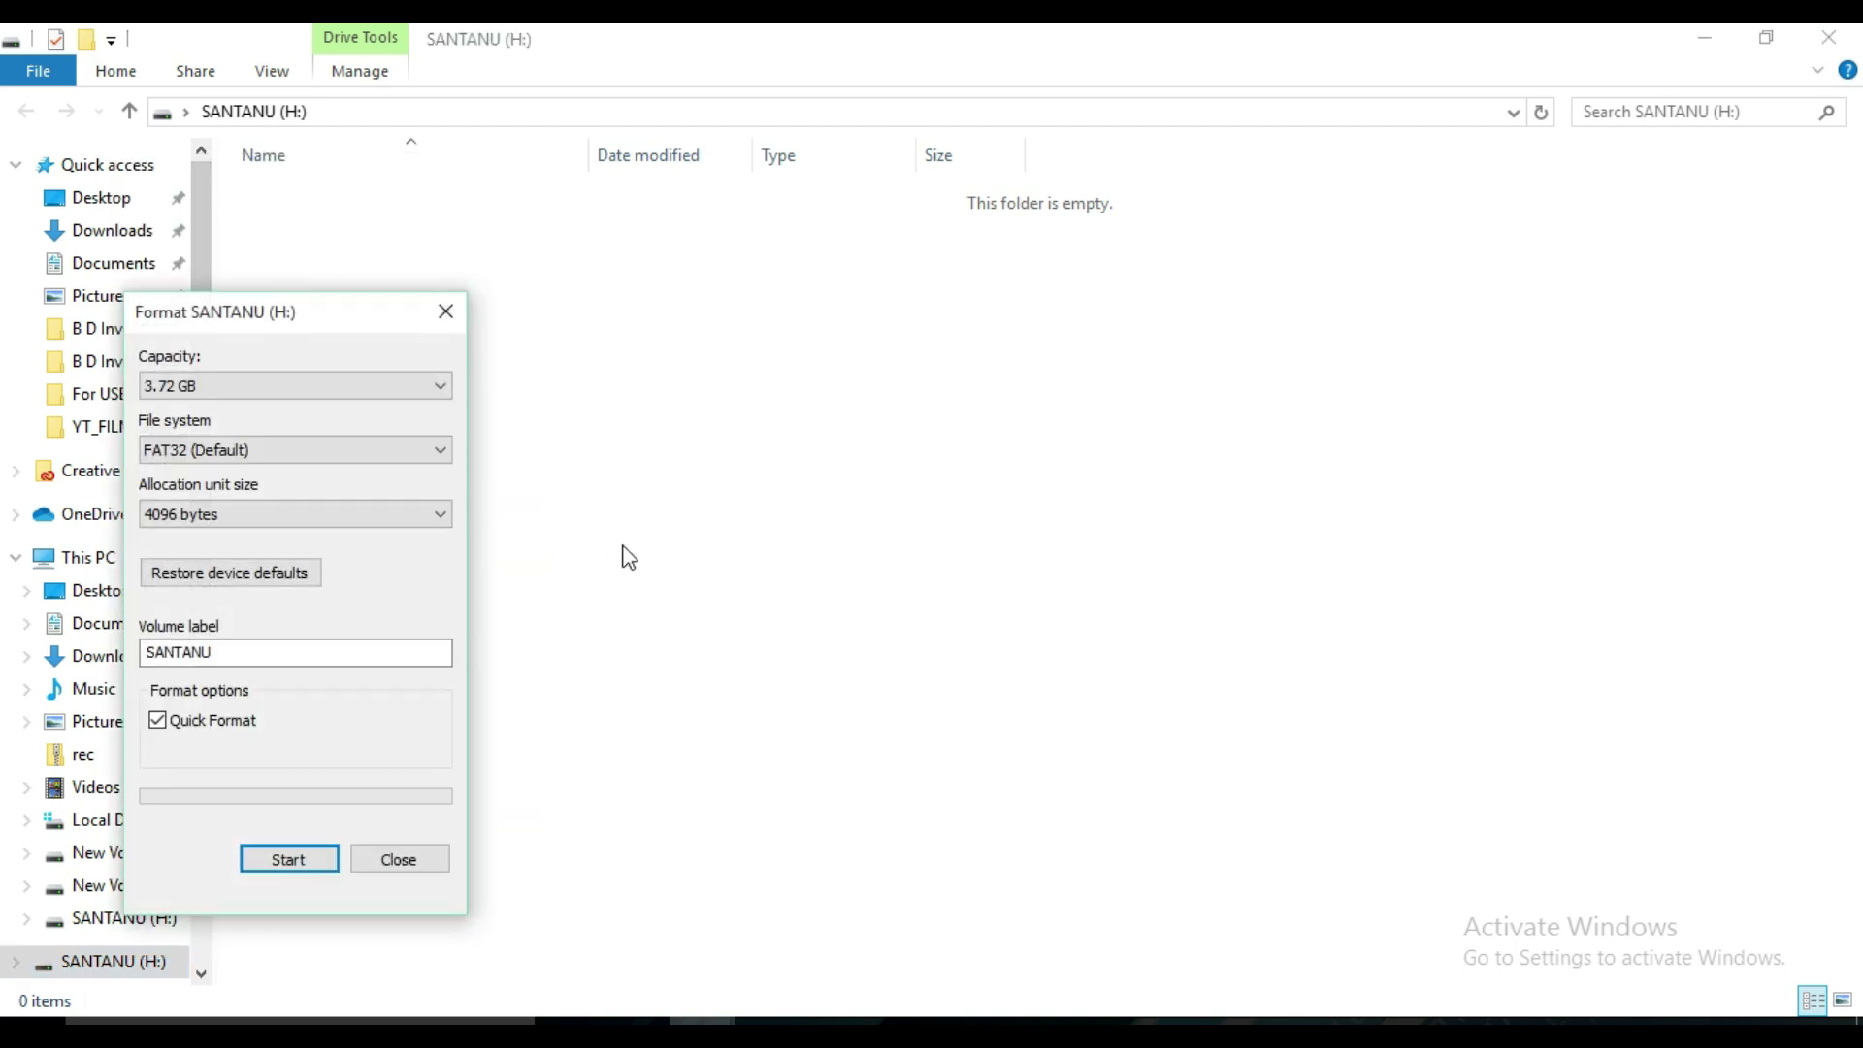
drag(383, 311, 991, 194)
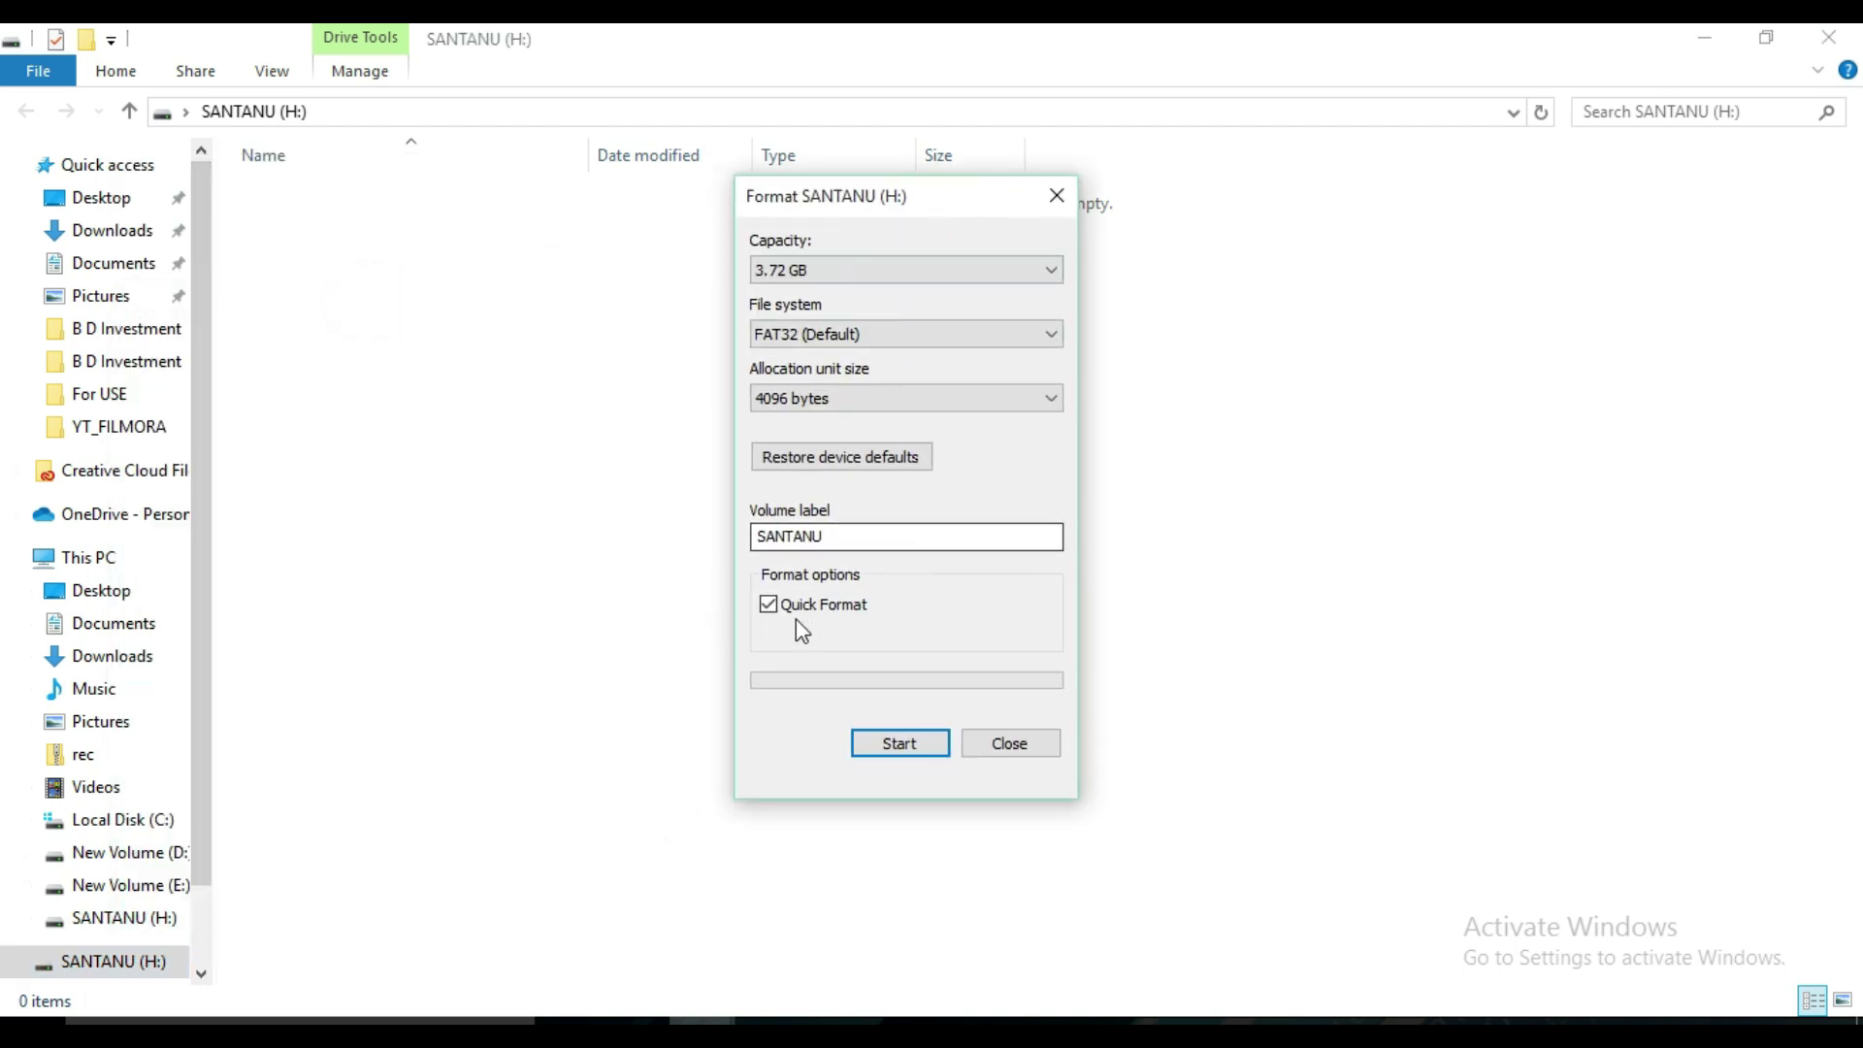
click(901, 749)
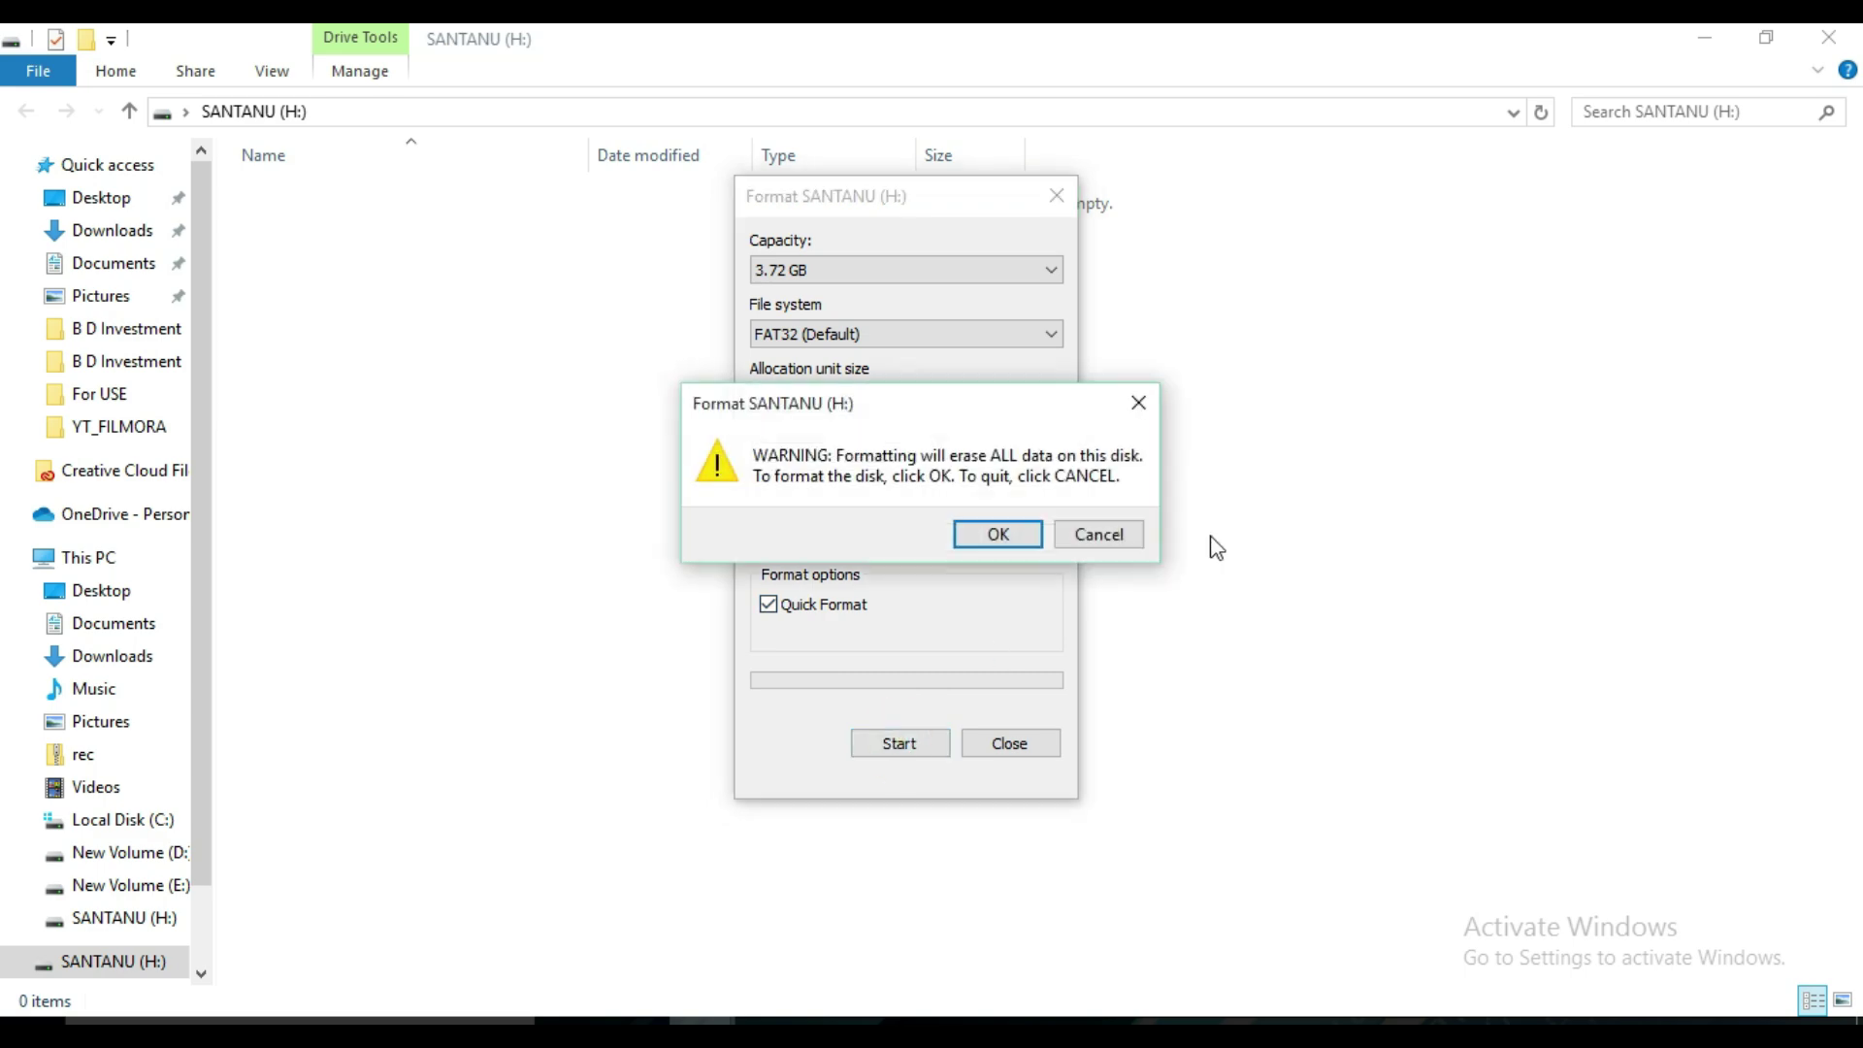
click(998, 534)
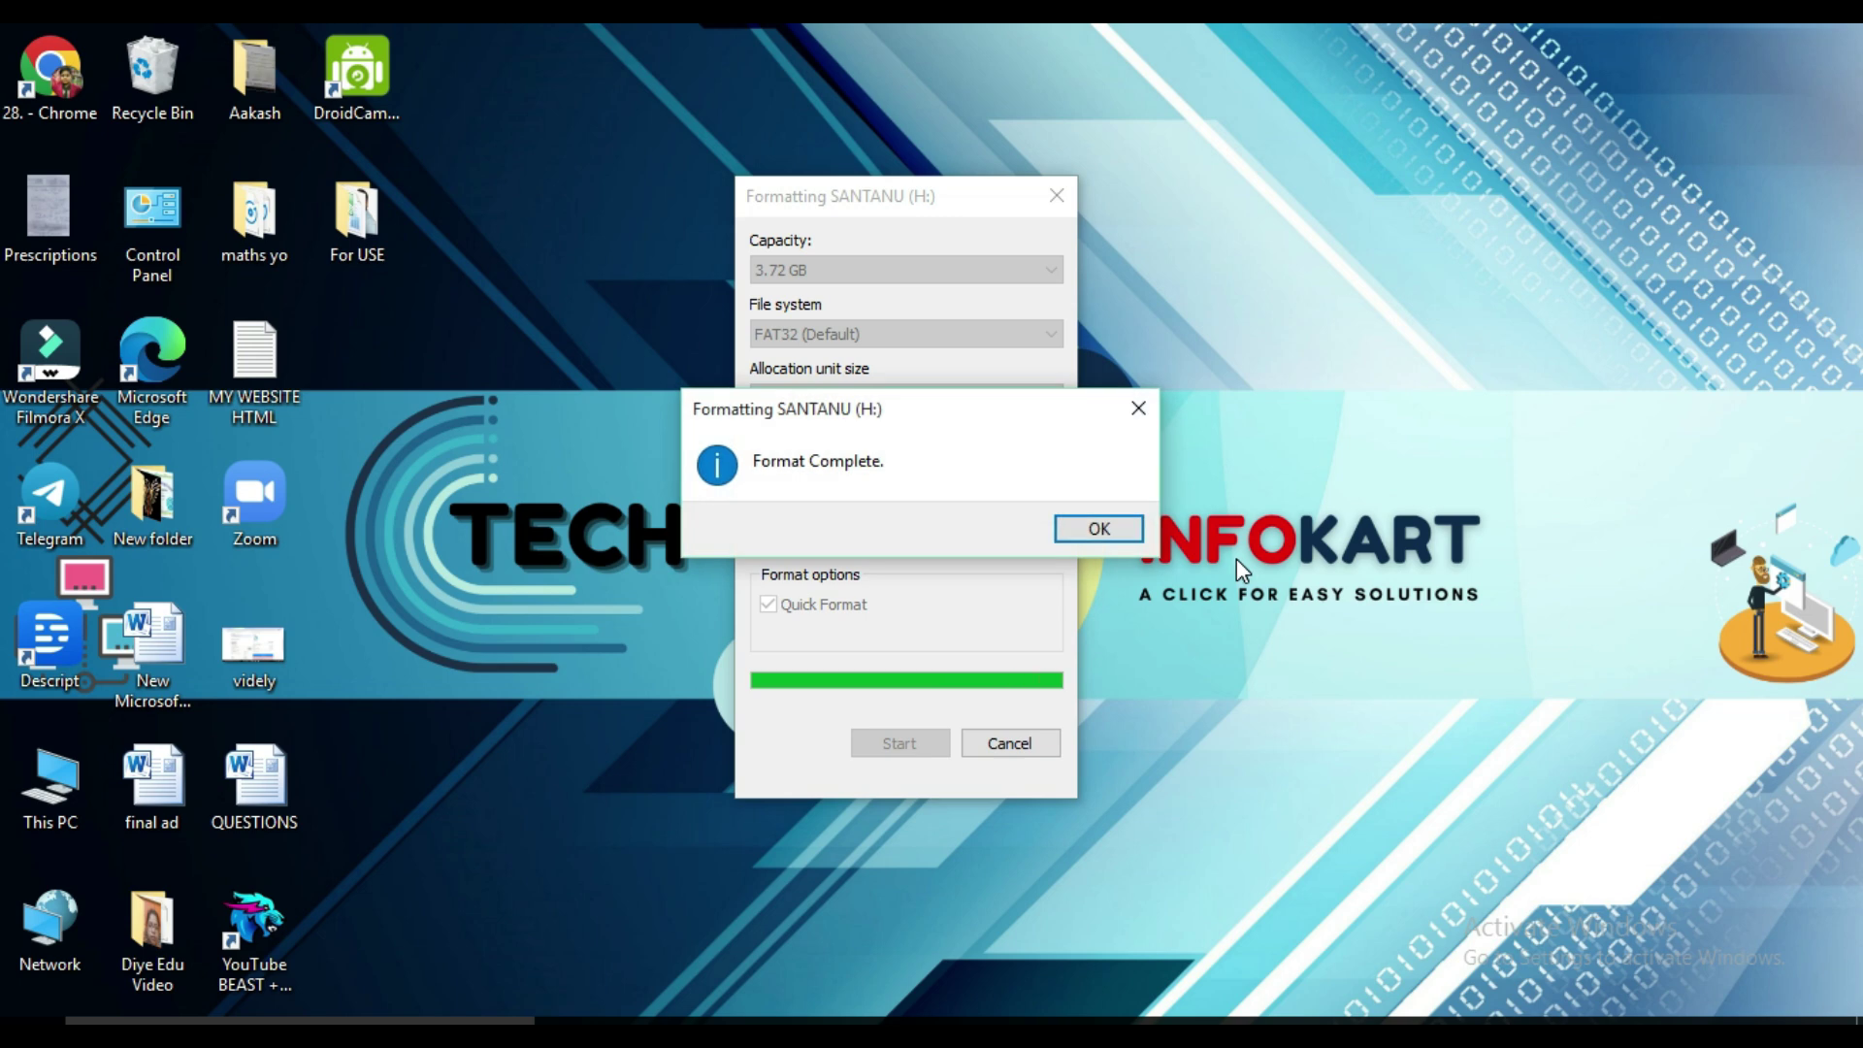
click(1097, 531)
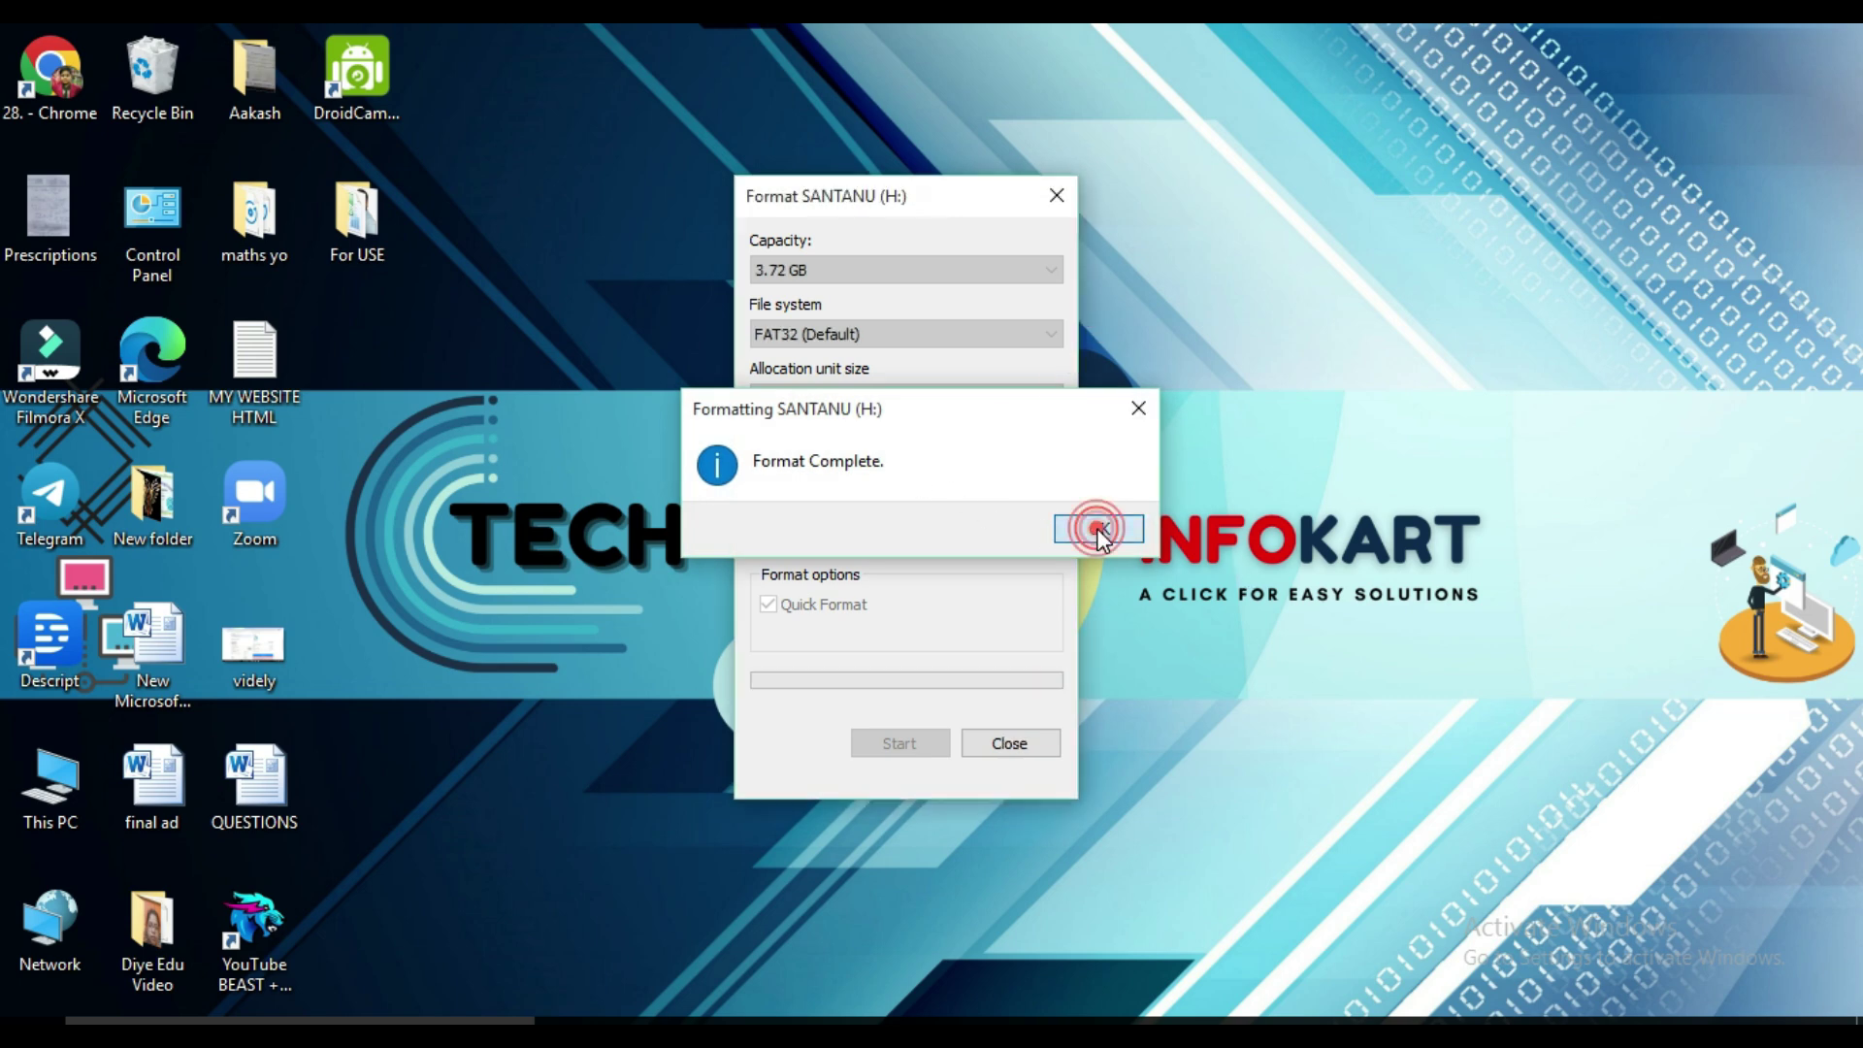
click(1028, 743)
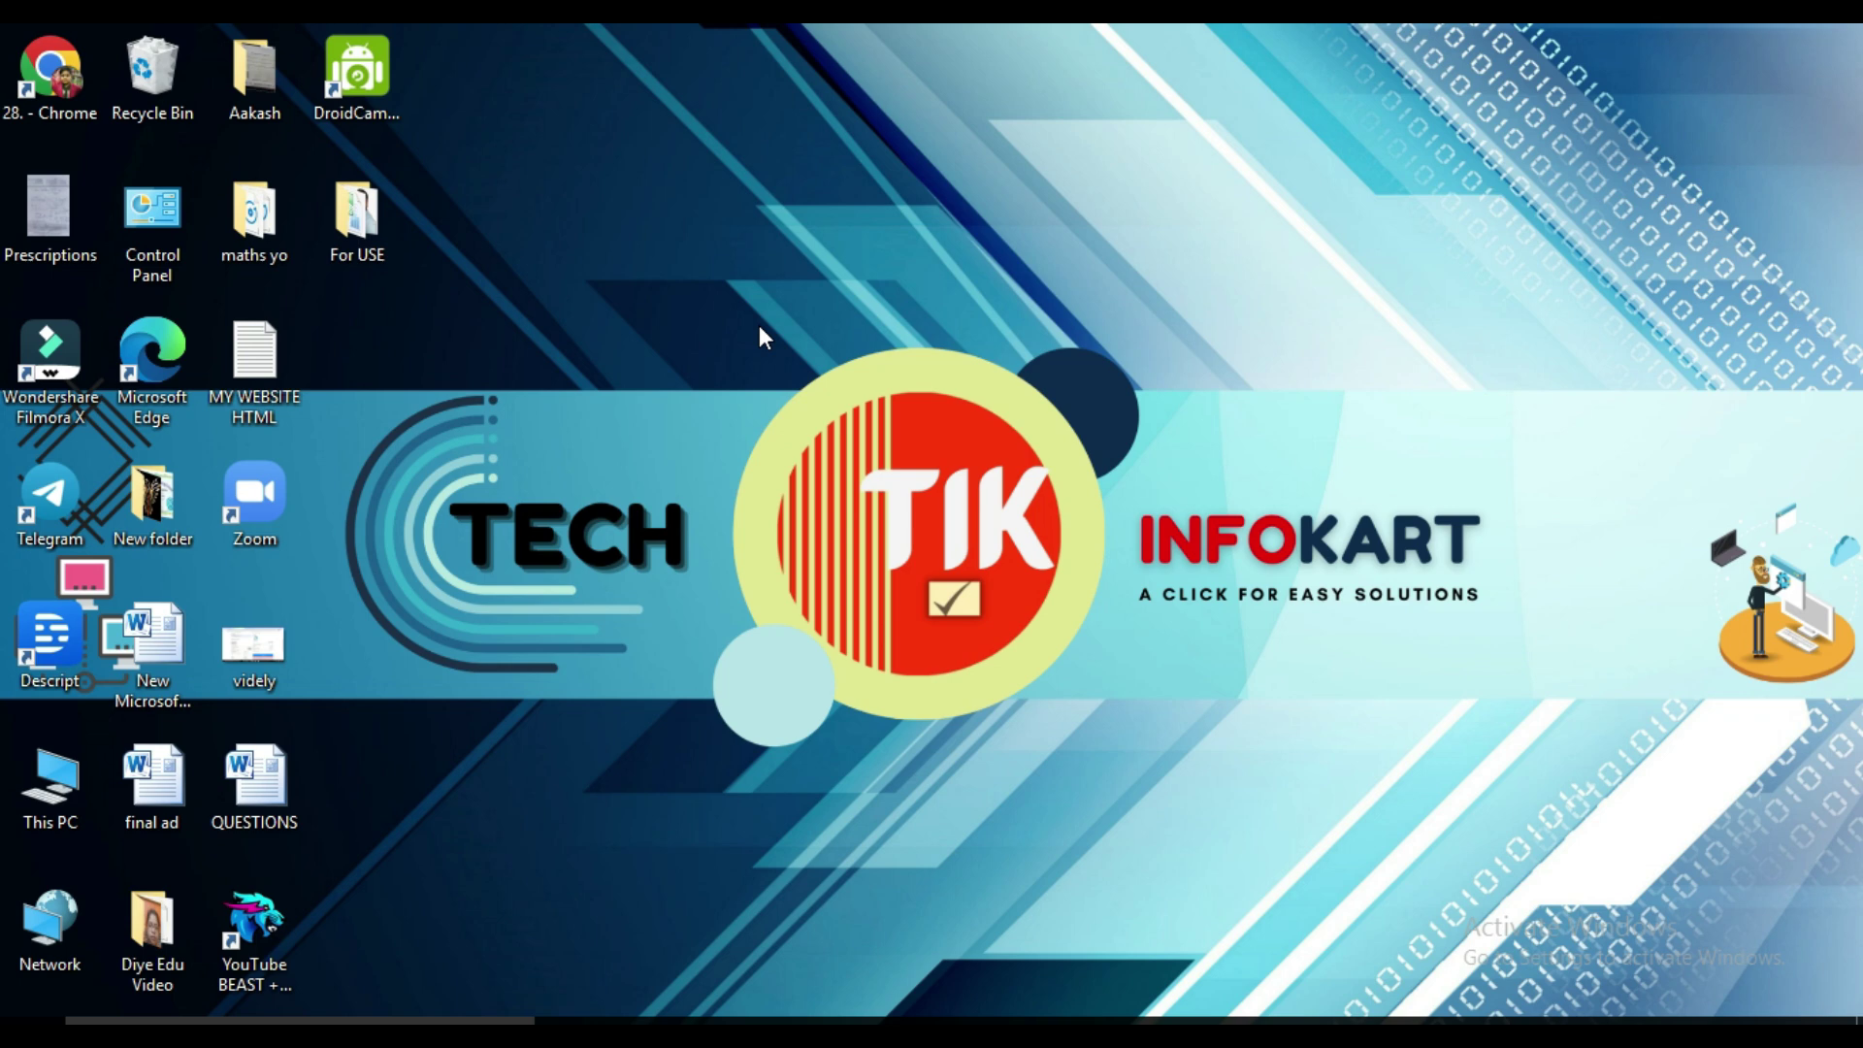
- Switch to Chrome, search for cgsecurity in a new tab and open the TestDisk page on the CGSecurity website
click(823, 902)
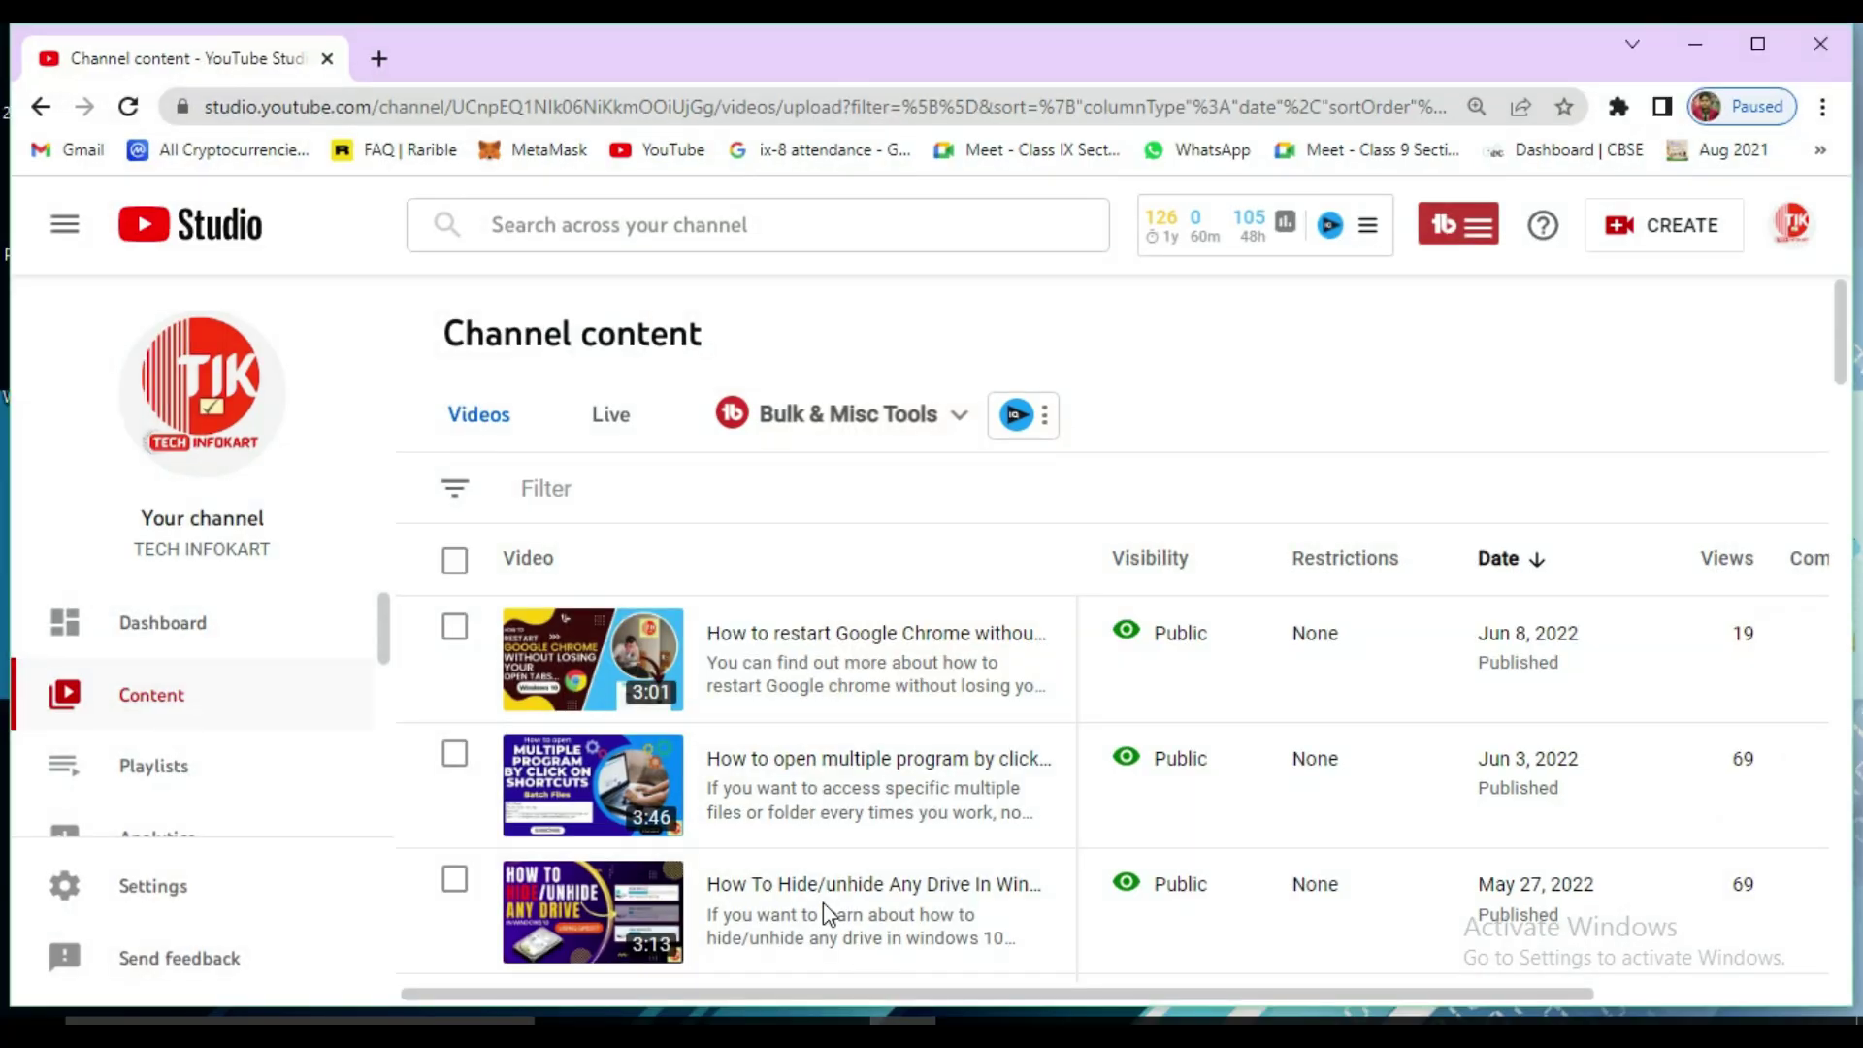
click(379, 59)
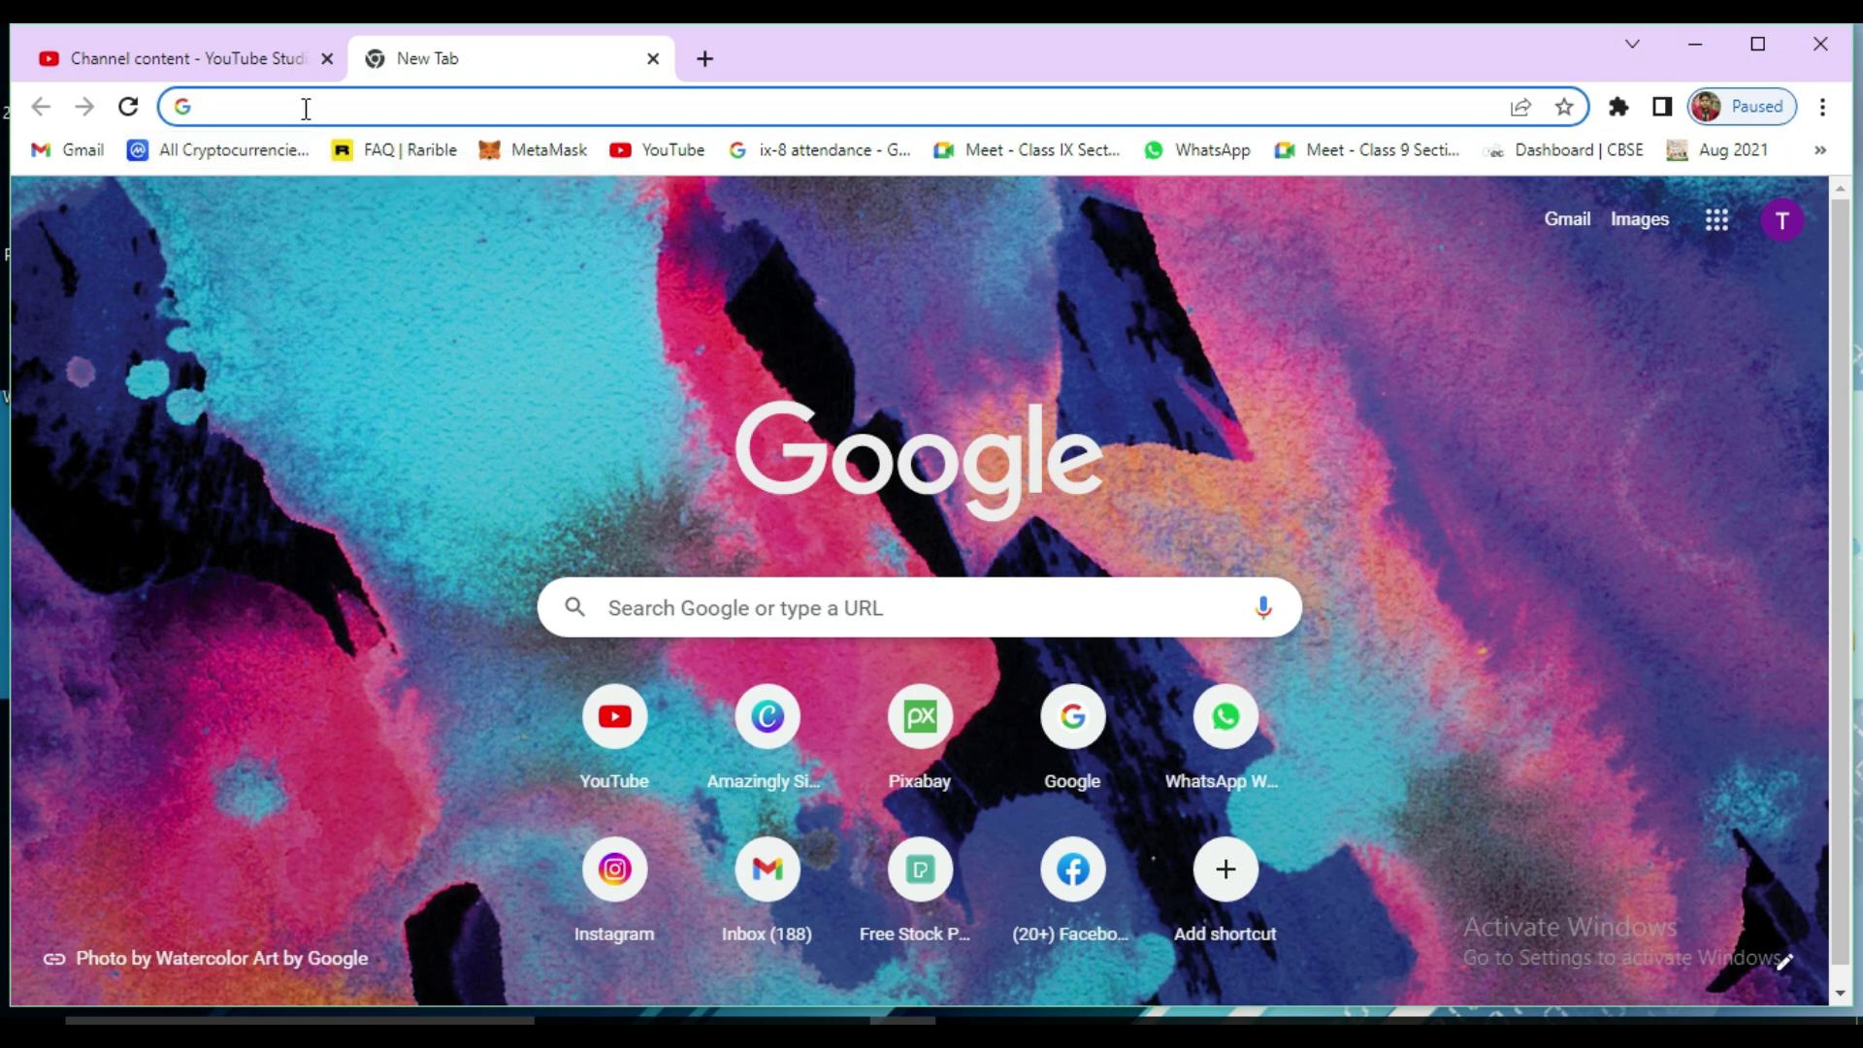
text(cgsecurity)
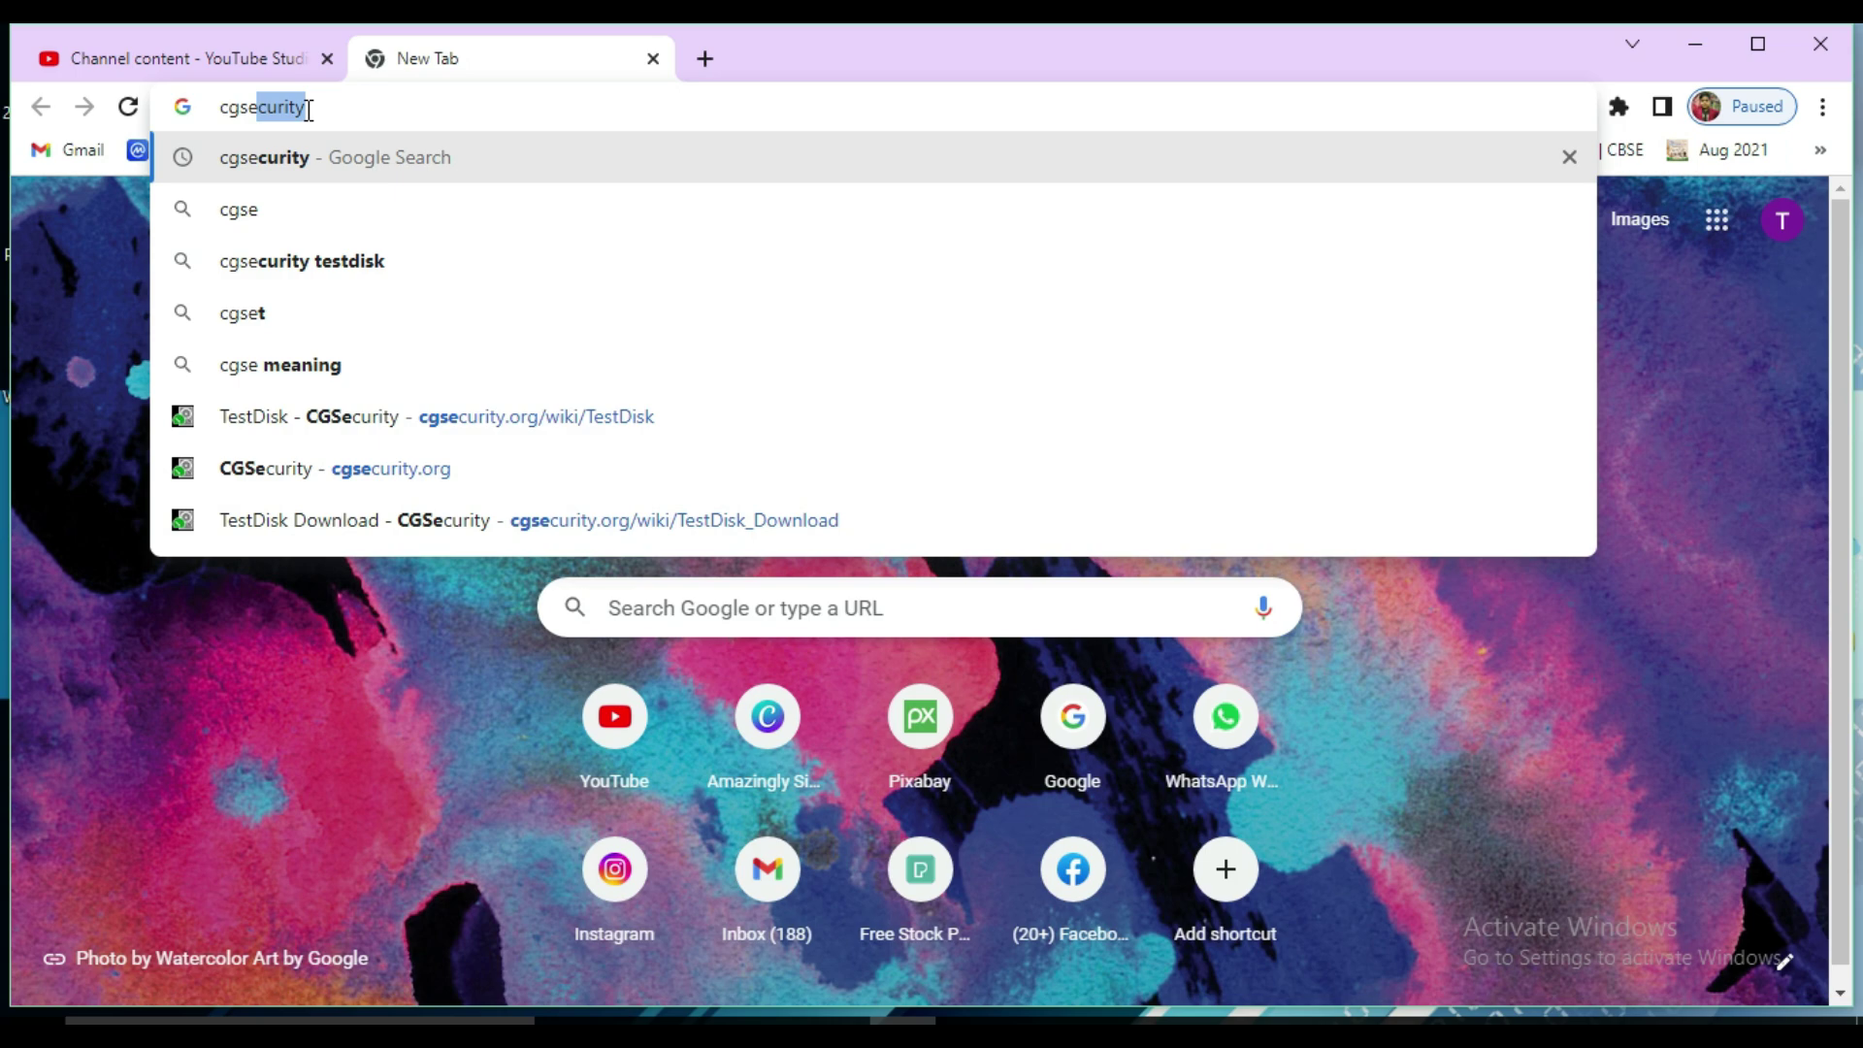
click(358, 165)
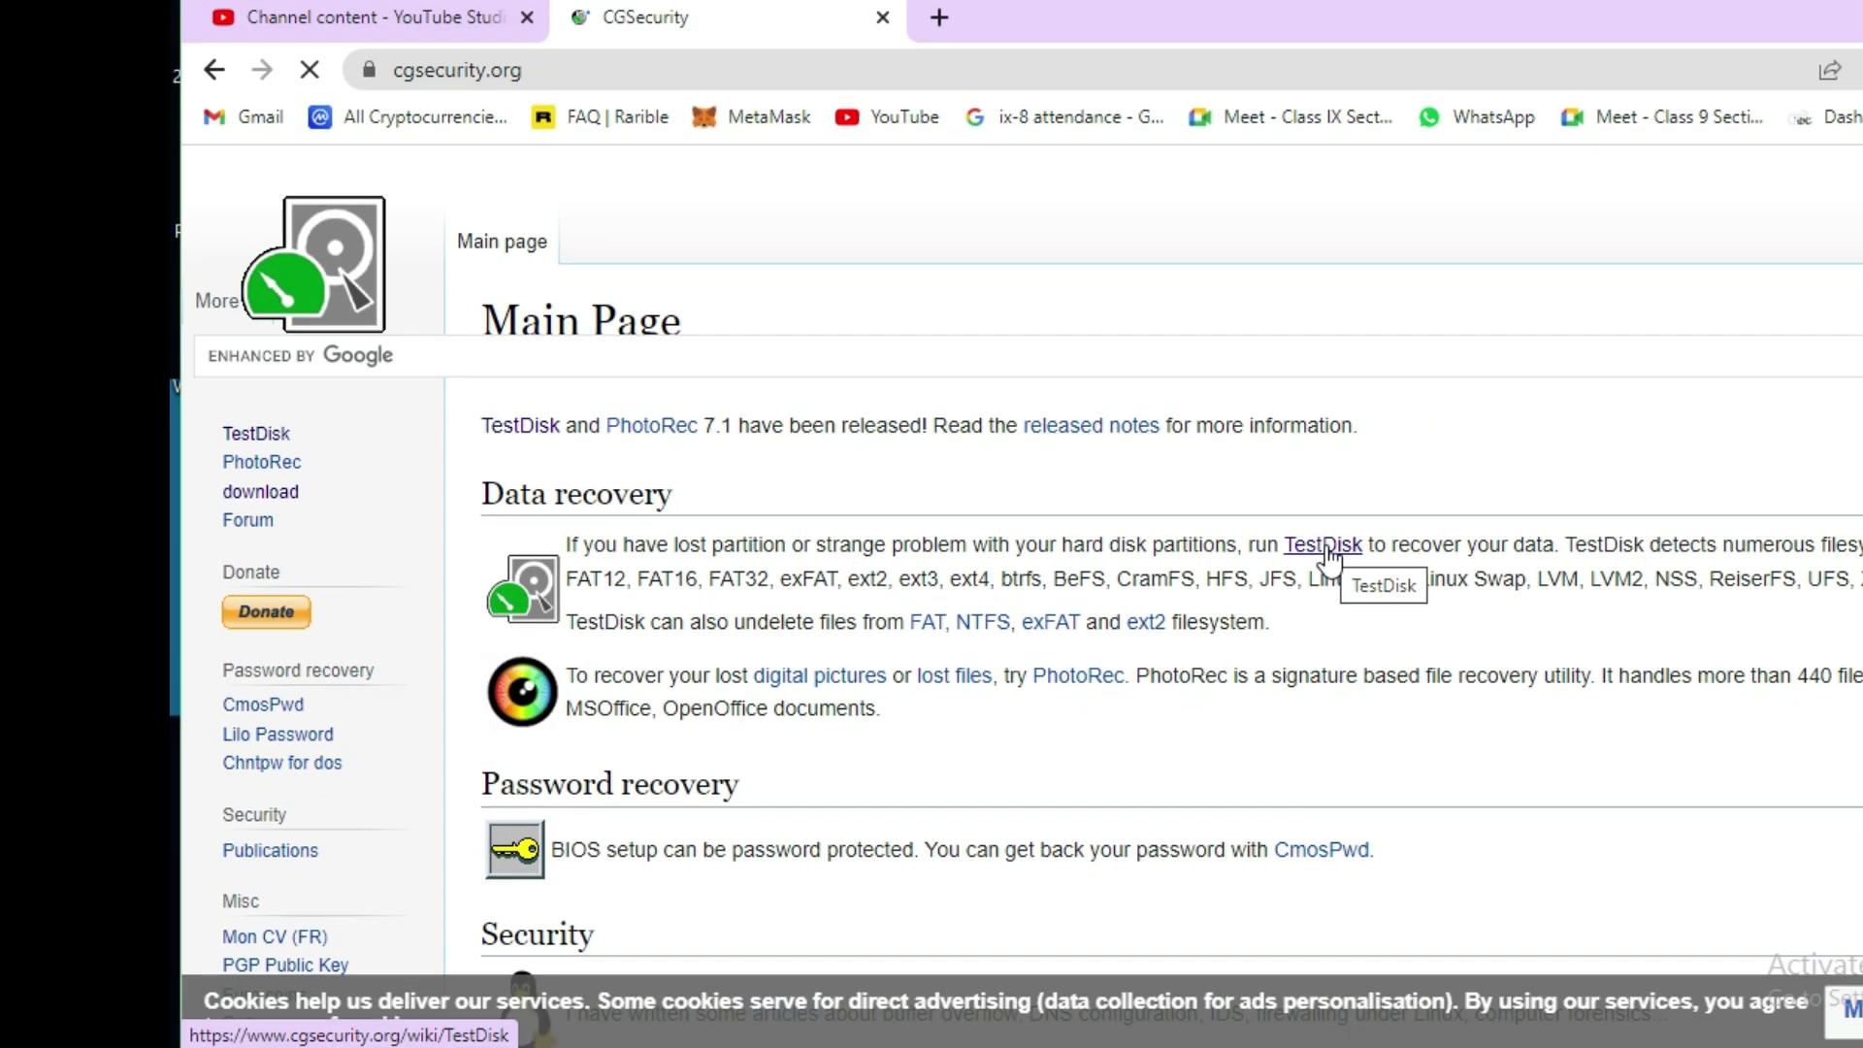
click(1356, 550)
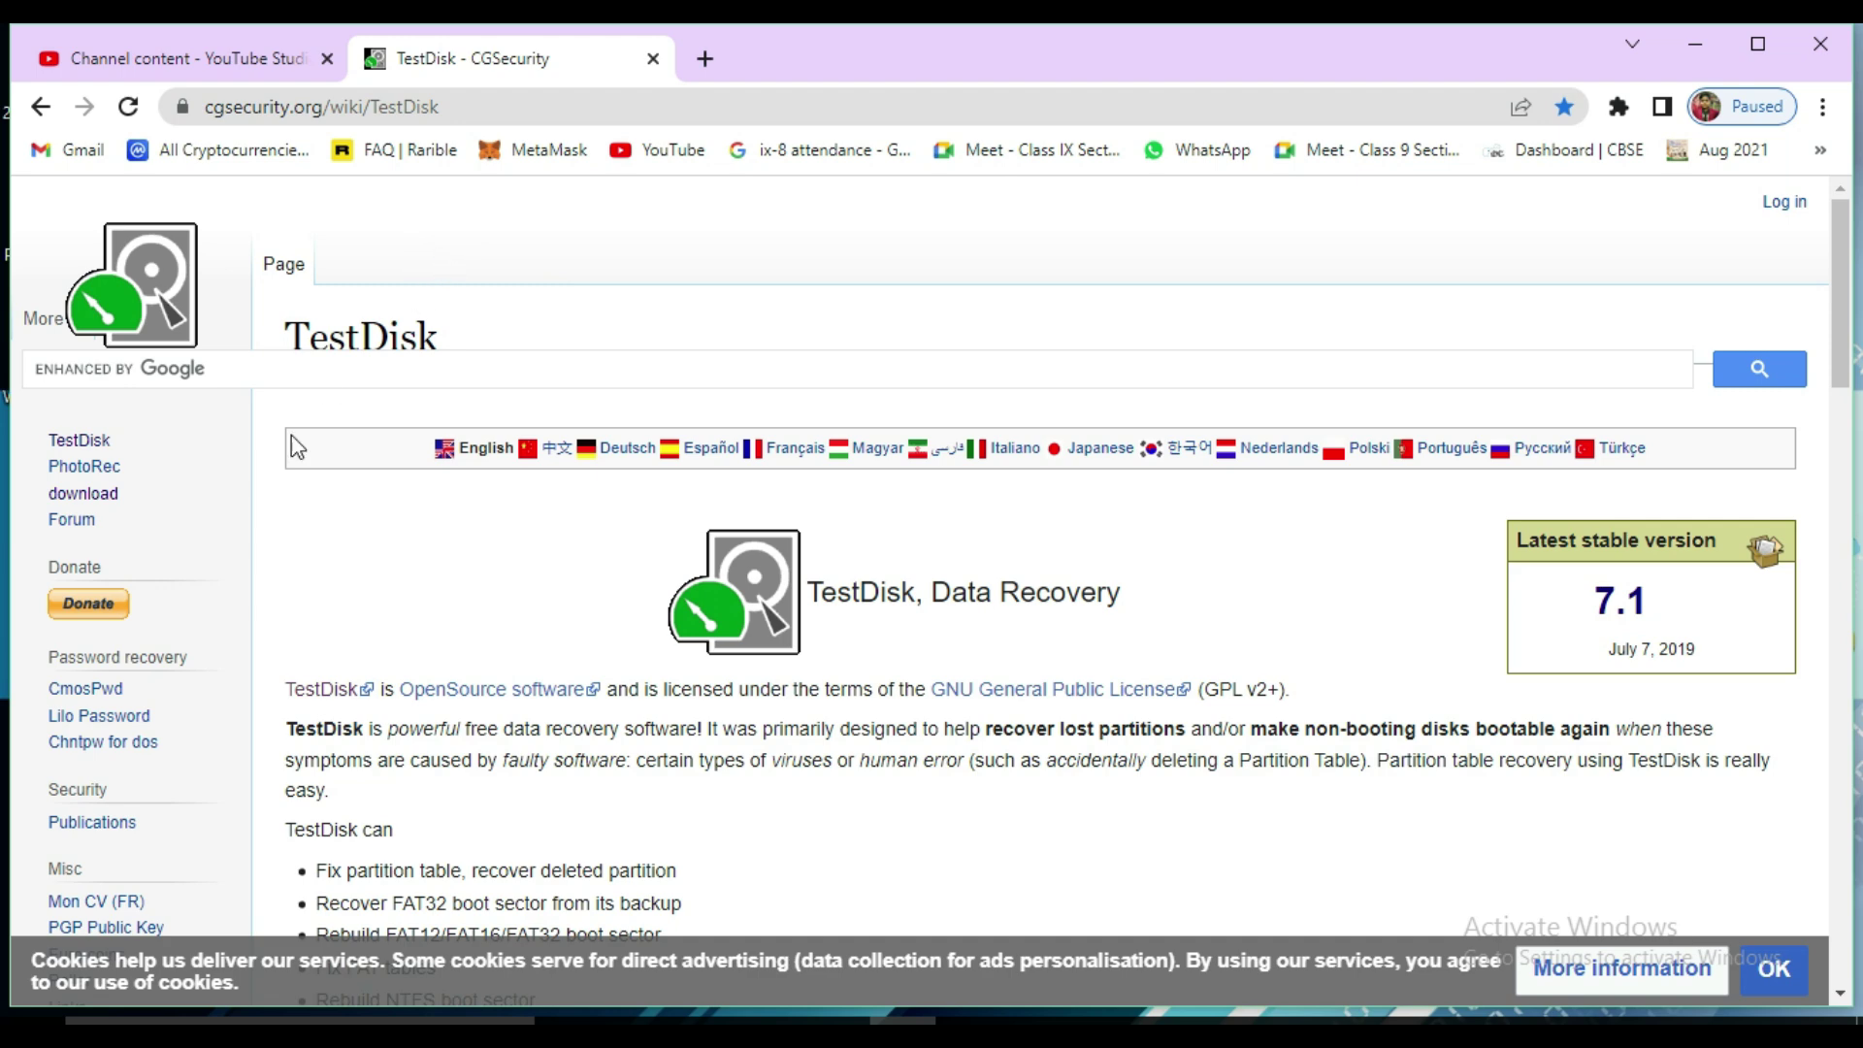
- Review the TestDisk page's description and its list of recovery features
click(103, 493)
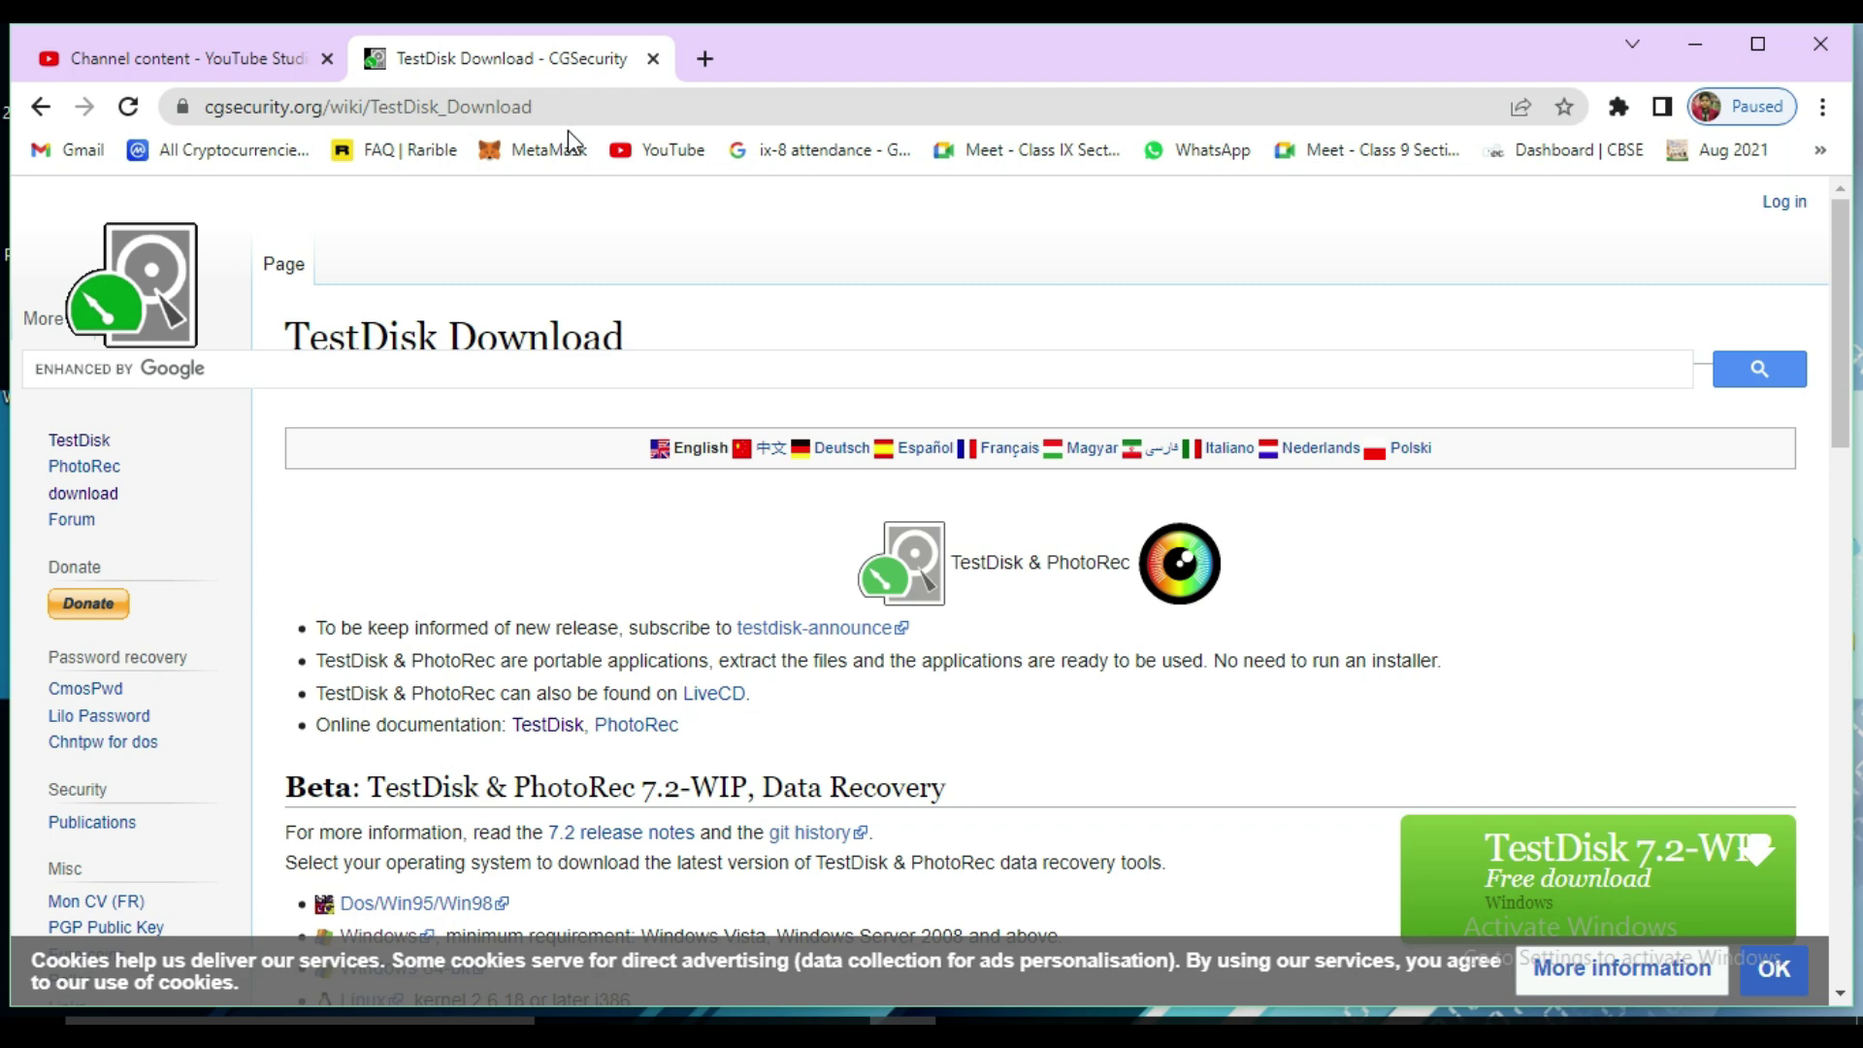
key(alt+Left)
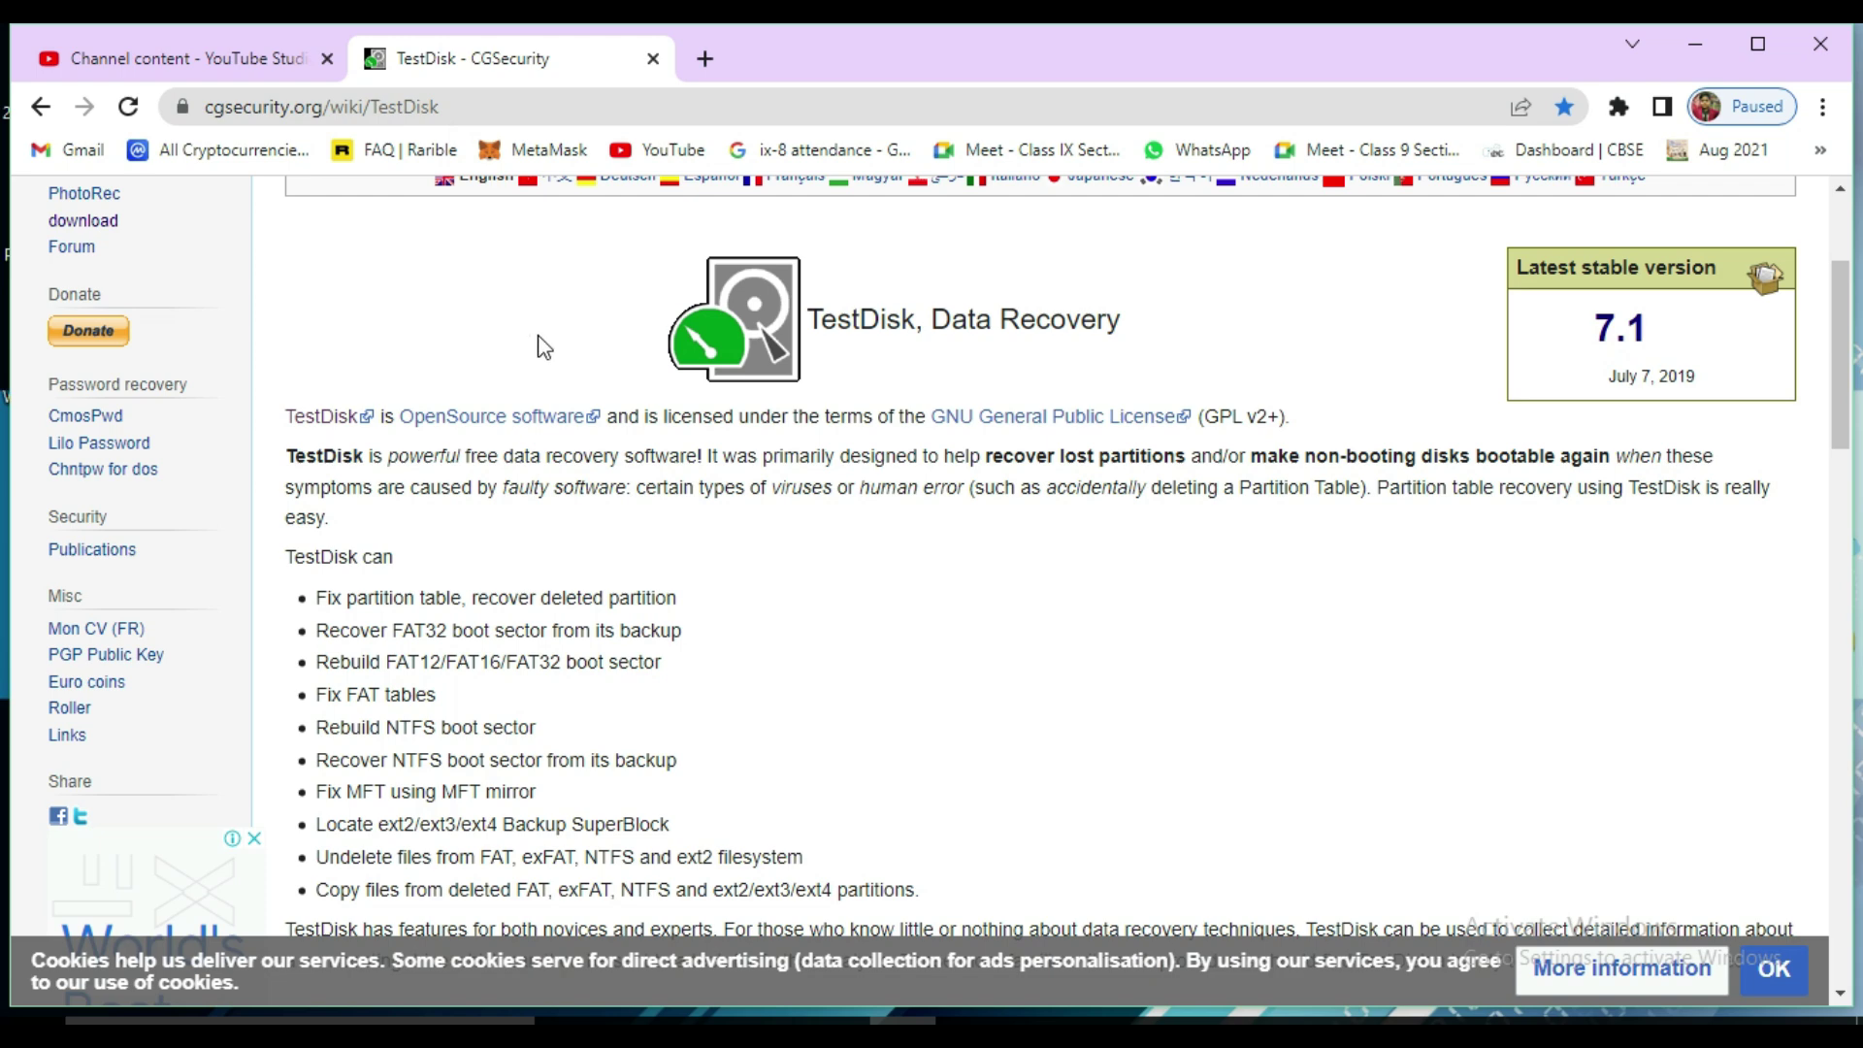
scroll(543, 348, down, 1)
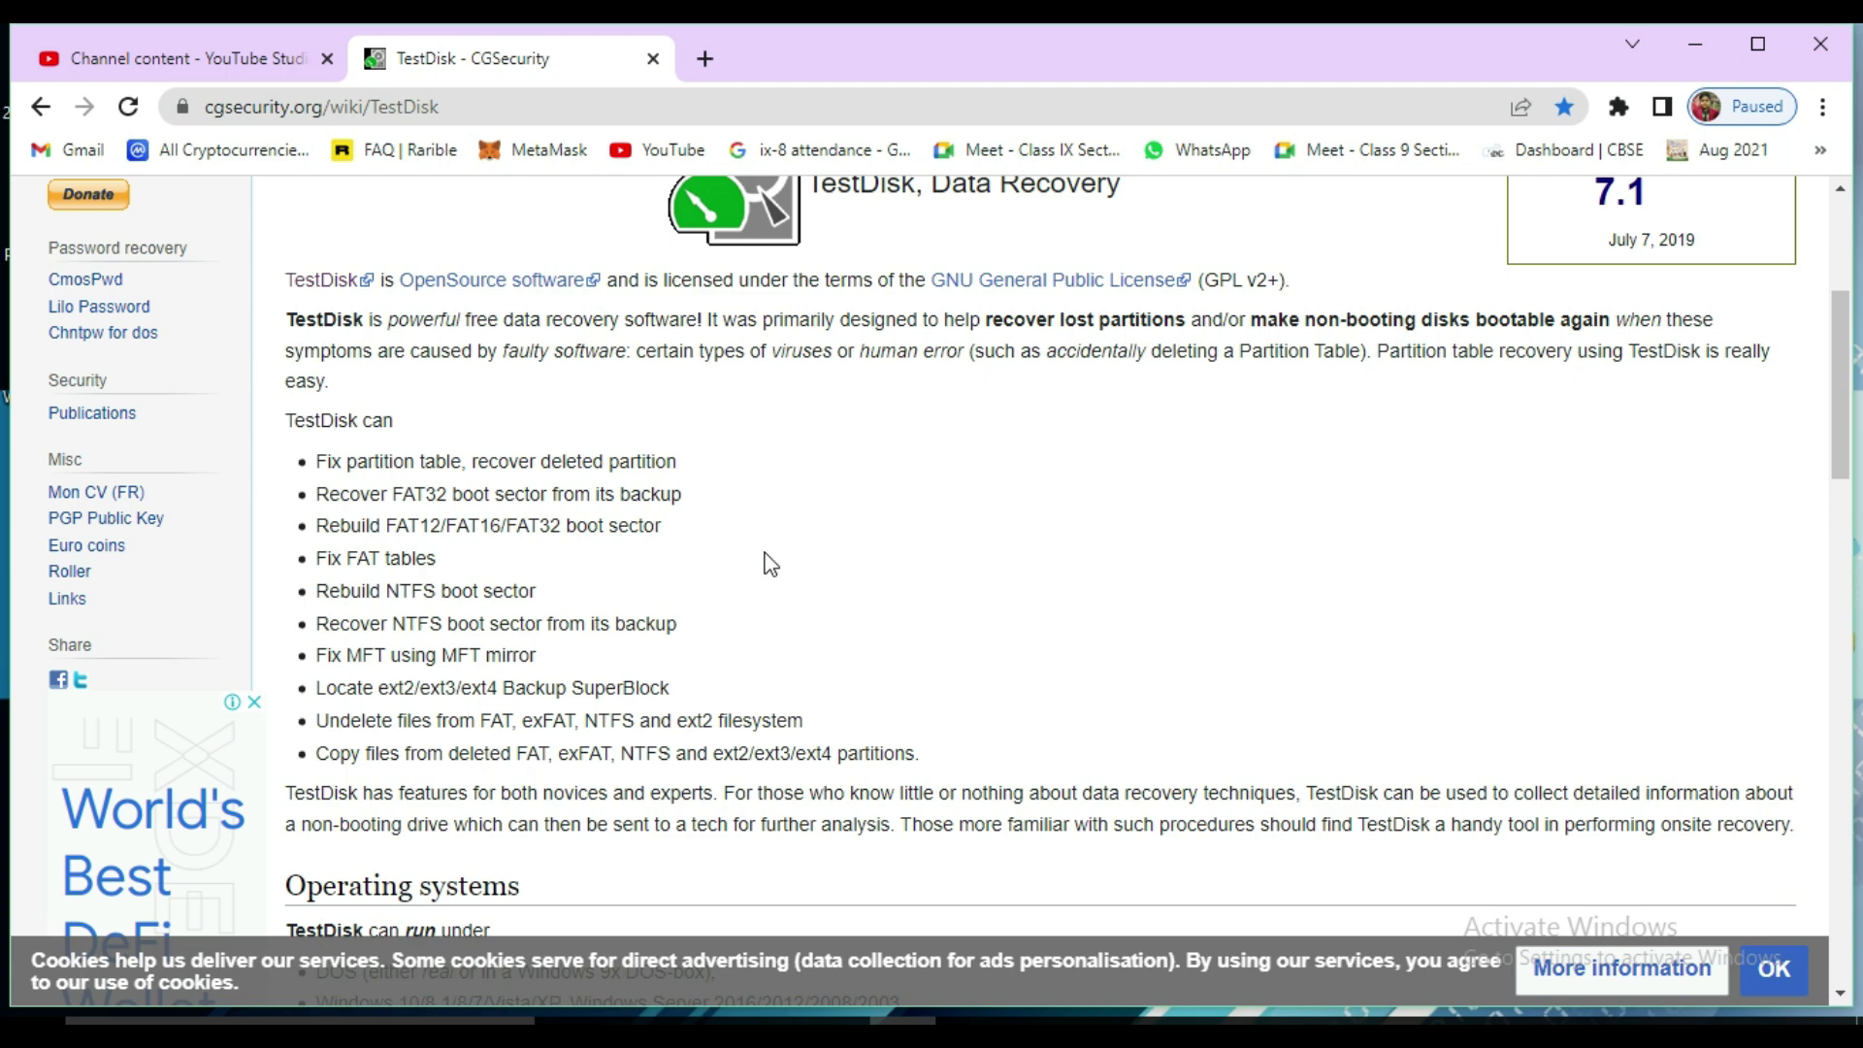
drag(283, 417, 544, 824)
click(632, 527)
scroll(631, 527, up, 1)
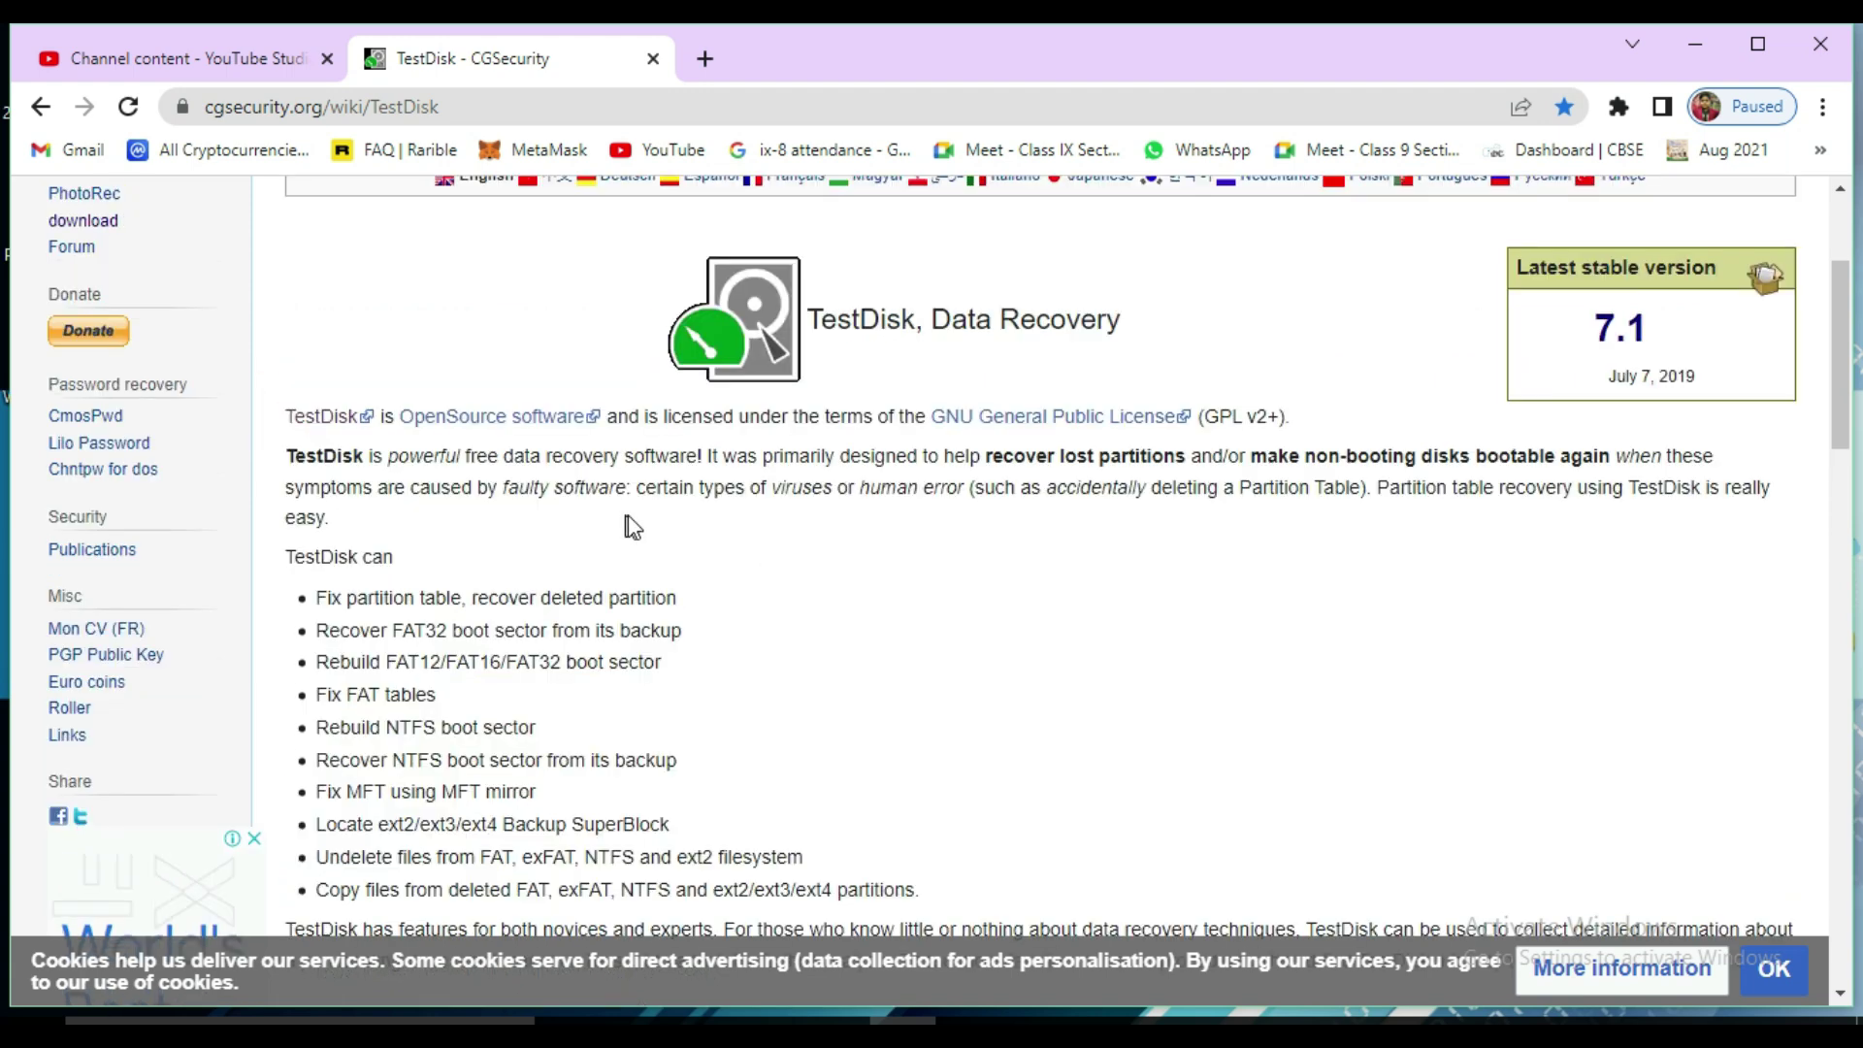
scroll(679, 570, up, 3)
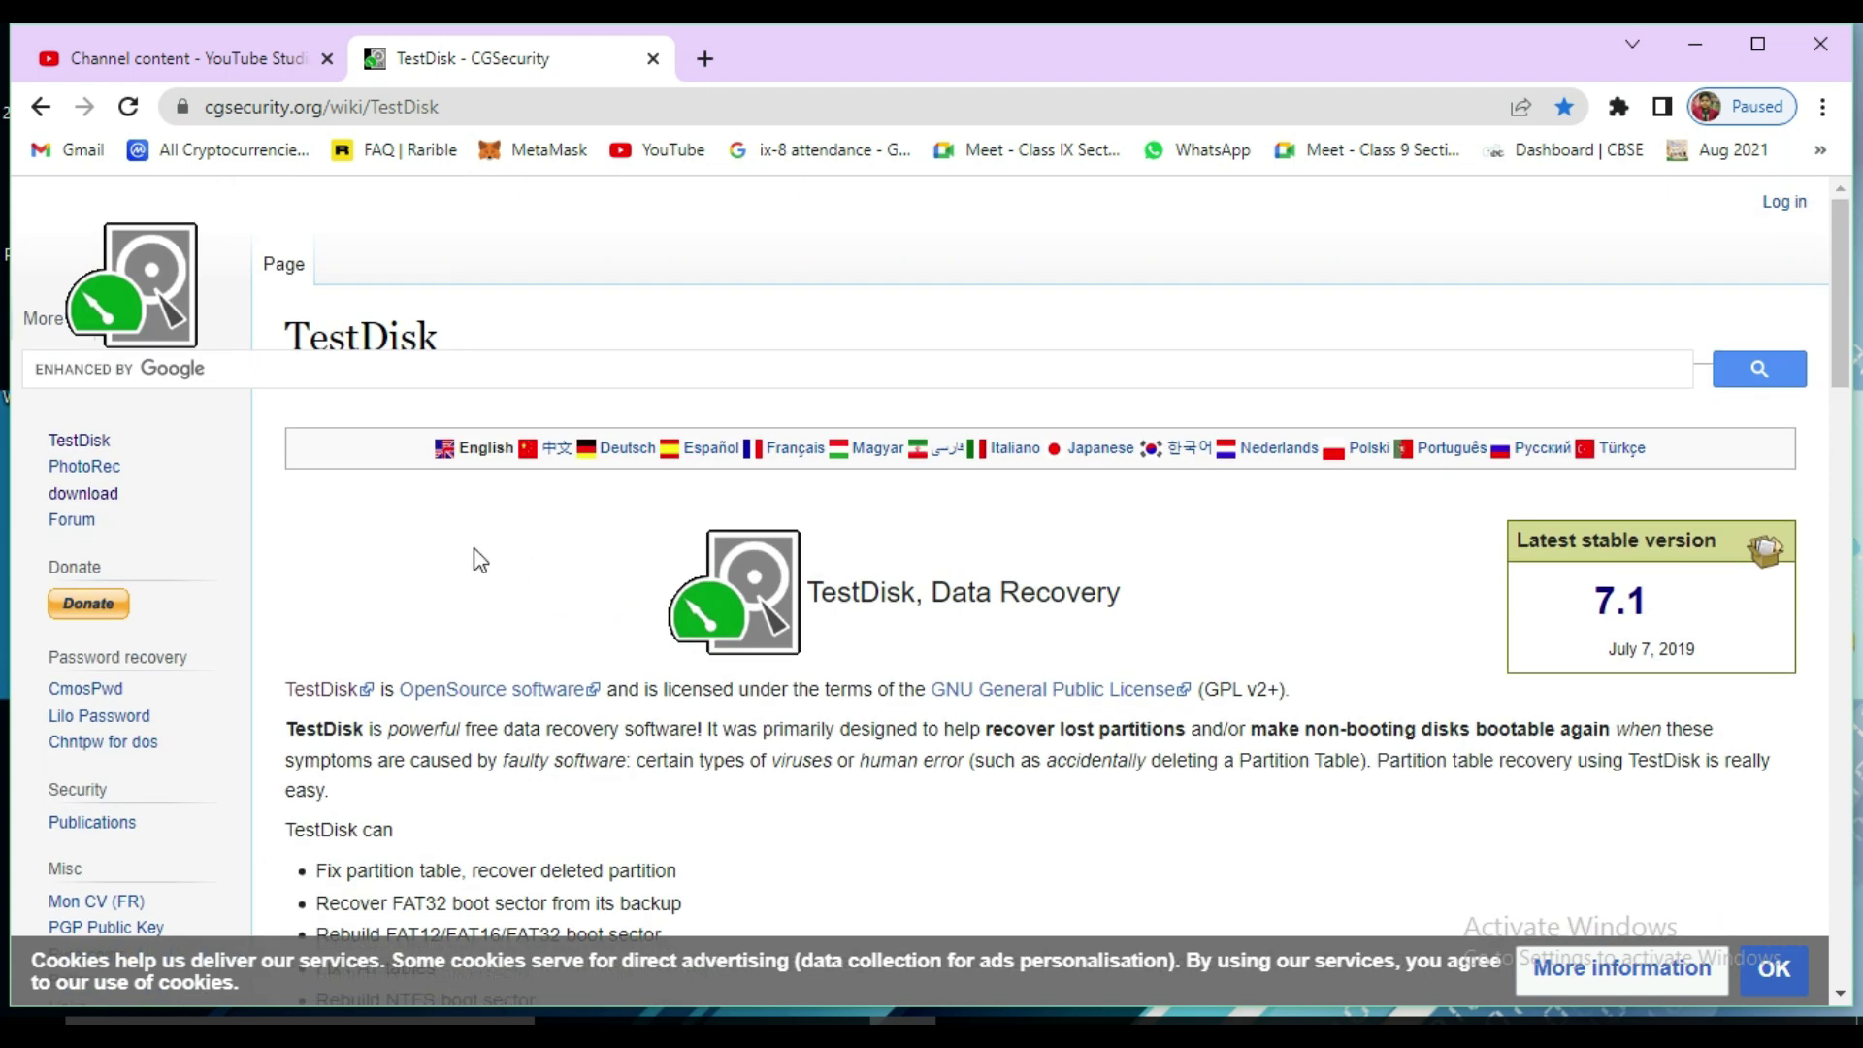
- Open the CGSecurity download page and choose the Windows build of the TestDisk & PhotoRec 7.2-WIP beta
click(101, 492)
scroll(469, 545, down, 4)
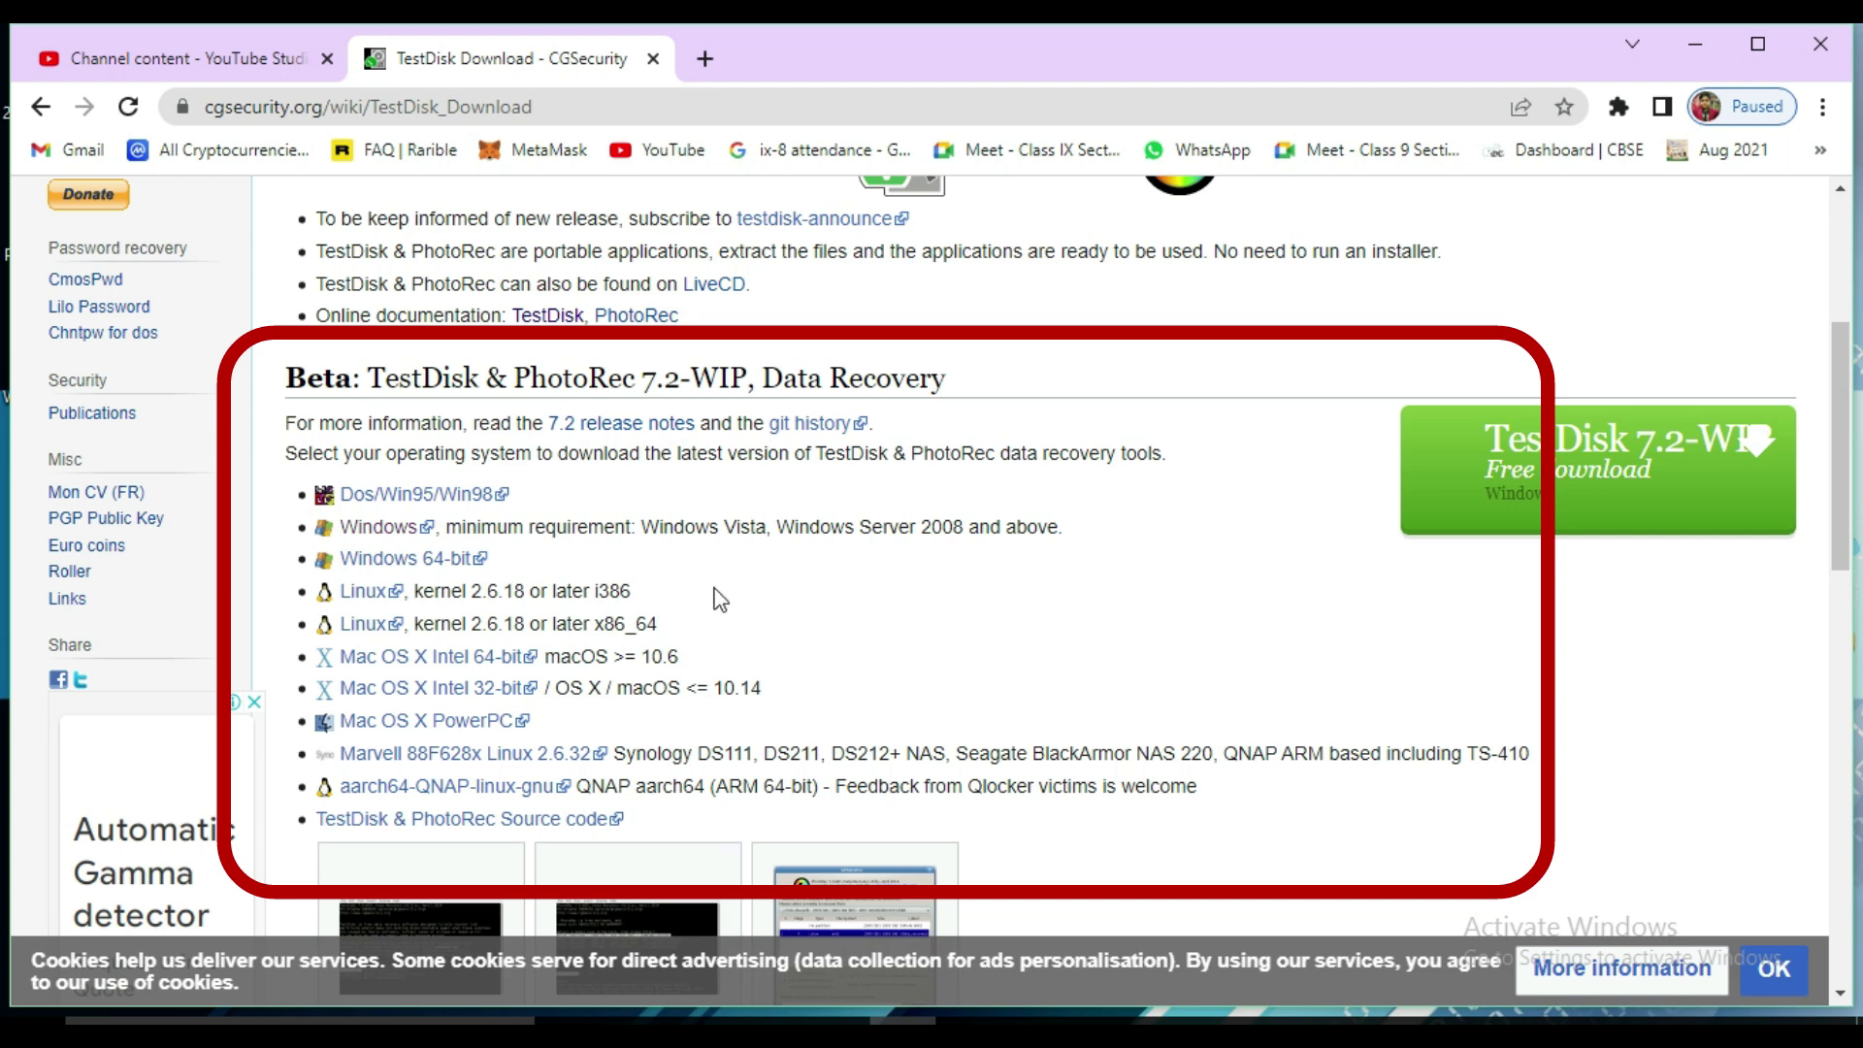
click(379, 529)
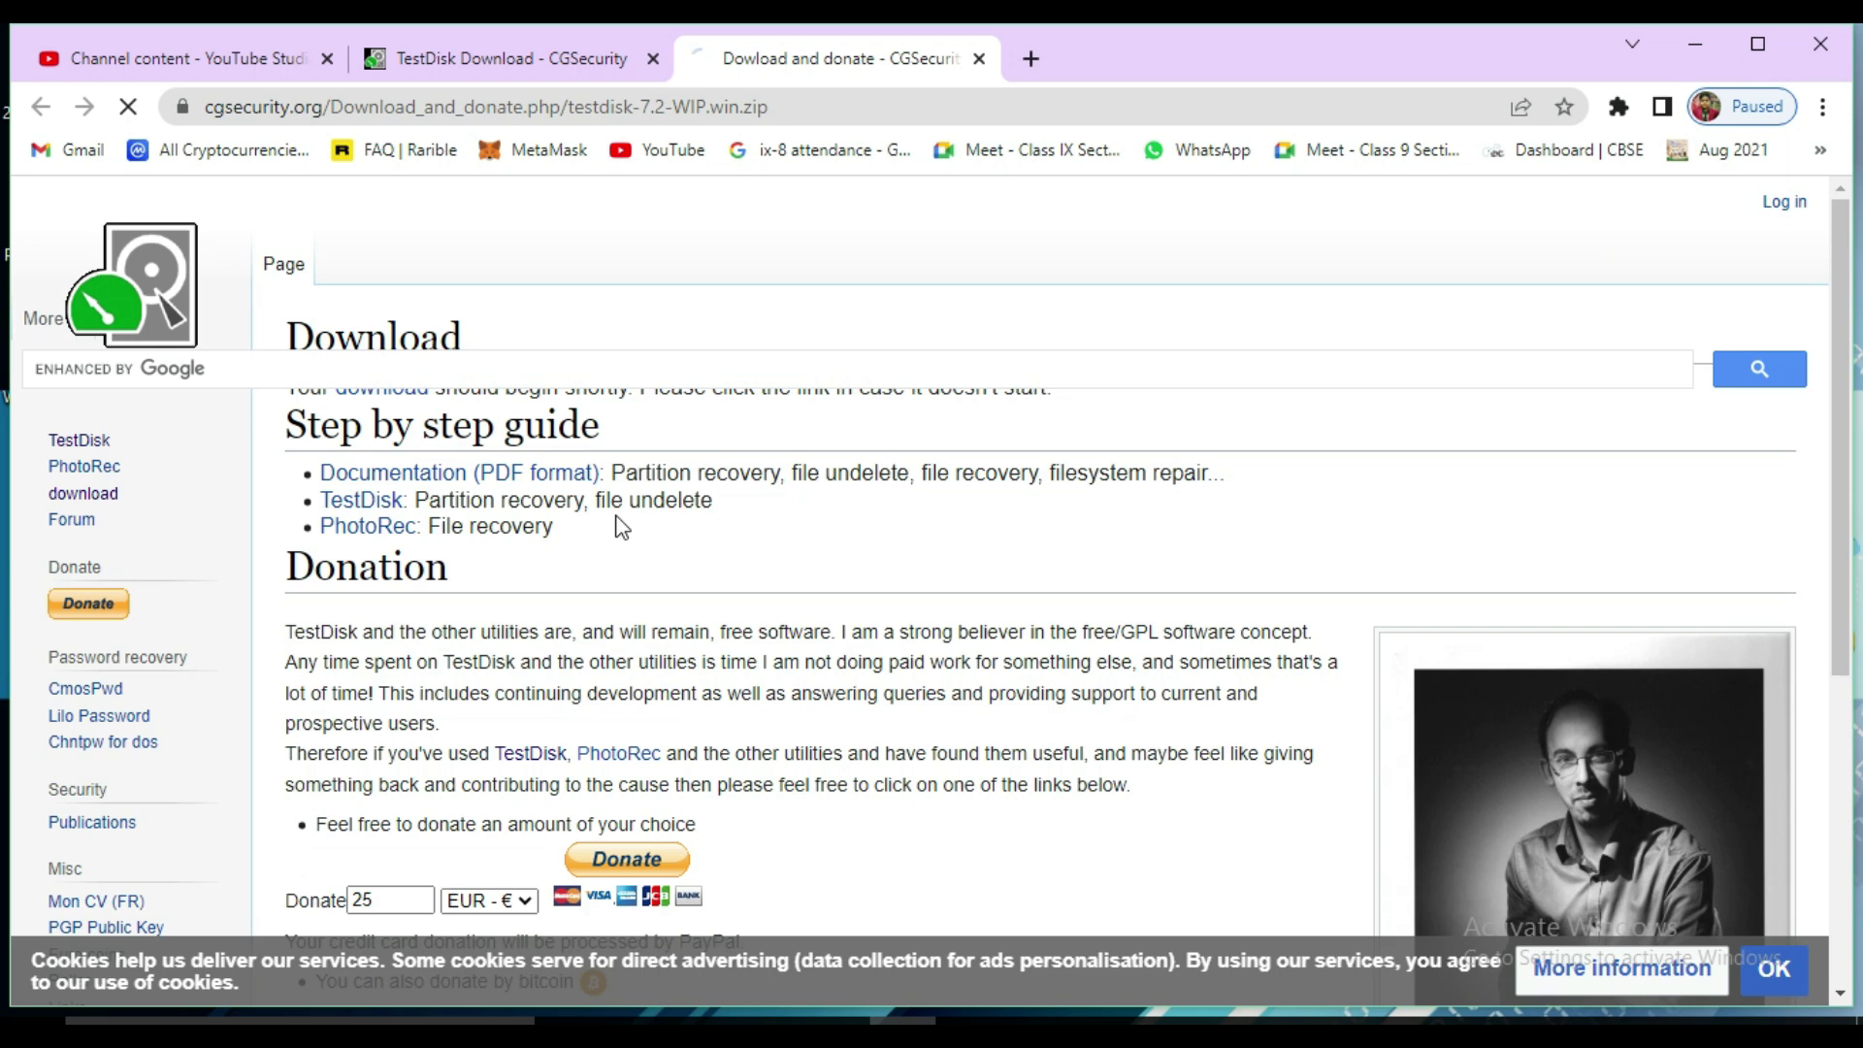
- Save the testdisk-7.2-WIP.win compressed folder to the Desktop
scroll(622, 526, down, 3)
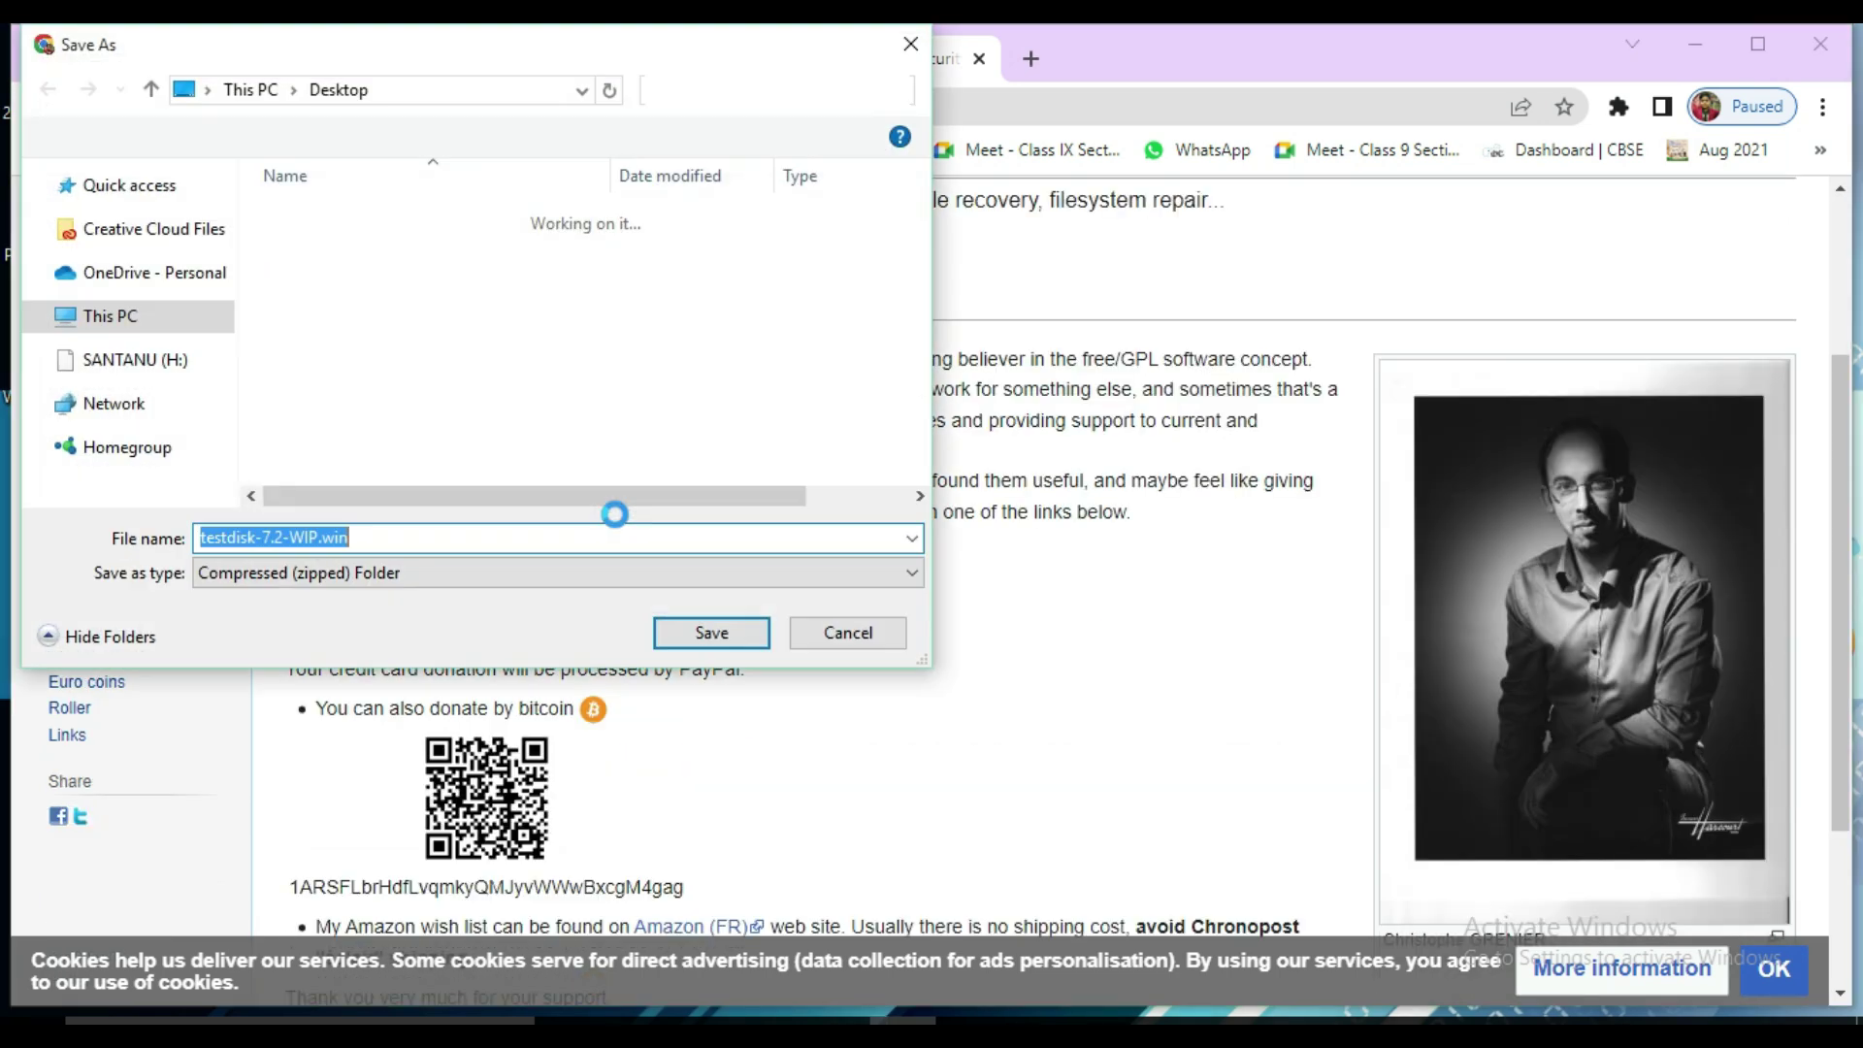
drag(453, 51, 625, 77)
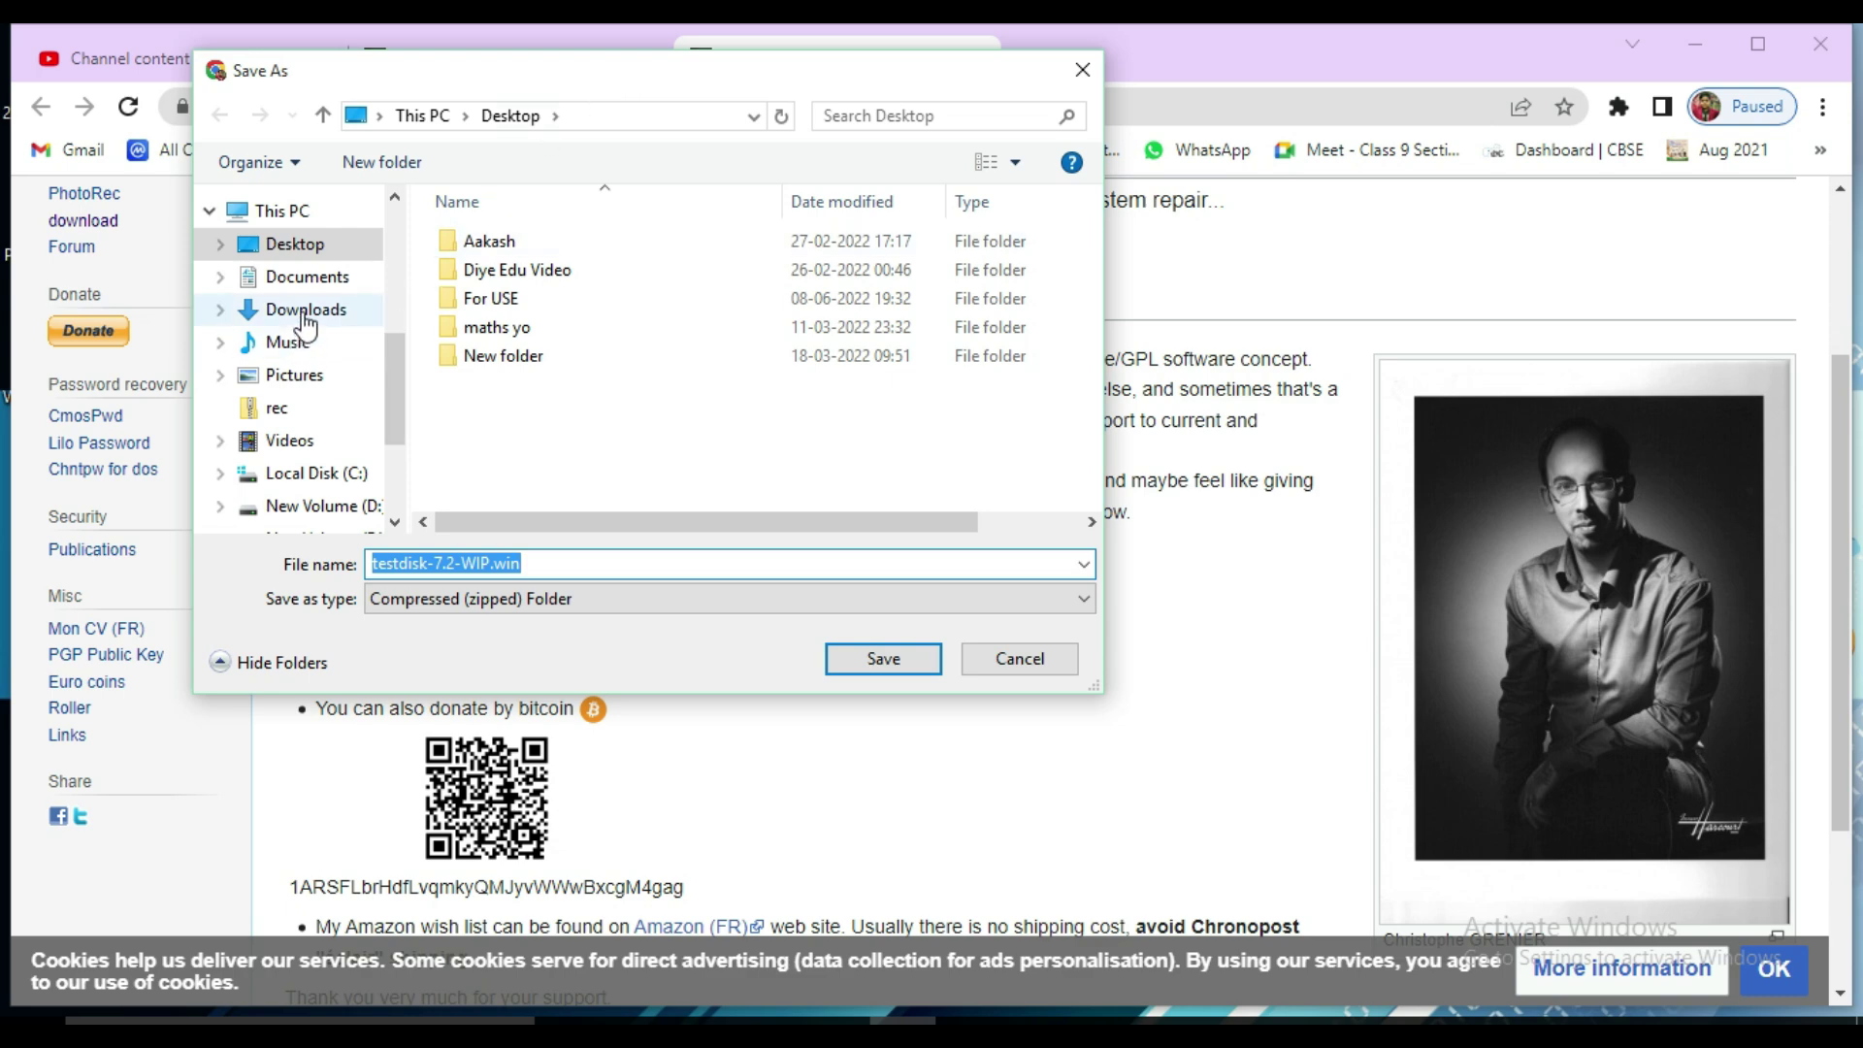
click(301, 247)
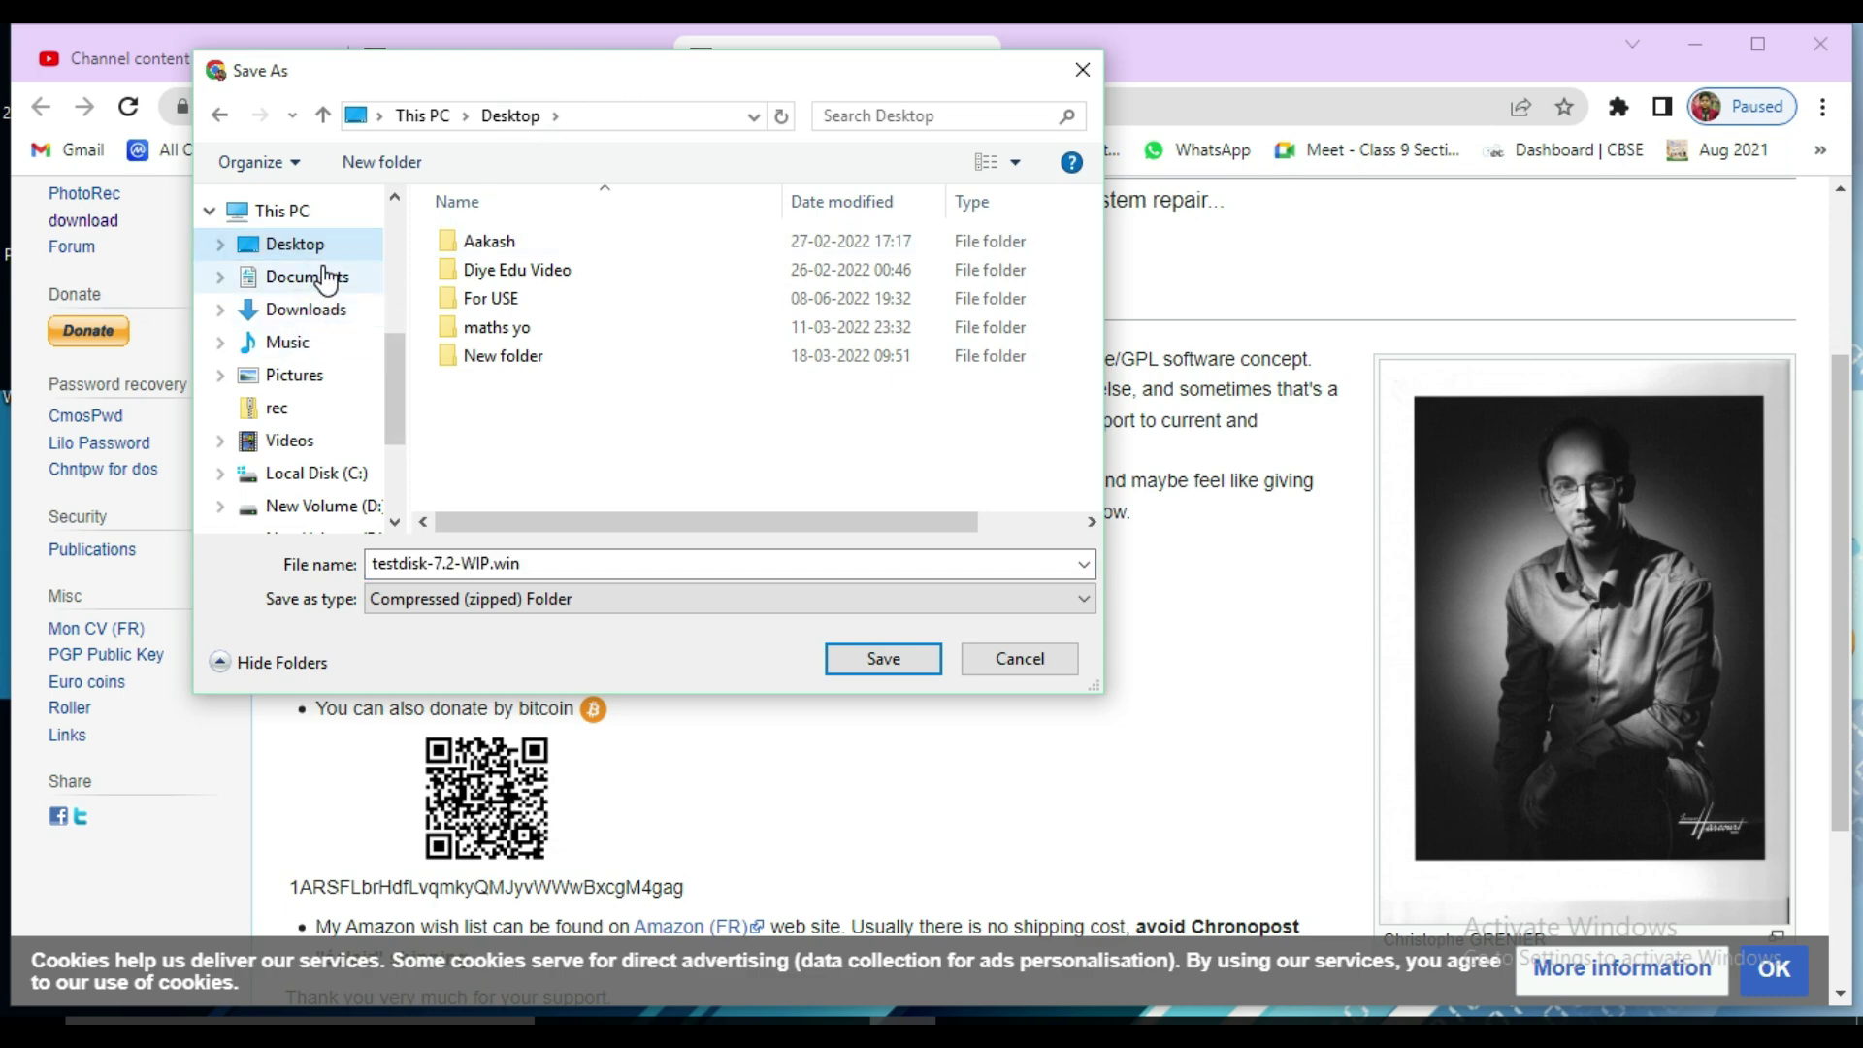
click(883, 659)
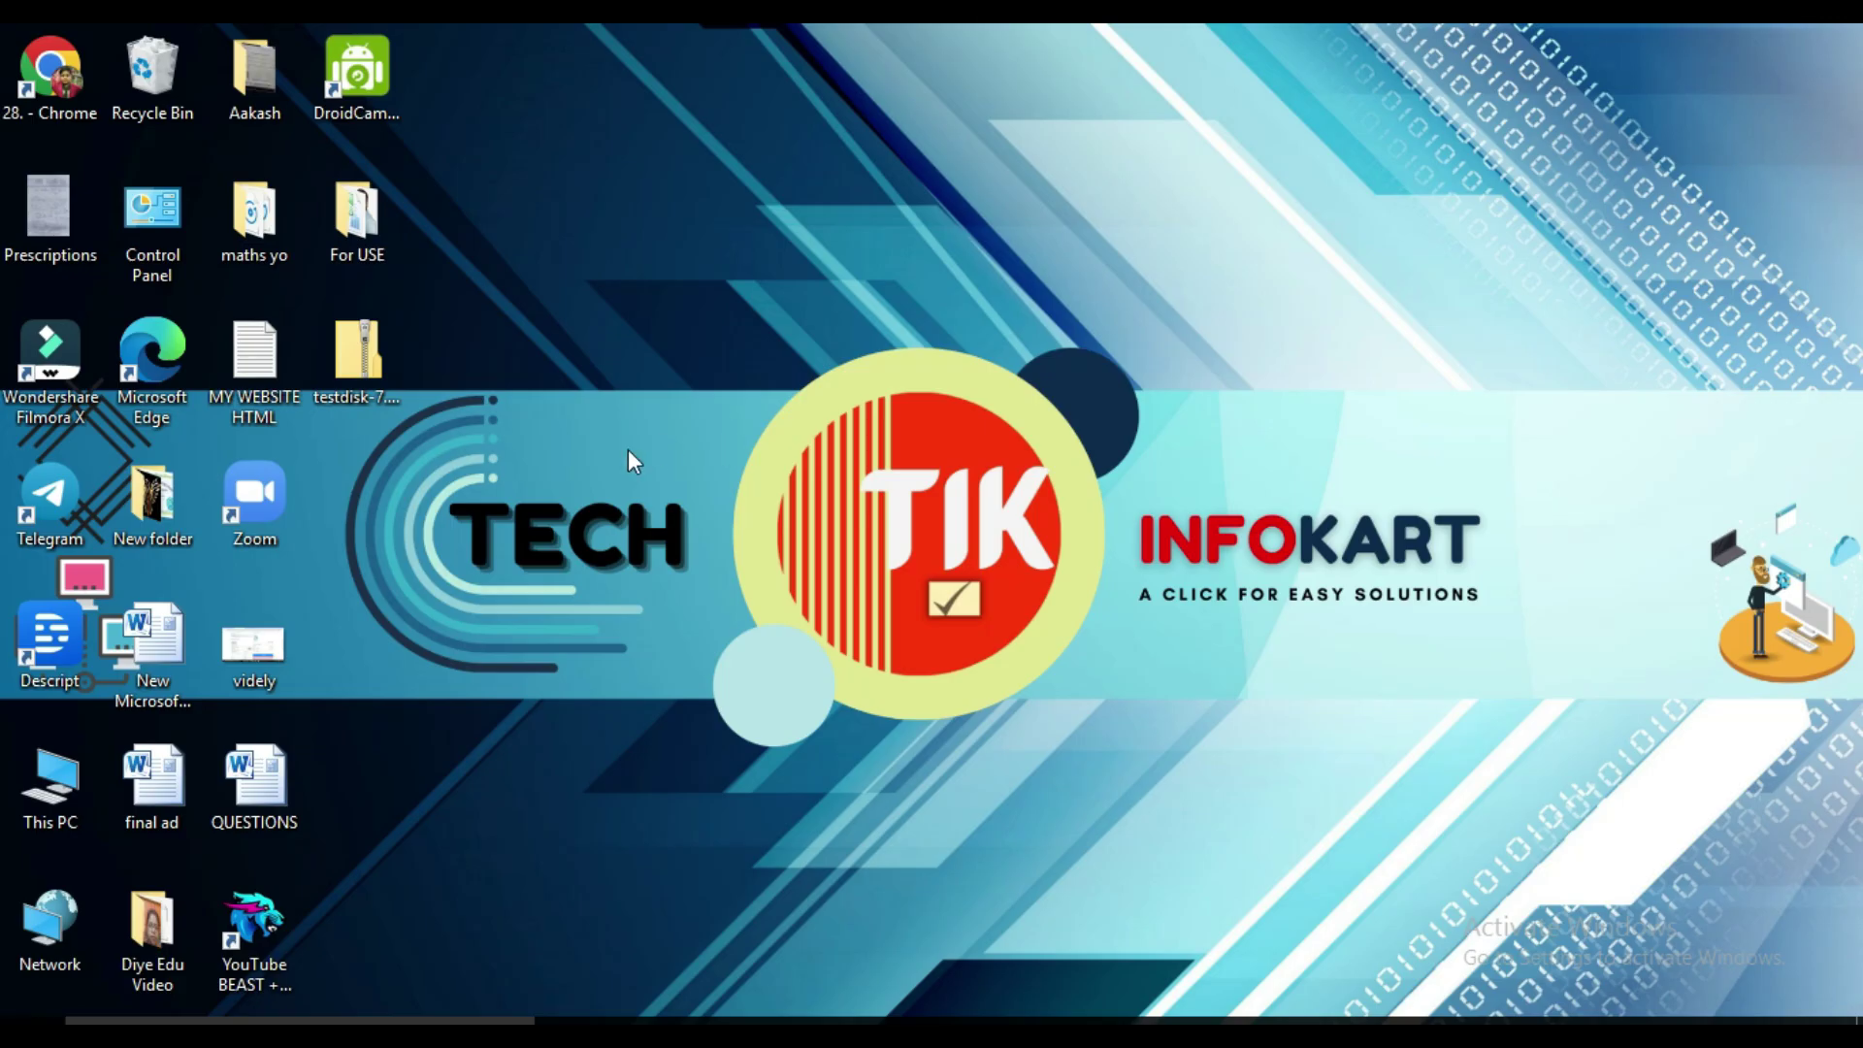
- Extract the downloaded testdisk-7.2-WIP.win archive directly onto the desktop
drag(288, 296, 527, 439)
click(349, 361)
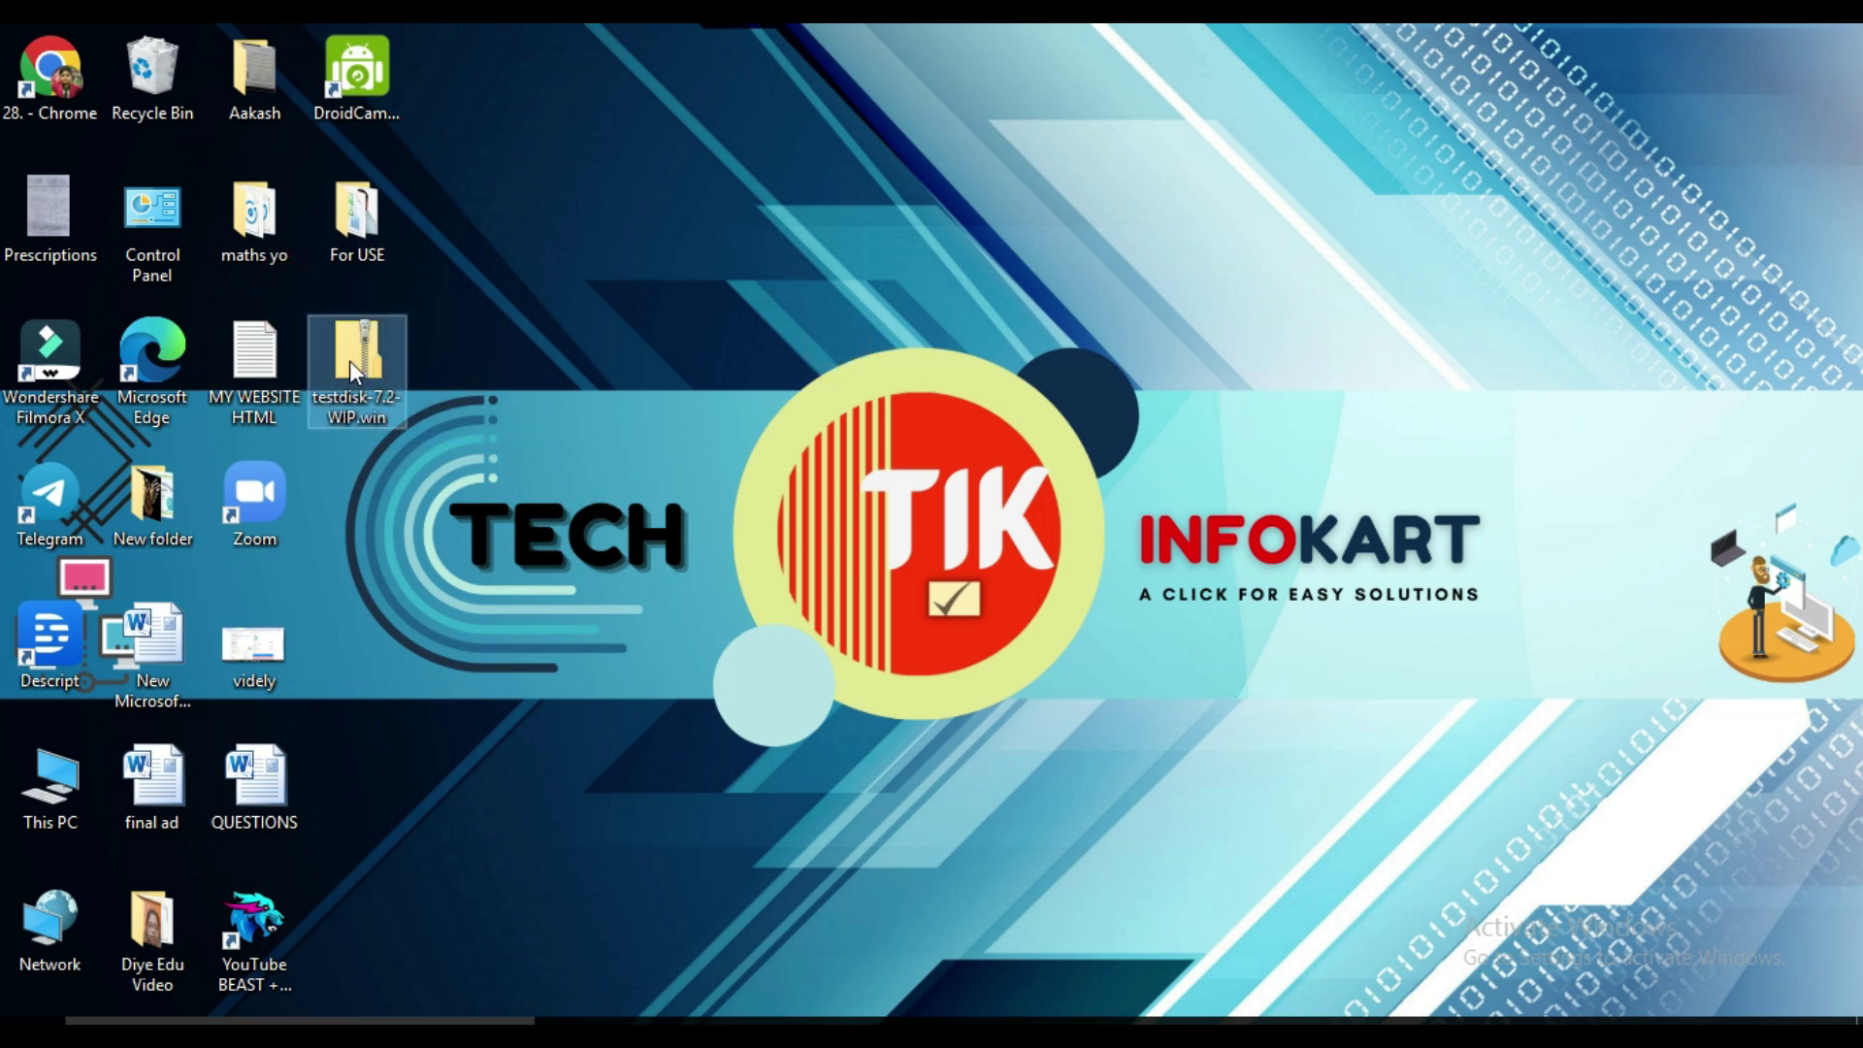
right_click(351, 365)
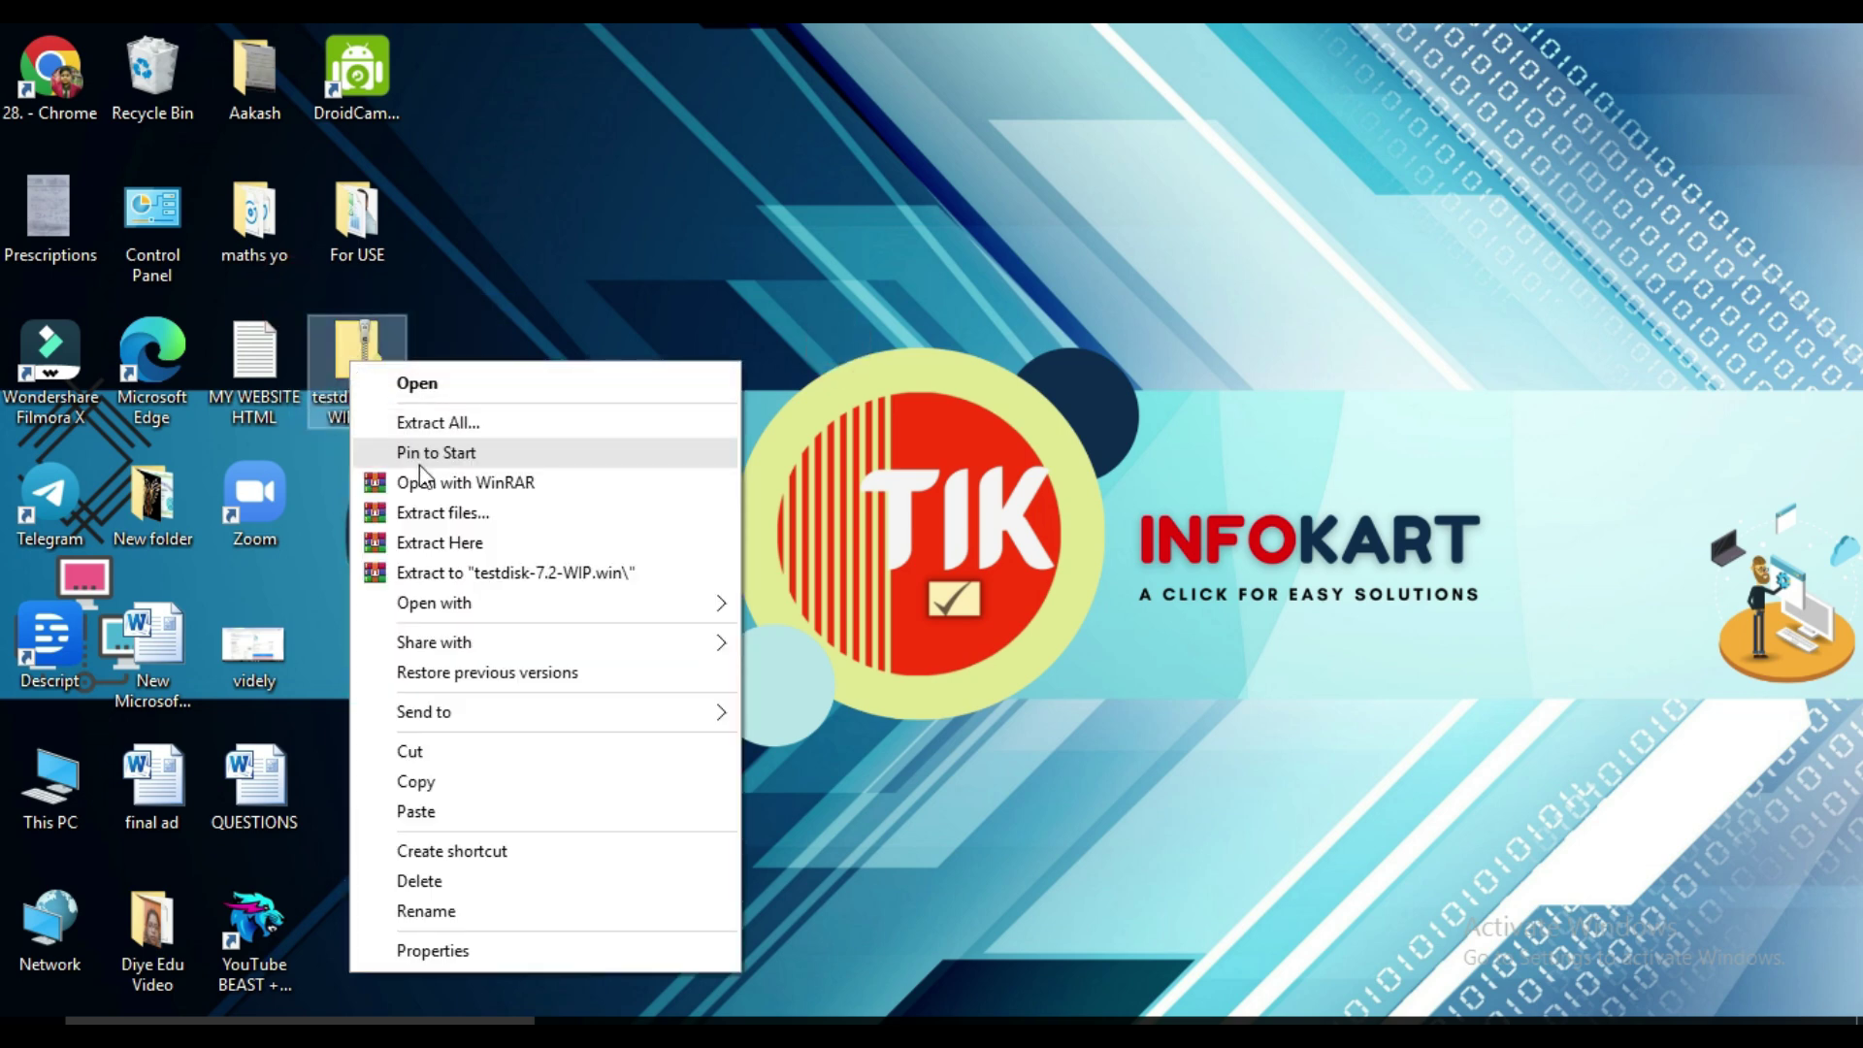
click(456, 544)
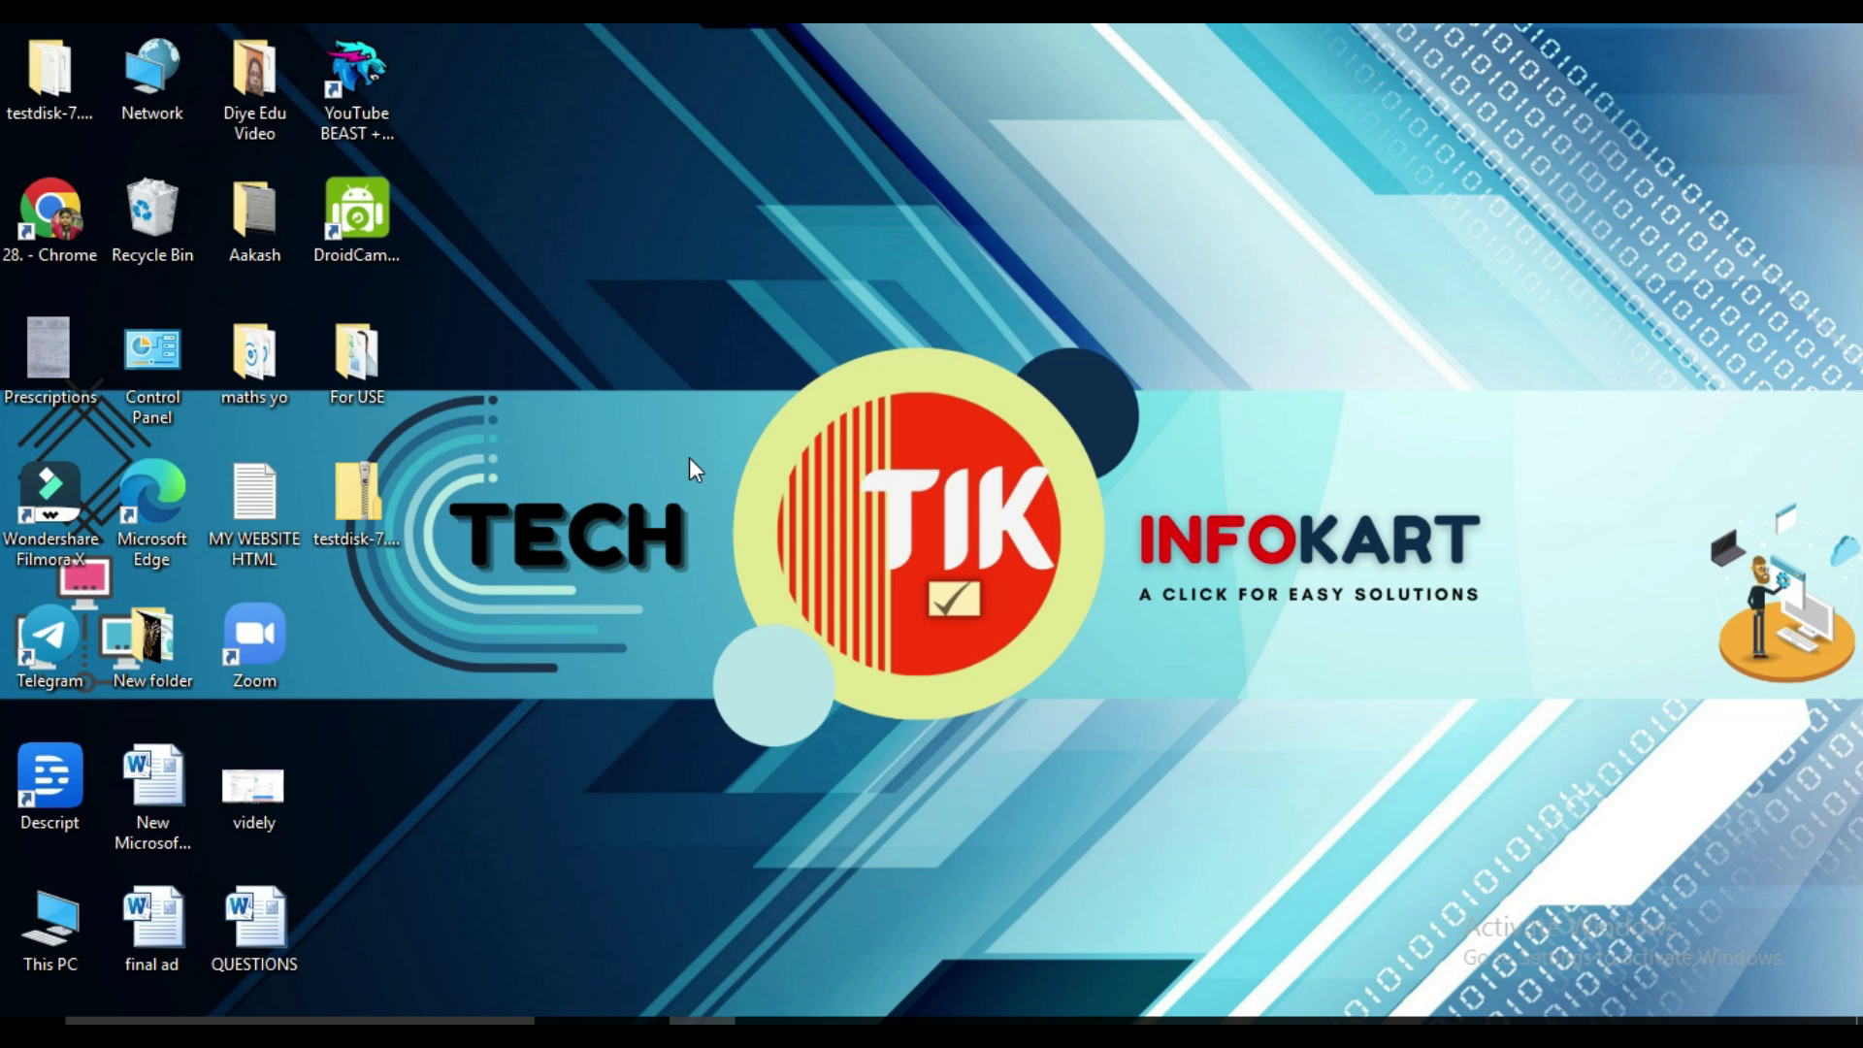
- Open the extracted testdisk-7.2-WIP folder, look through its files and launch photorec_win
double_click(60, 85)
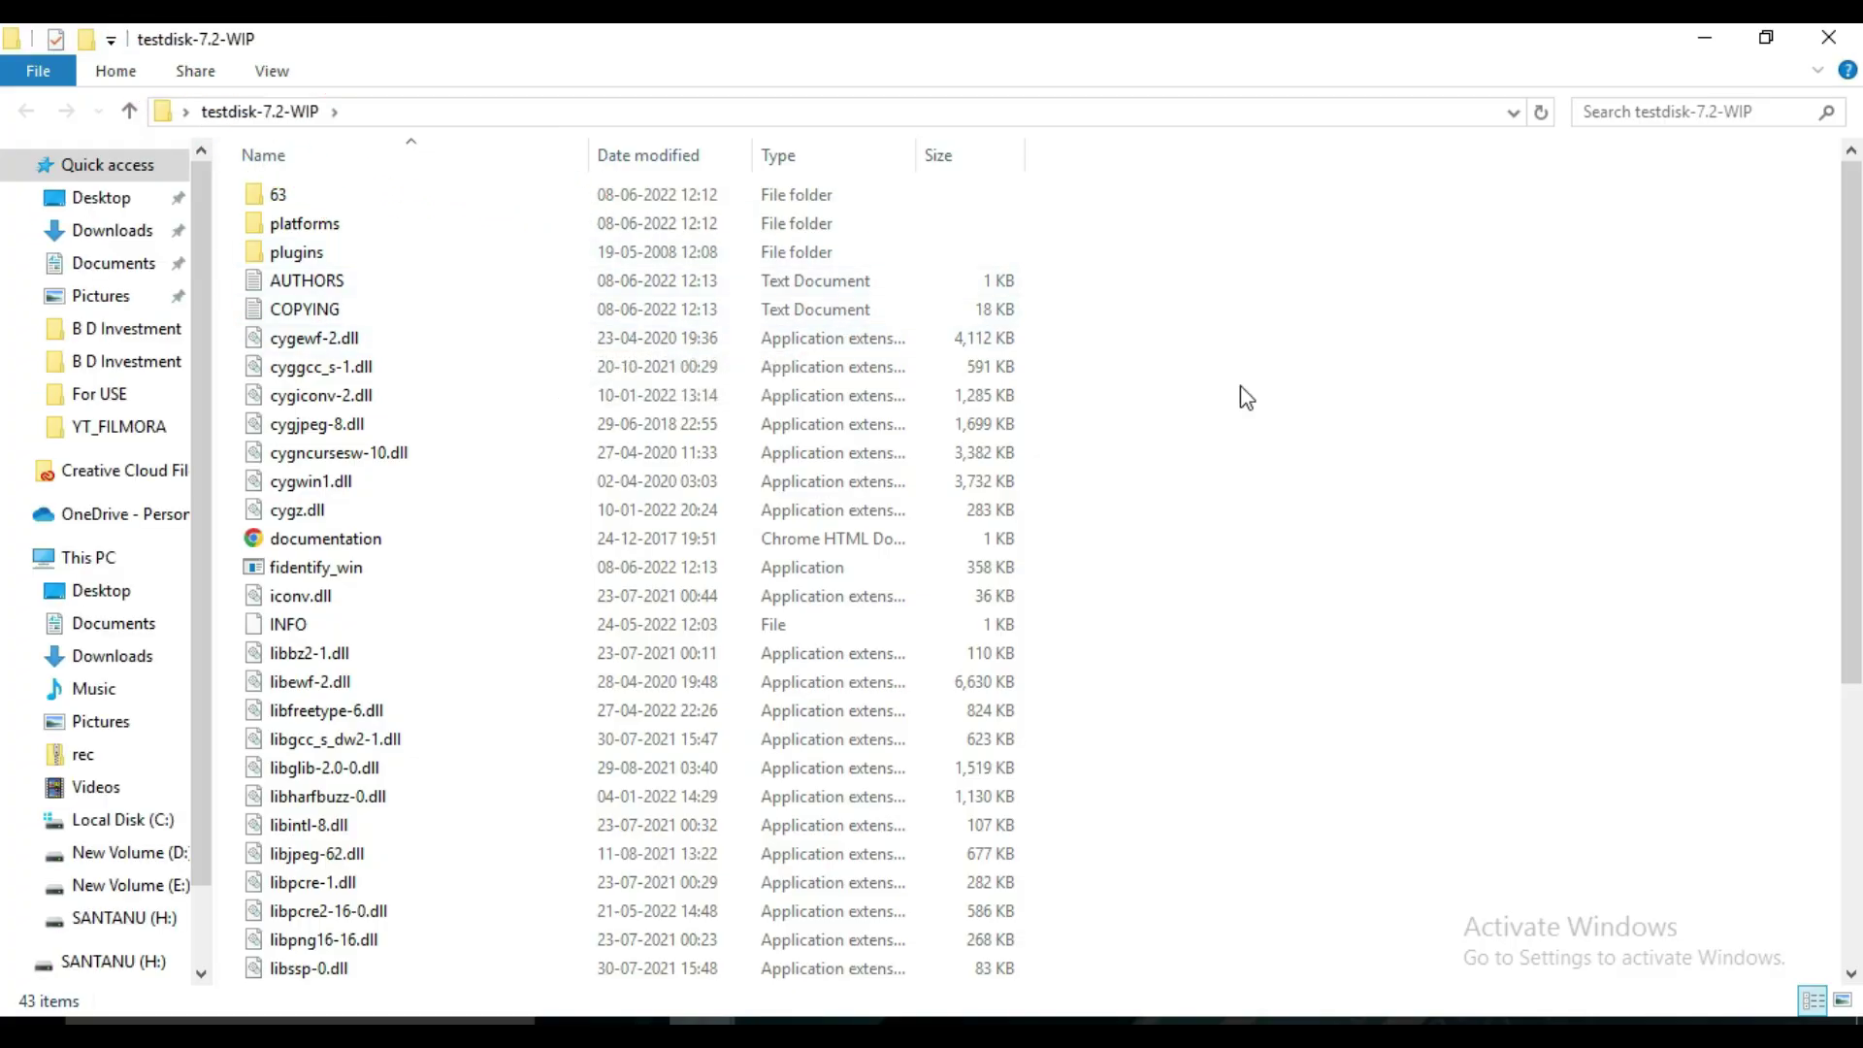
scroll(1238, 390, down, 5)
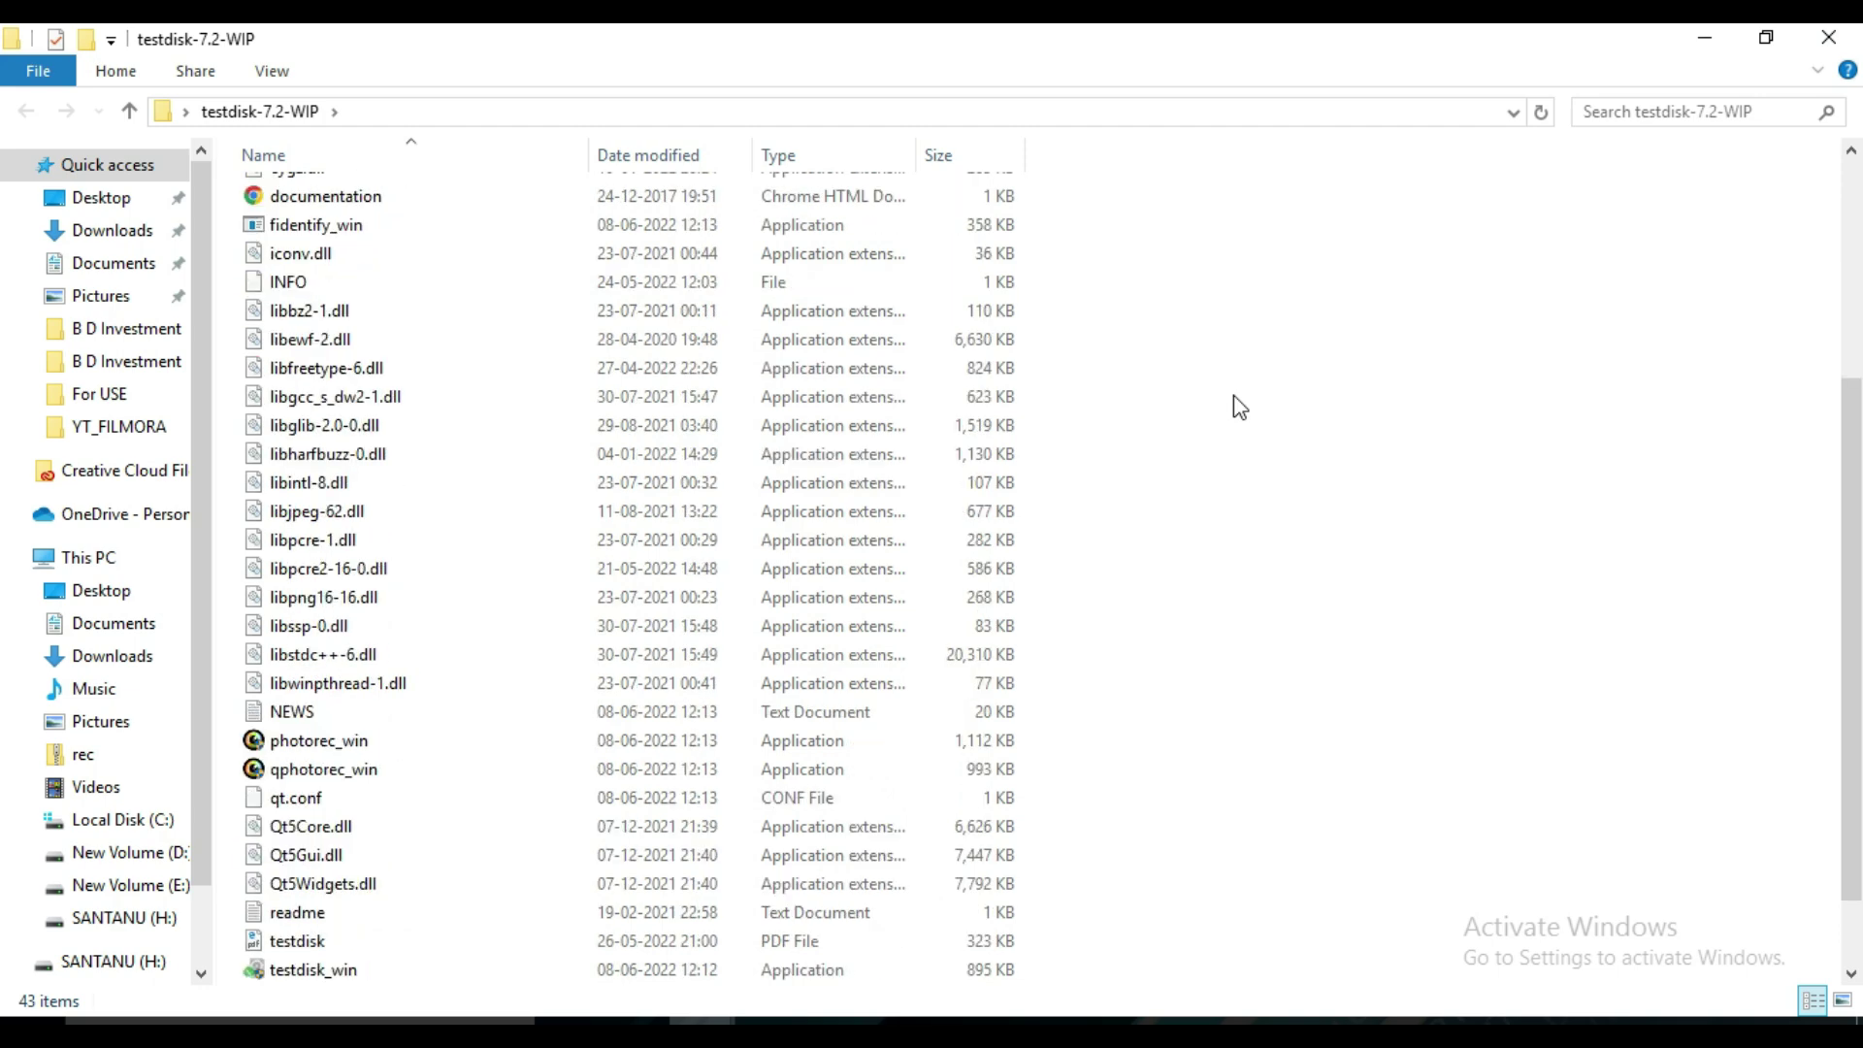
scroll(873, 582, up, 5)
scroll(419, 498, down, 3)
scroll(428, 492, up, 3)
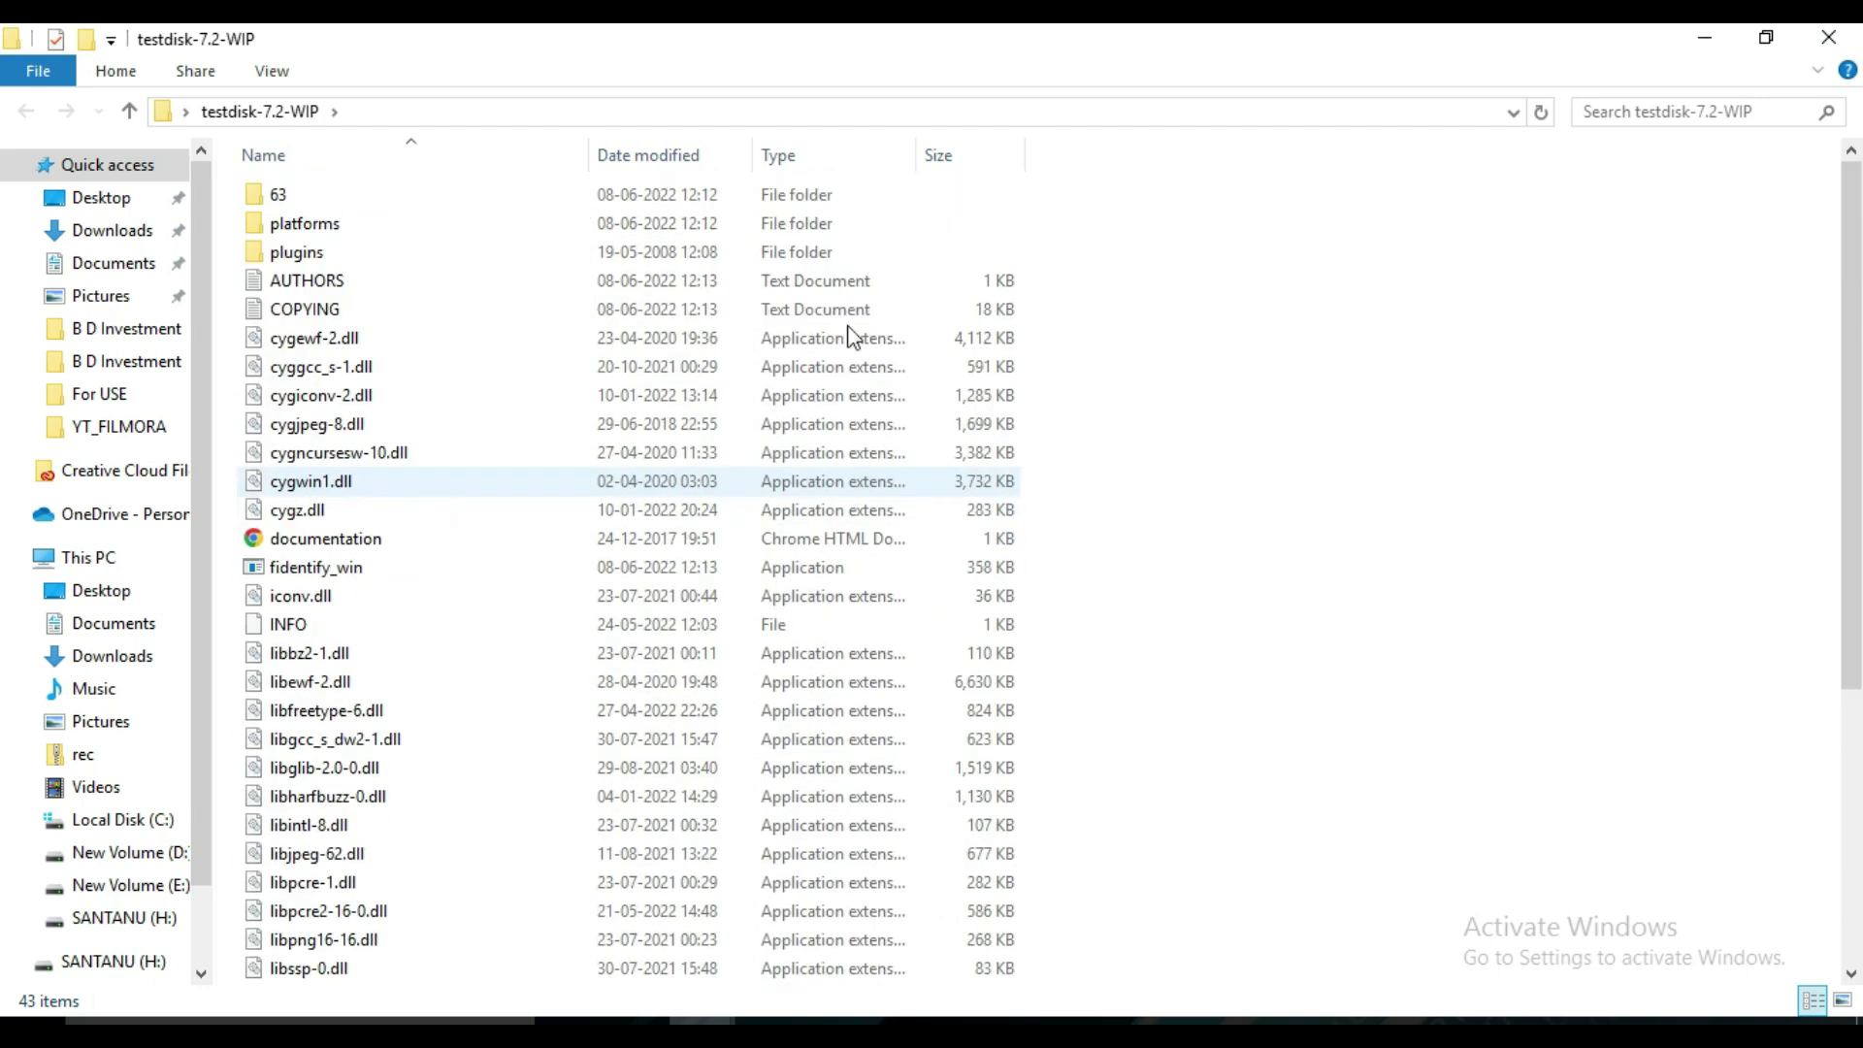
scroll(772, 422, down, 5)
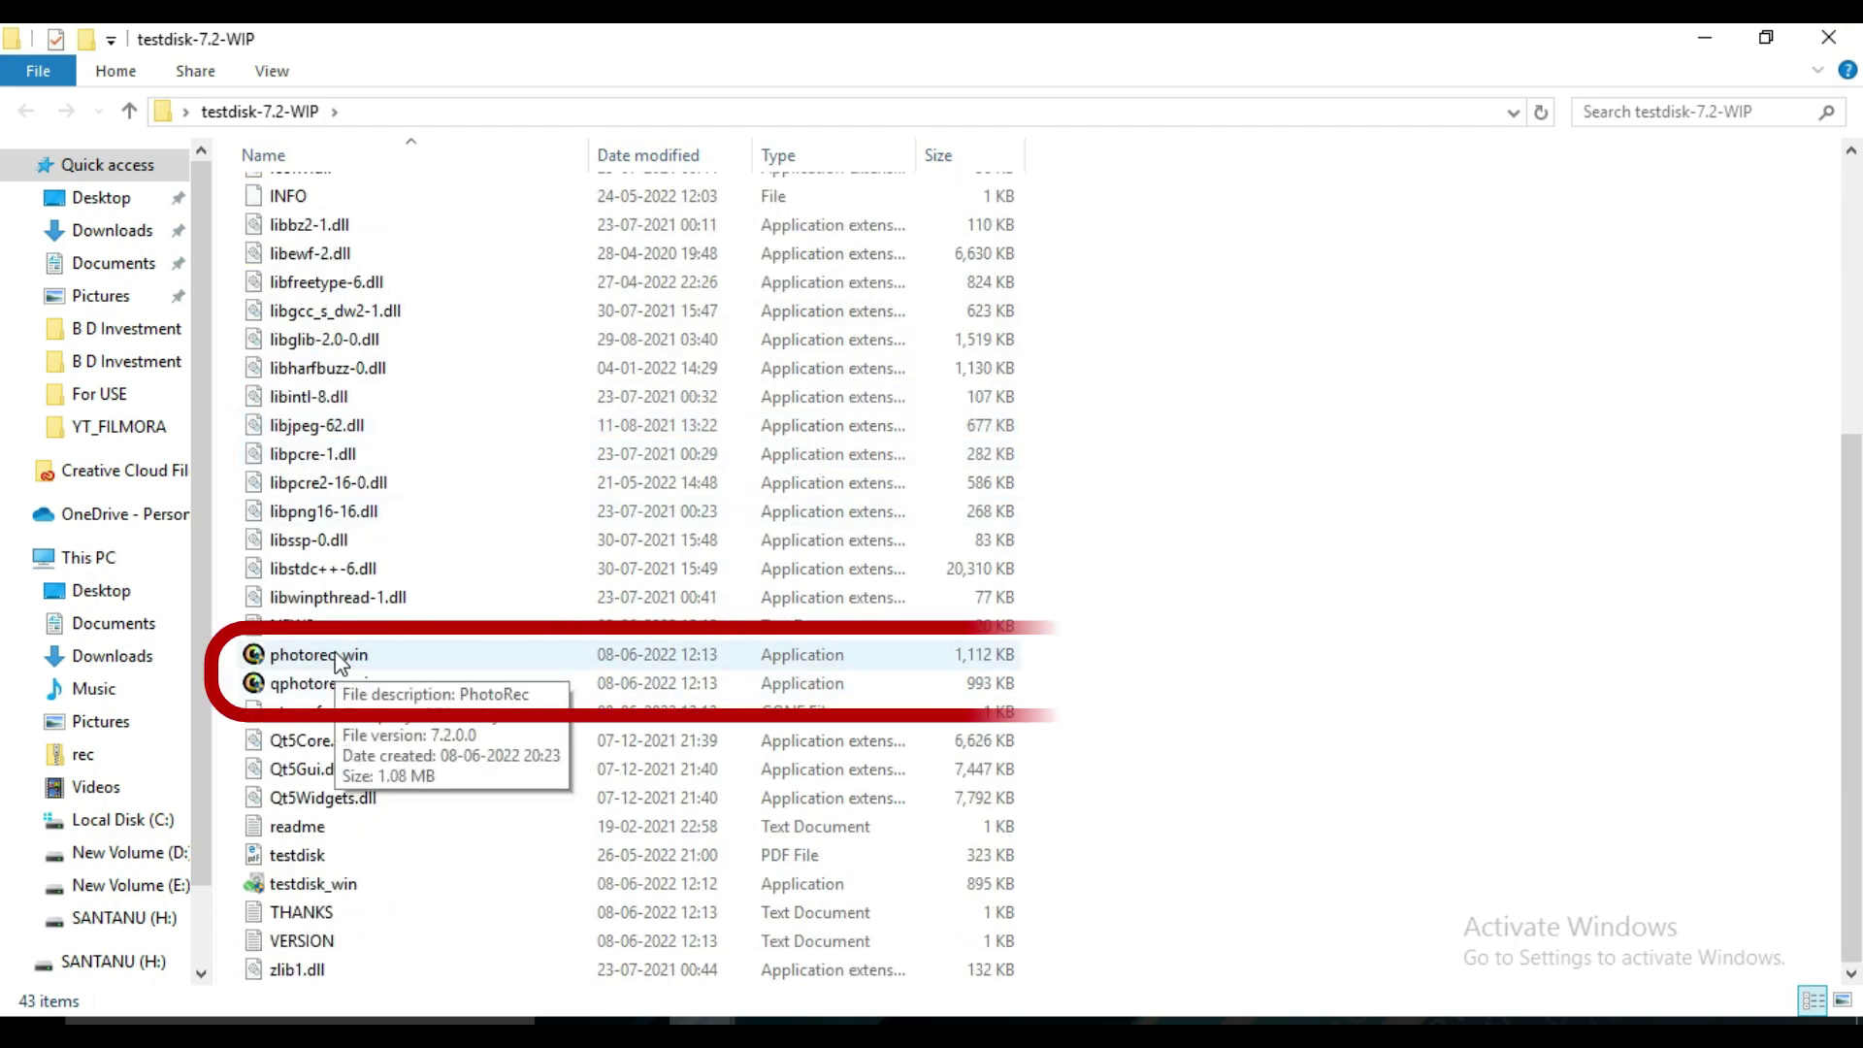
double_click(337, 659)
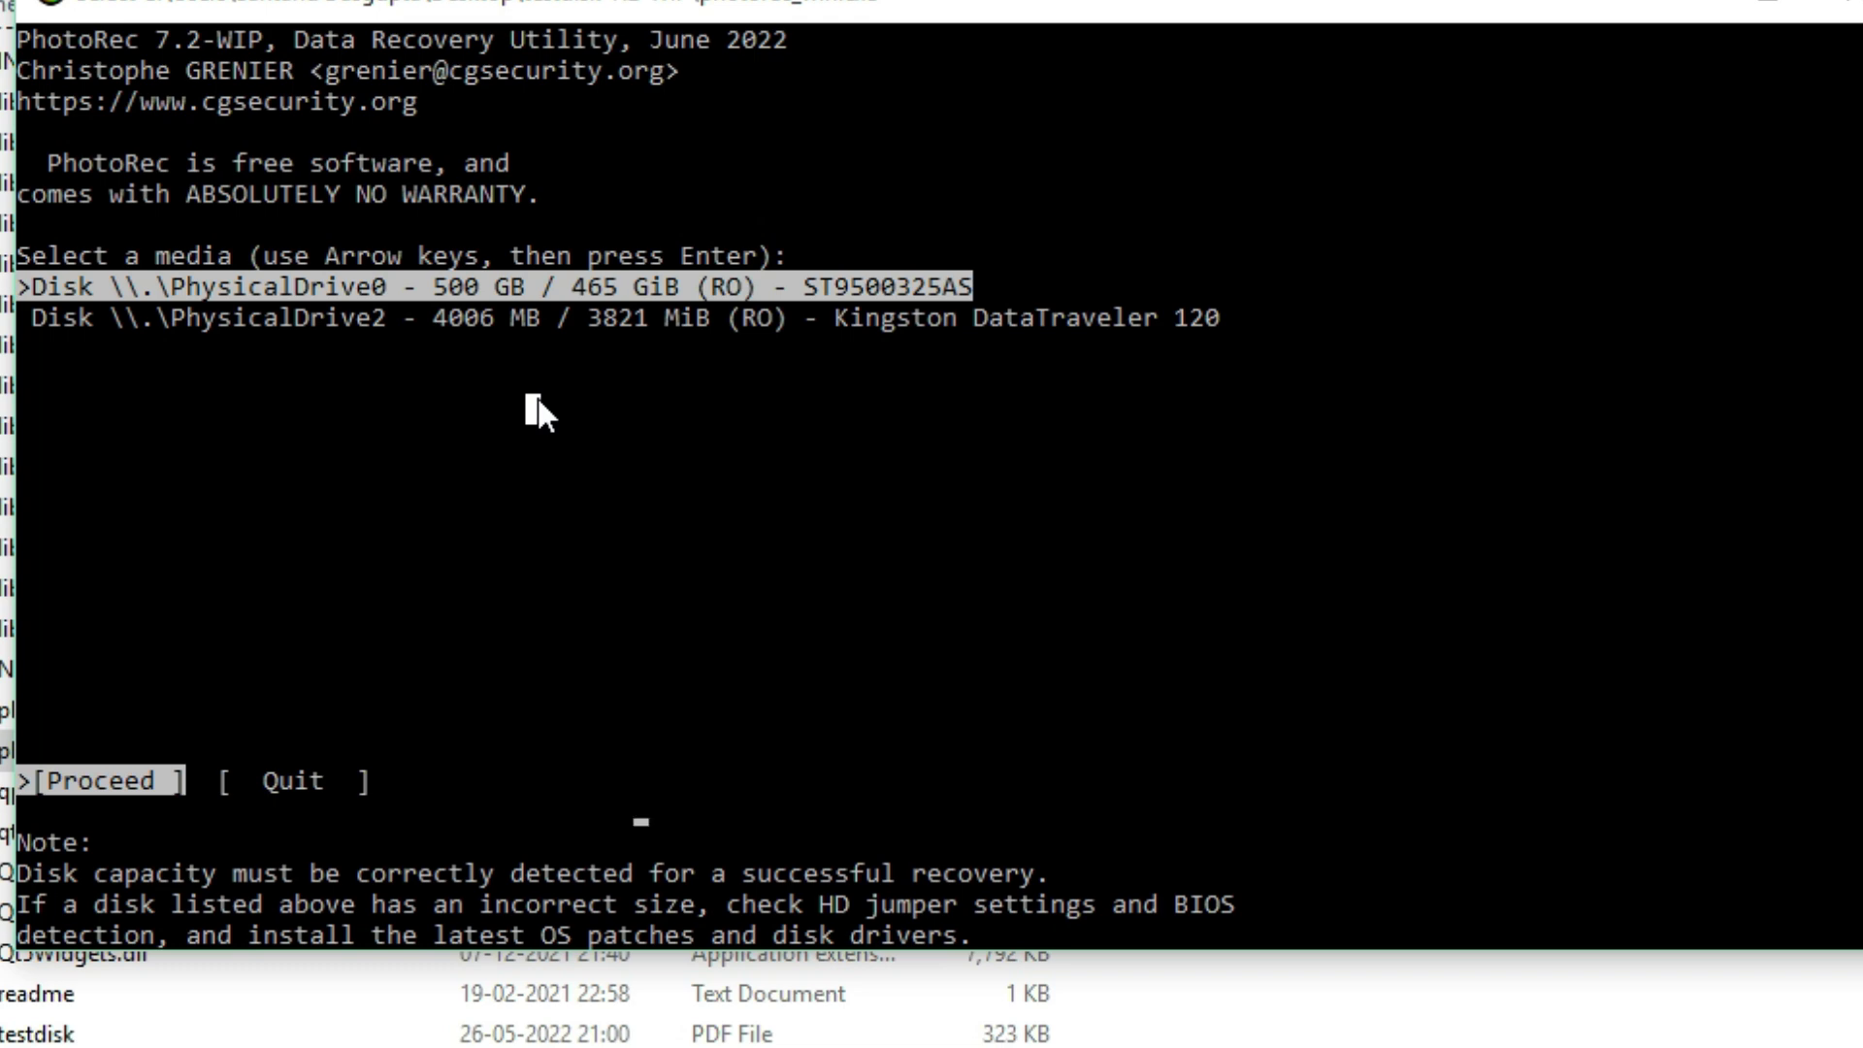
- View the partitions of the 500 GB PhysicalDrive0 disk in PhotoRec
key(Down)
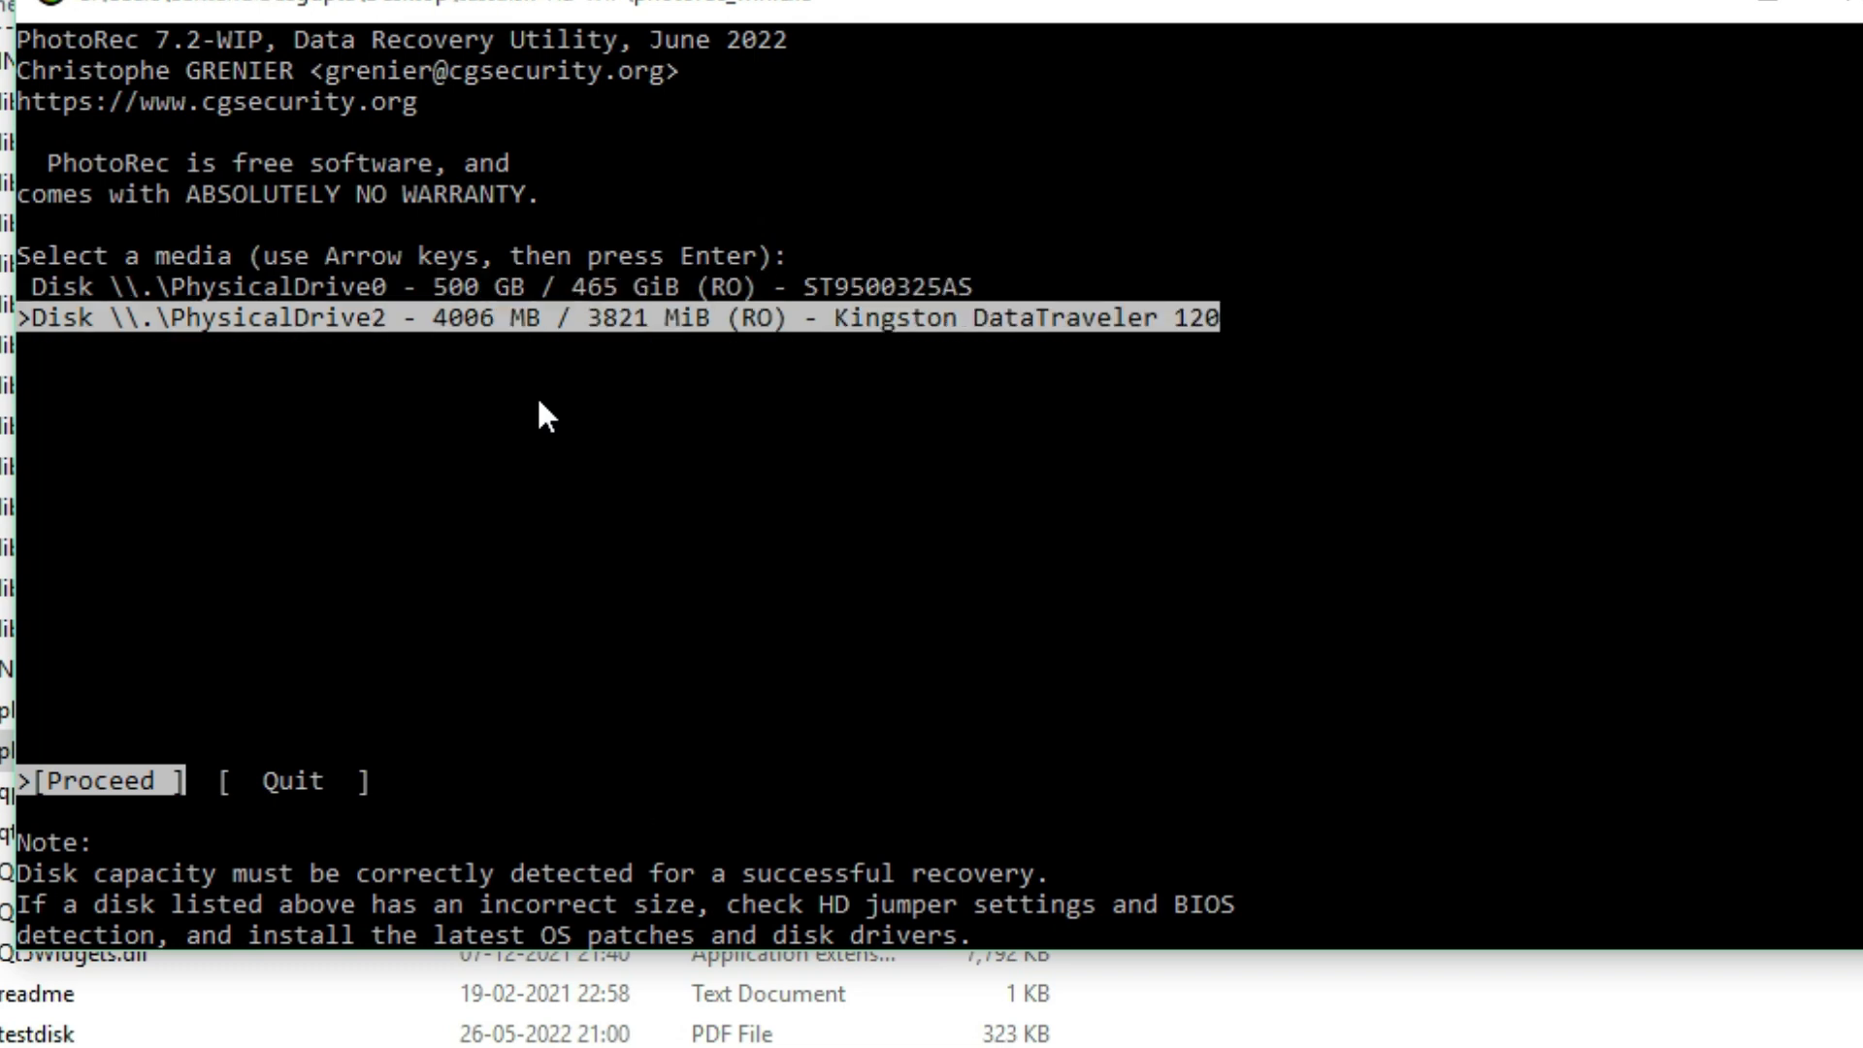
key(Up)
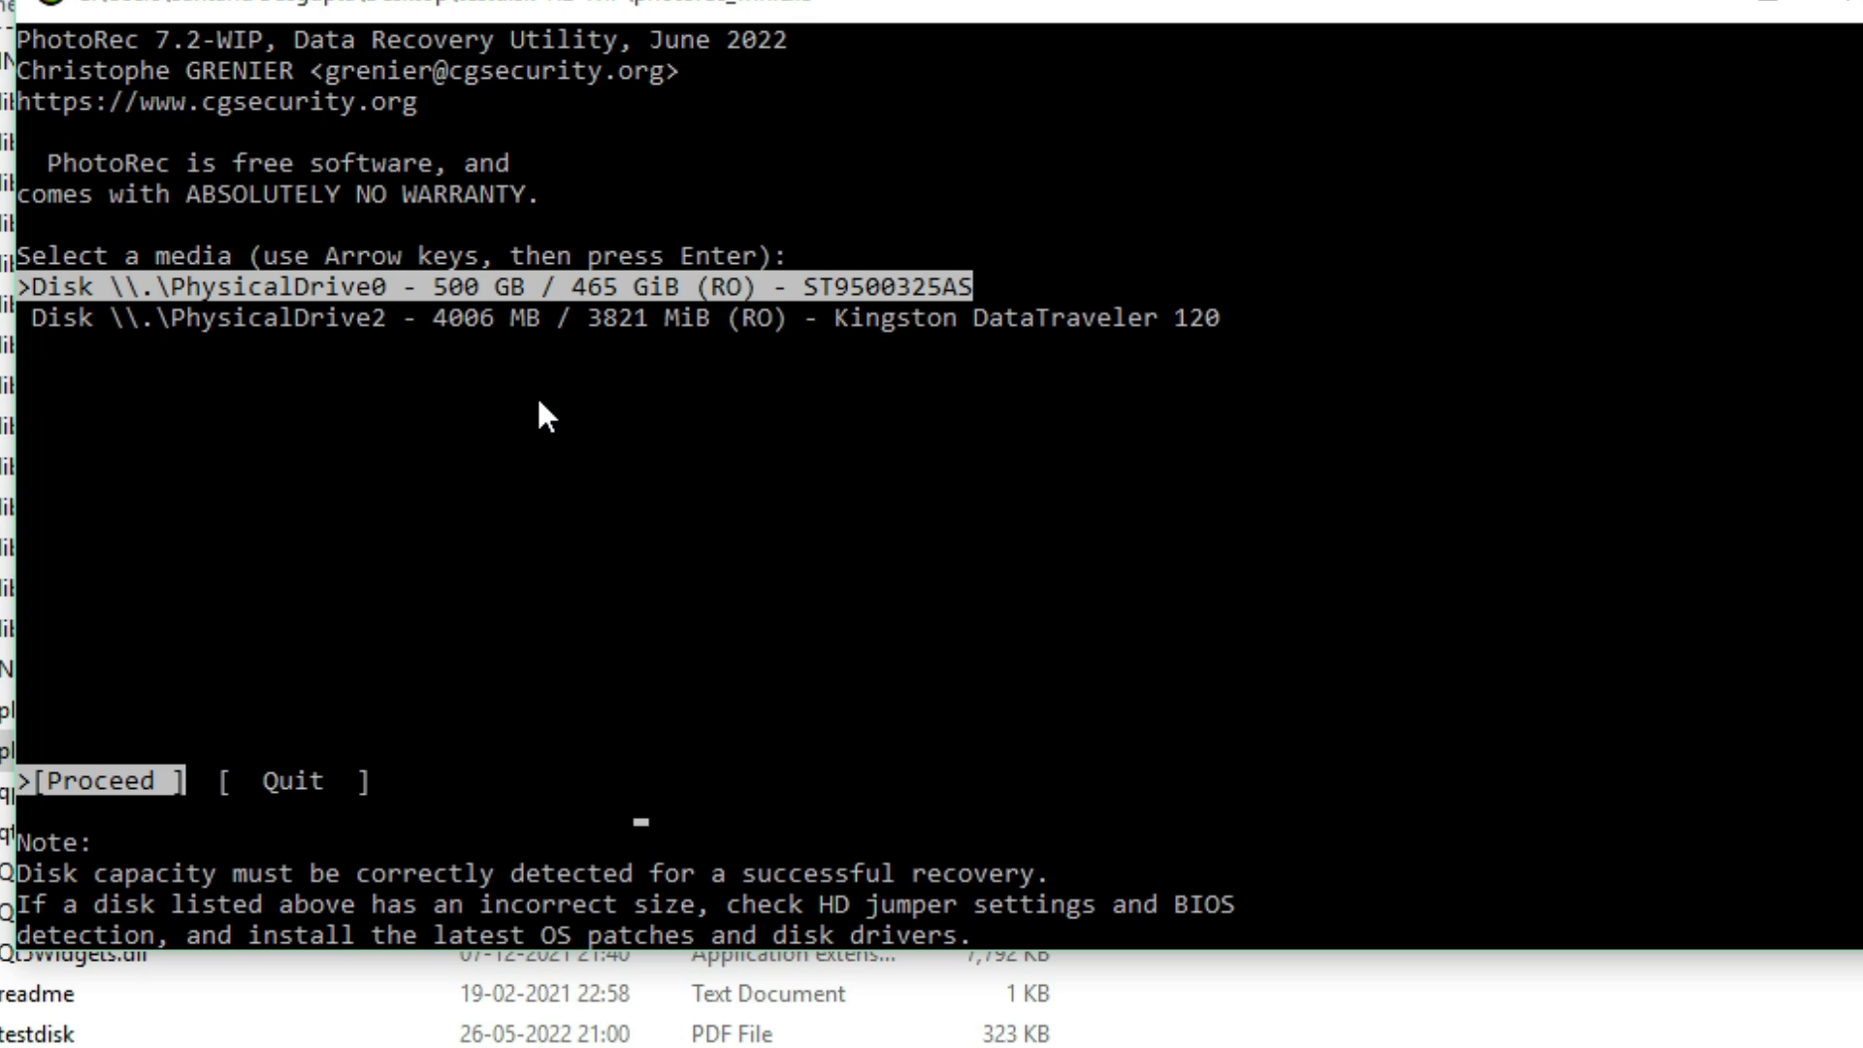
key(Return)
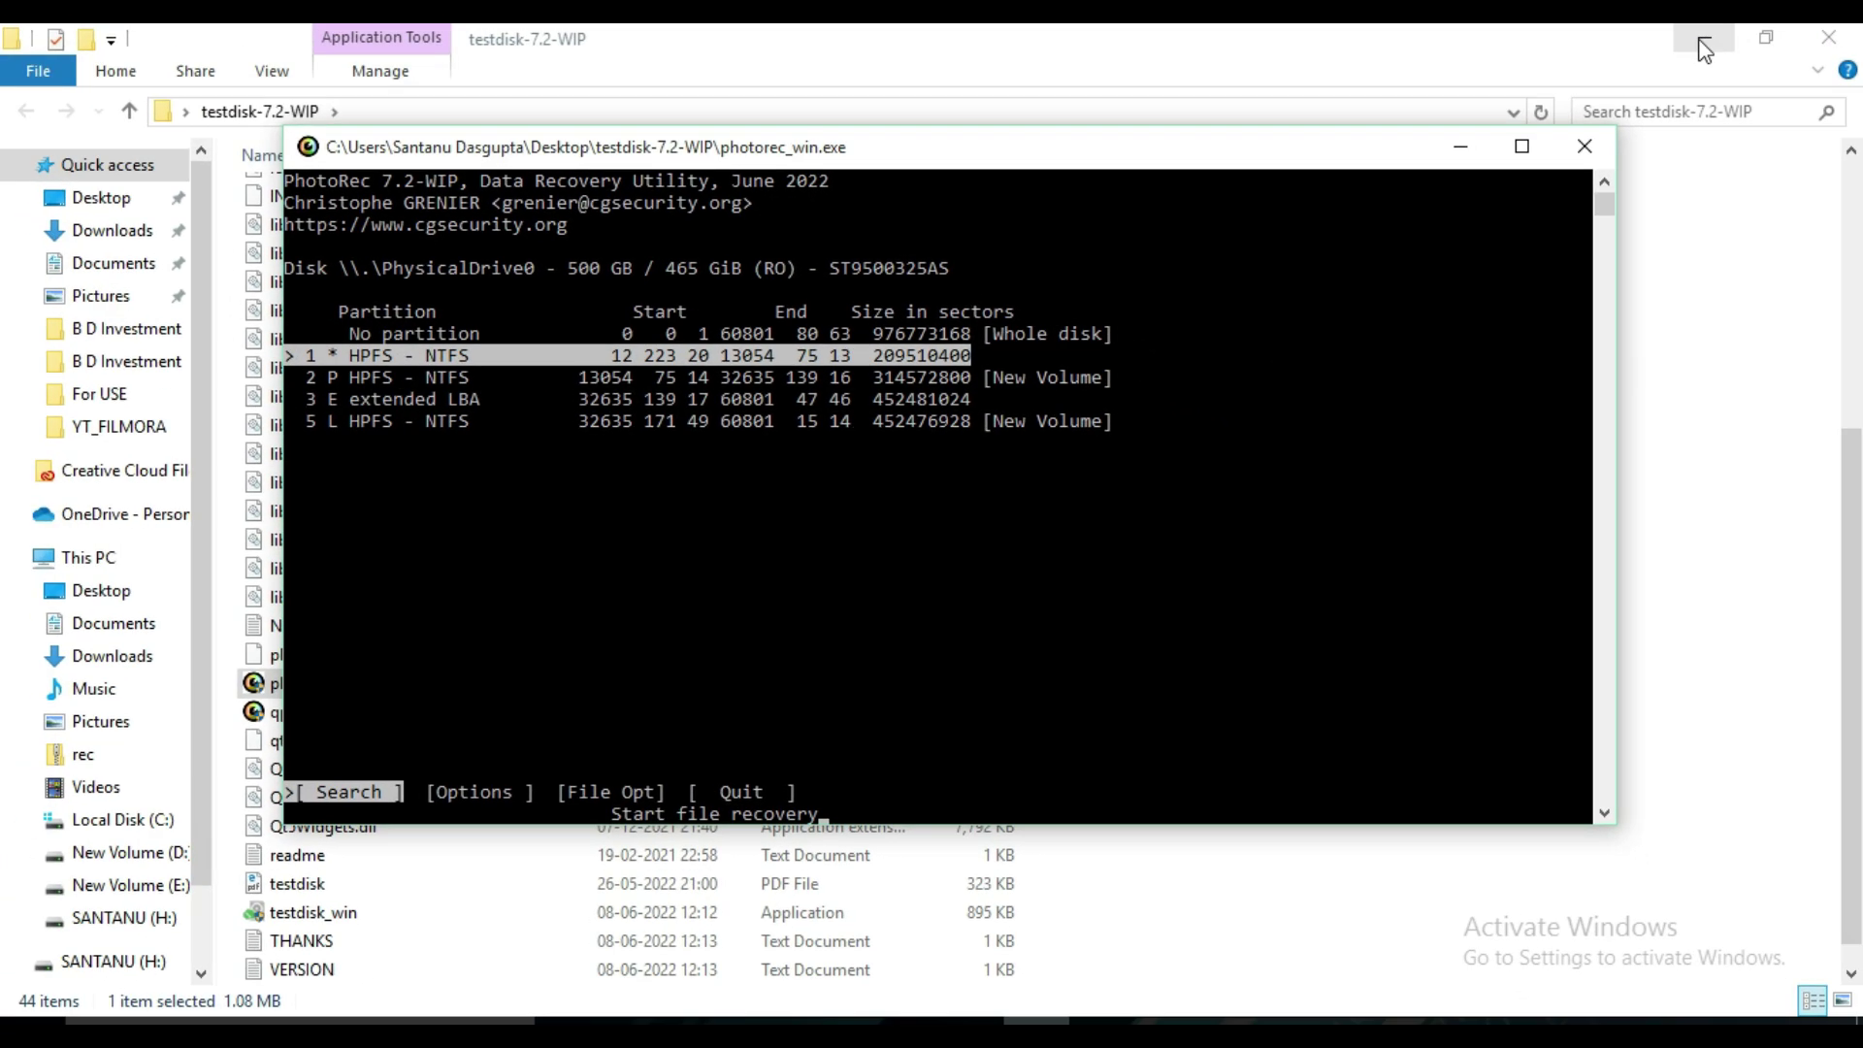
- Clear the open windows, check the computer's drives in This PC, and return to the PhotoRec window
click(1699, 41)
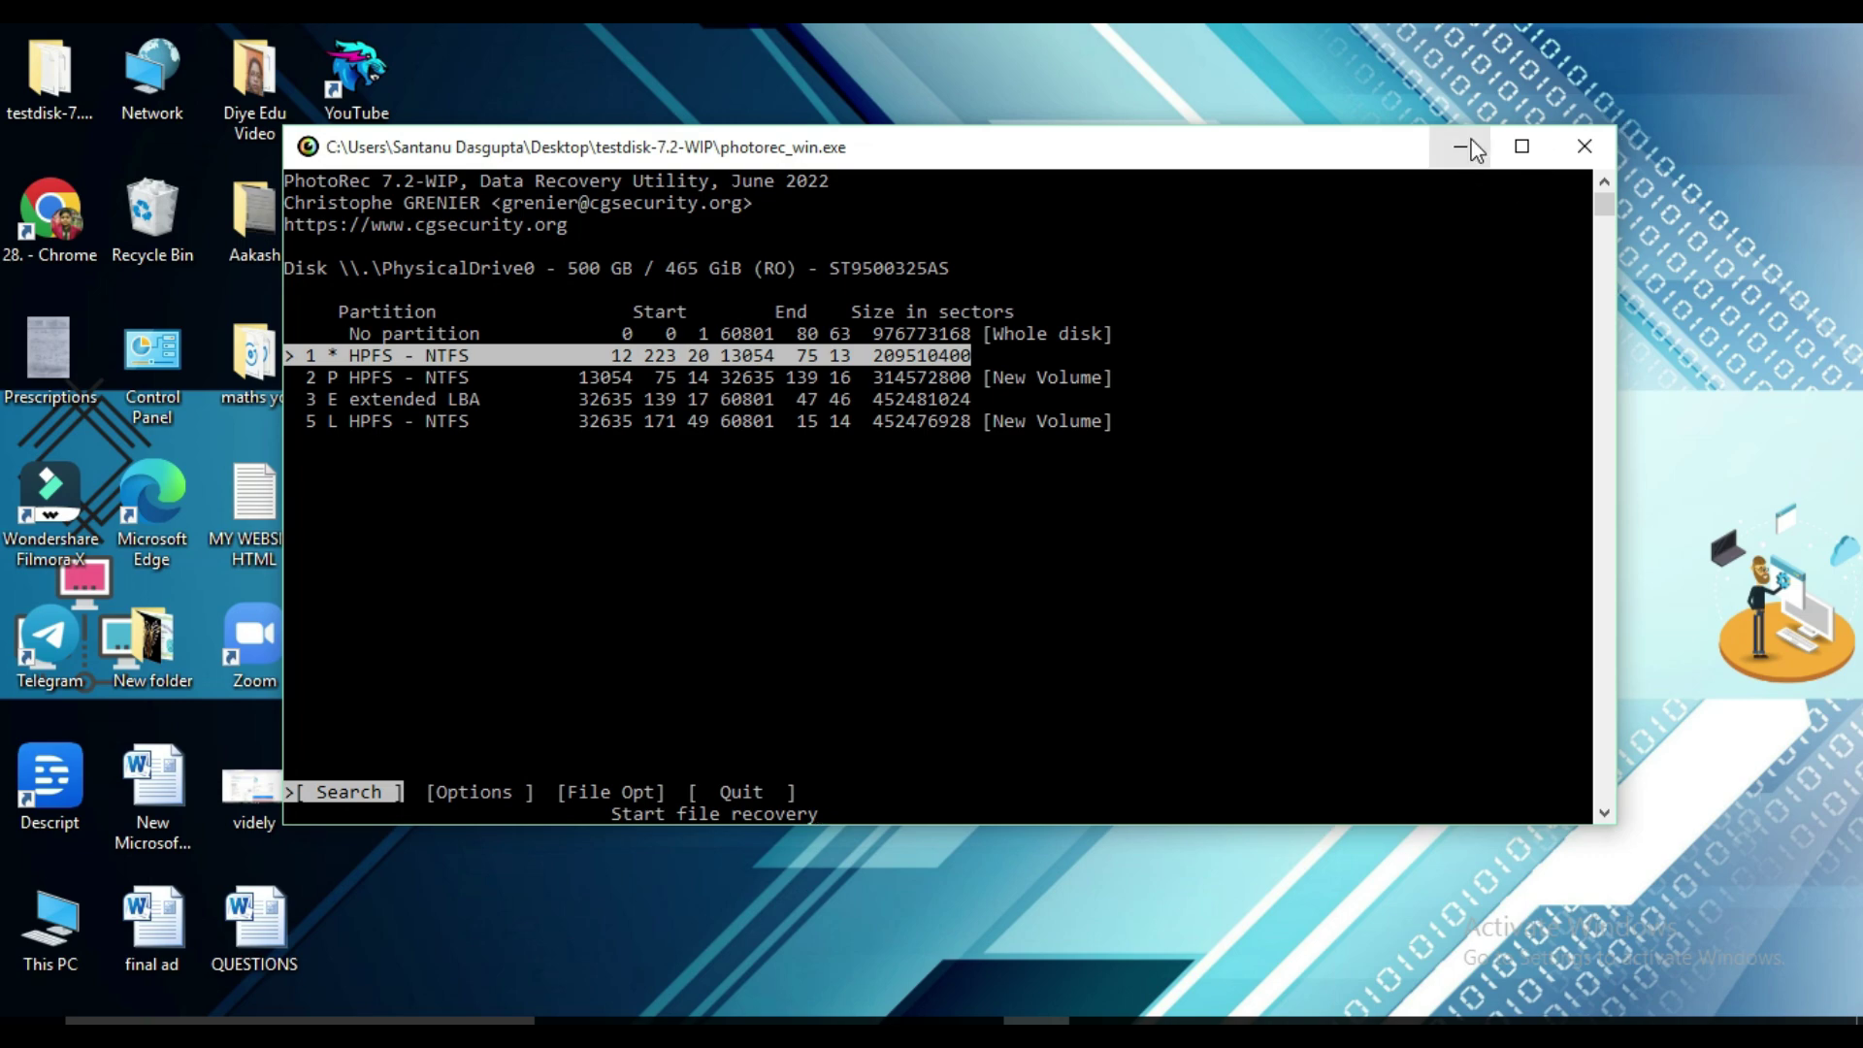
click(1471, 143)
double_click(54, 956)
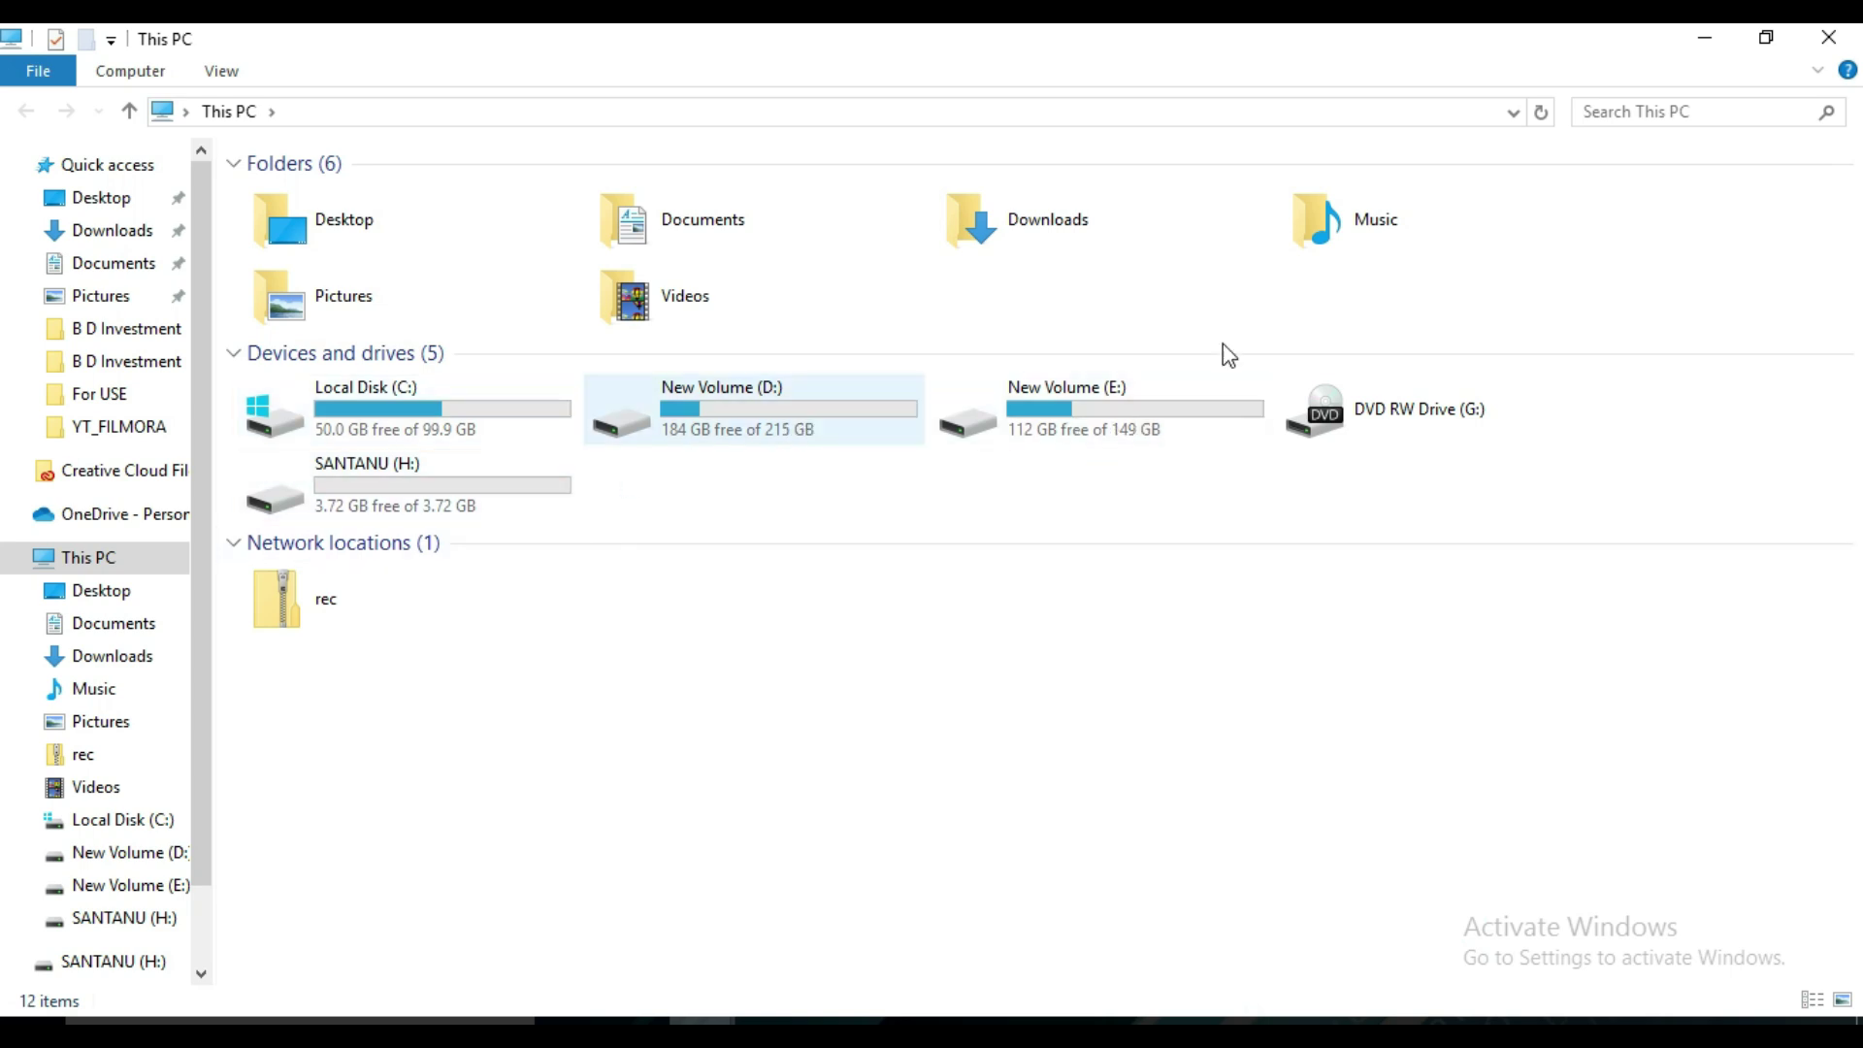
click(1704, 37)
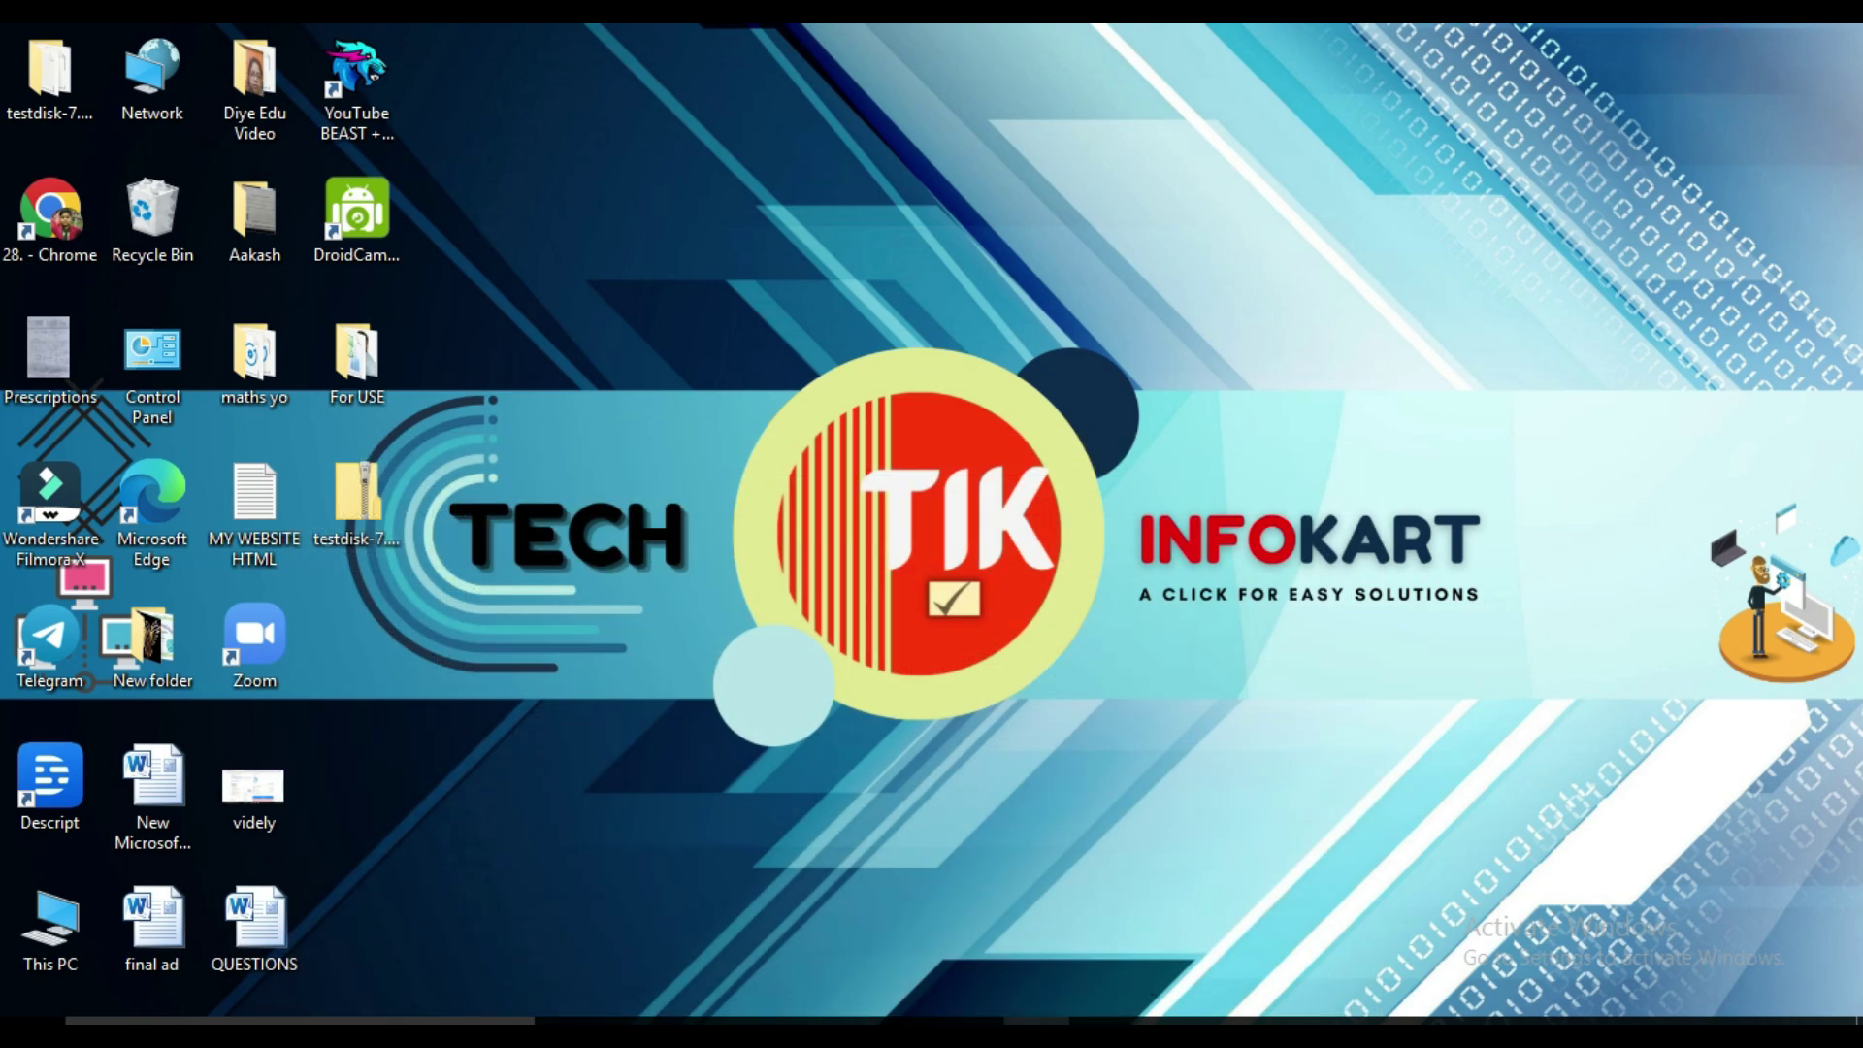
click(1037, 1020)
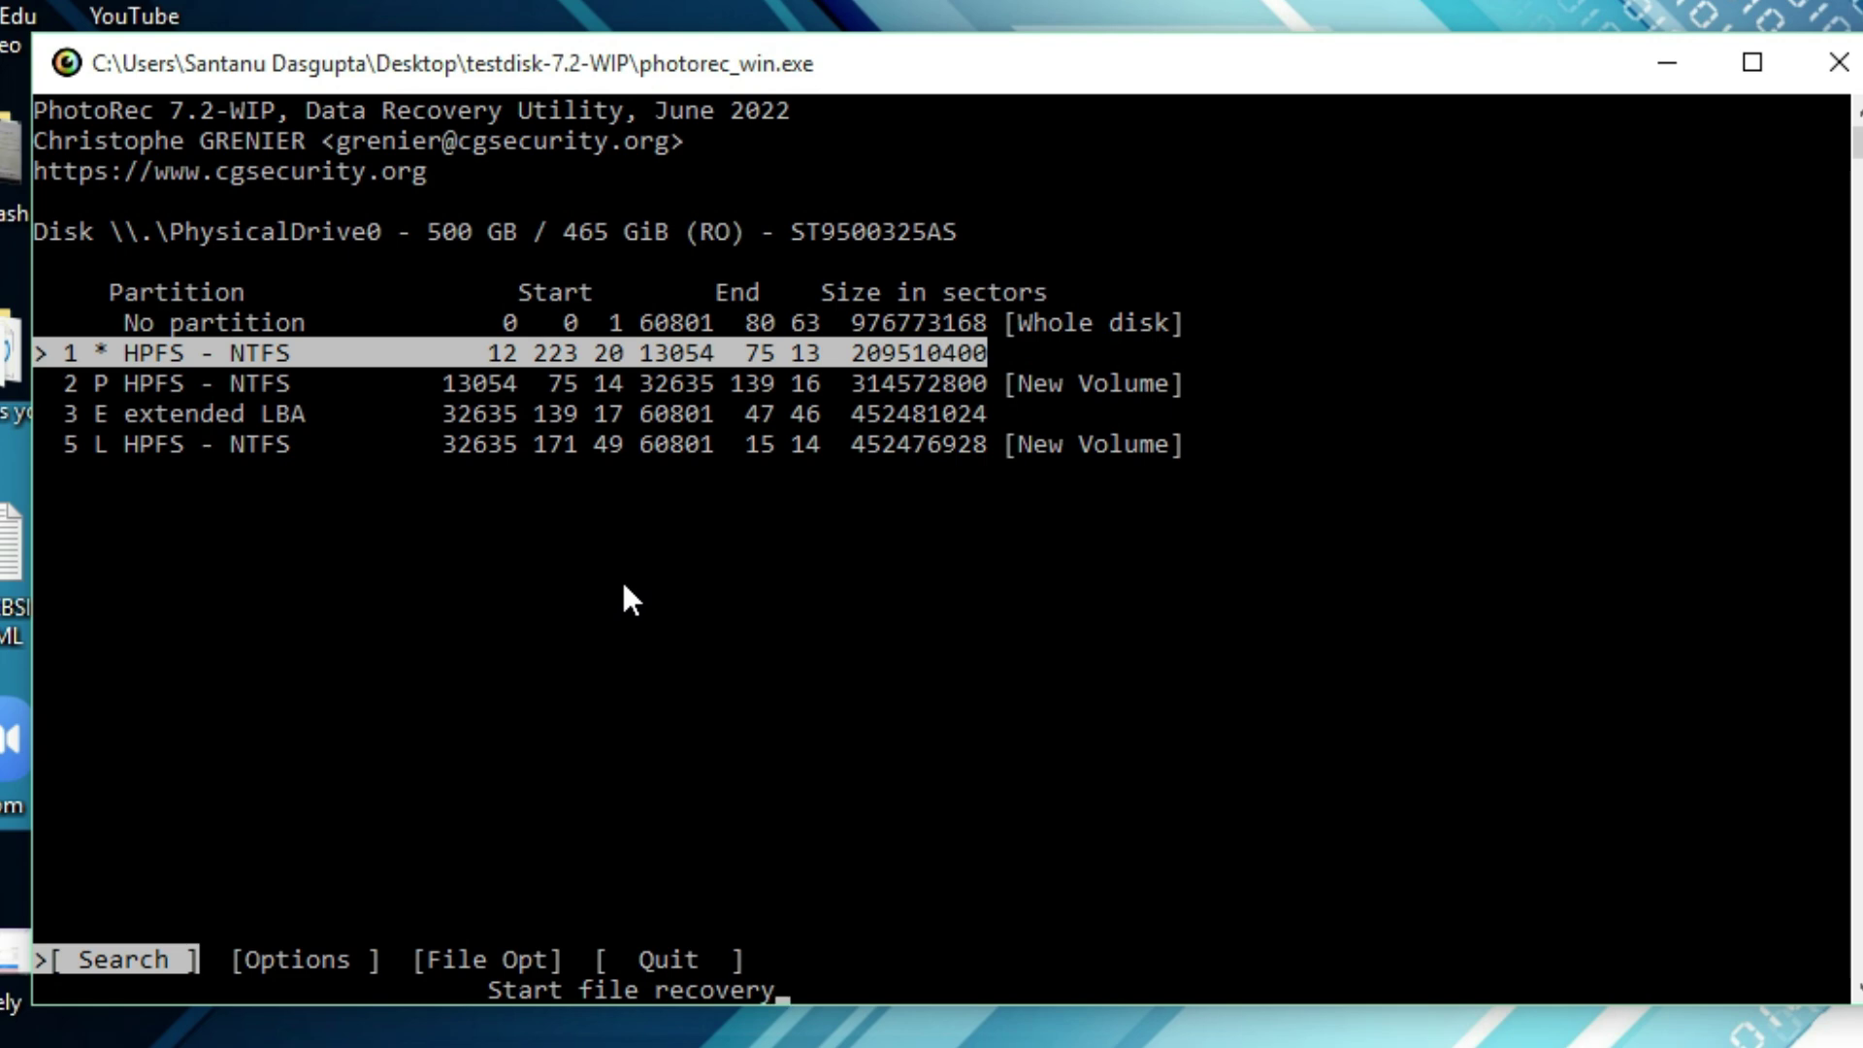
- Go back to the media list, choose the 4006 MB Kingston DataTraveler 120 disk and select its FAT32 partition
key(q)
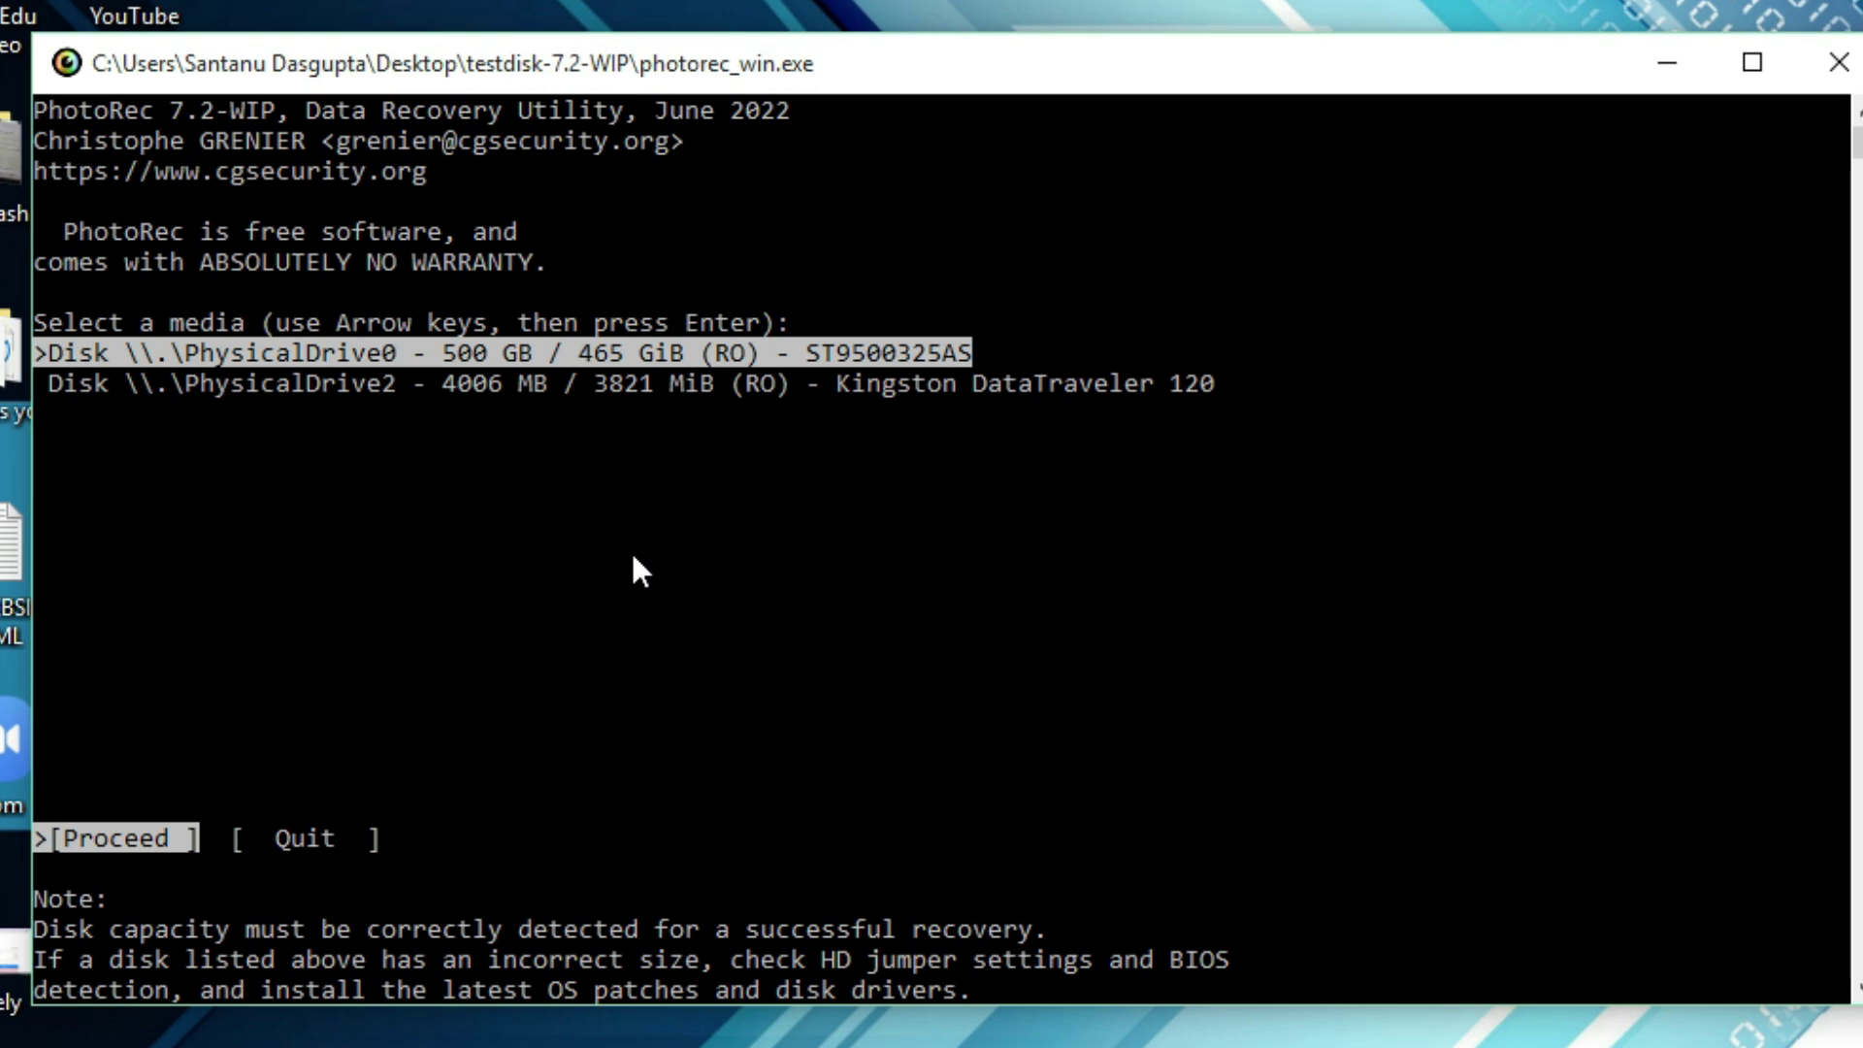
key(Down)
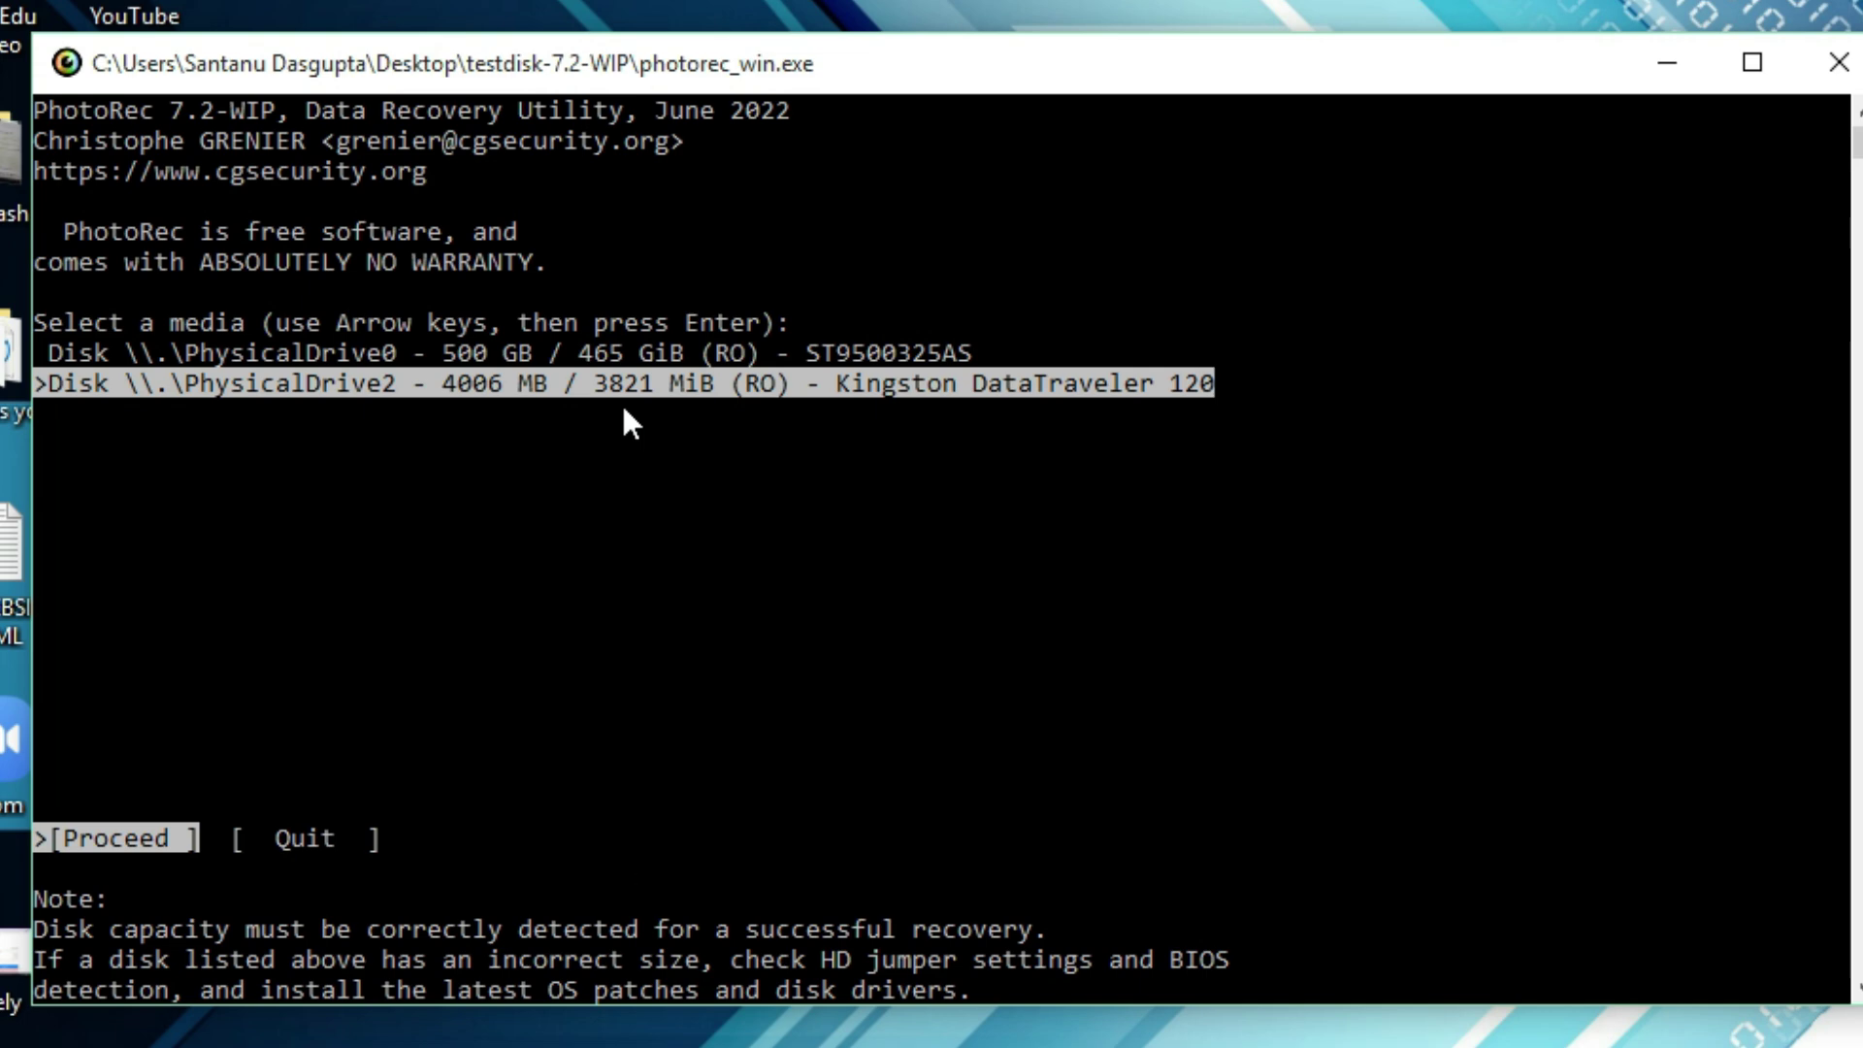
key(Return)
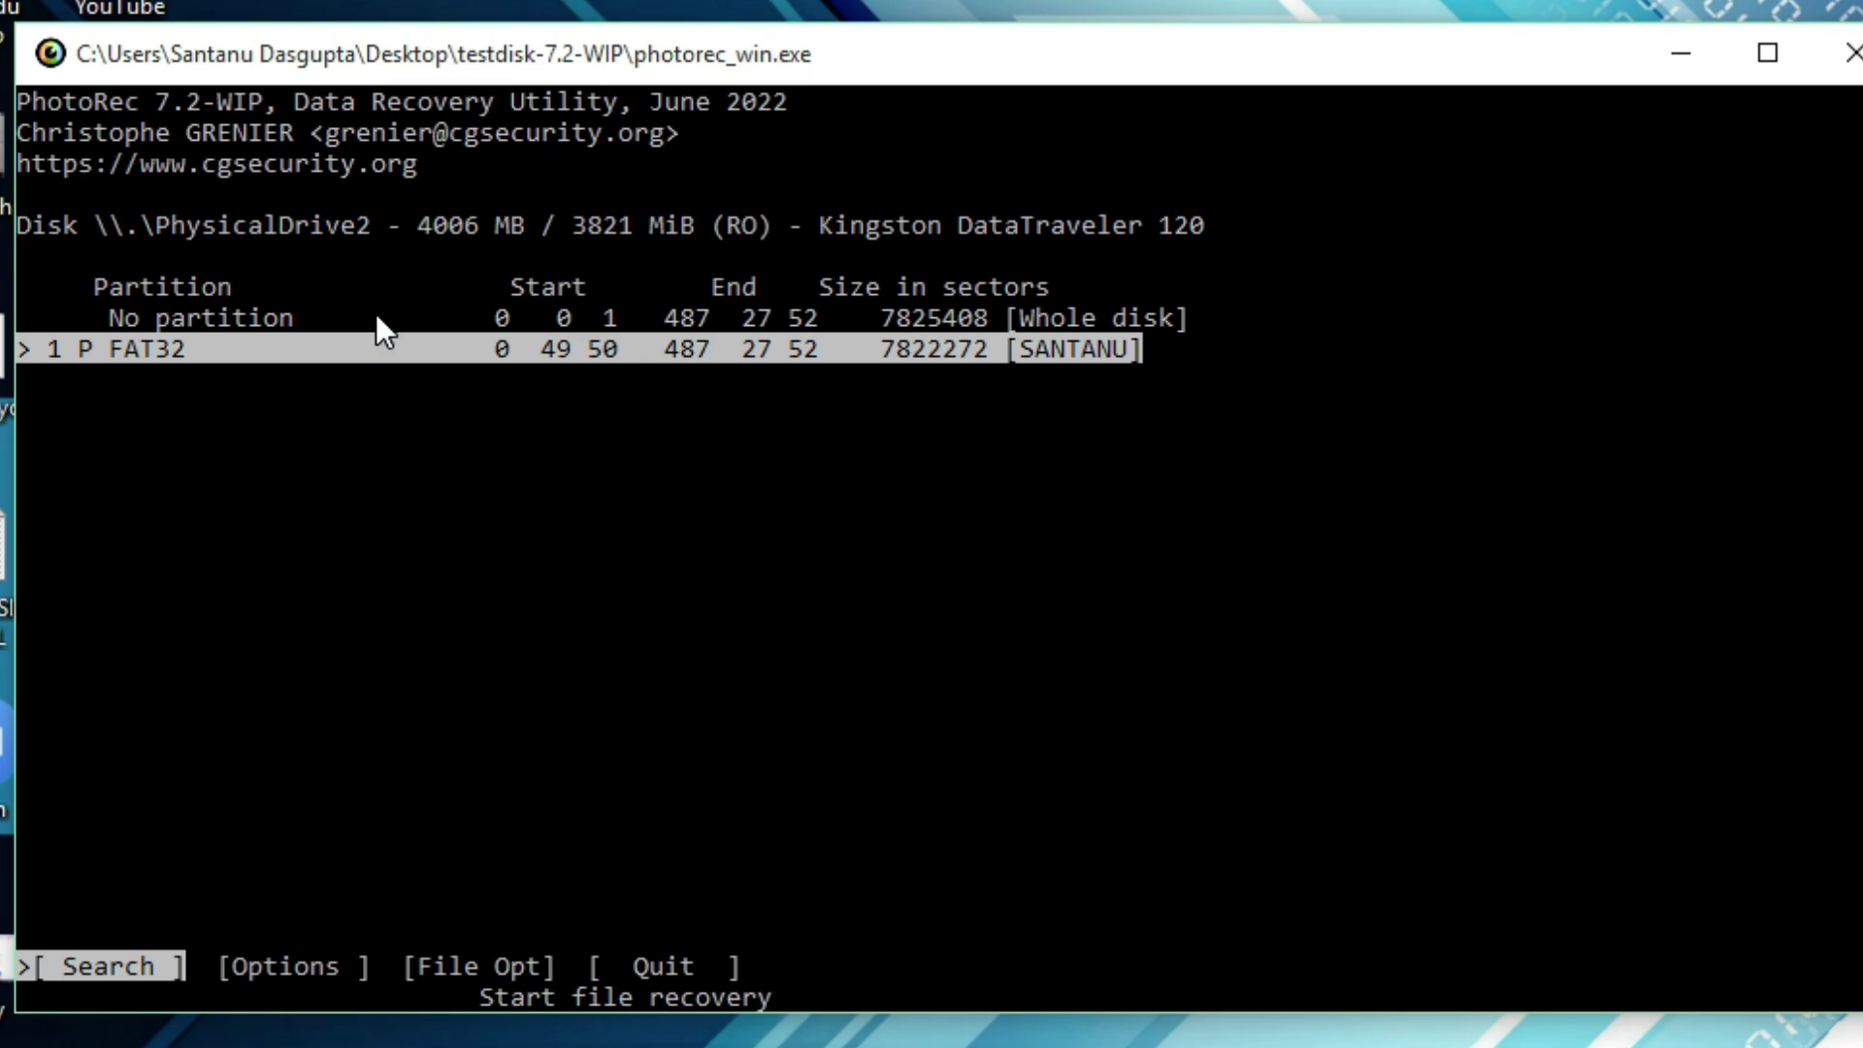
key(Up)
key(Down)
key(Return)
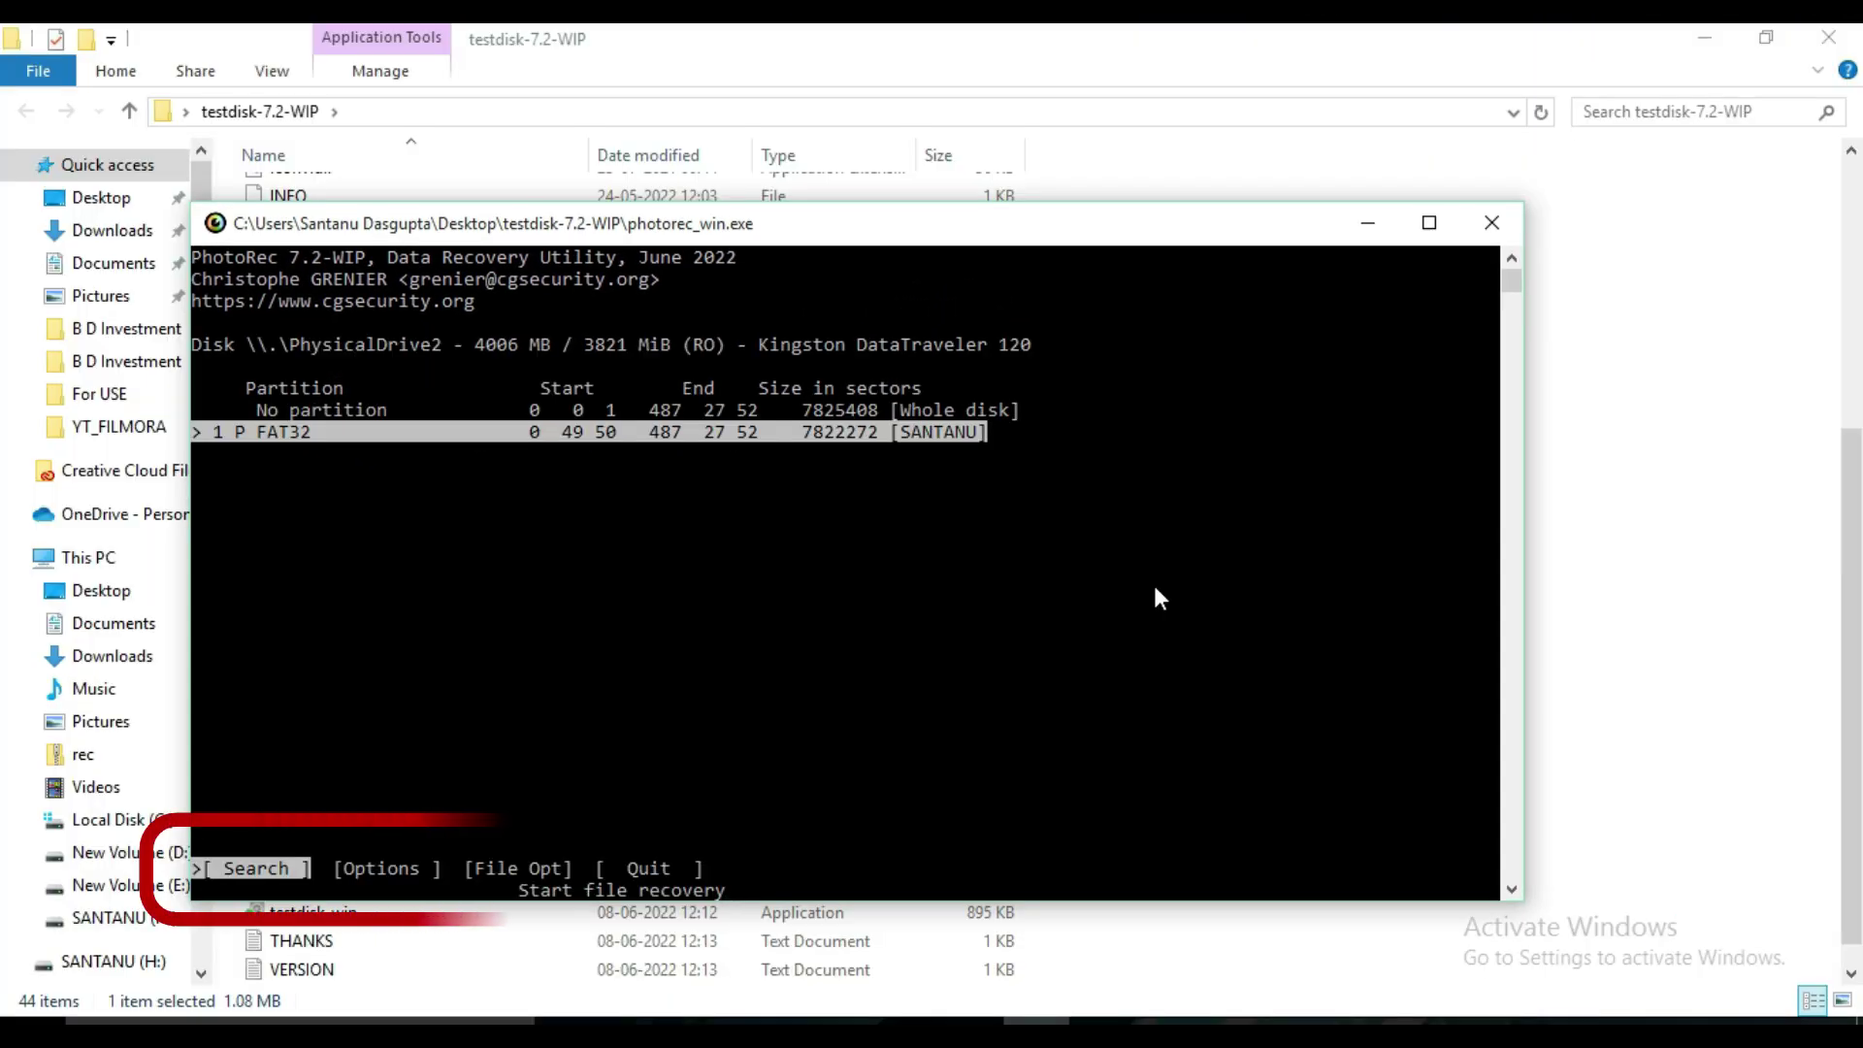
- Go through the Search, Options and File Opt choices for the FAT32 partition and open File Opt
key(Right)
key(Right)
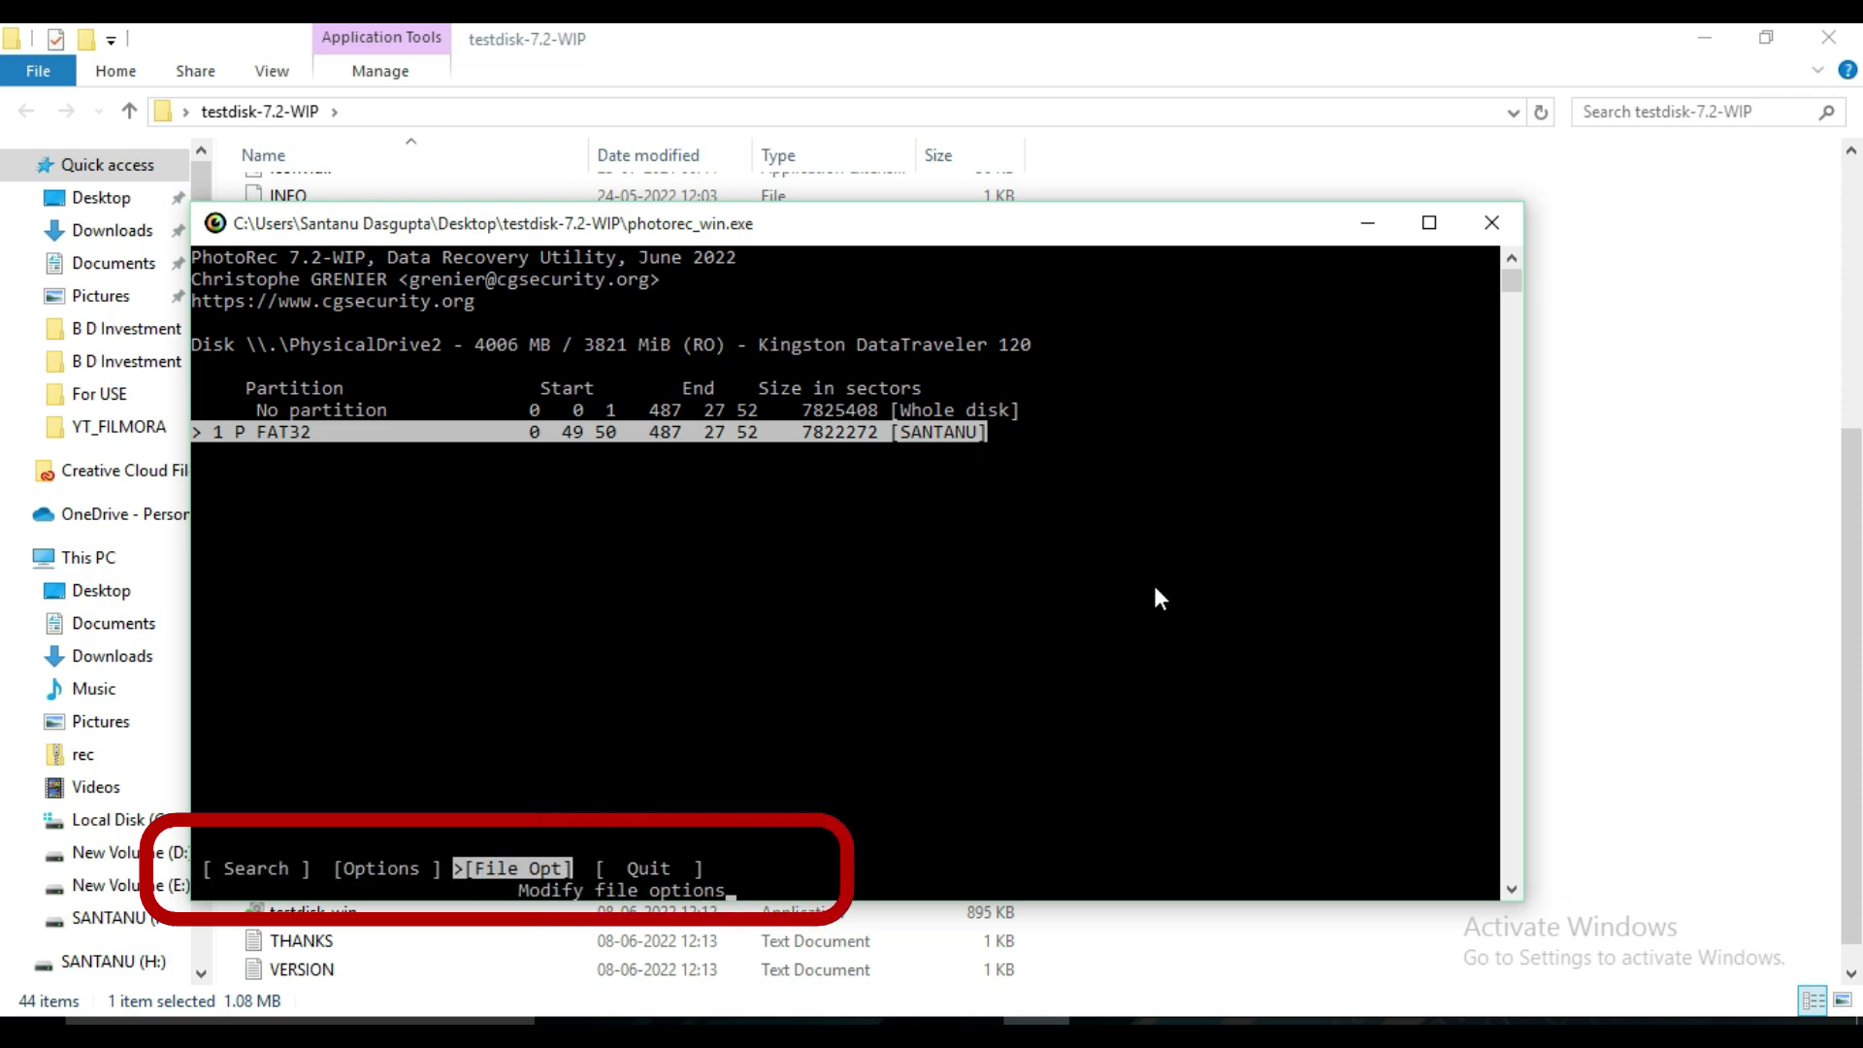
key(Left)
key(Left)
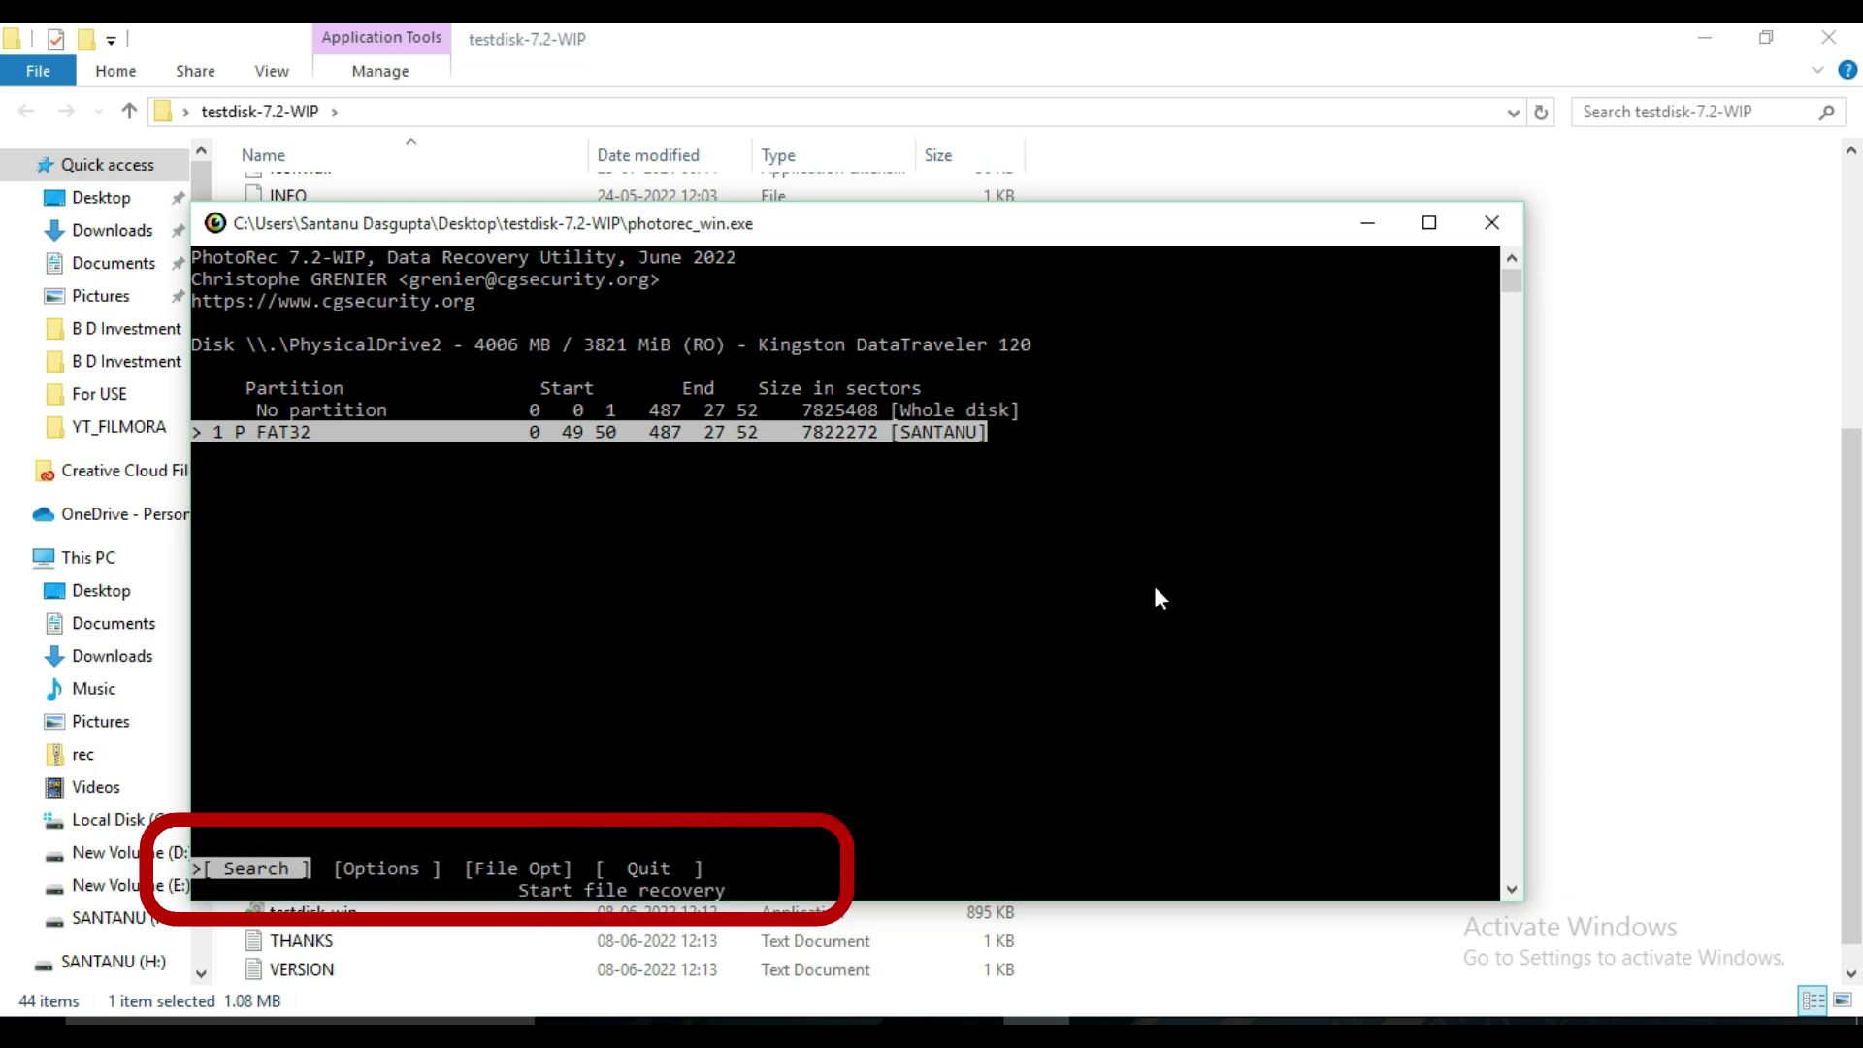
key(Right)
key(Right)
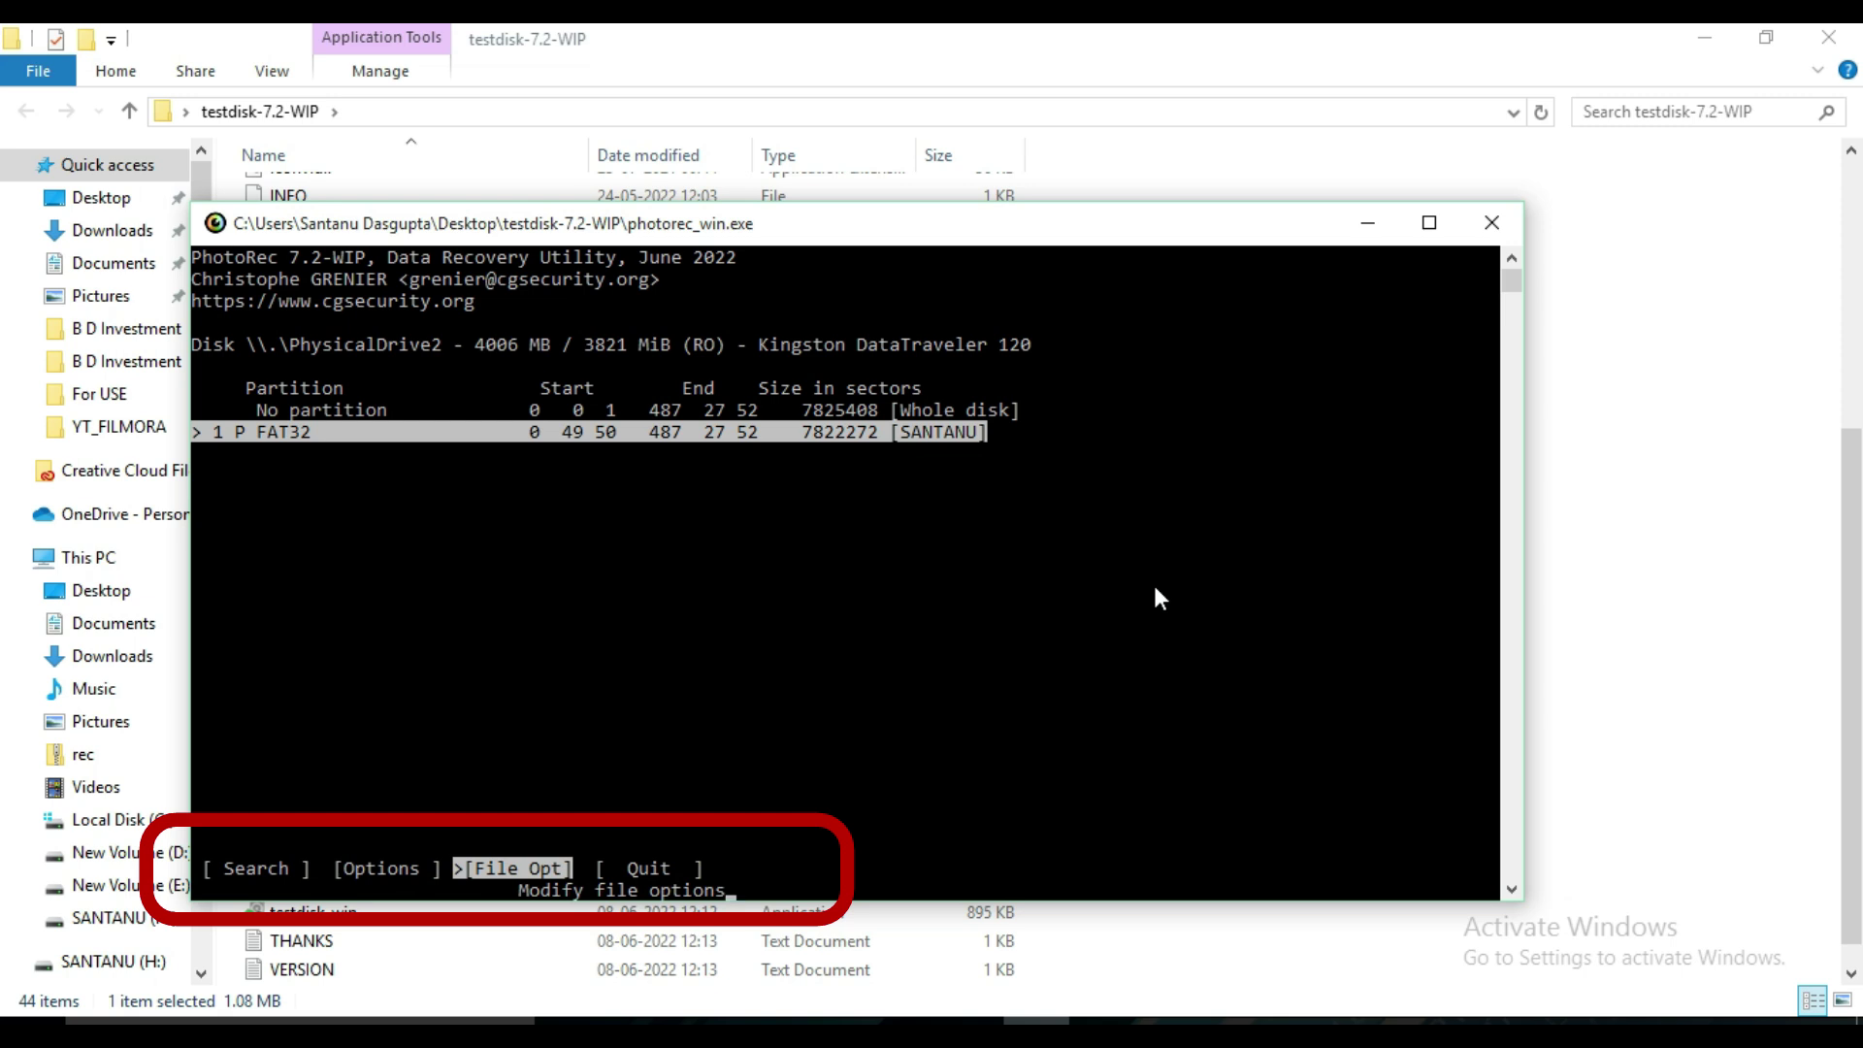
key(Left)
key(Left)
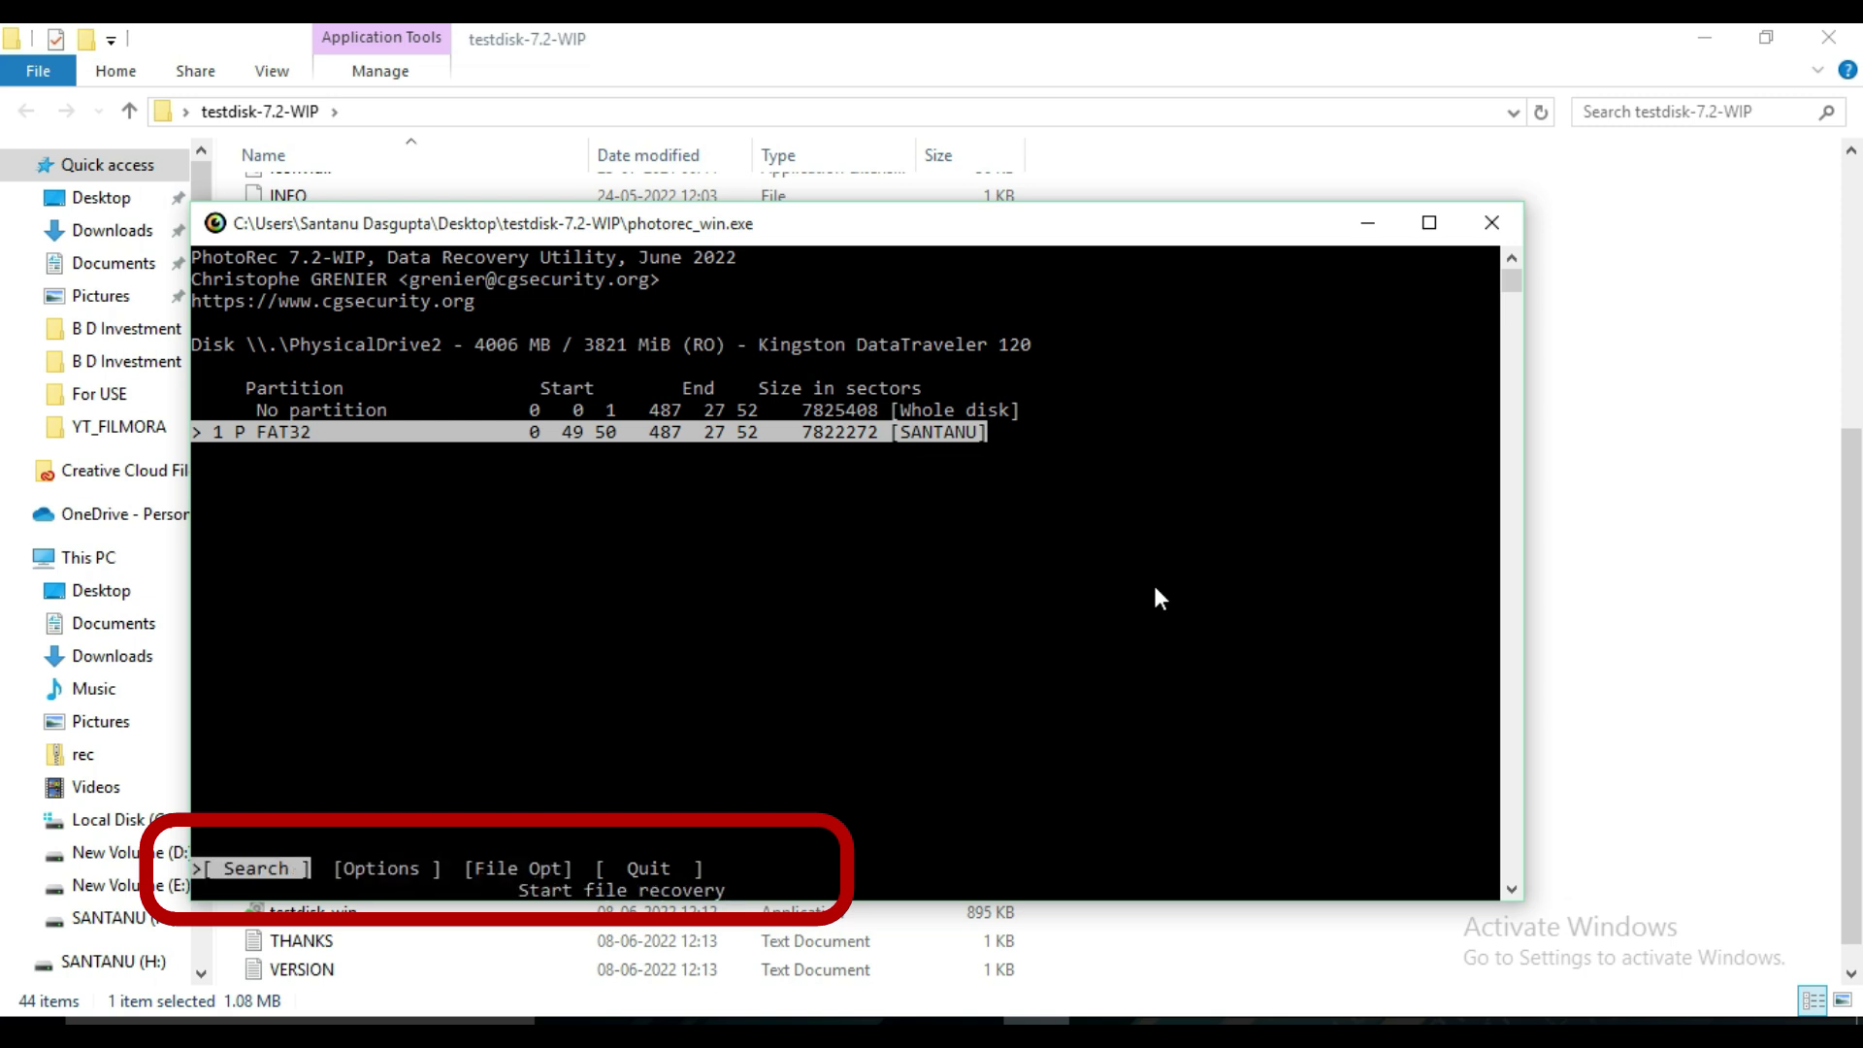
key(Right)
key(Right)
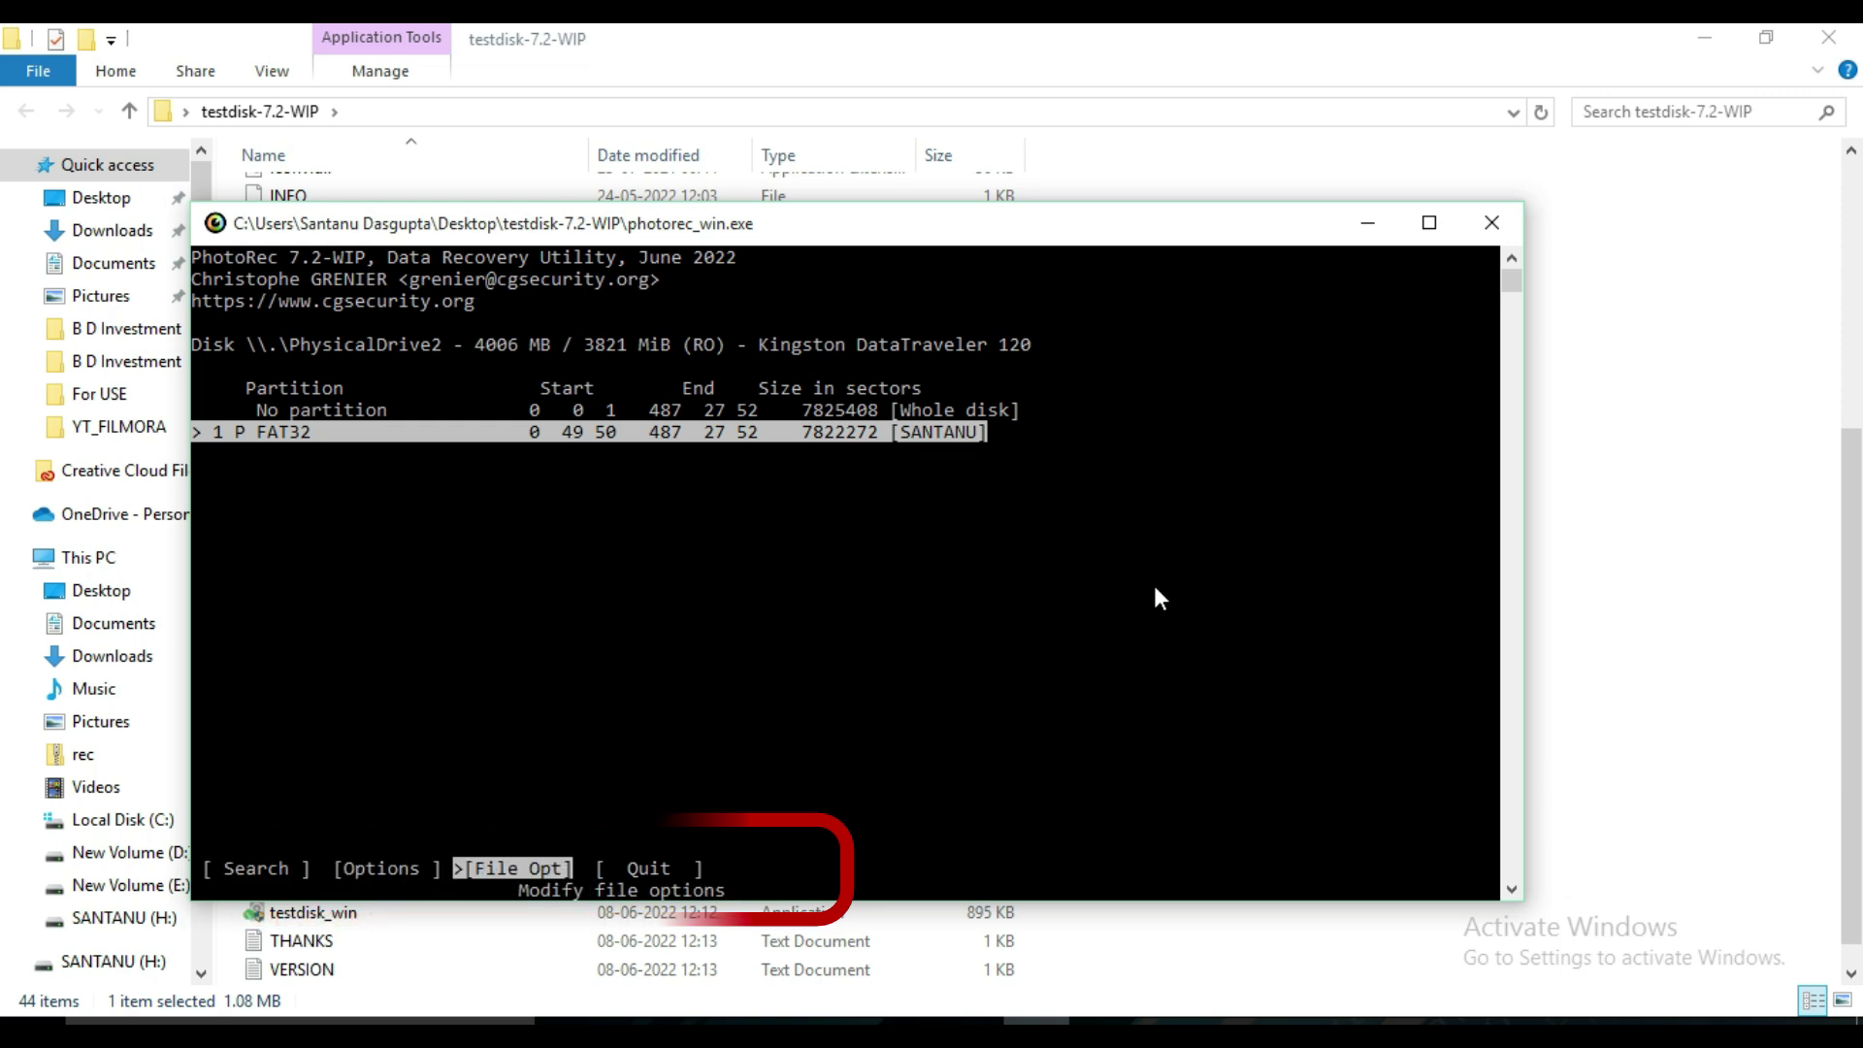
key(Return)
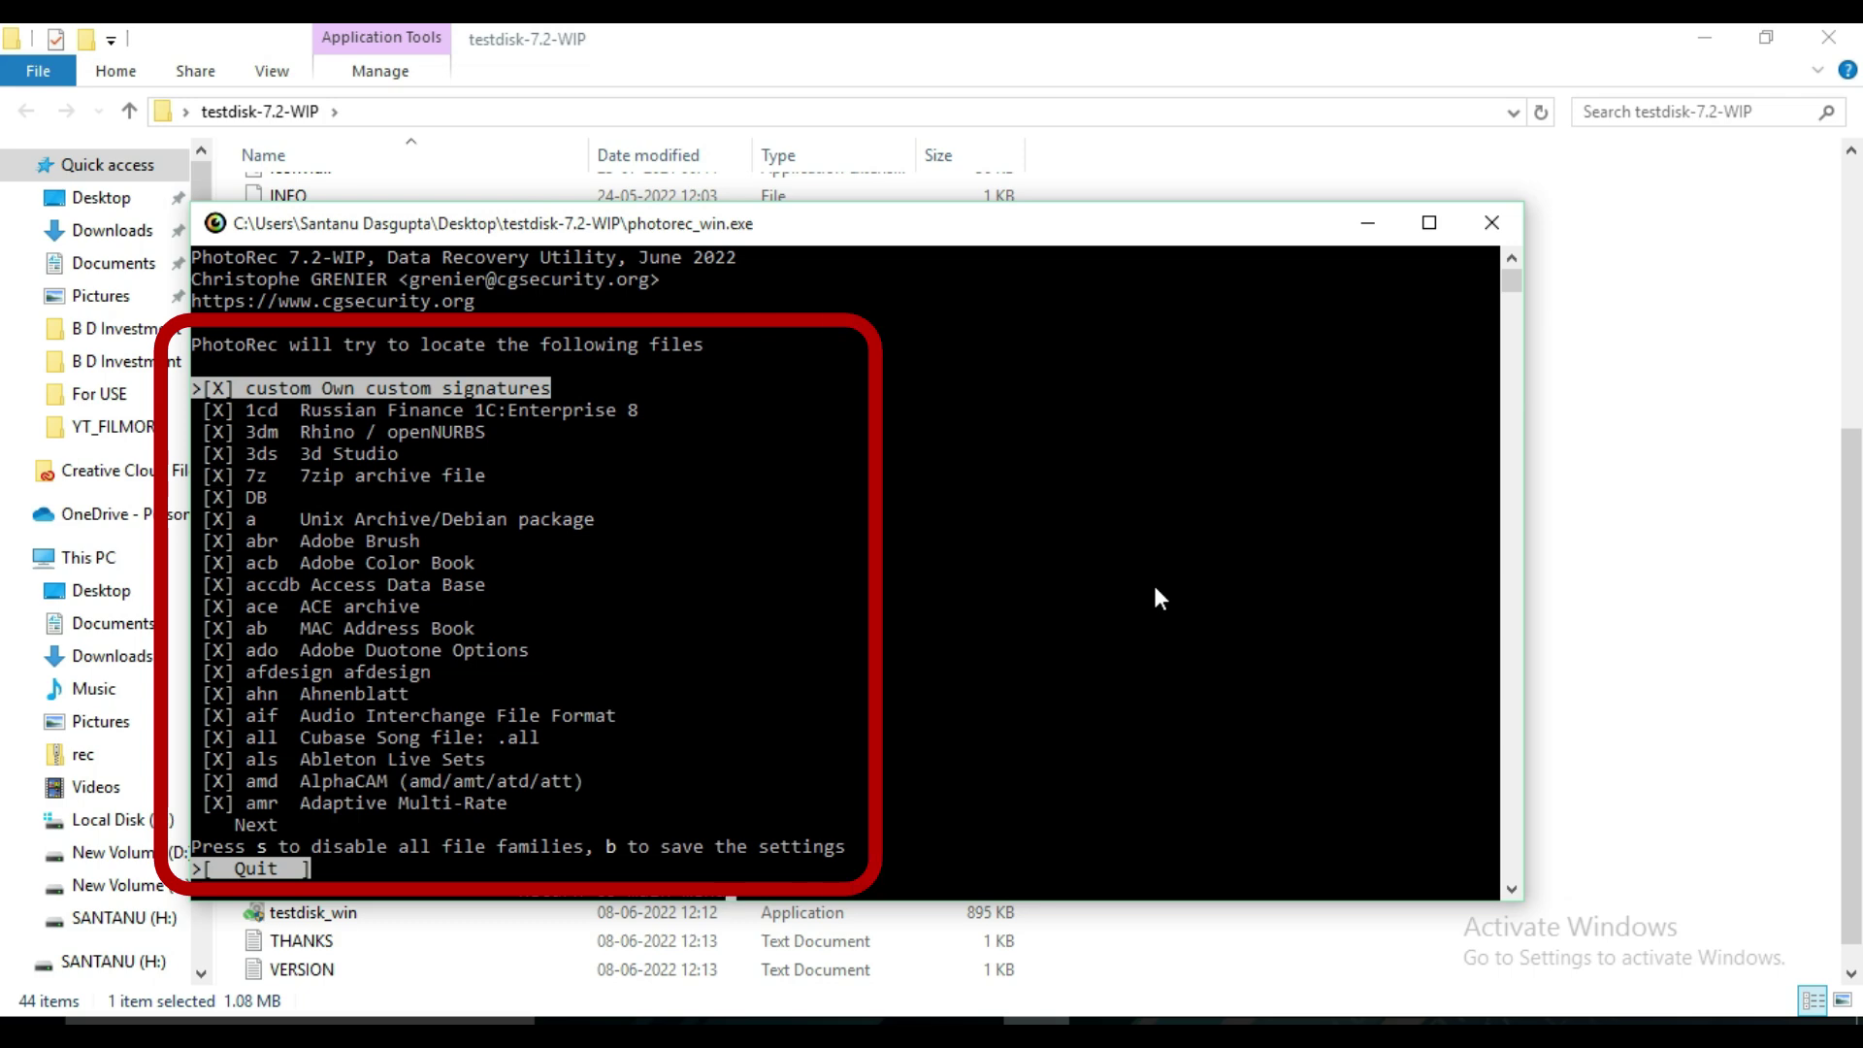
- Browse the file families PhotoRec can locate, continuing past the first page to the bin DINO entry
key(Down)
key(Down)
key(Down)
key(Down)
key(Down)
key(Down)
key(Down)
key(Down)
key(Down)
key(Down)
key(Down)
key(Down)
key(Down)
key(Down)
key(Down)
key(Down)
key(Down)
key(Down)
key(Down)
key(Down)
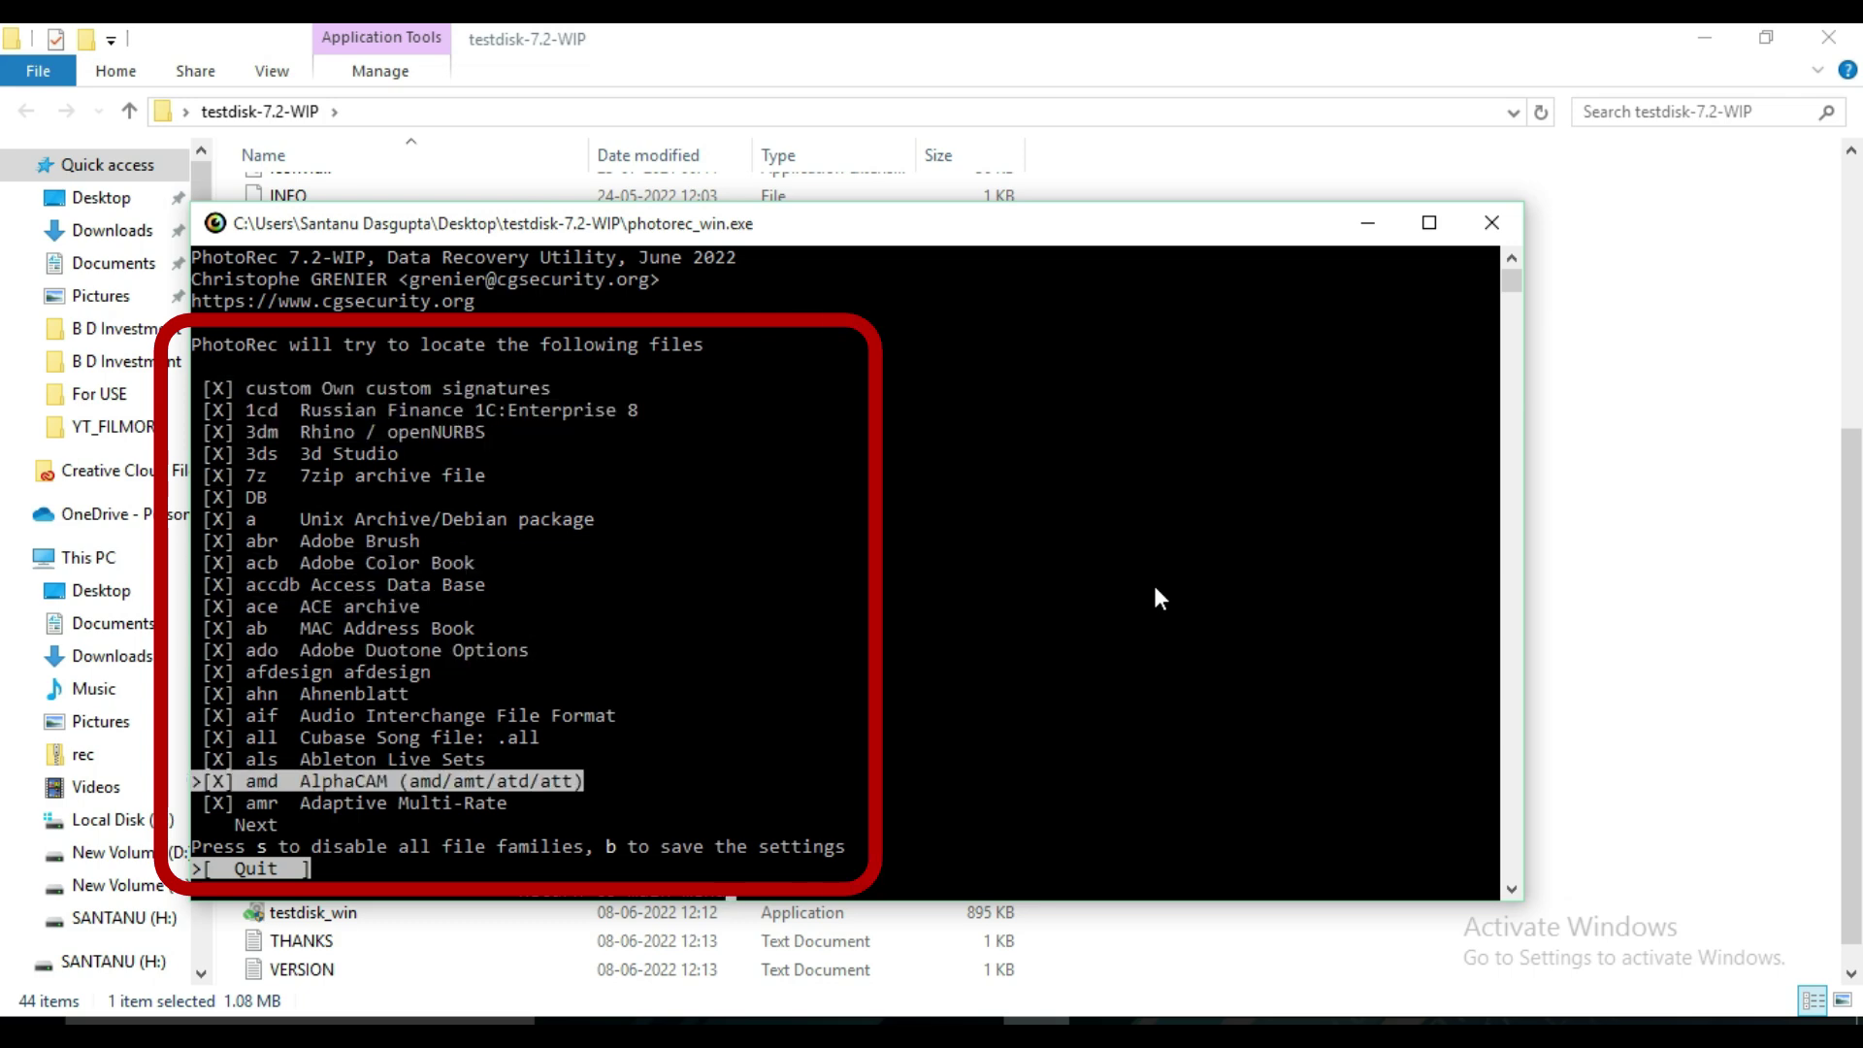
key(Down)
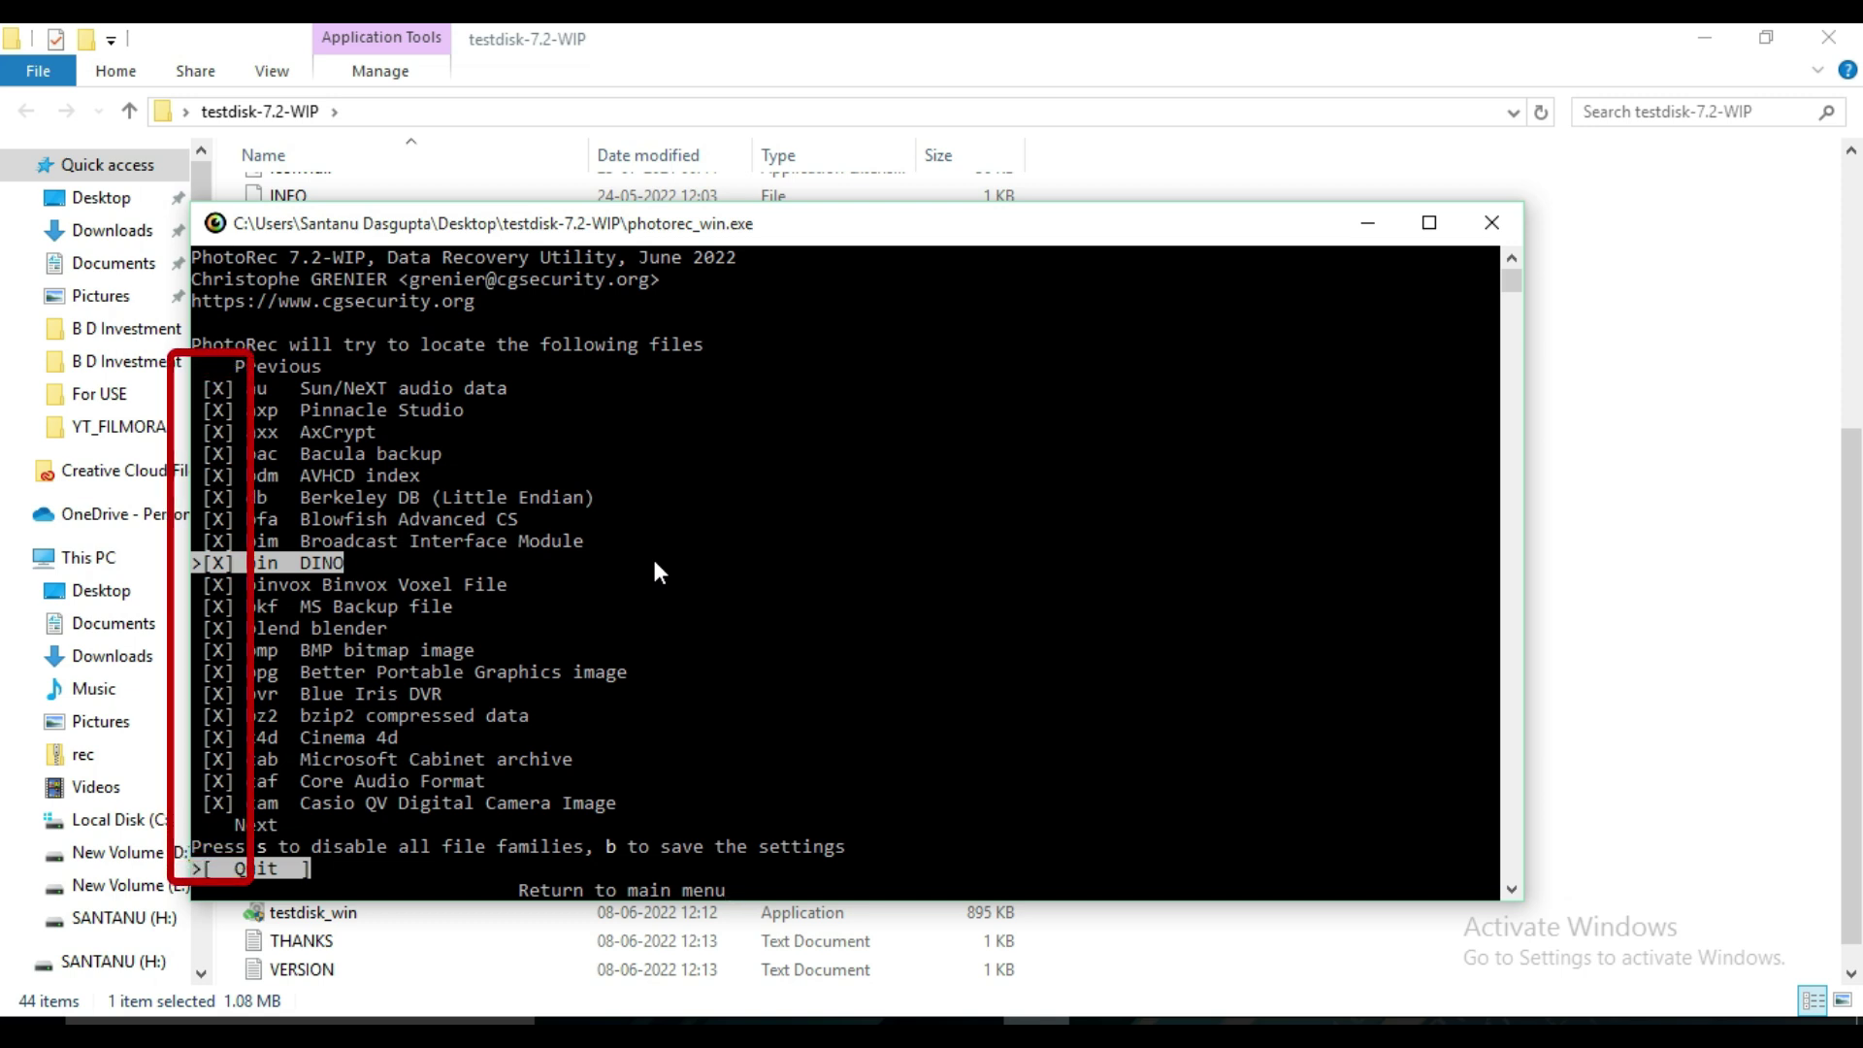
- Disable and re-enable the bin DINO file family, and move back up the list to Pinnacle Studio
key(space)
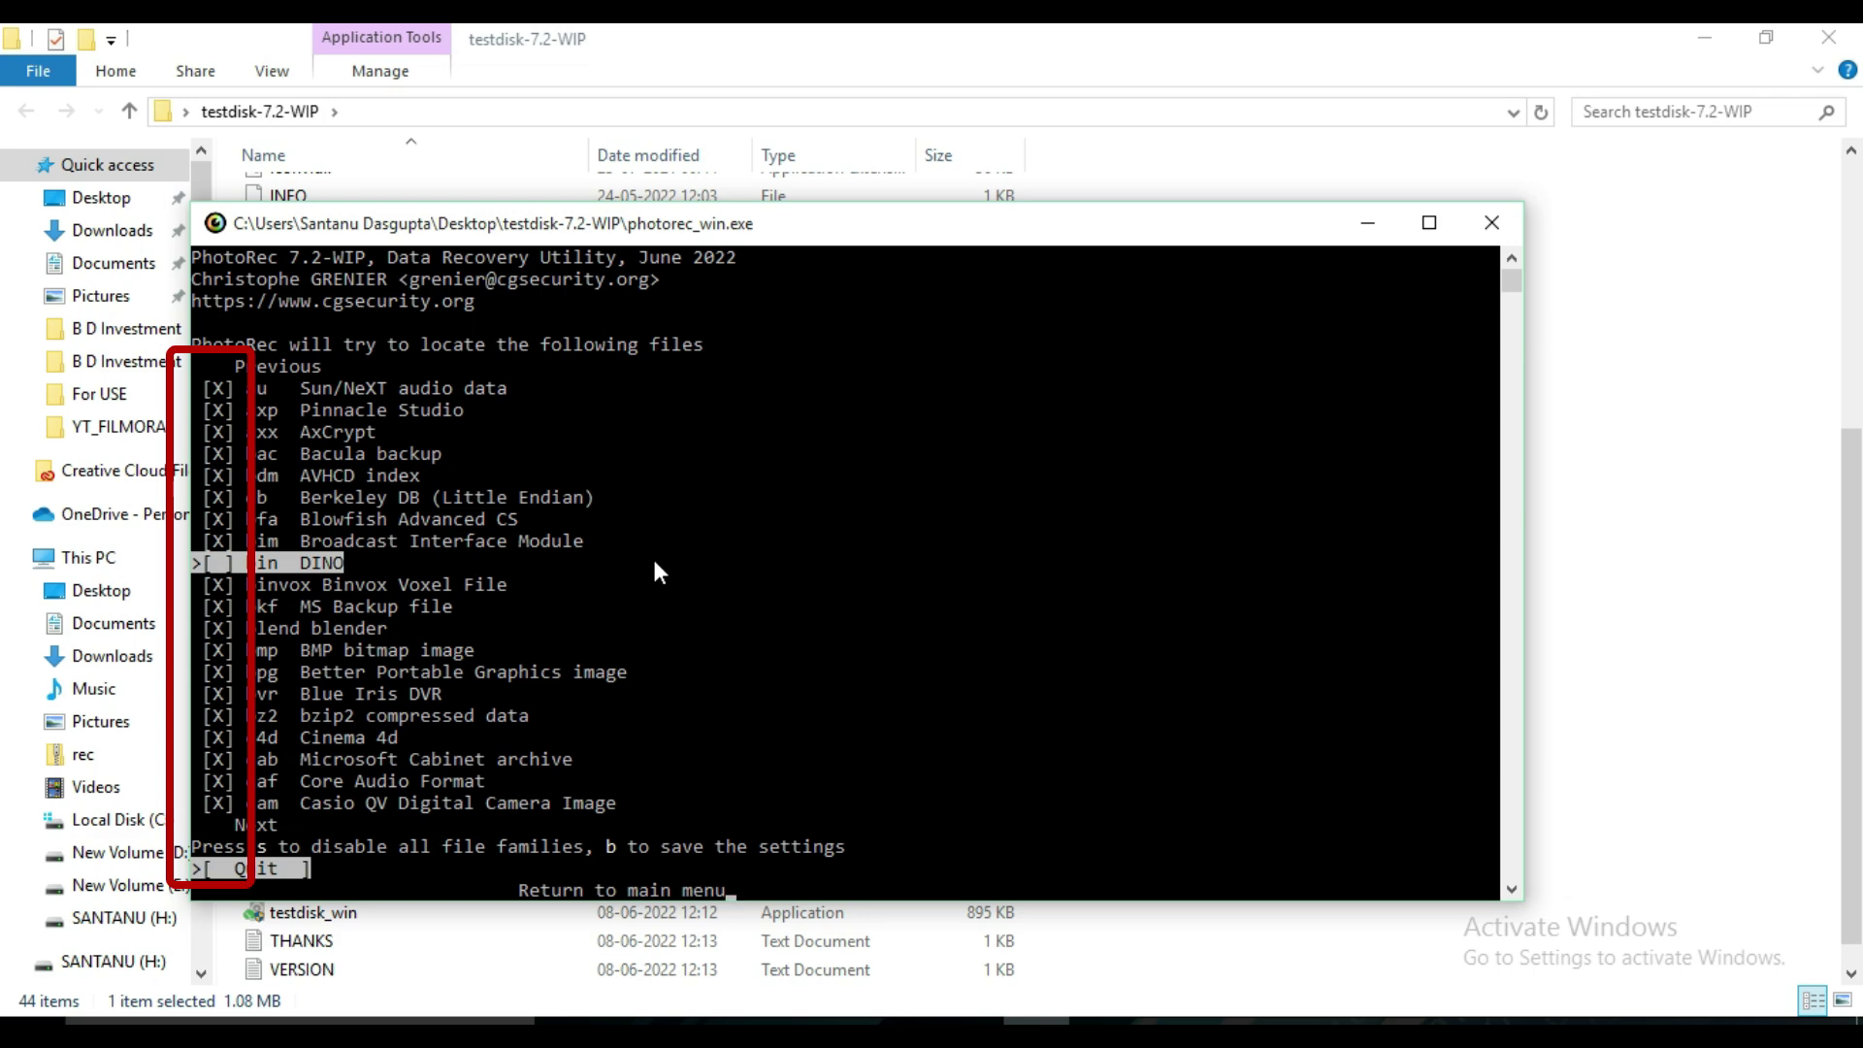
key(space)
key(Up)
key(Up)
key(Up)
key(Up)
key(Up)
key(Up)
key(Up)
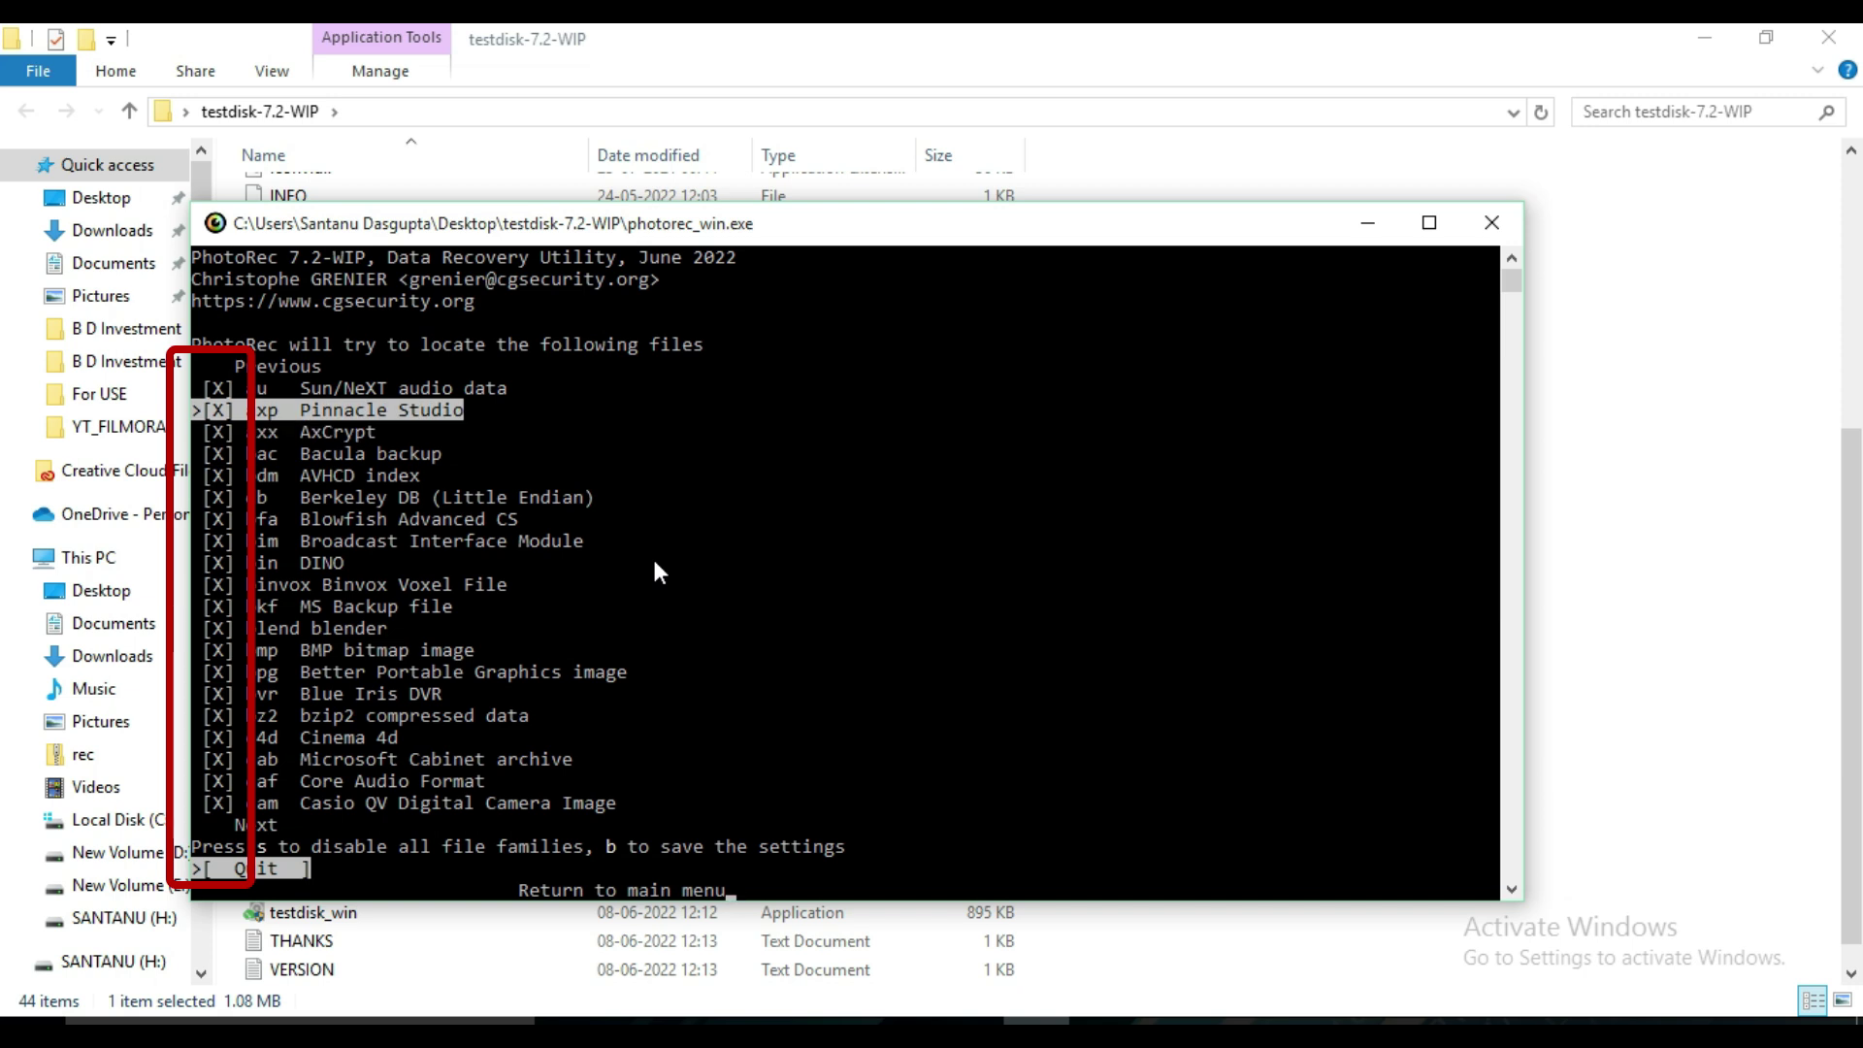
- Disable all file families in File Opt and restore the default selection
key(space)
key(space)
key(s)
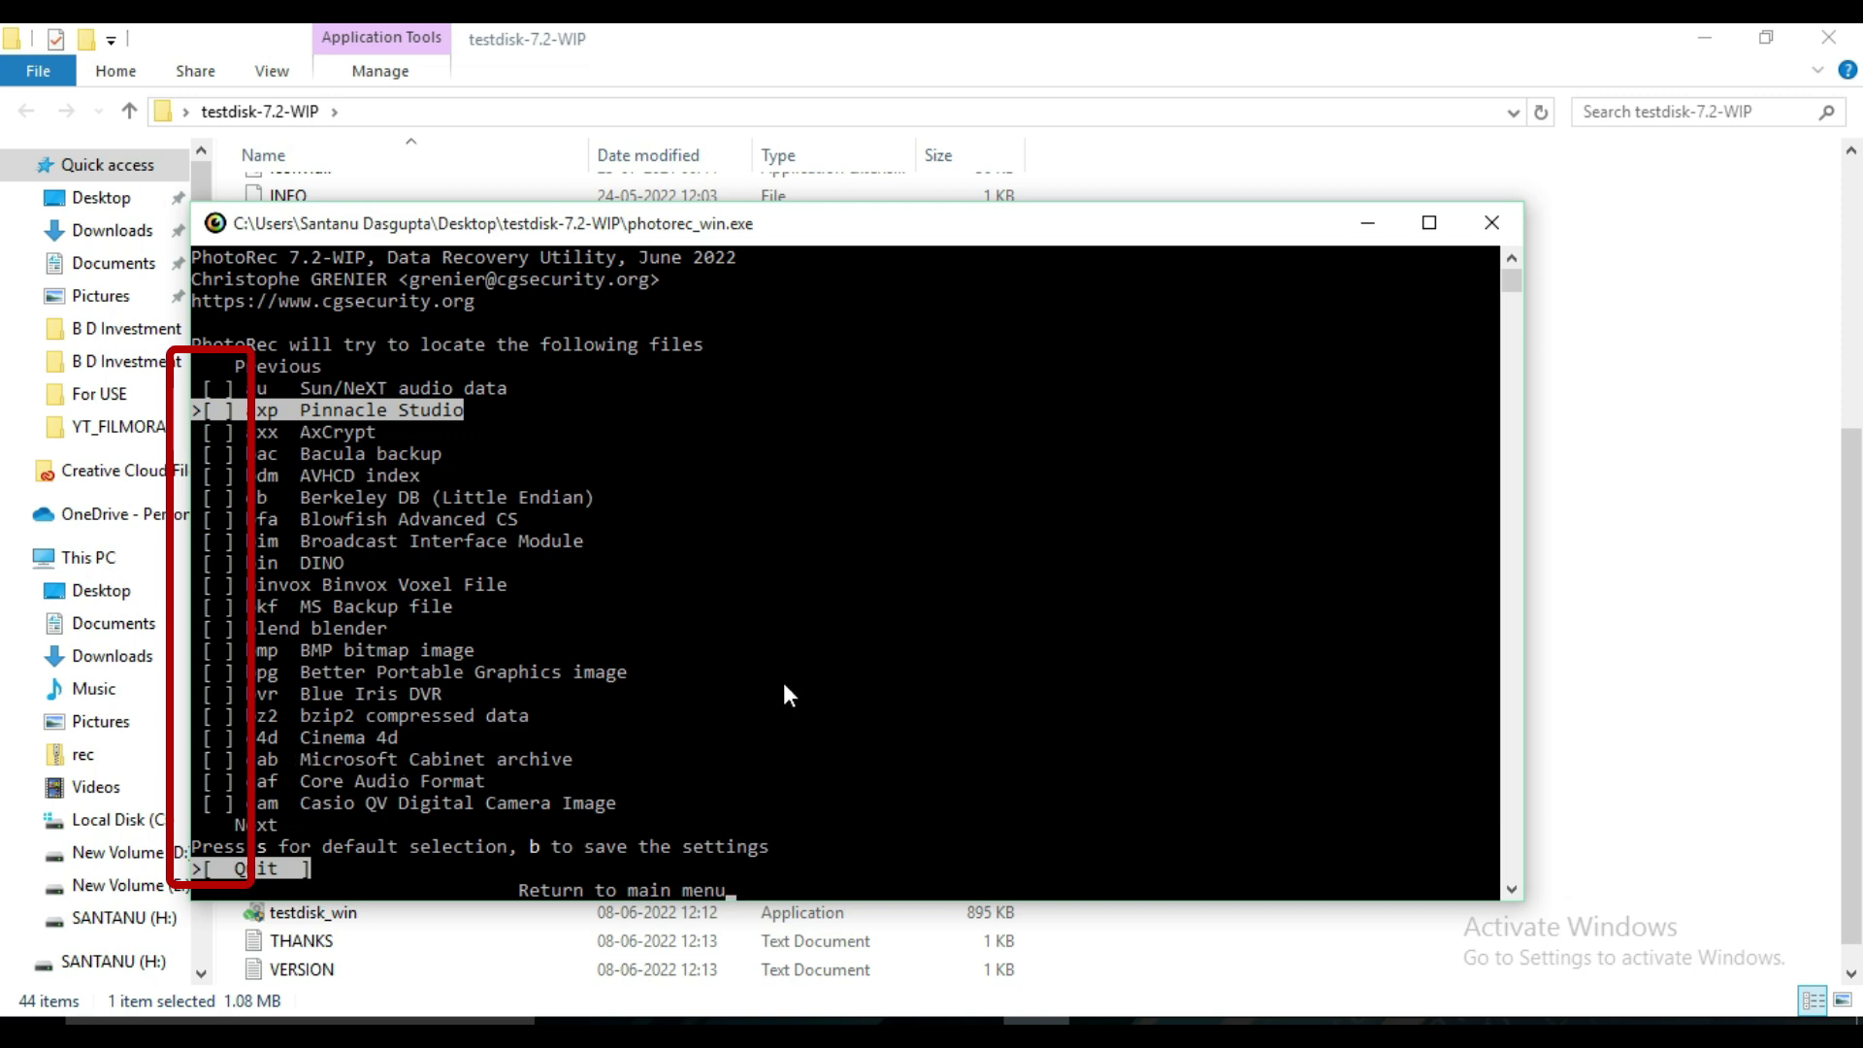
key(s)
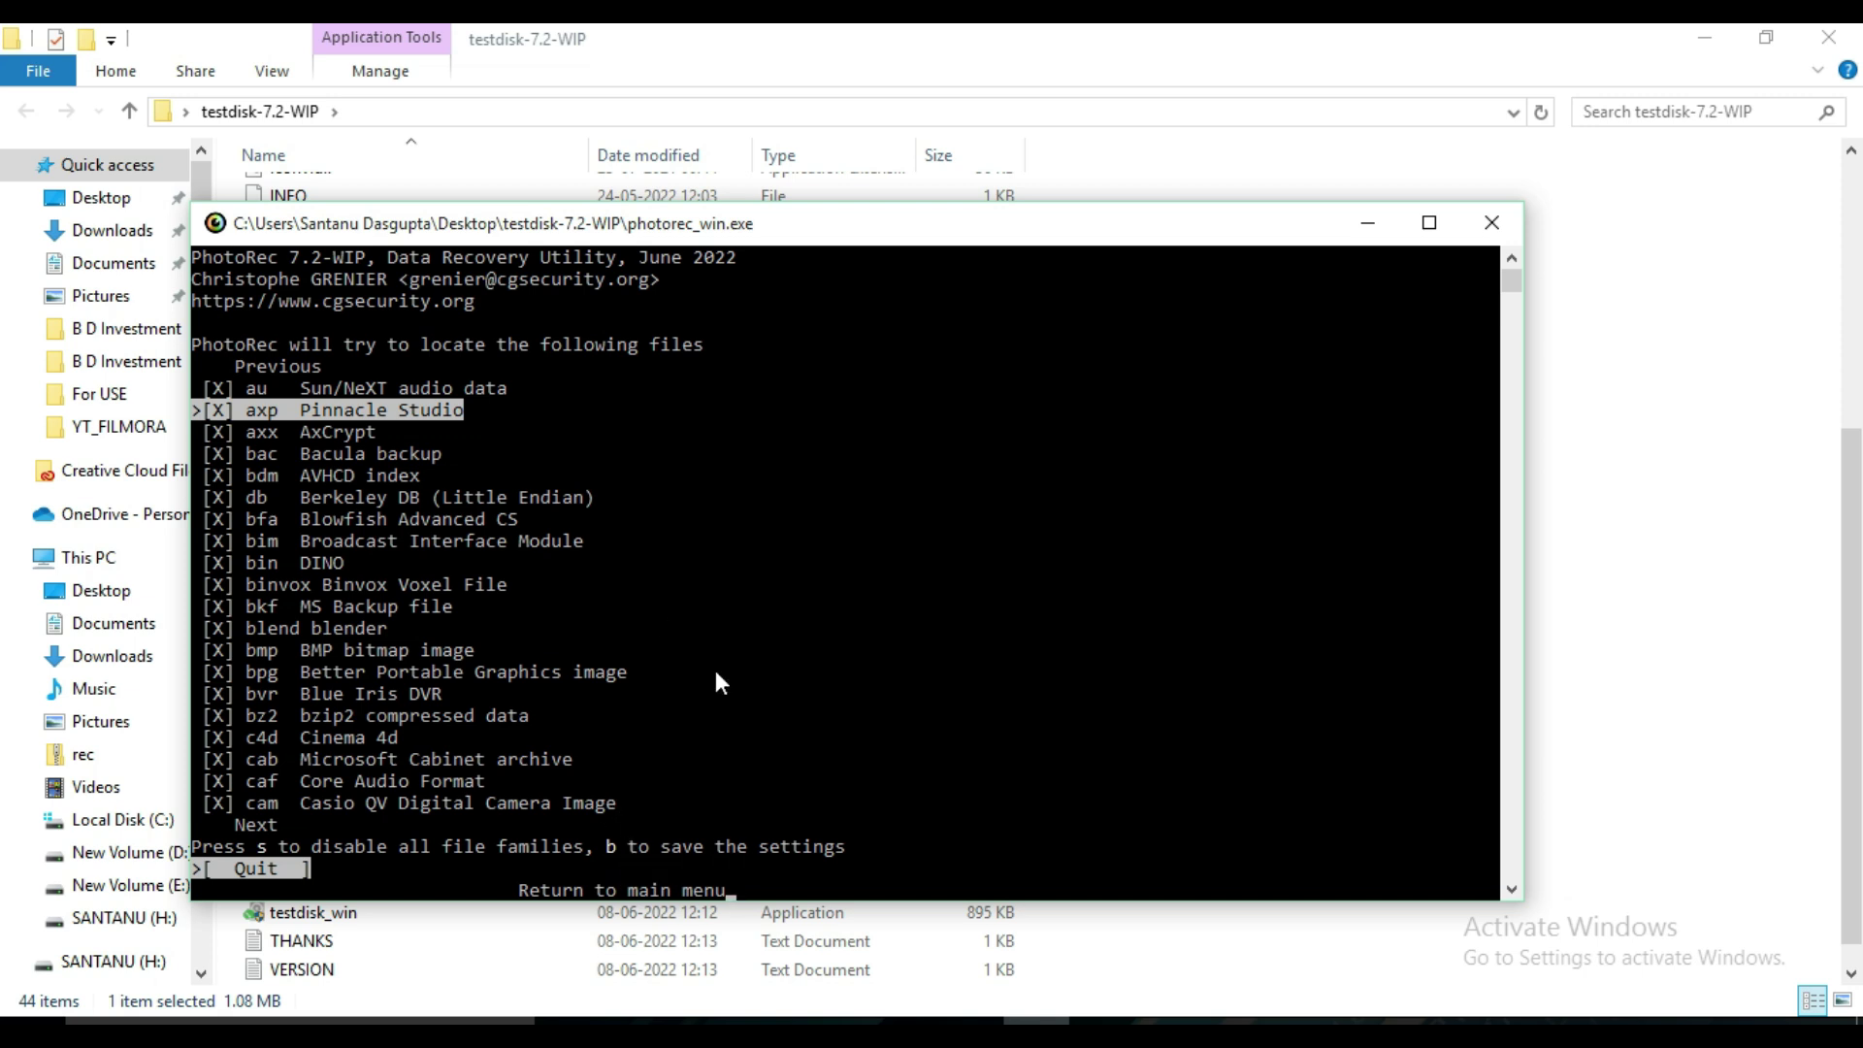
- Save the file family settings and return to the partition menu
key(b)
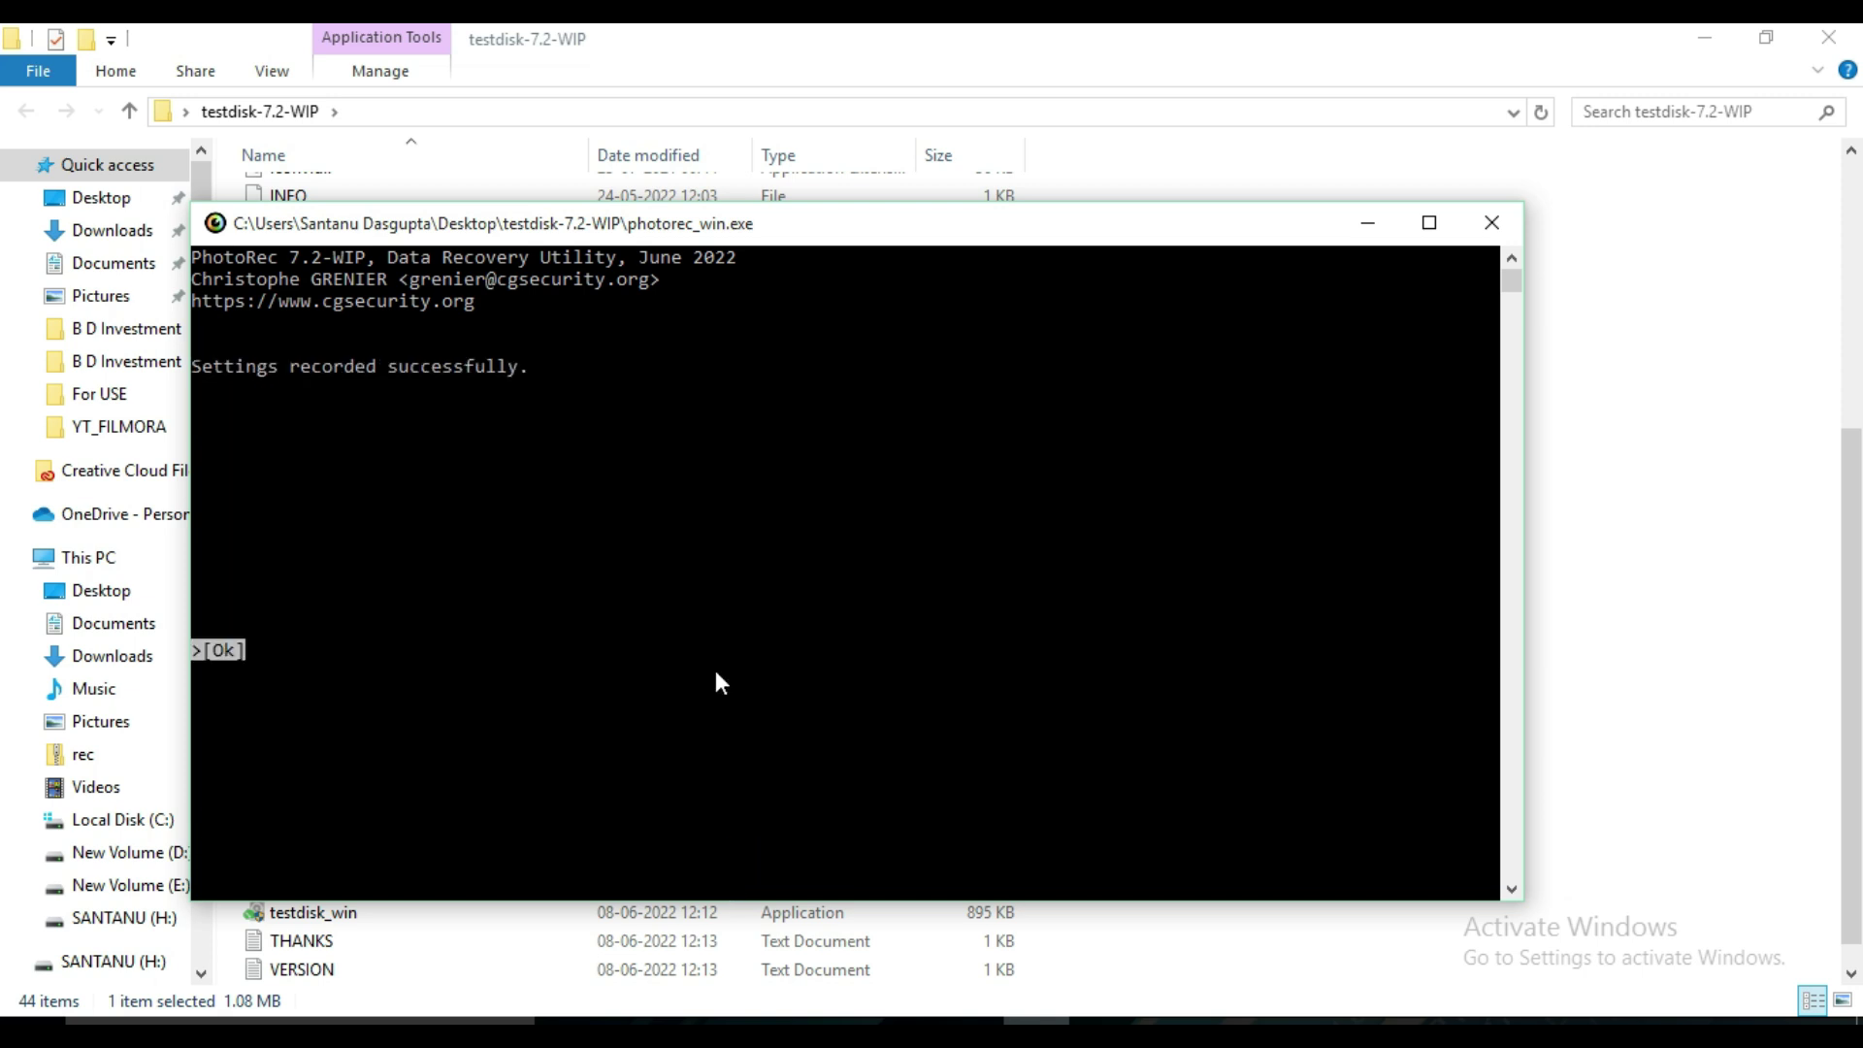
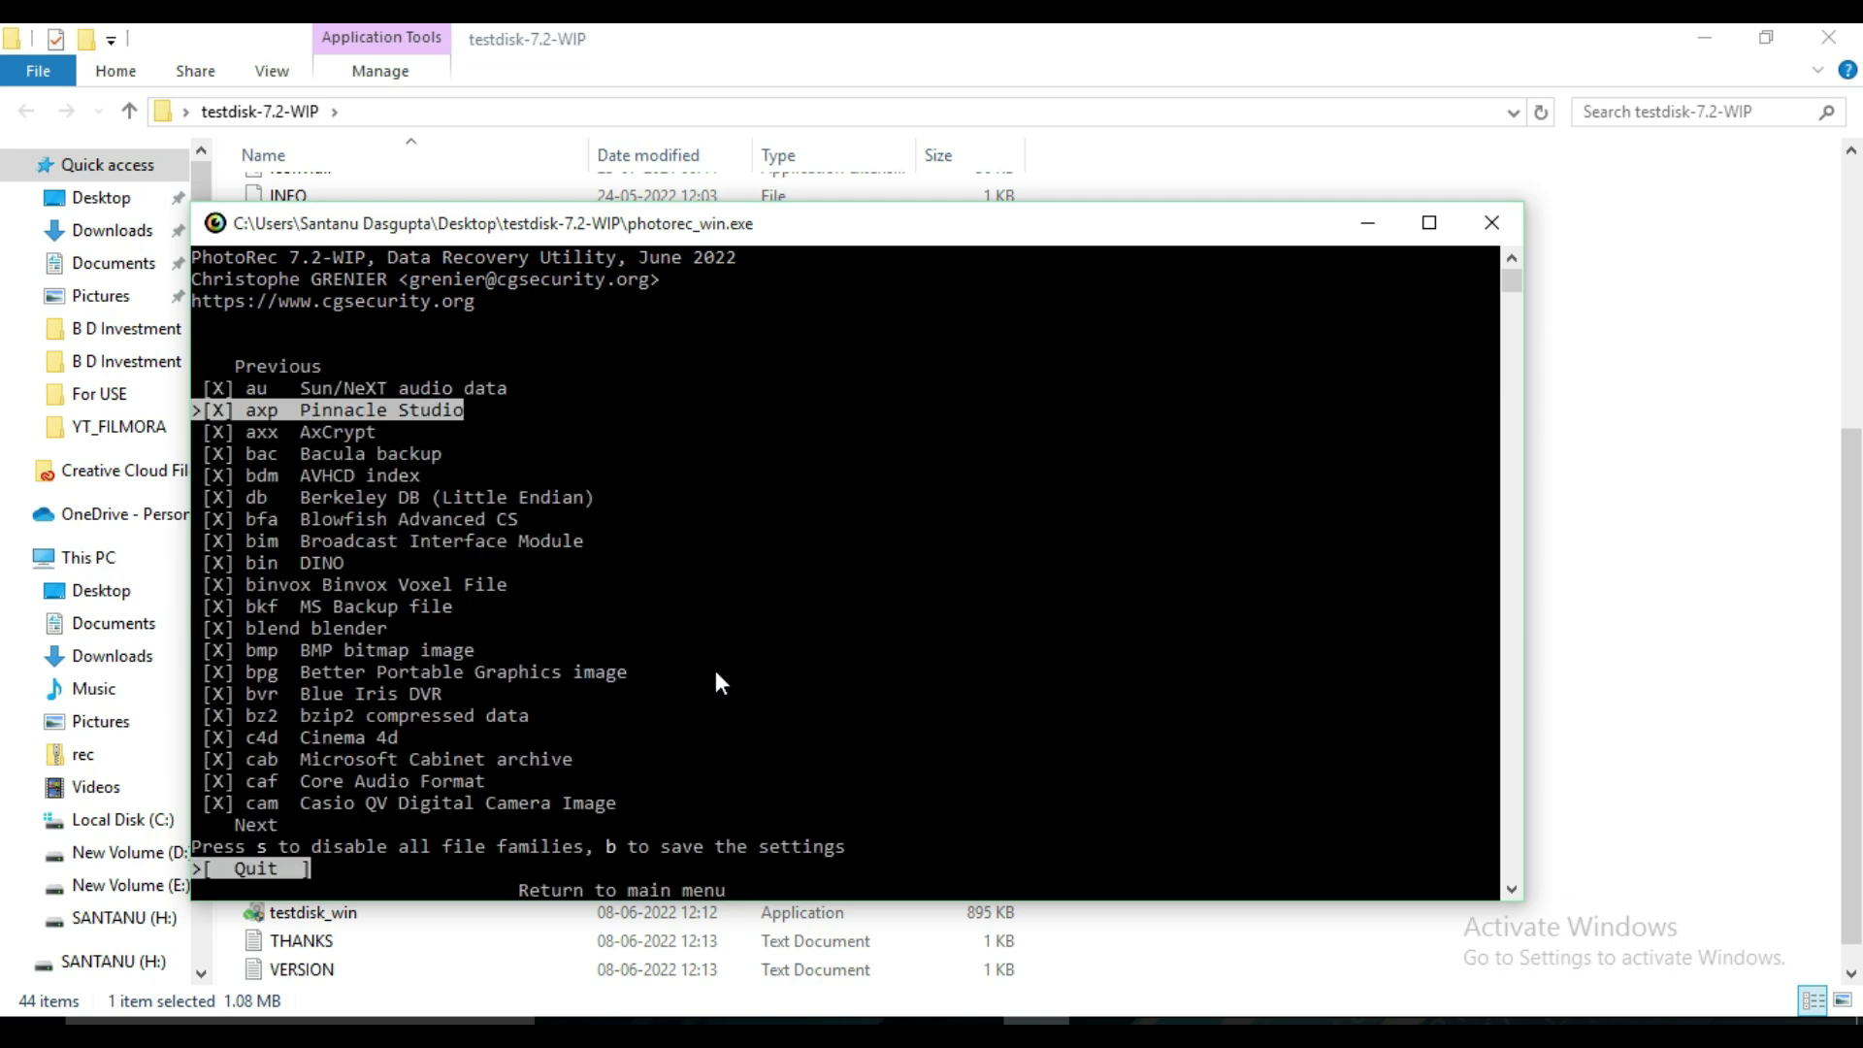
key(Return)
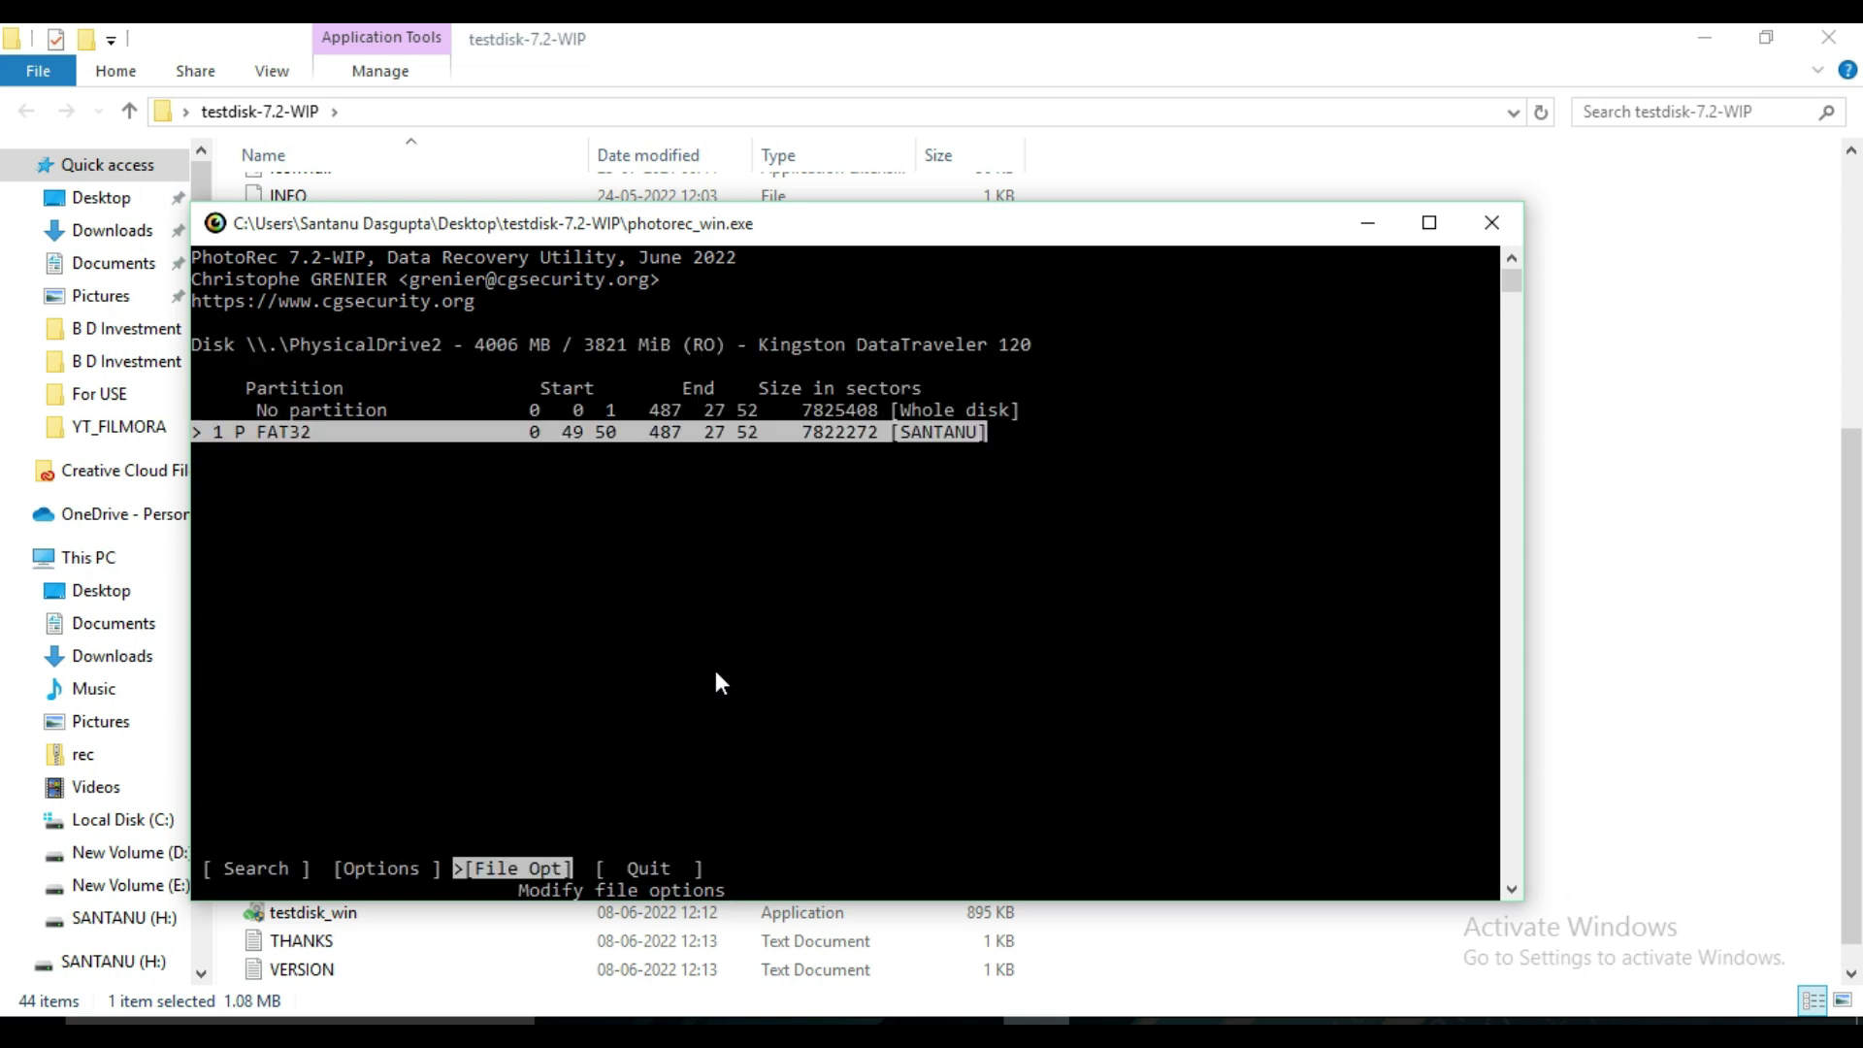
- Go through the recovery Options, switch Keep corrupted files on and back to No, and return to the partition menu
key(Left)
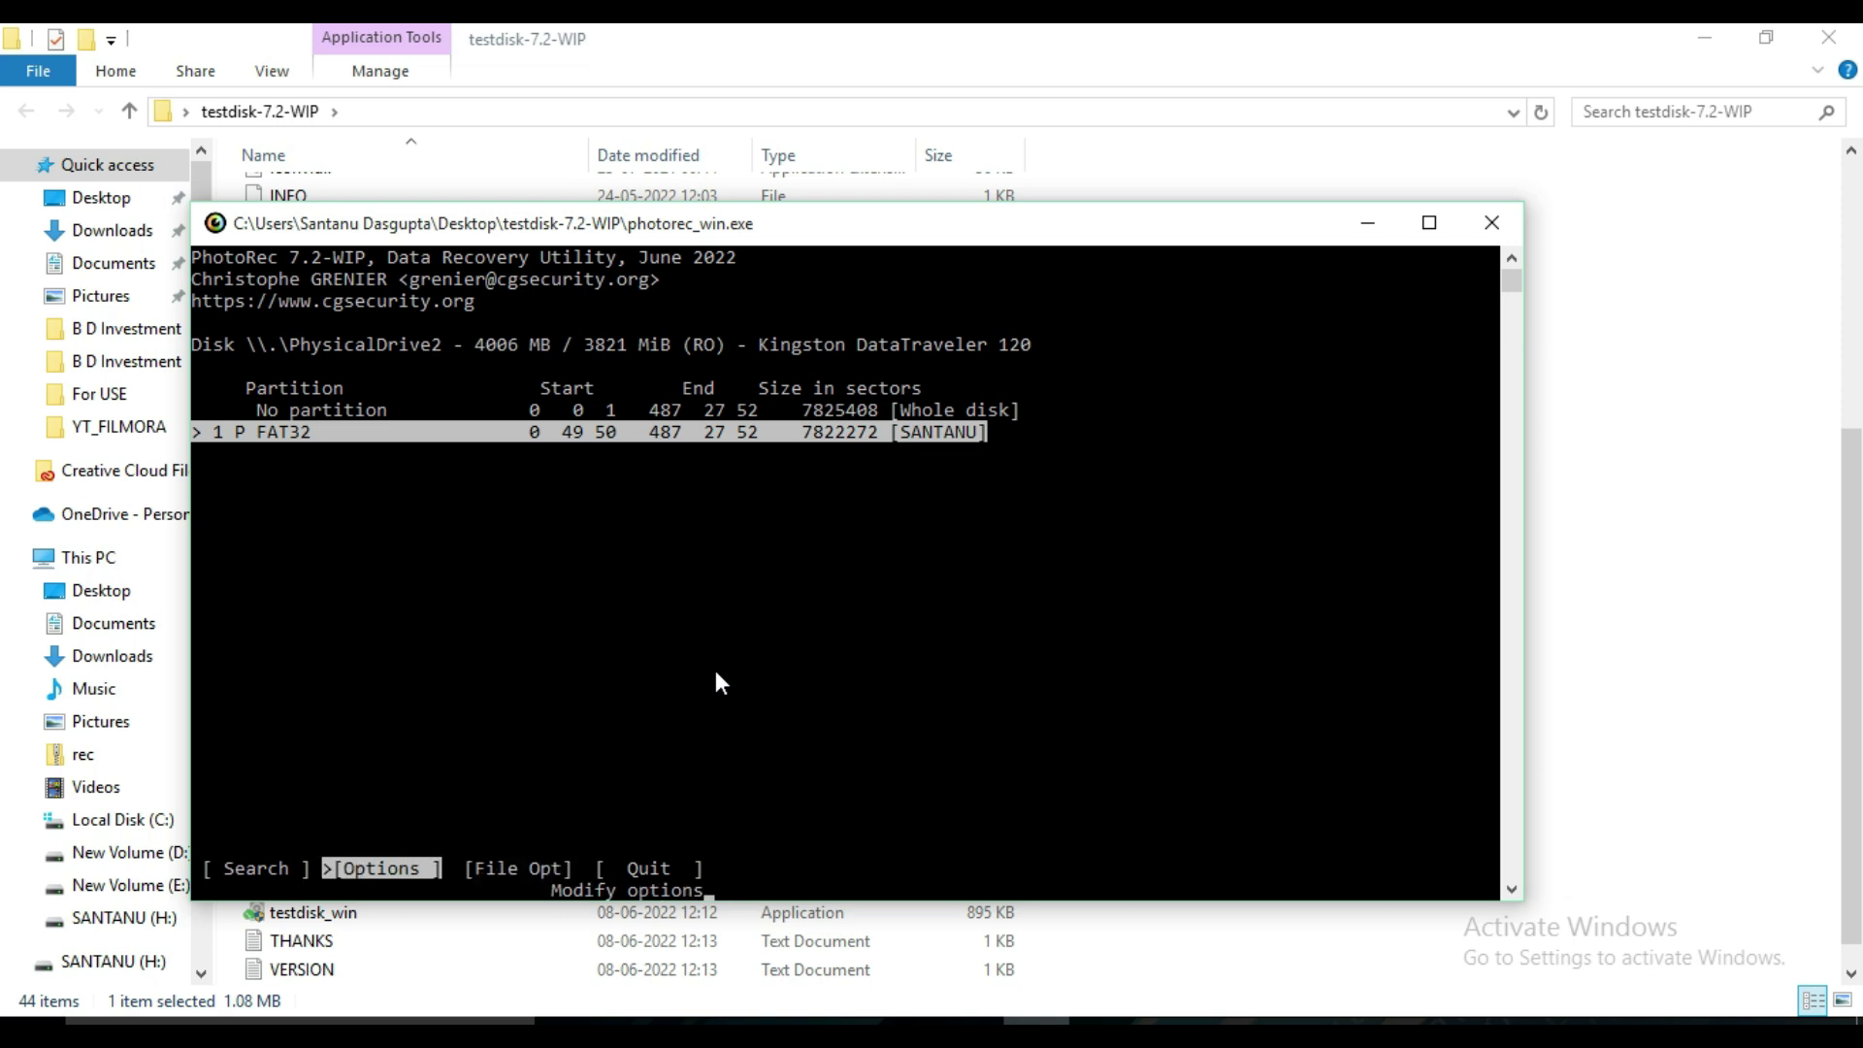
key(Return)
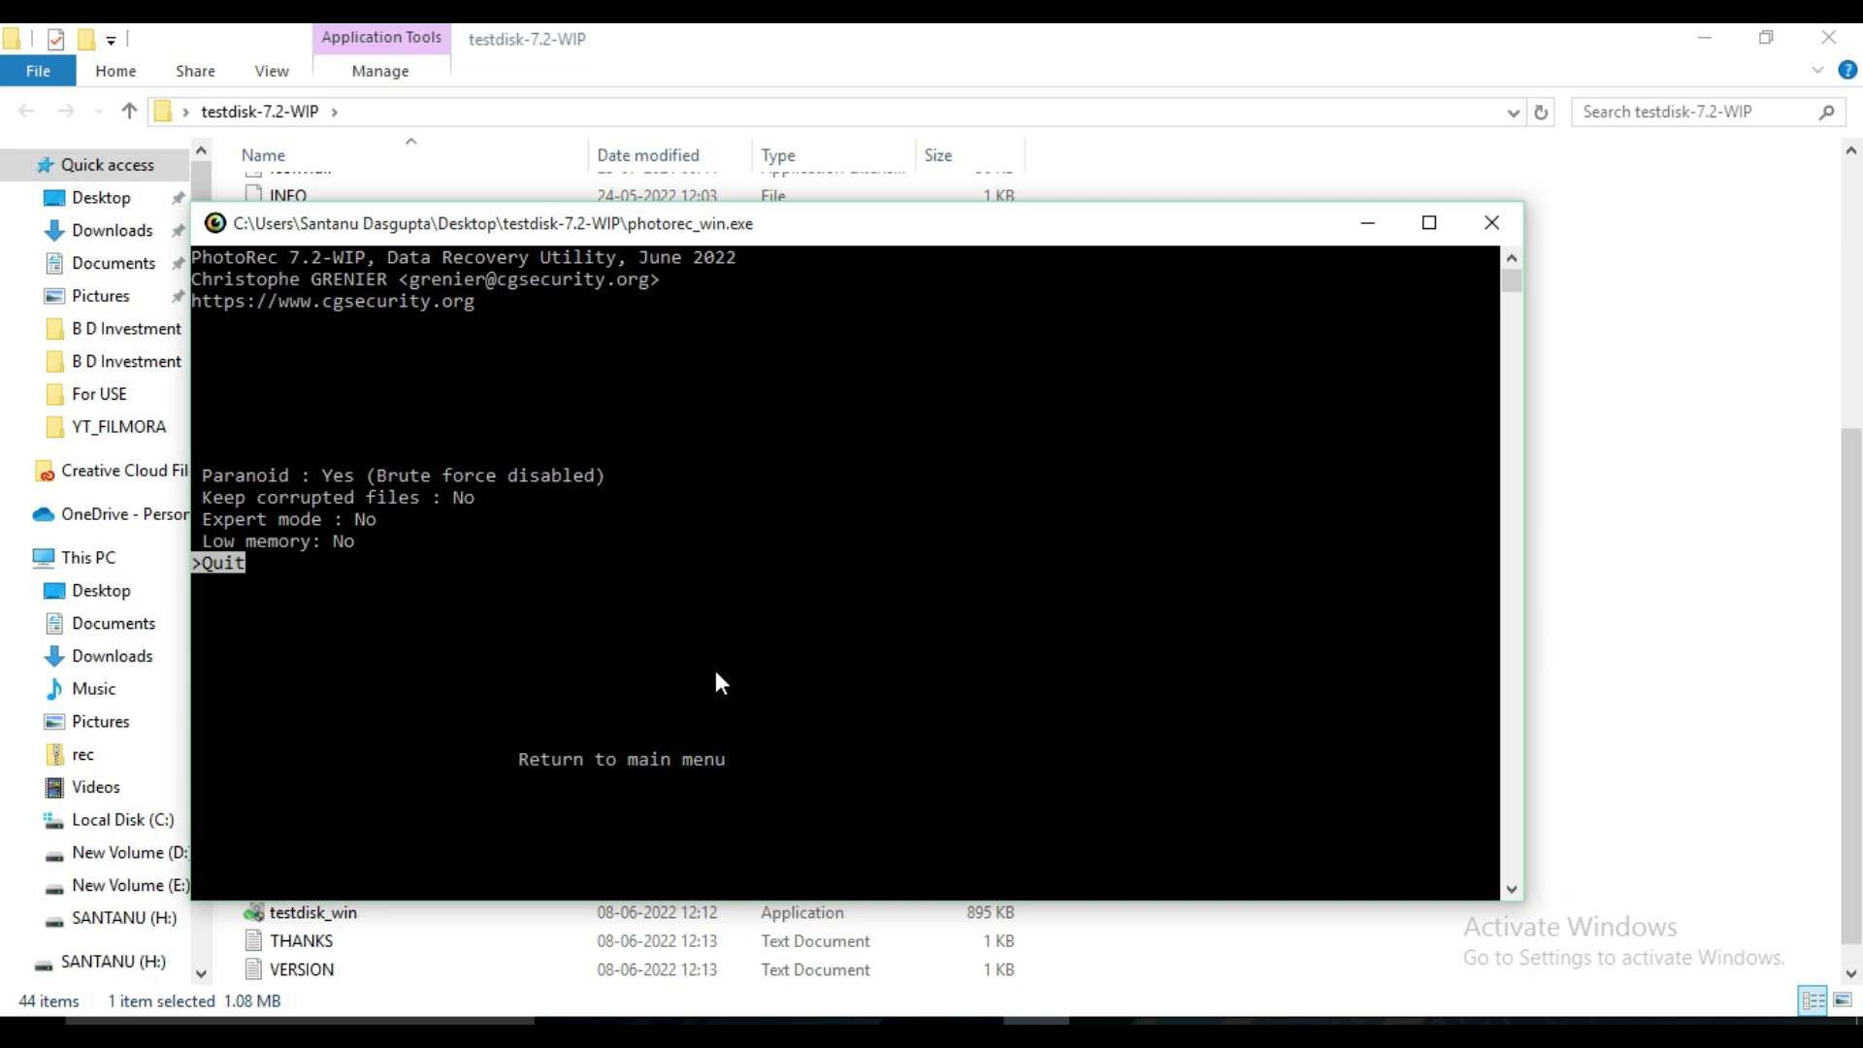
key(Up)
key(Up)
key(Up)
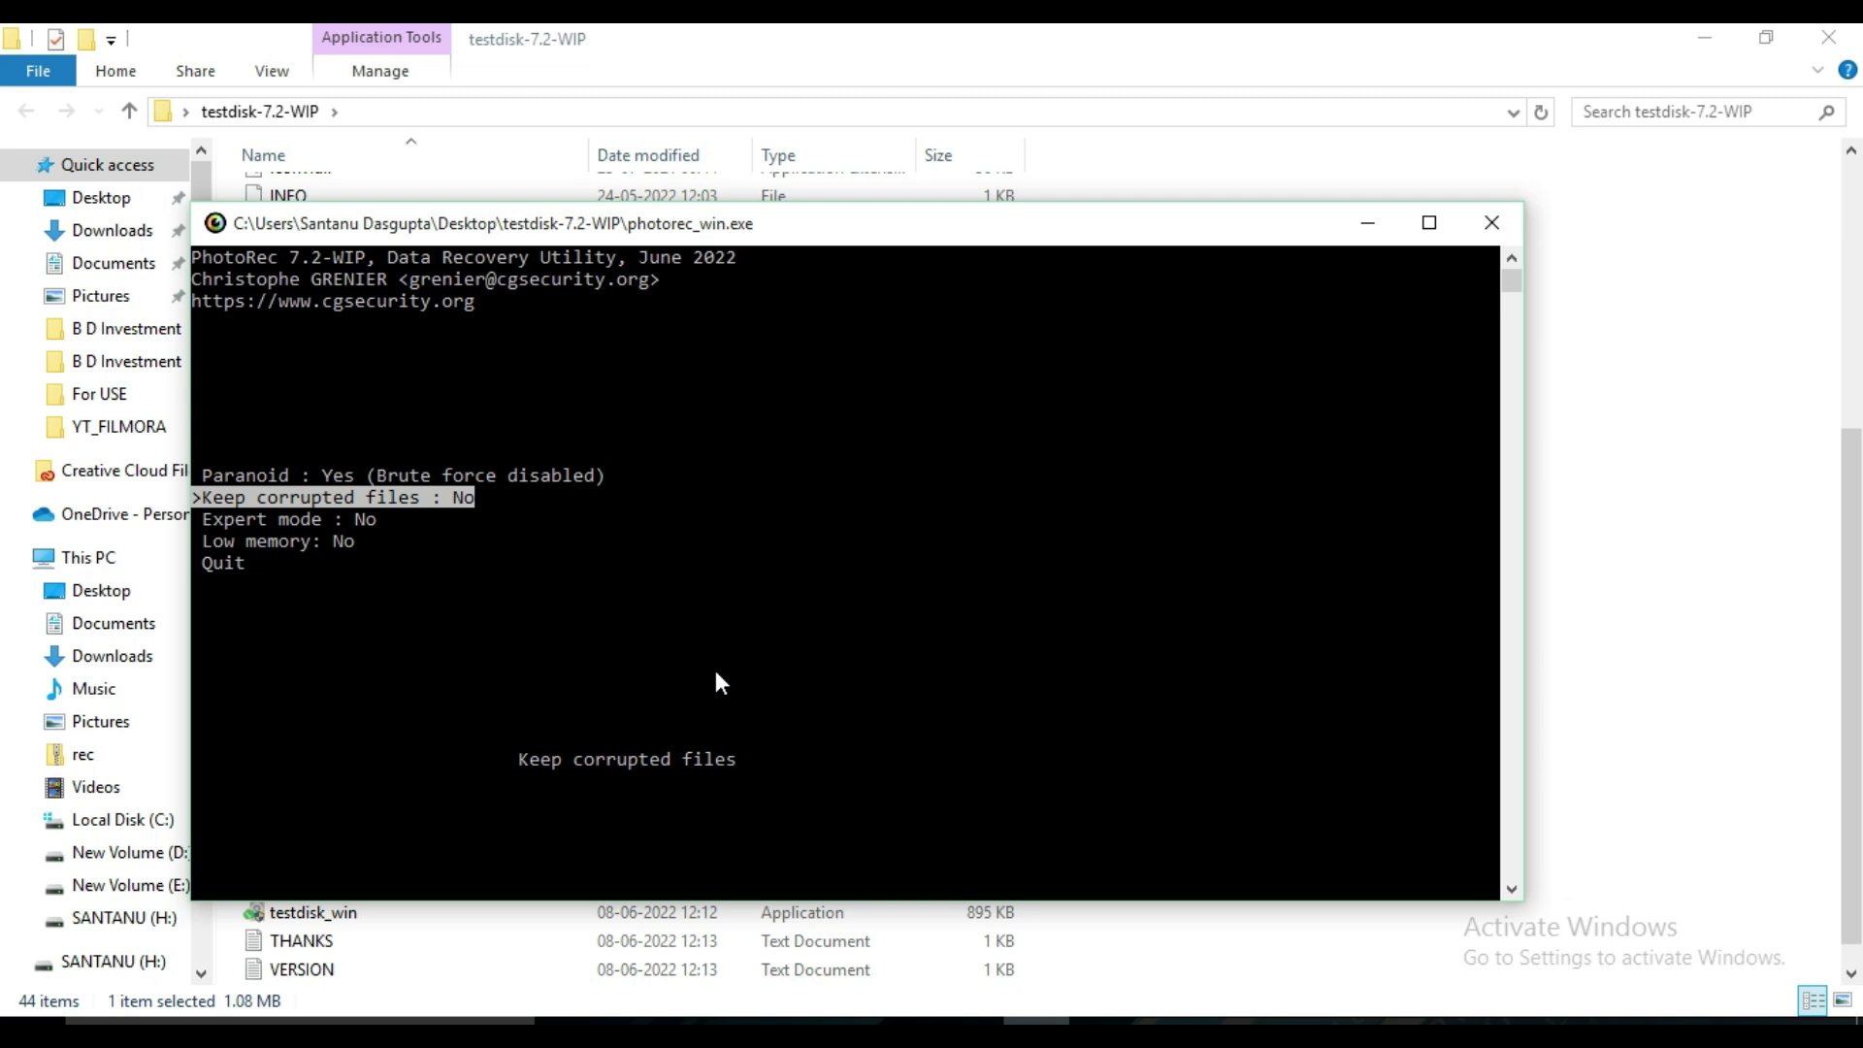
key(Return)
key(Return)
key(Down)
key(Down)
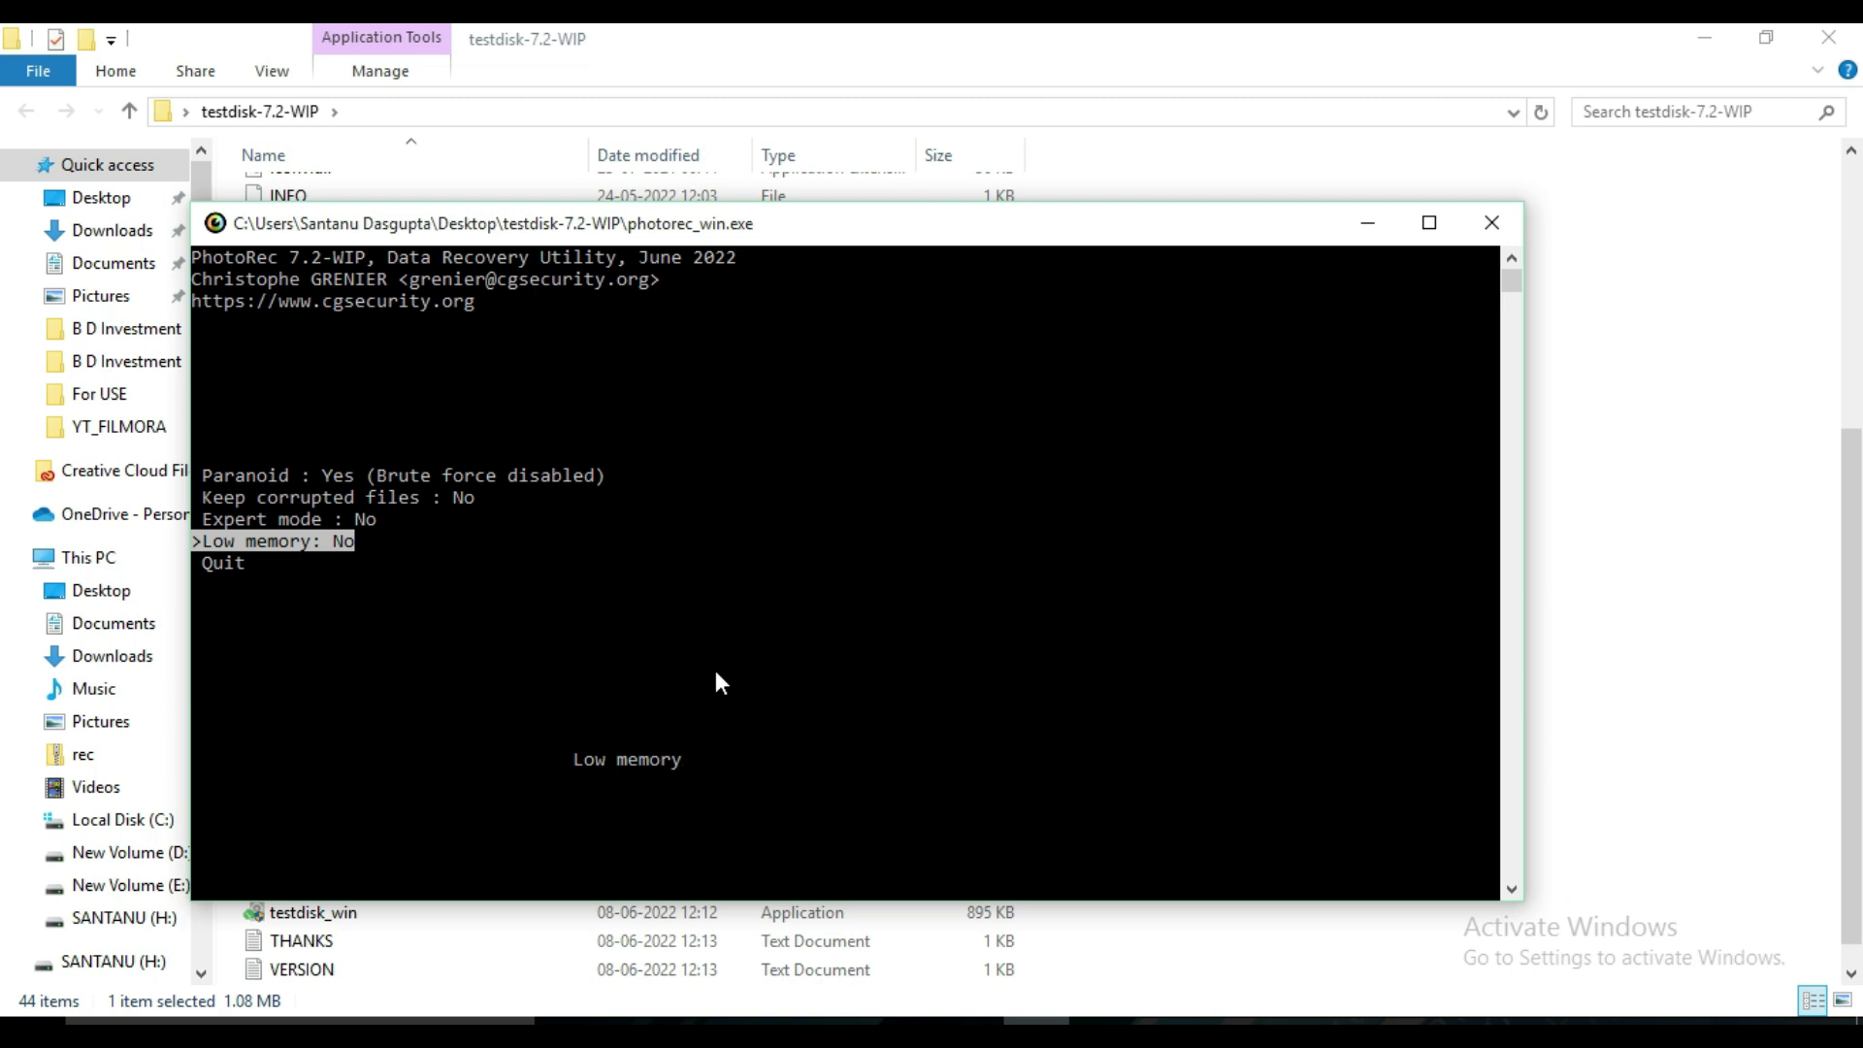
key(Down)
key(Return)
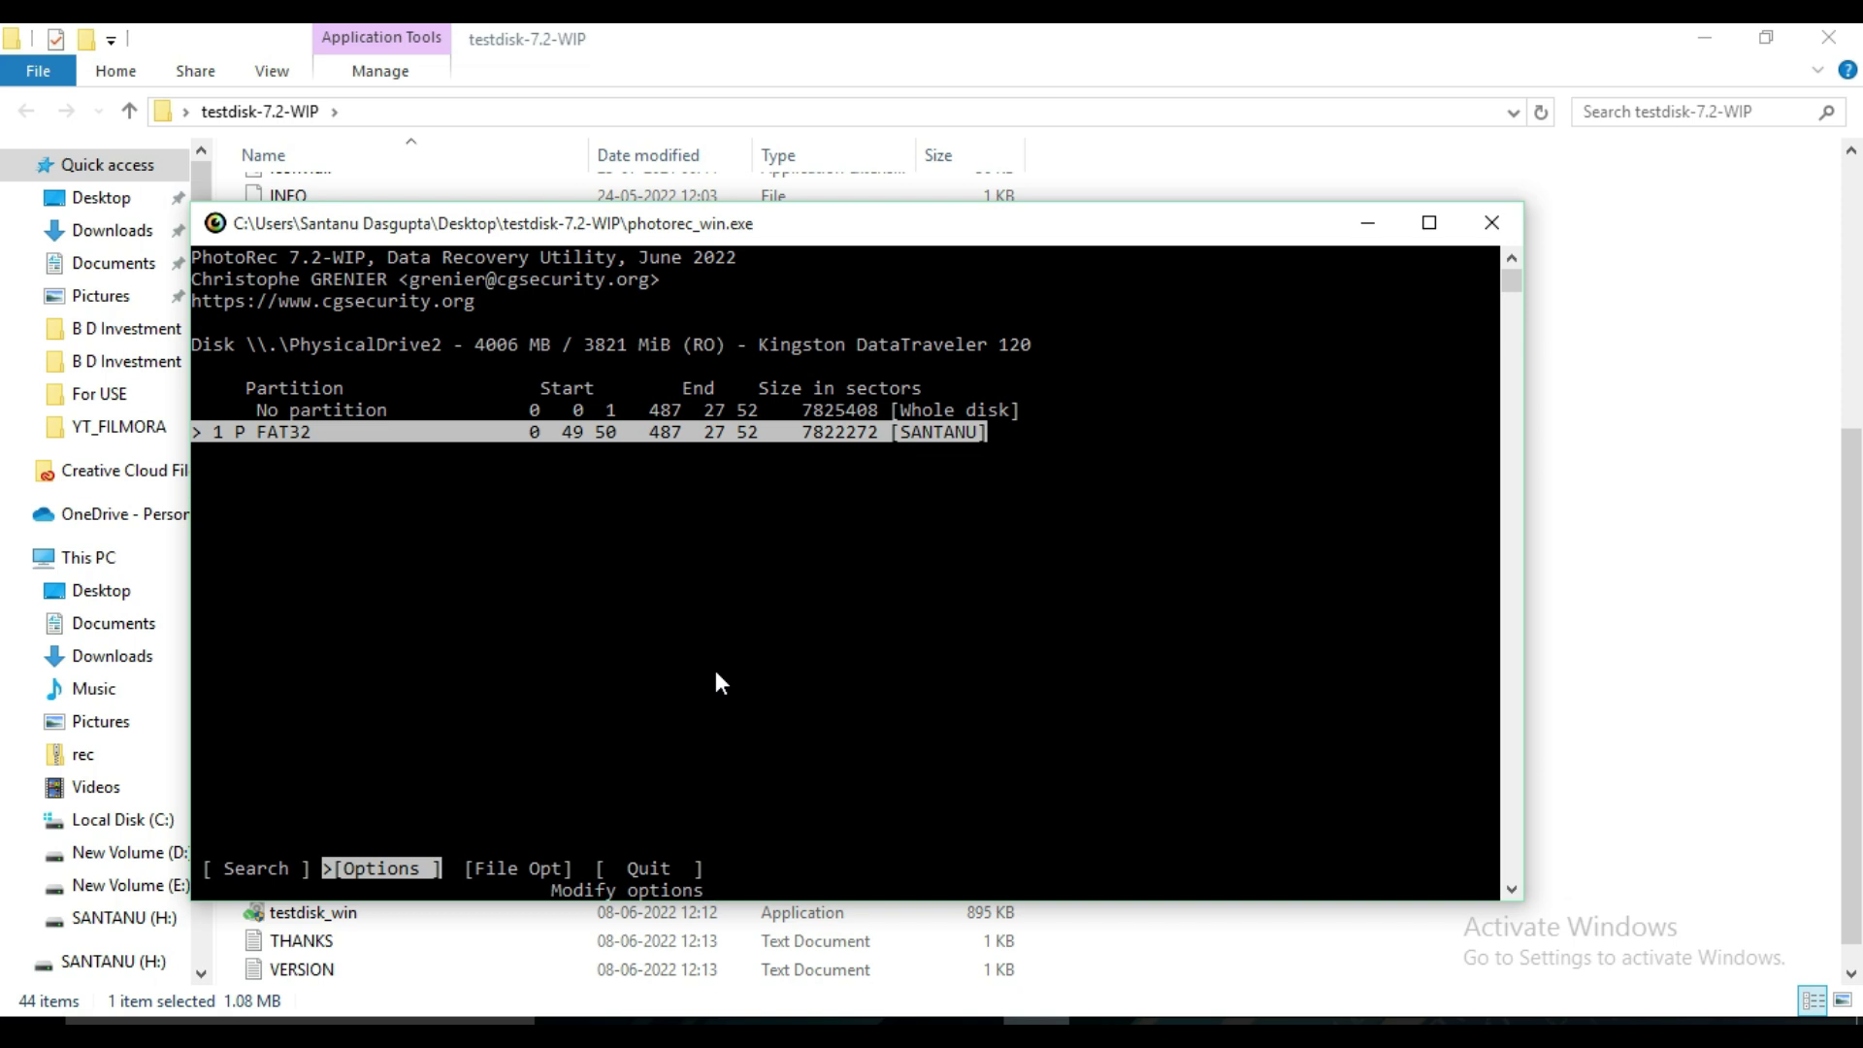
- Start the file recovery search on the FAT32 partition with filesystem type Other and Whole partition extraction
key(Right)
key(Left)
key(Left)
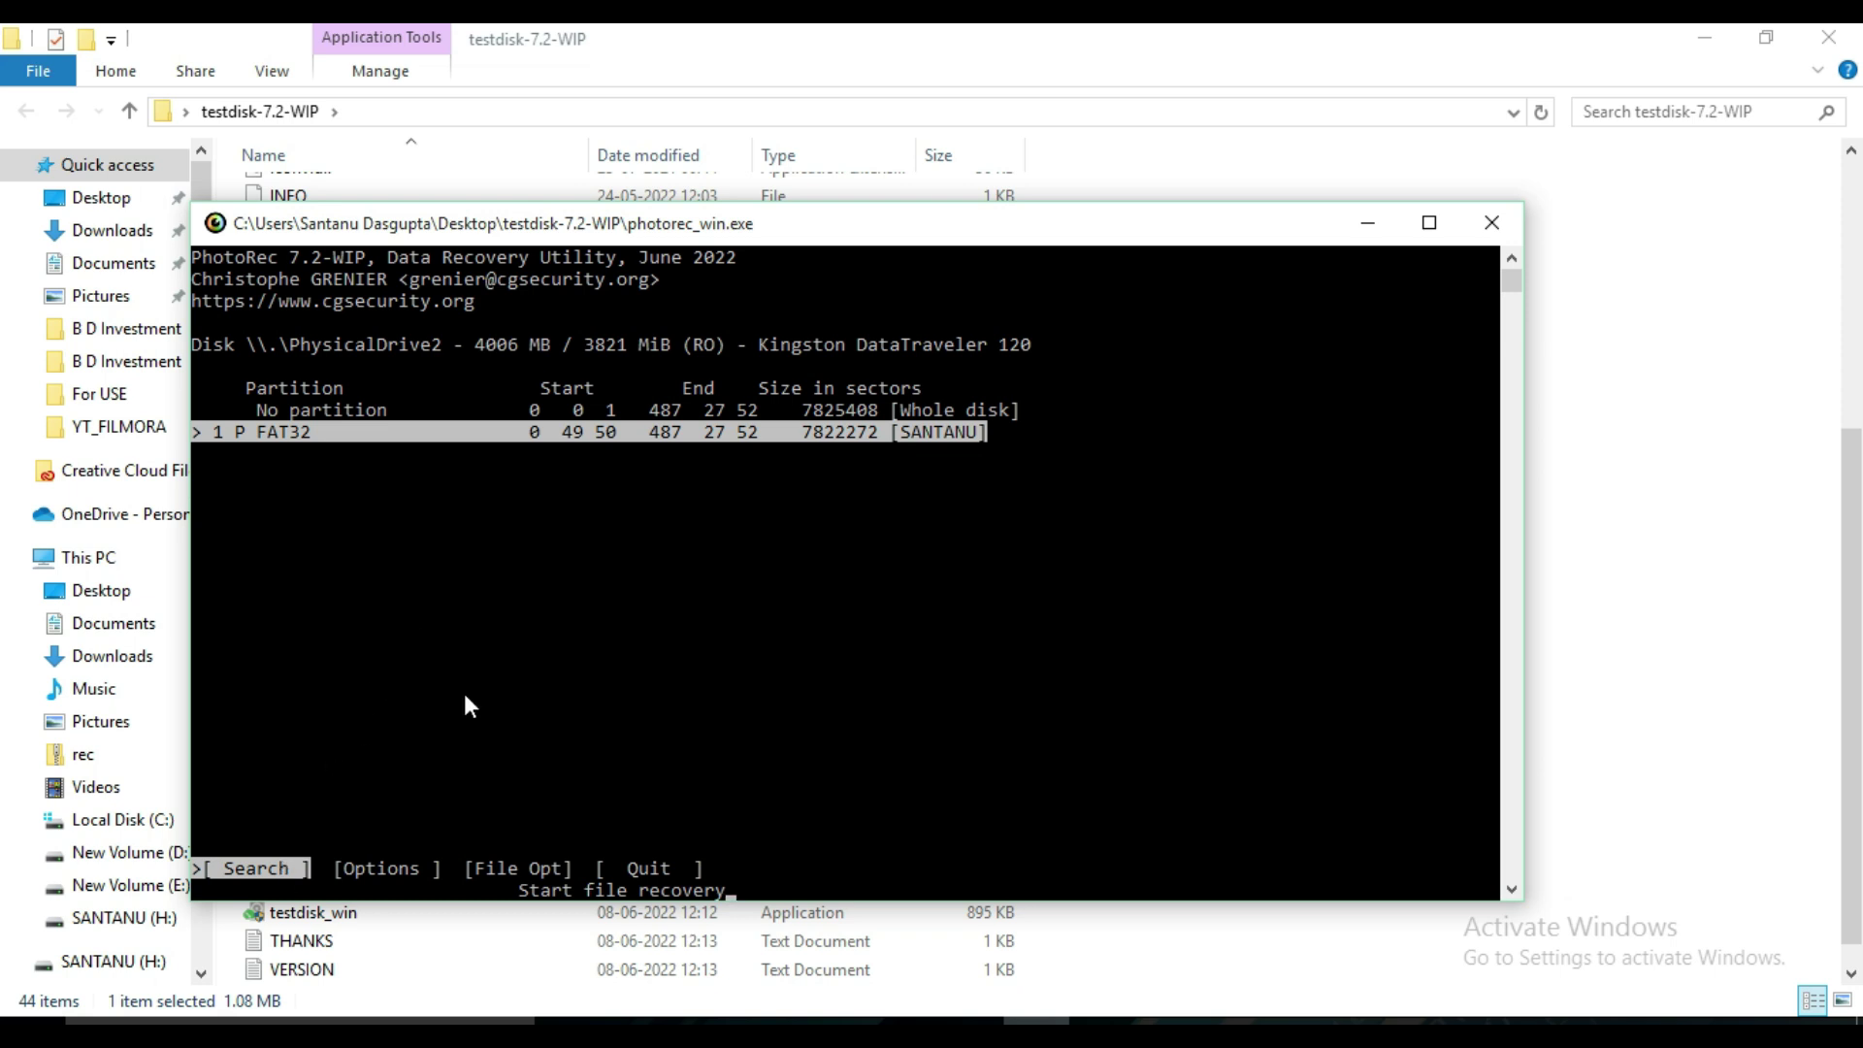
key(Return)
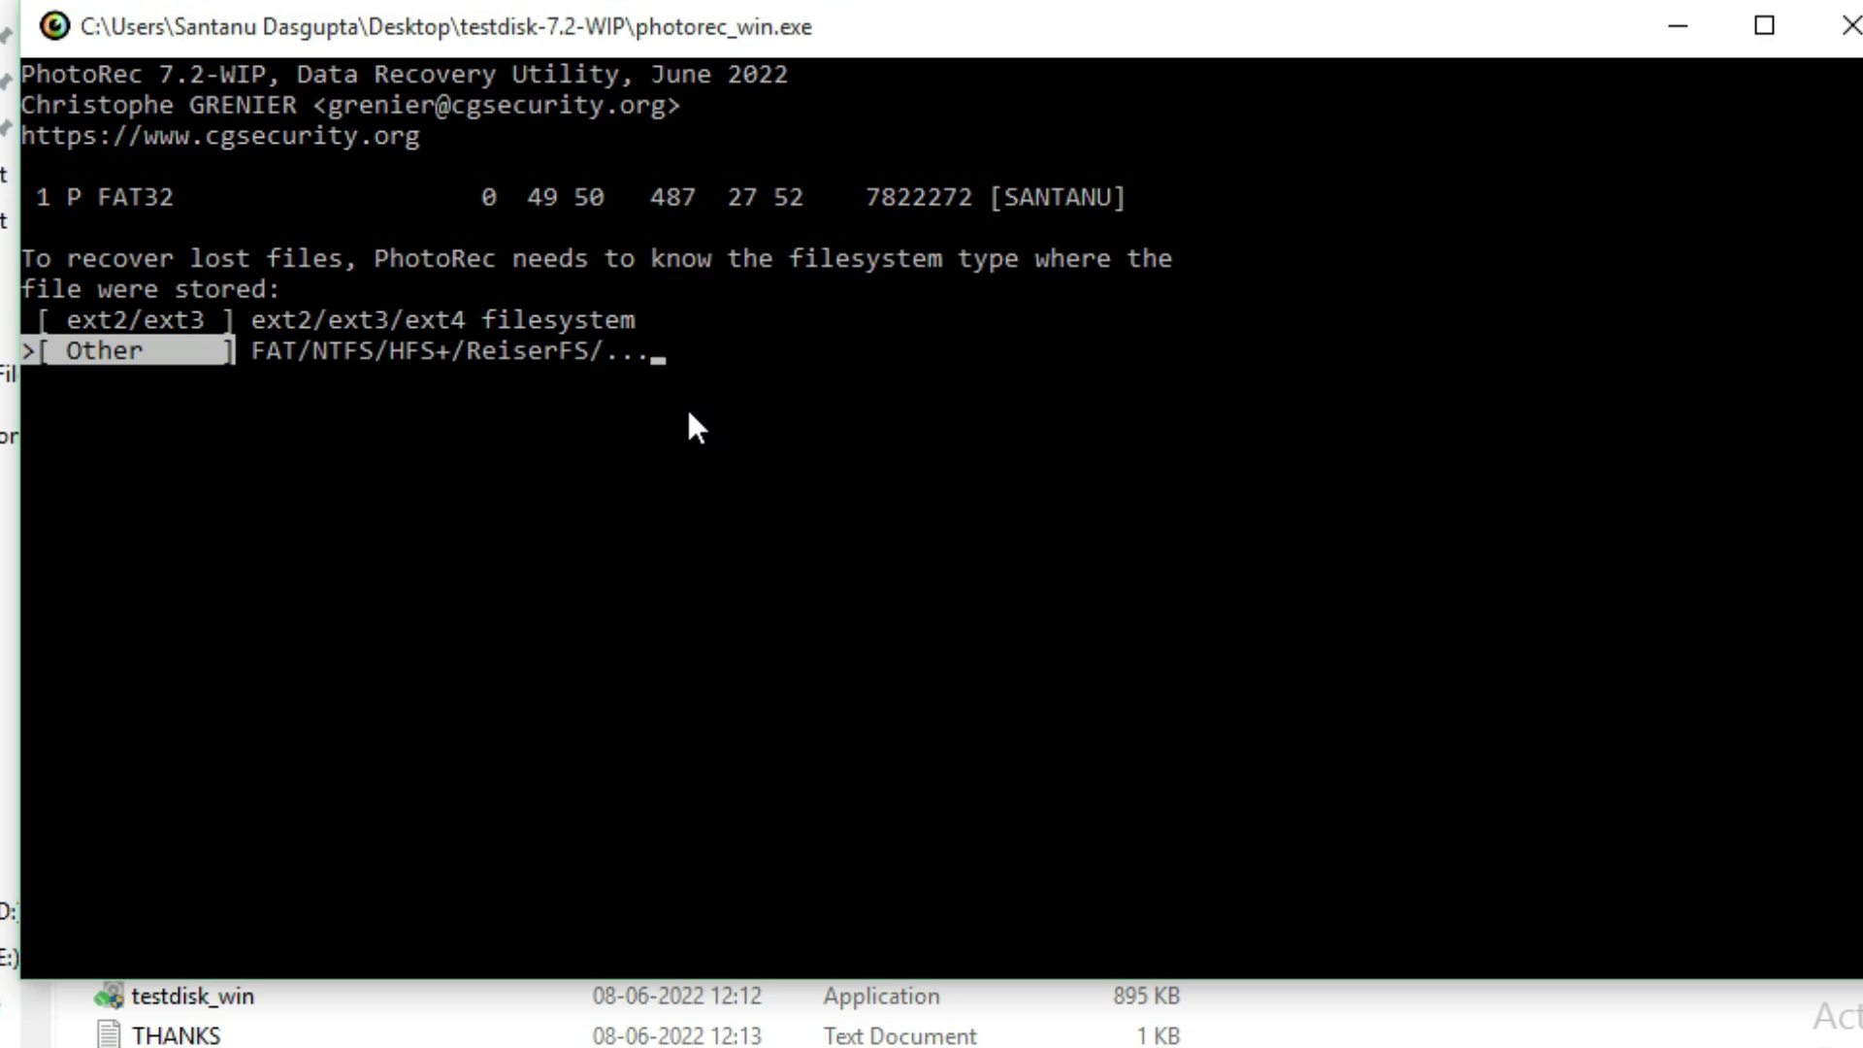
key(Up)
key(Down)
key(Return)
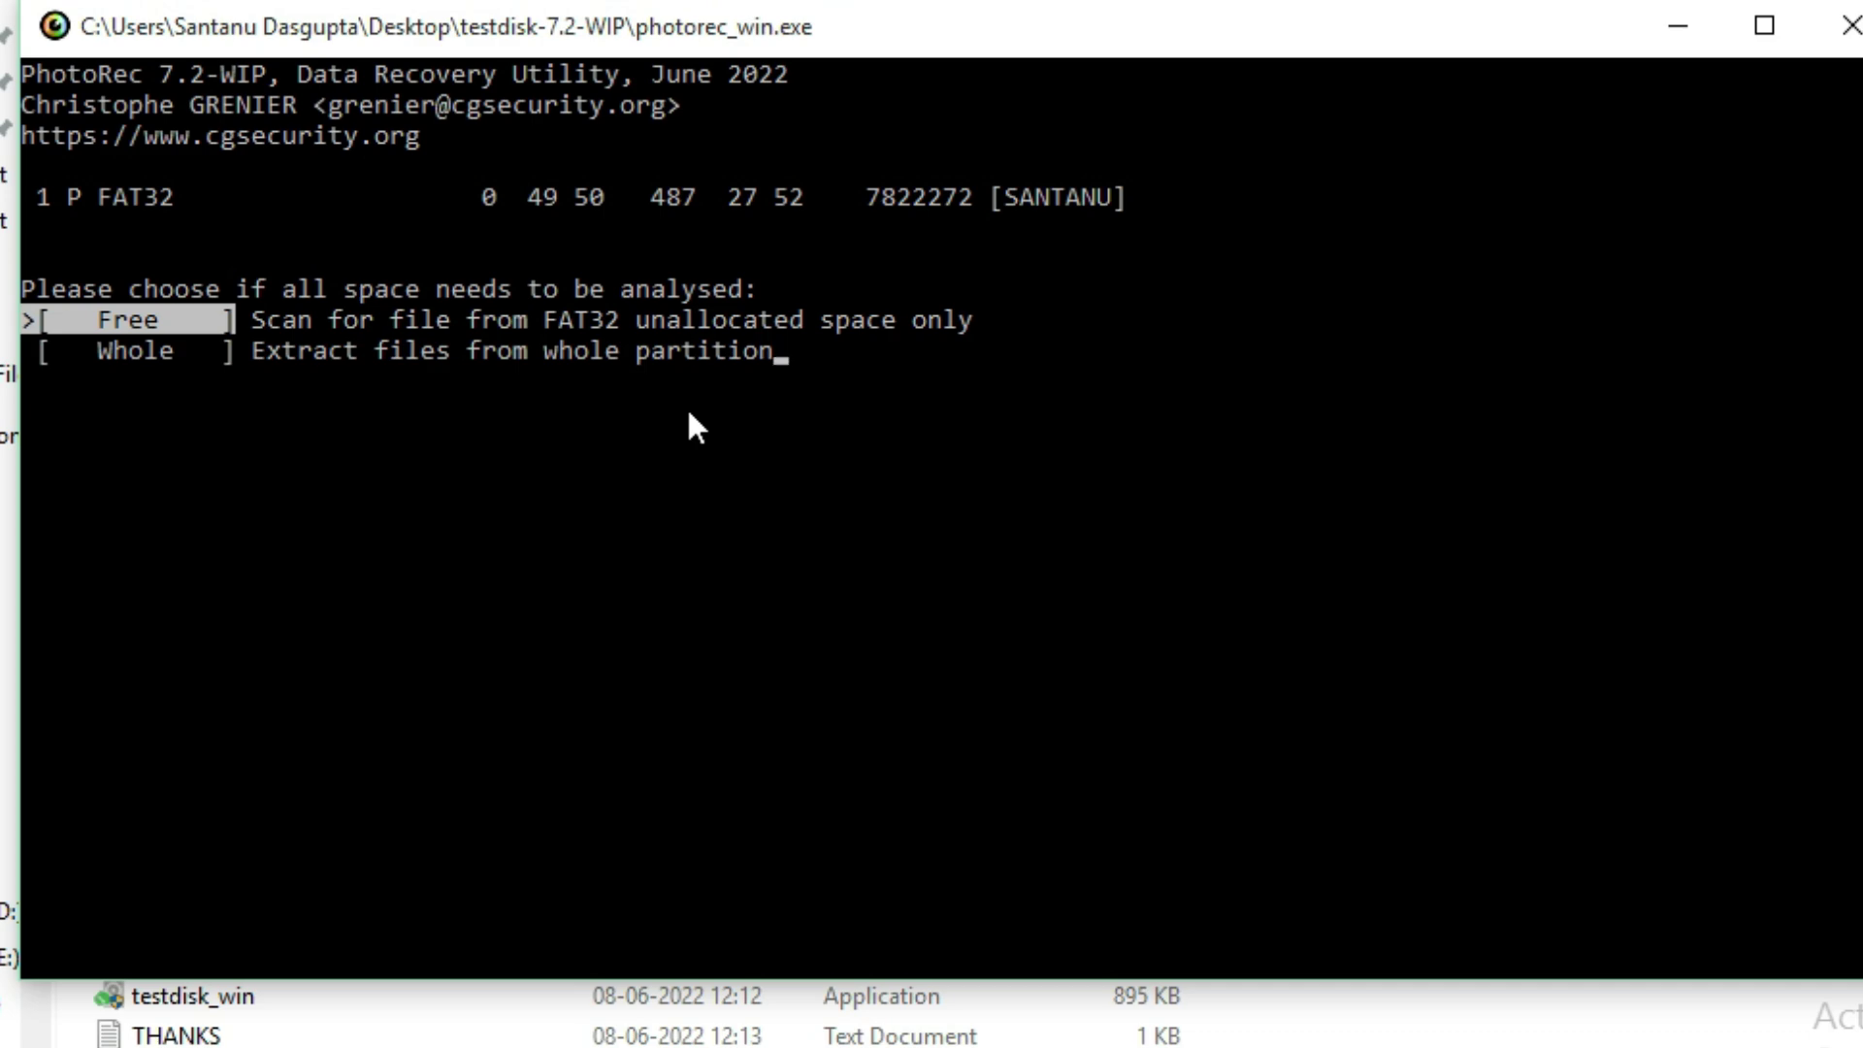
key(Down)
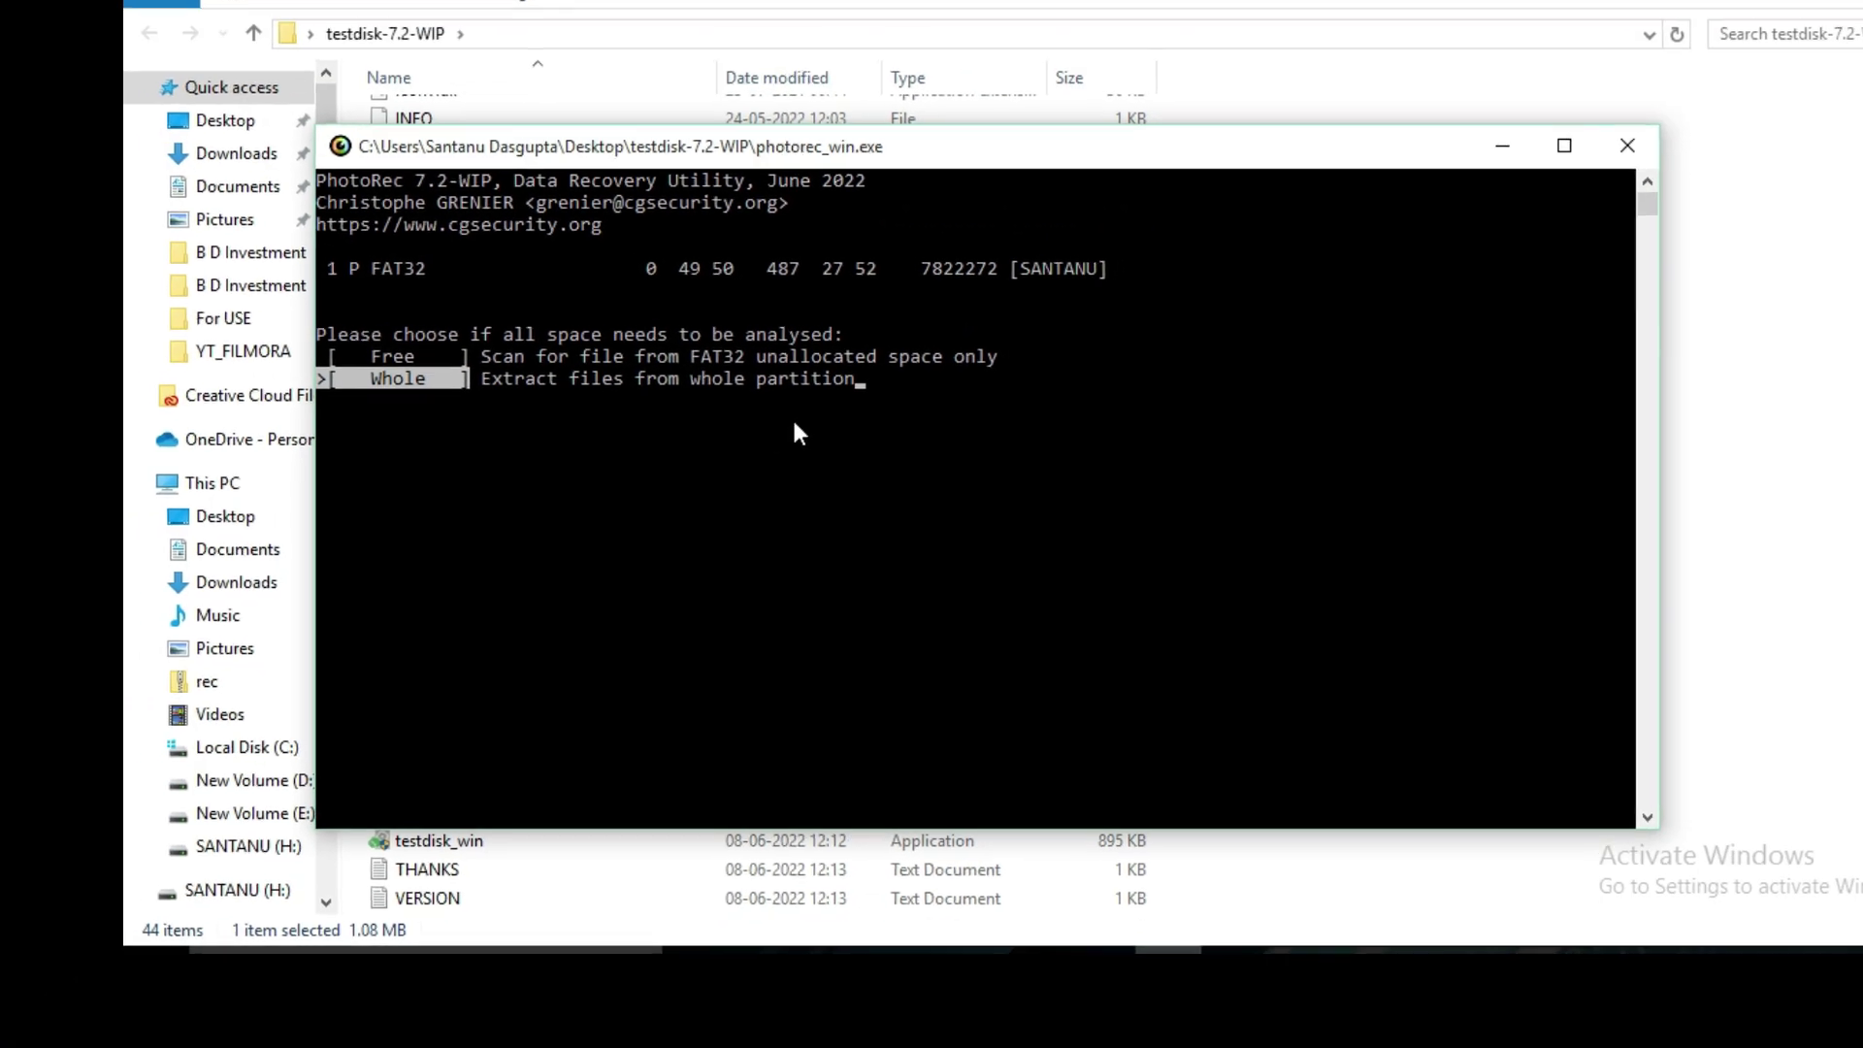
key(Return)
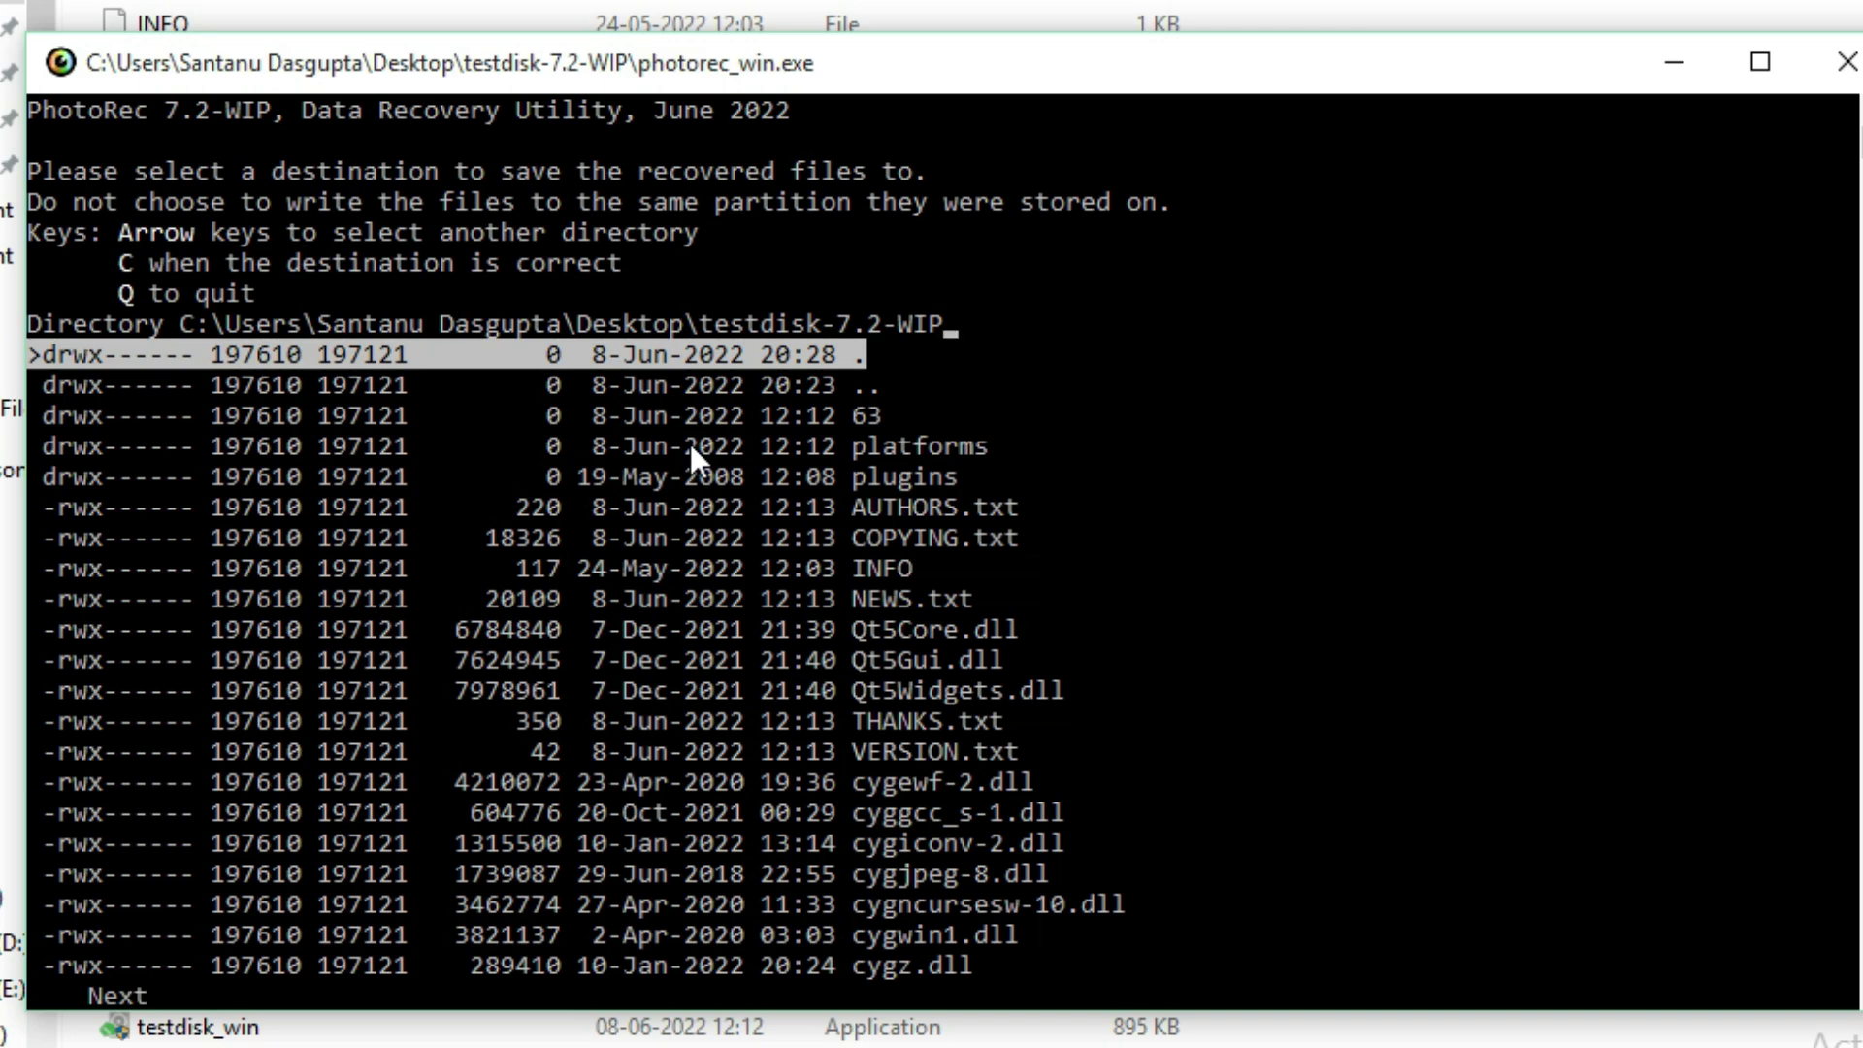
- Look through the entries of the testdisk-7.2-WIP directory in the destination chooser and return to its first entry
key(Down)
key(Down)
key(Down)
key(Down)
key(Down)
key(Down)
key(Down)
key(Down)
key(Down)
key(Down)
key(Down)
key(Down)
key(Down)
key(Down)
key(Down)
key(Down)
key(Down)
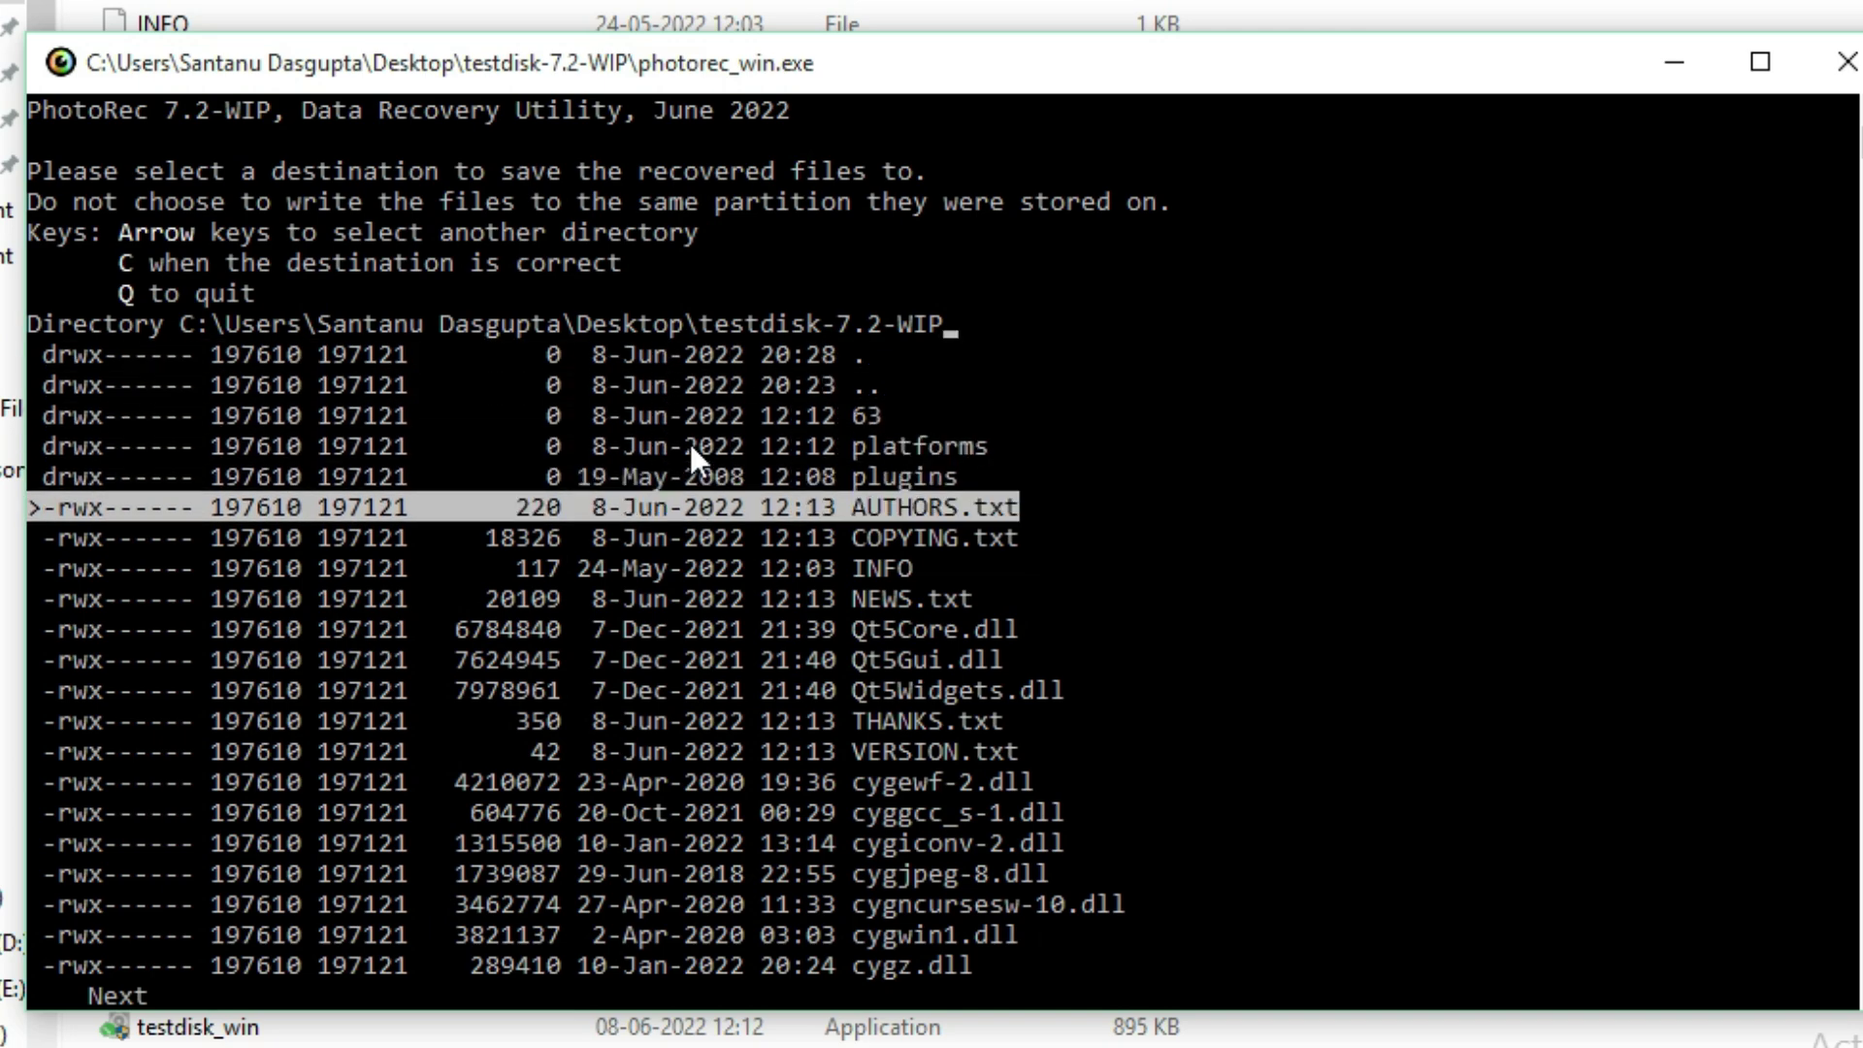
key(Up)
key(Up)
key(Up)
key(Up)
key(Up)
key(Up)
key(Up)
key(Up)
key(Up)
key(Up)
key(Up)
key(Up)
key(Up)
key(Up)
key(Up)
key(Up)
key(Up)
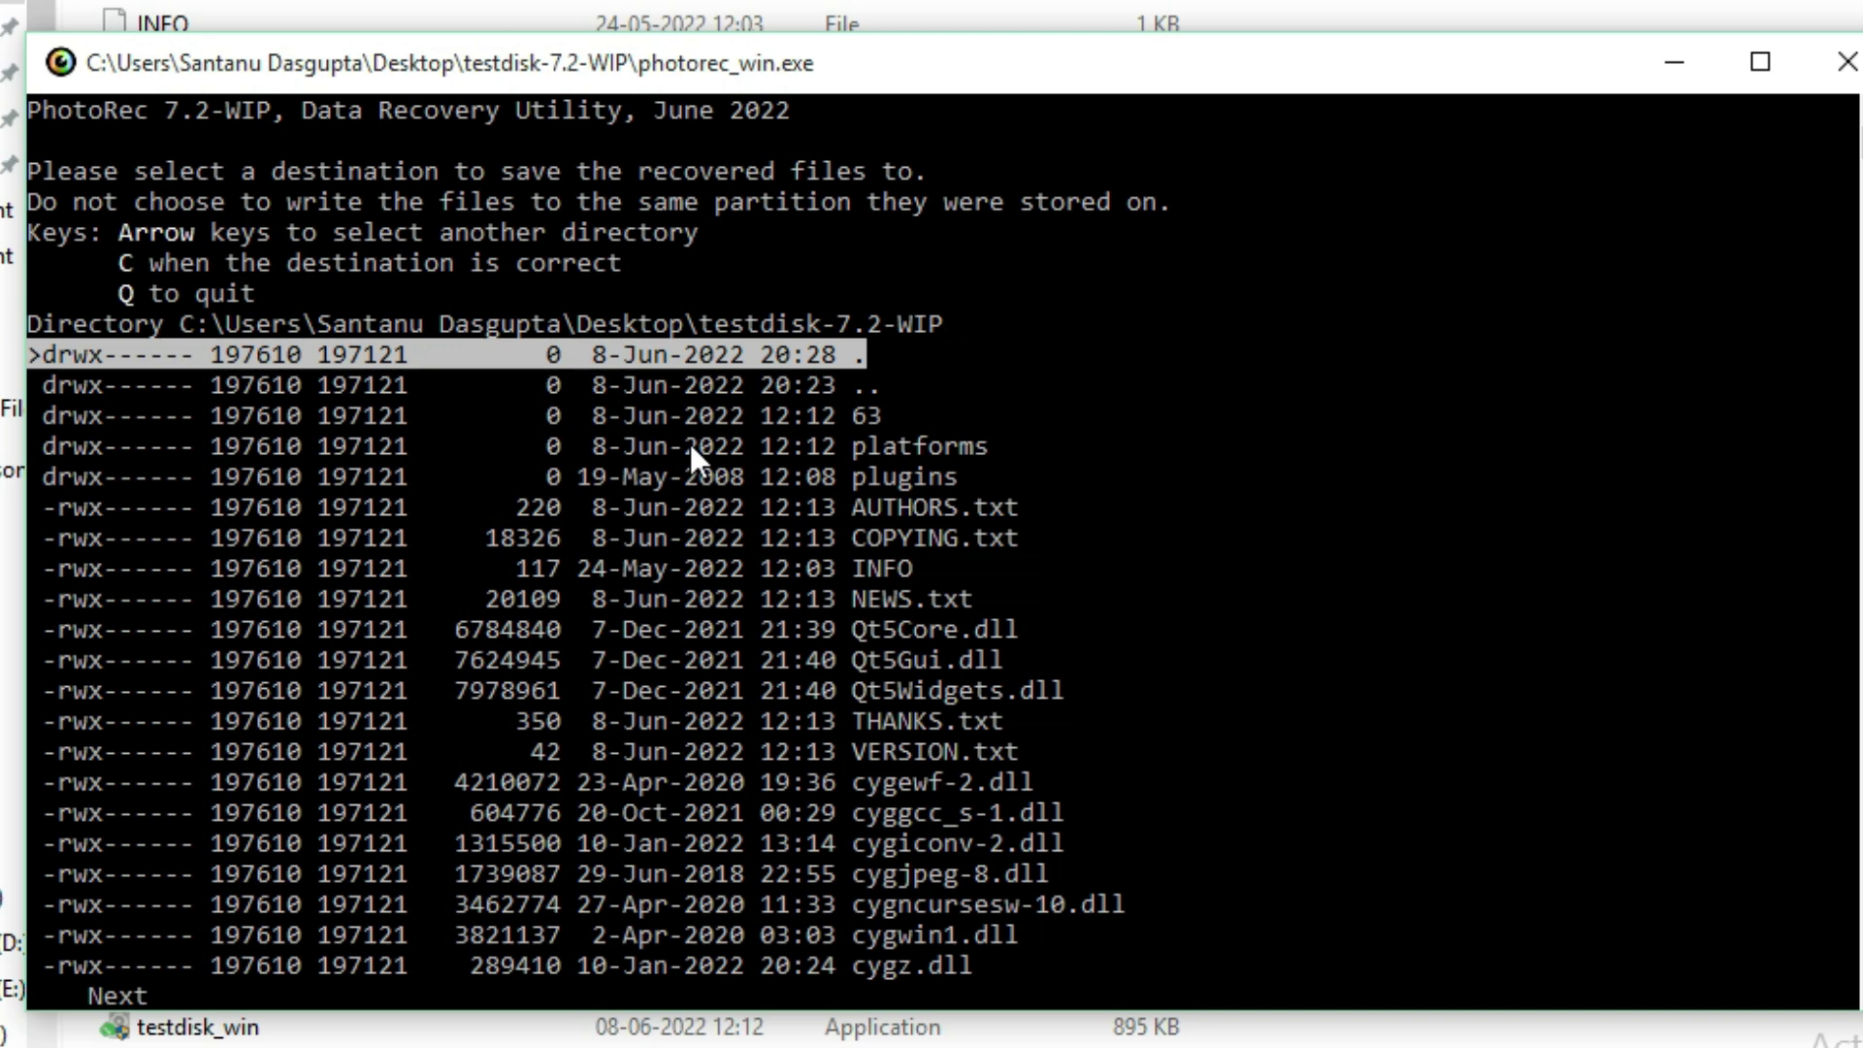
- Go up to the drive list, choose drive h as the destination for recovered files and start the recovery
key(Left)
key(Left)
key(Left)
key(Left)
key(Left)
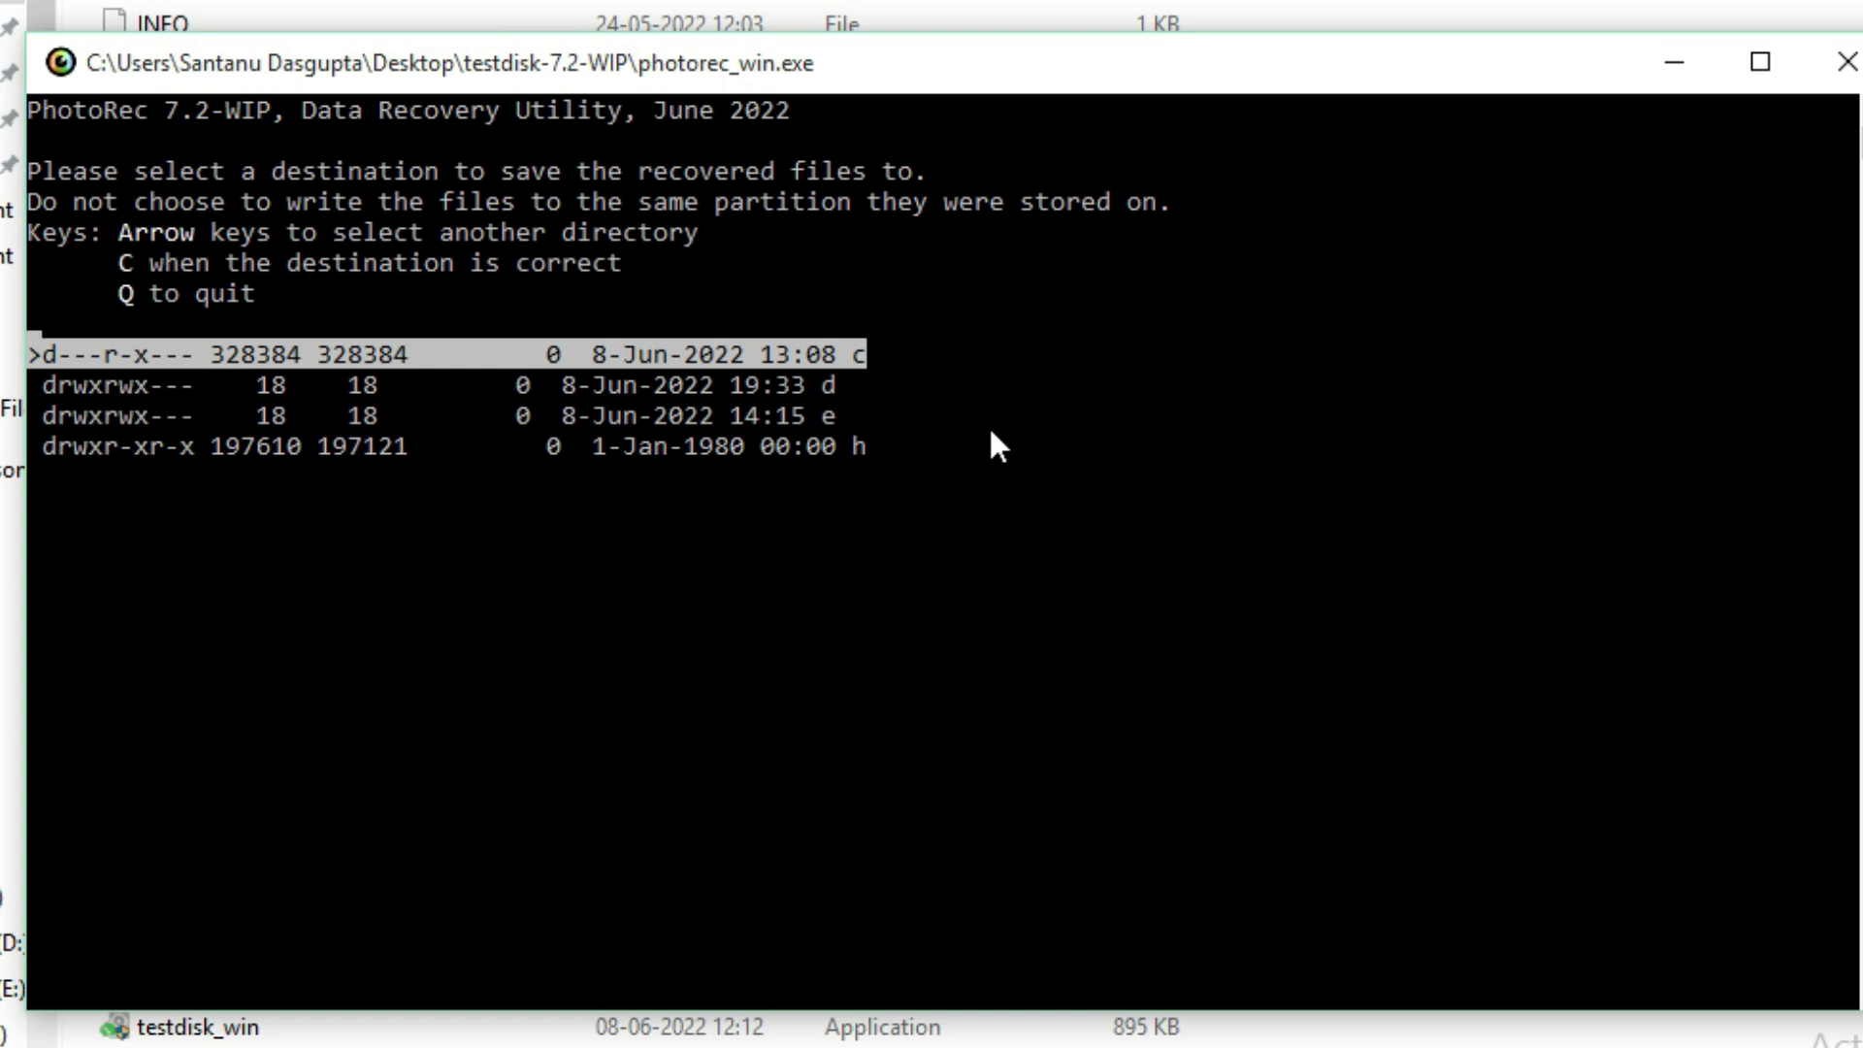
key(Down)
key(Down)
key(Down)
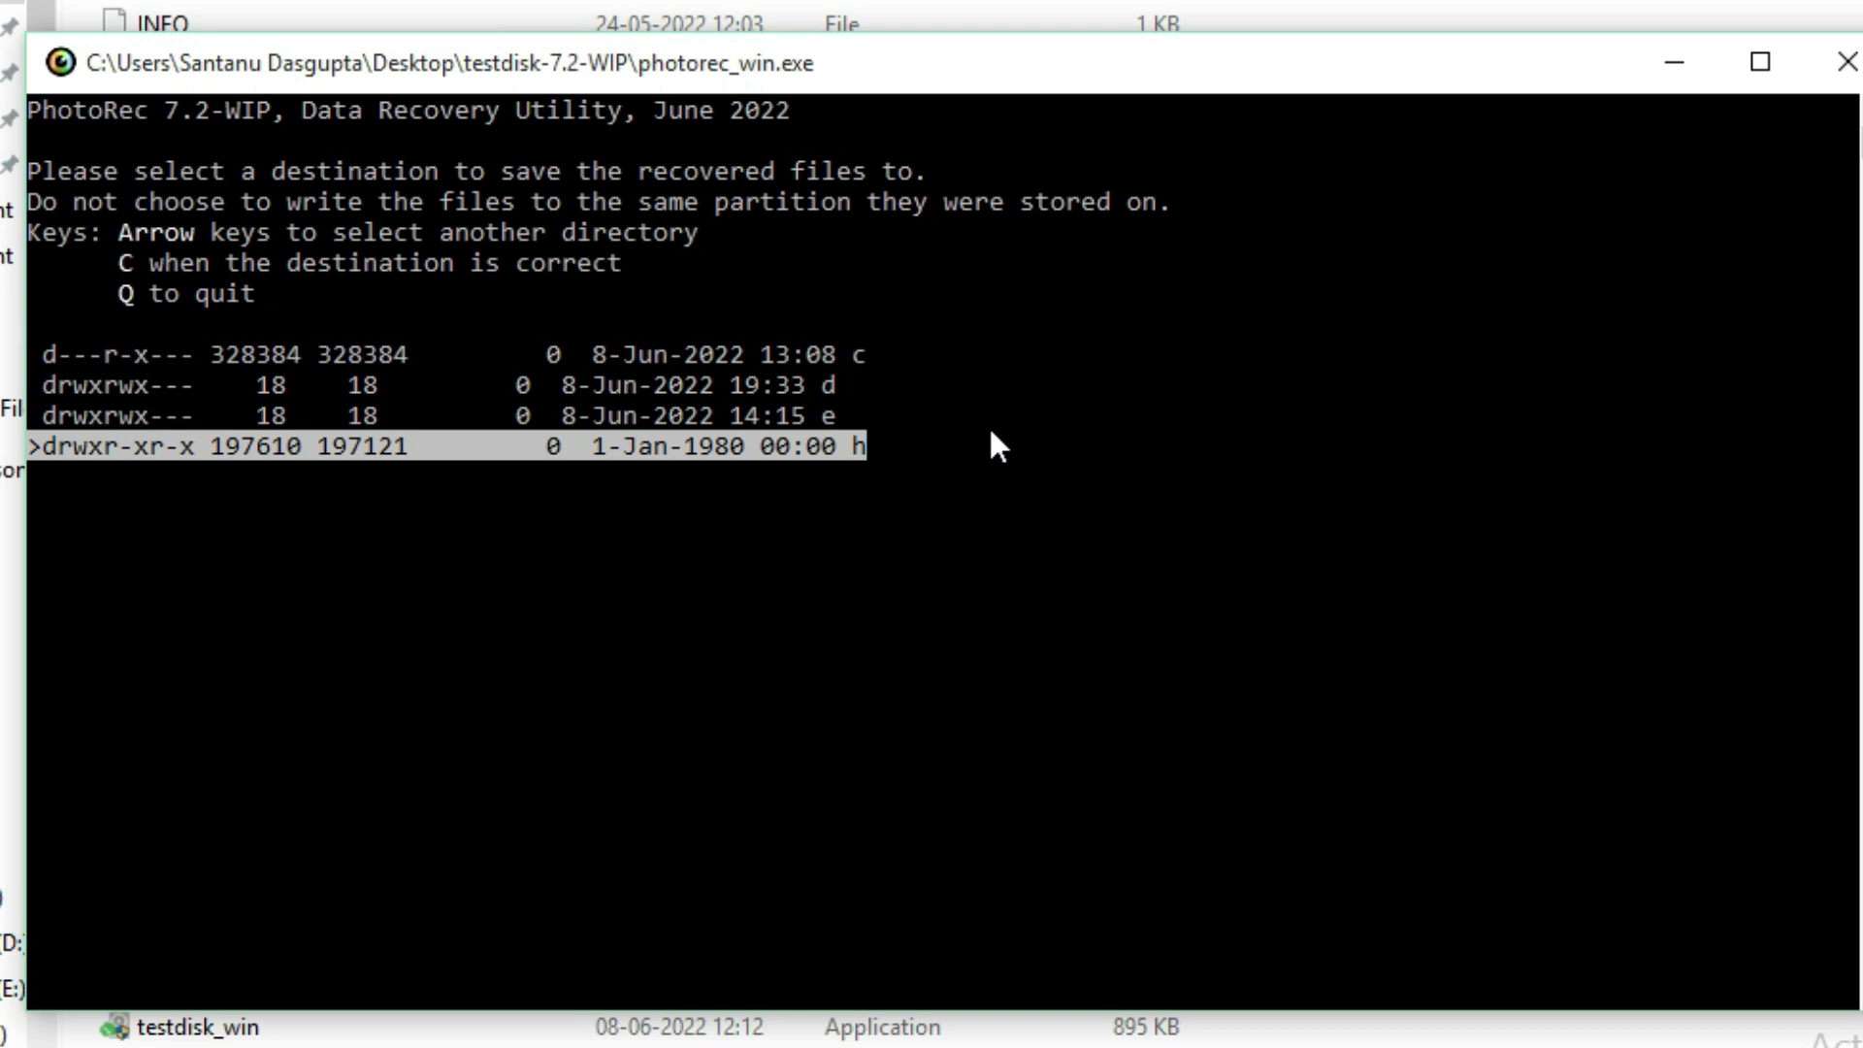
key(Return)
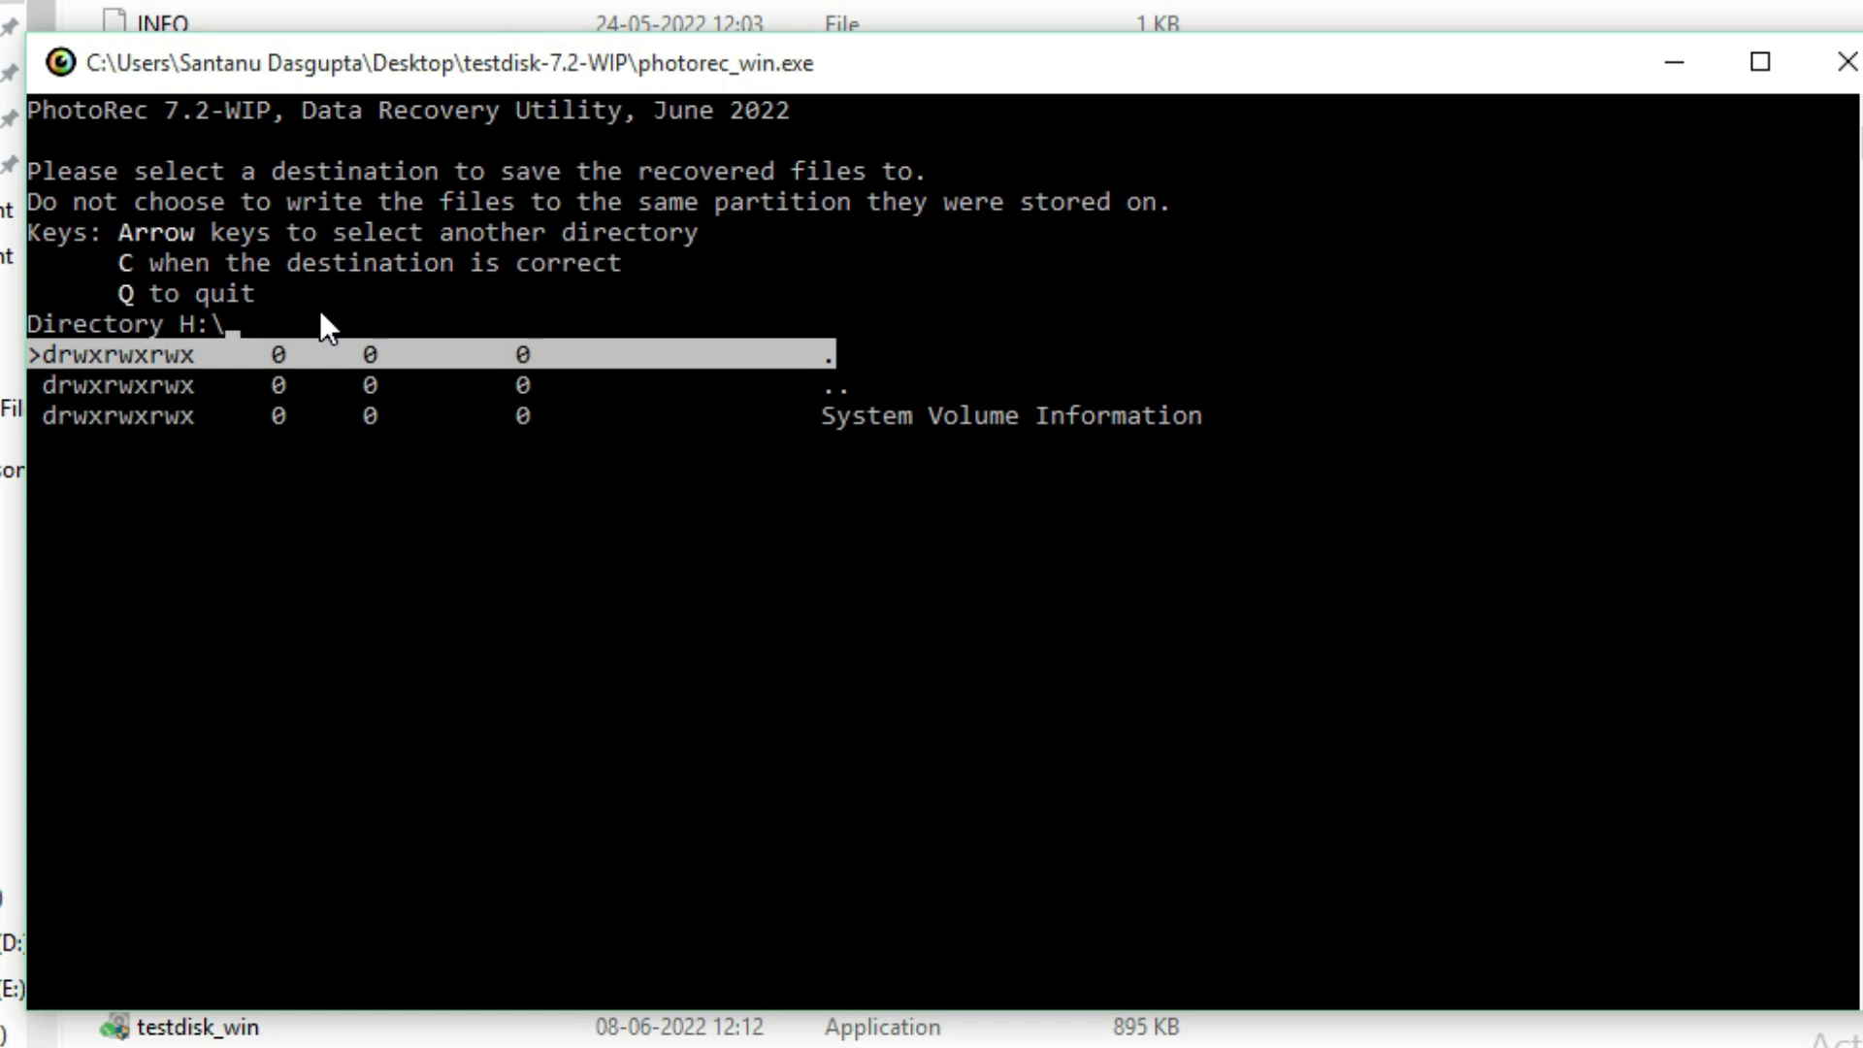
key(Return)
key(c)
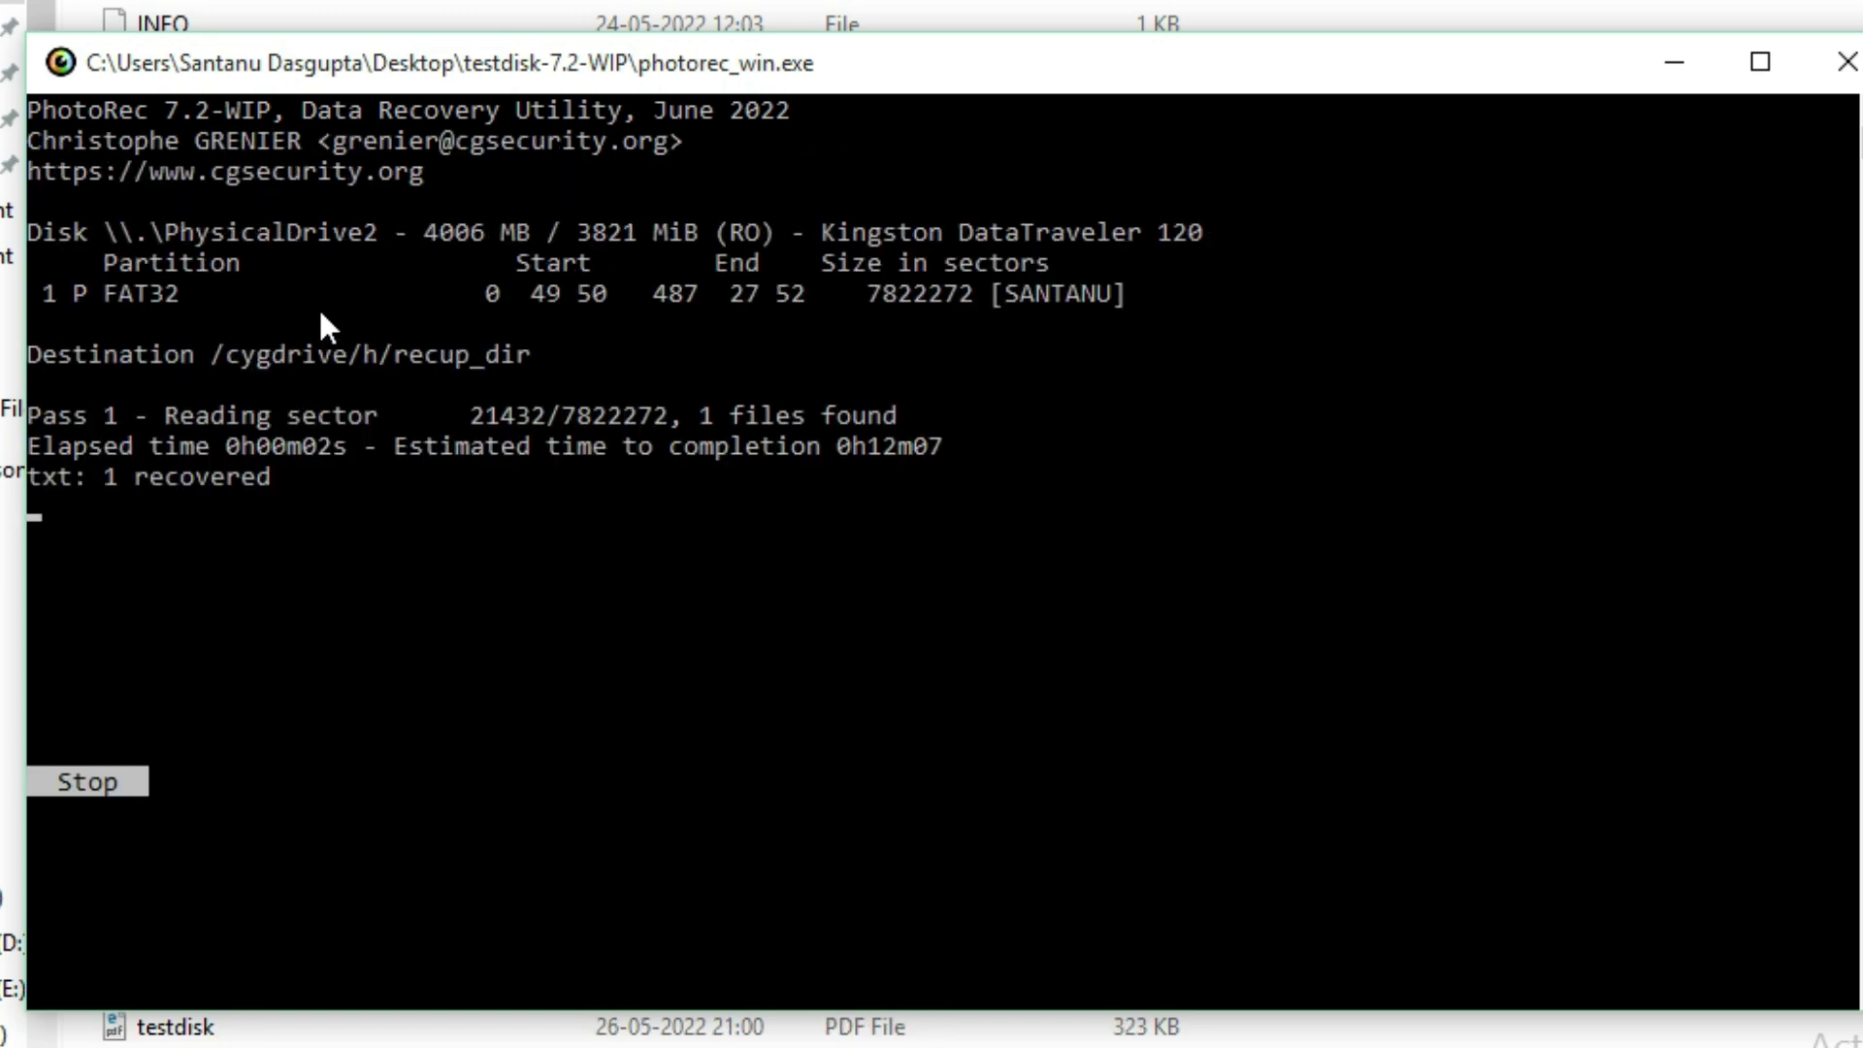
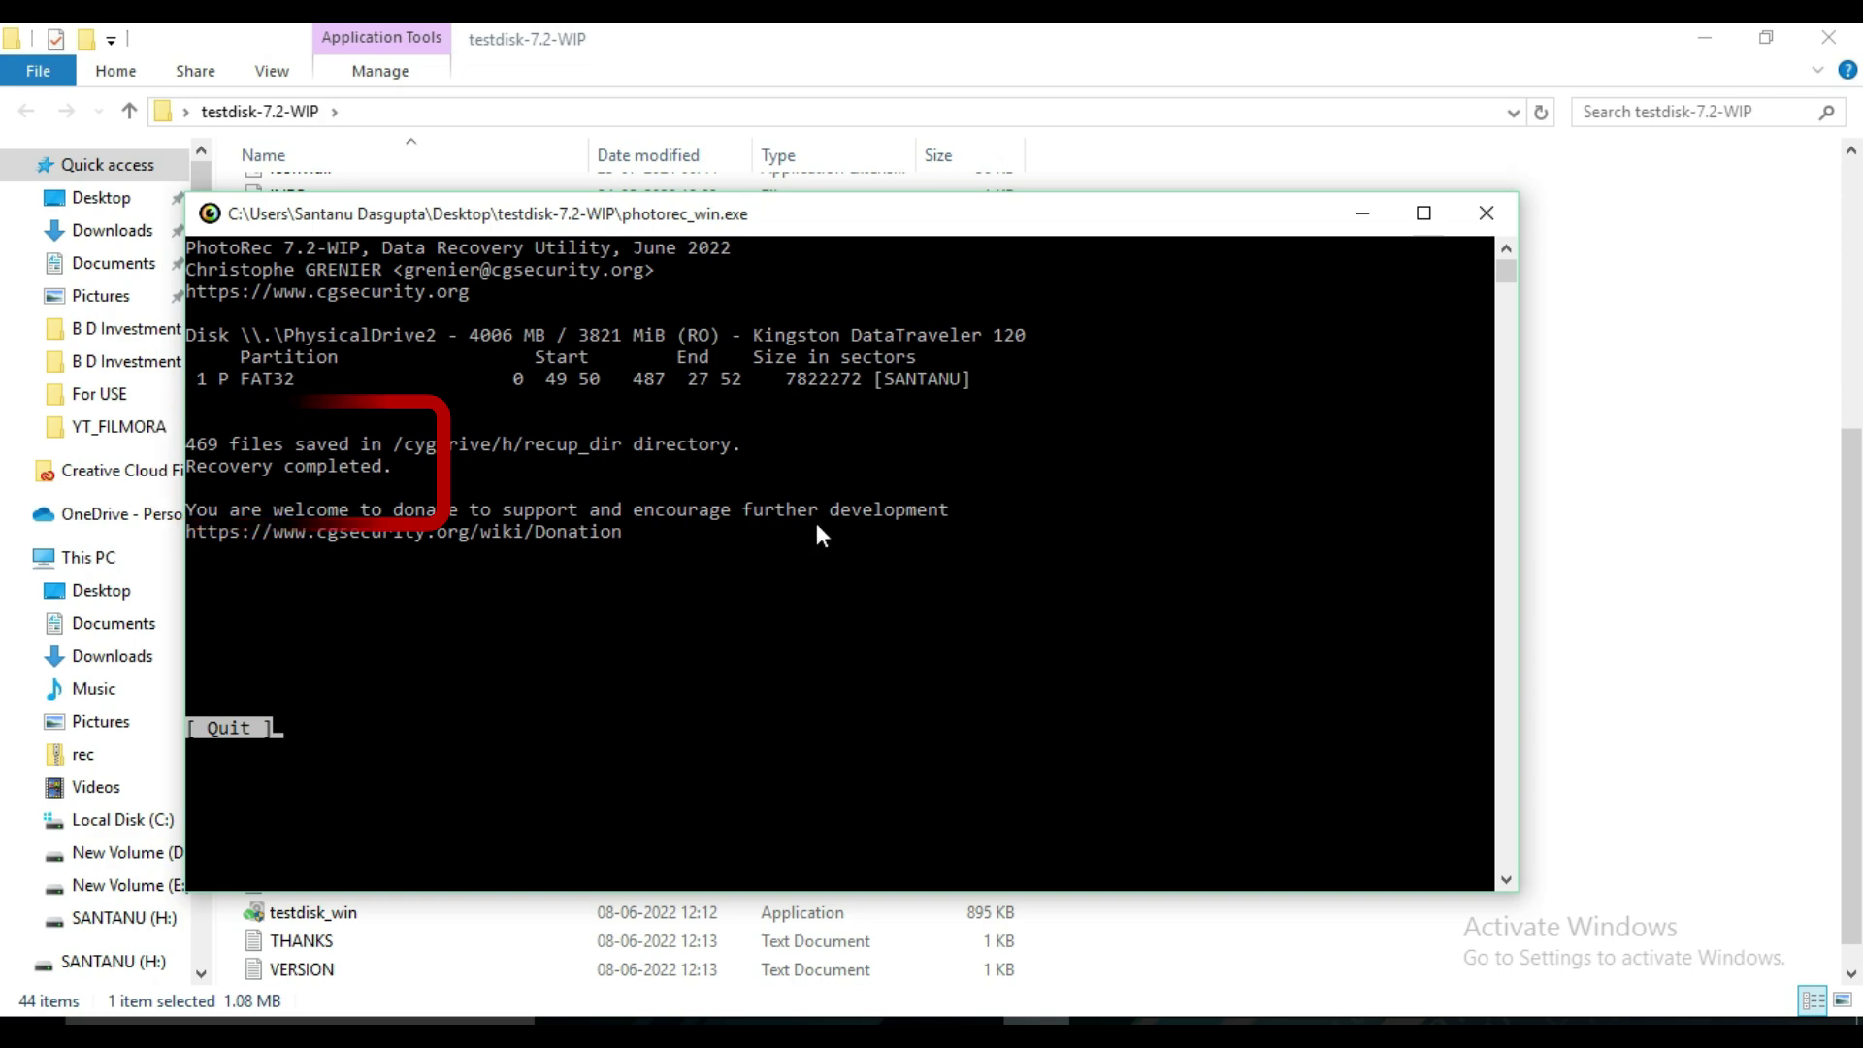
- Minimize the recovery and testdisk-7.2-WIP windows, and open the recup_dir.1 folder on the H: drive in File Explorer
click(1355, 219)
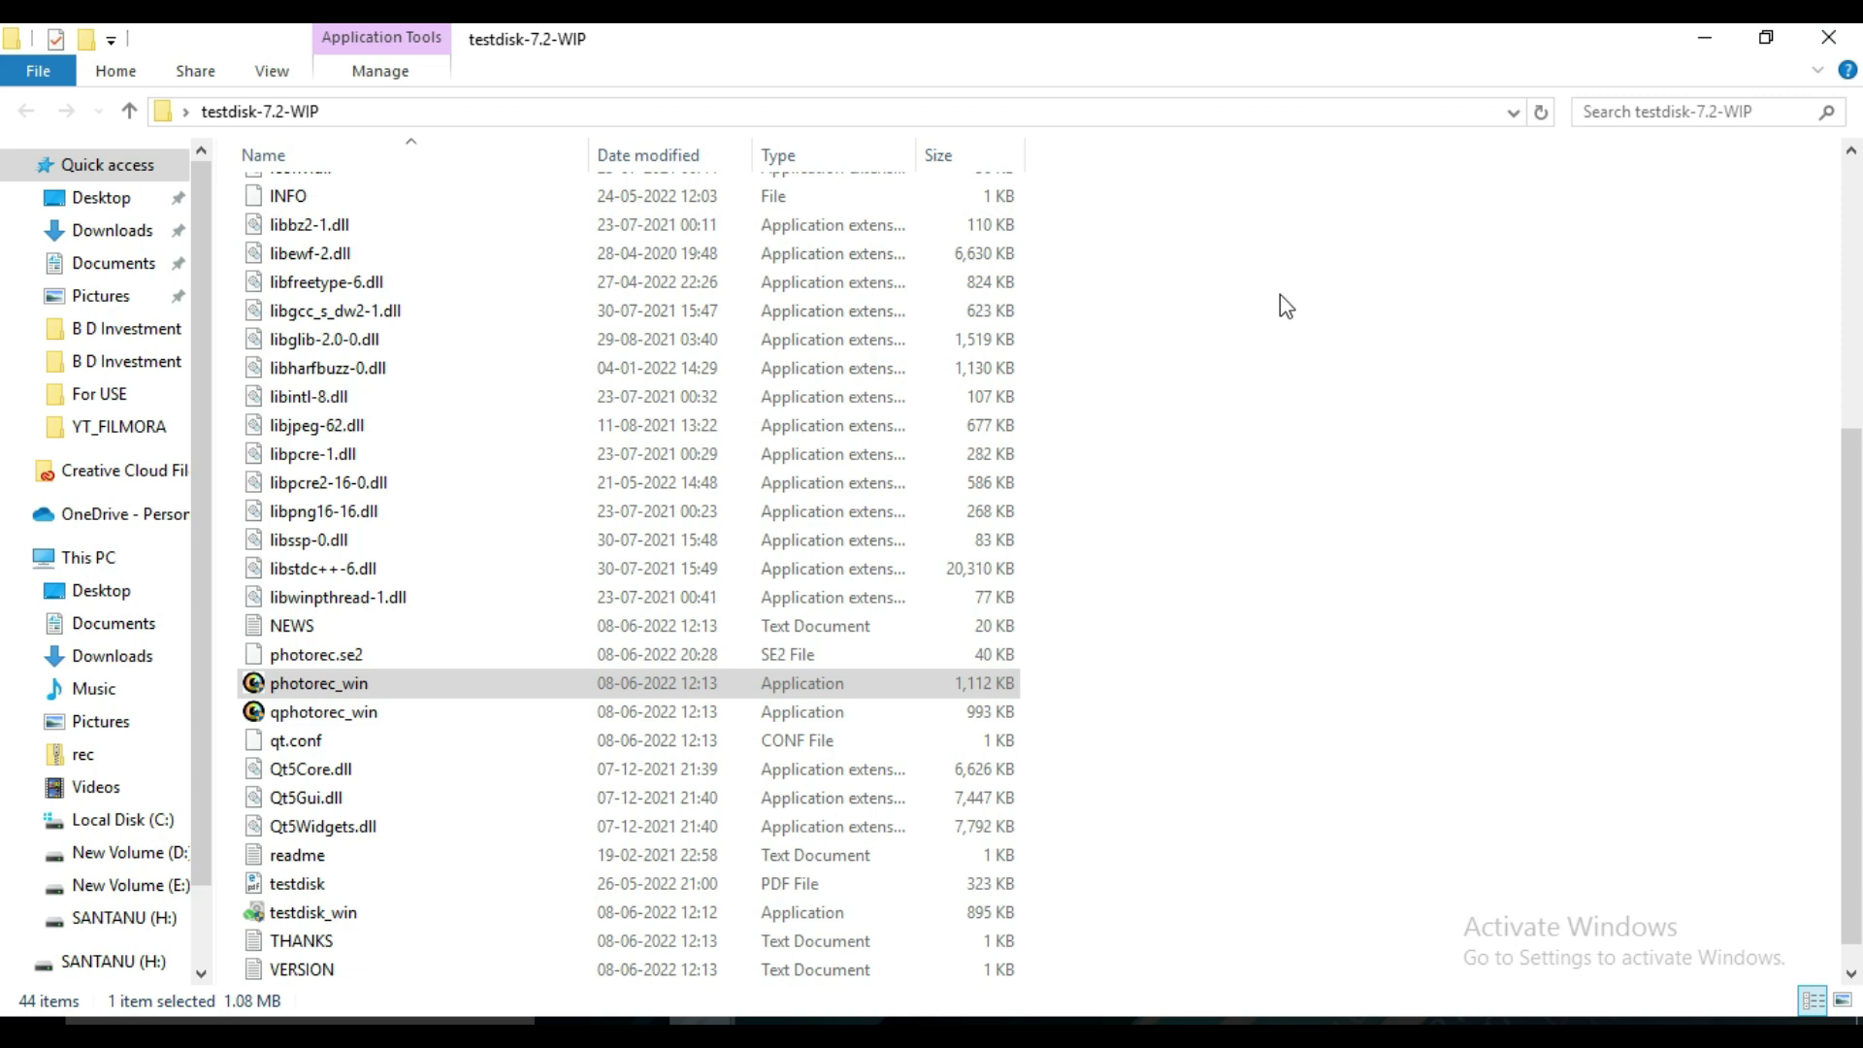
click(1698, 42)
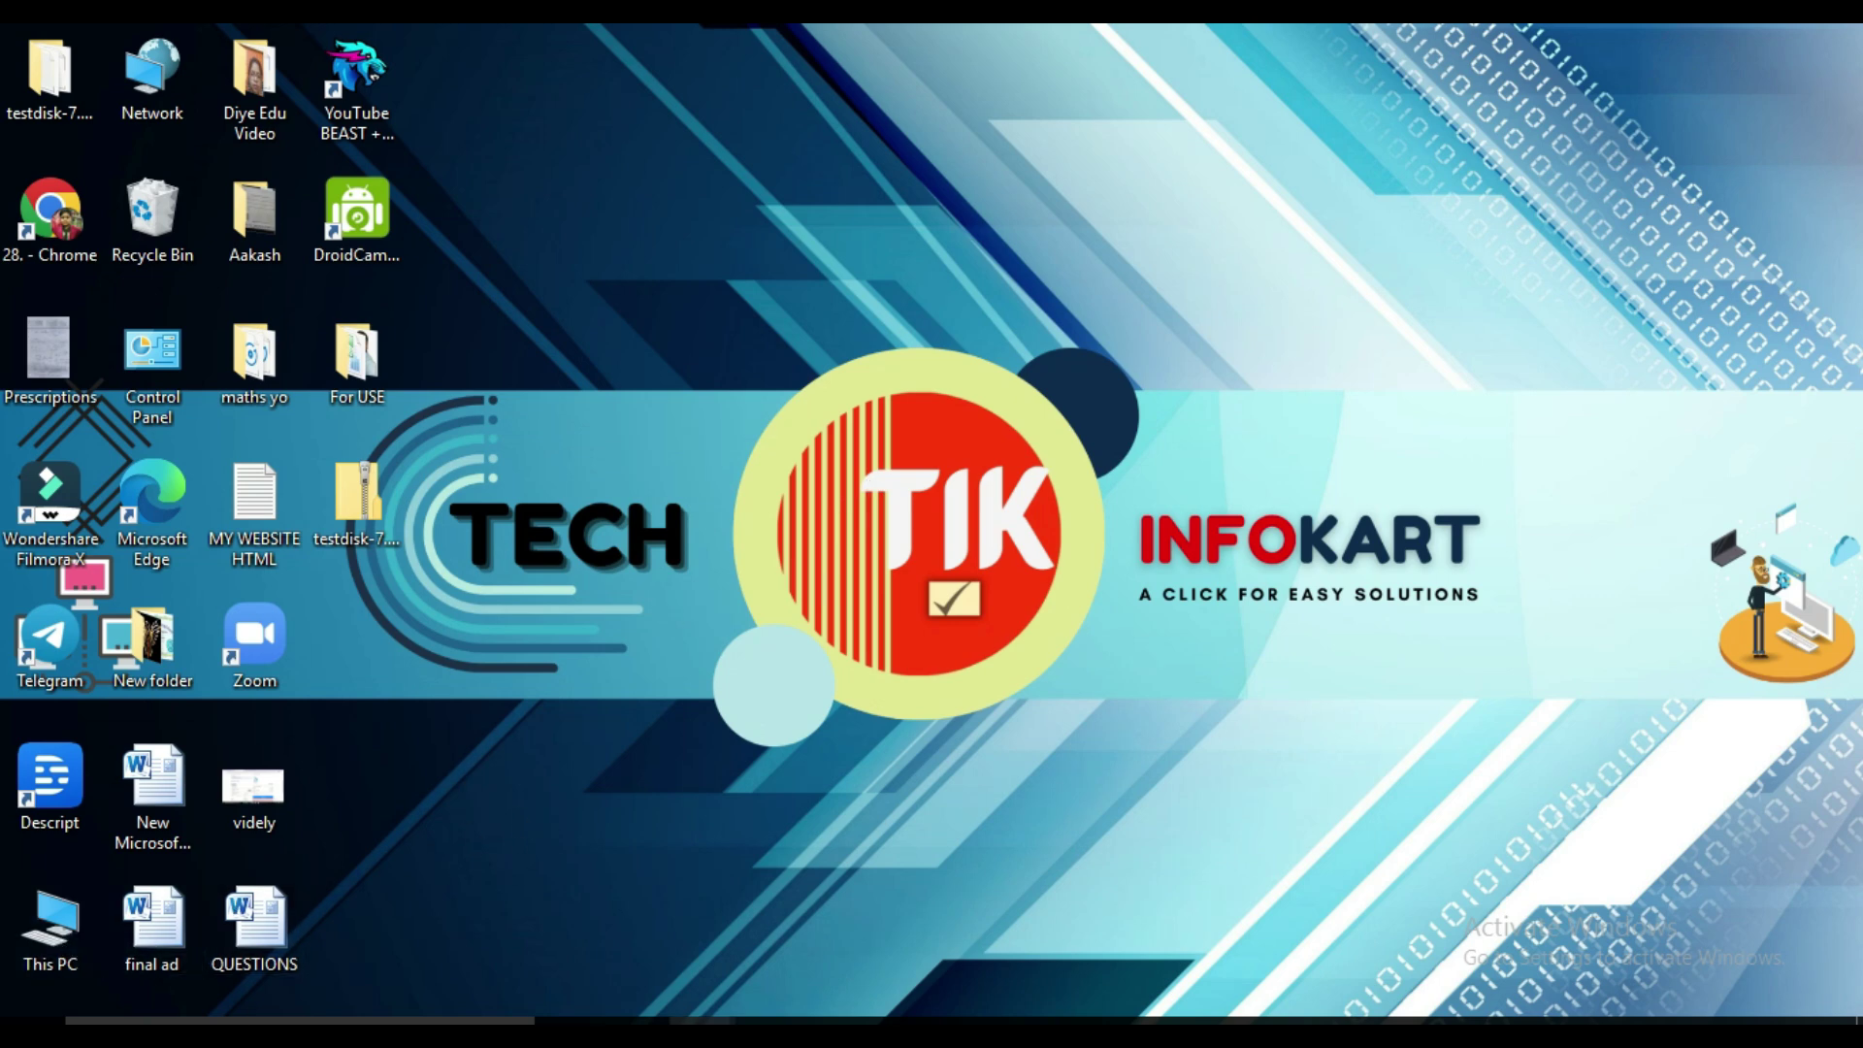
mouse_move(699, 1019)
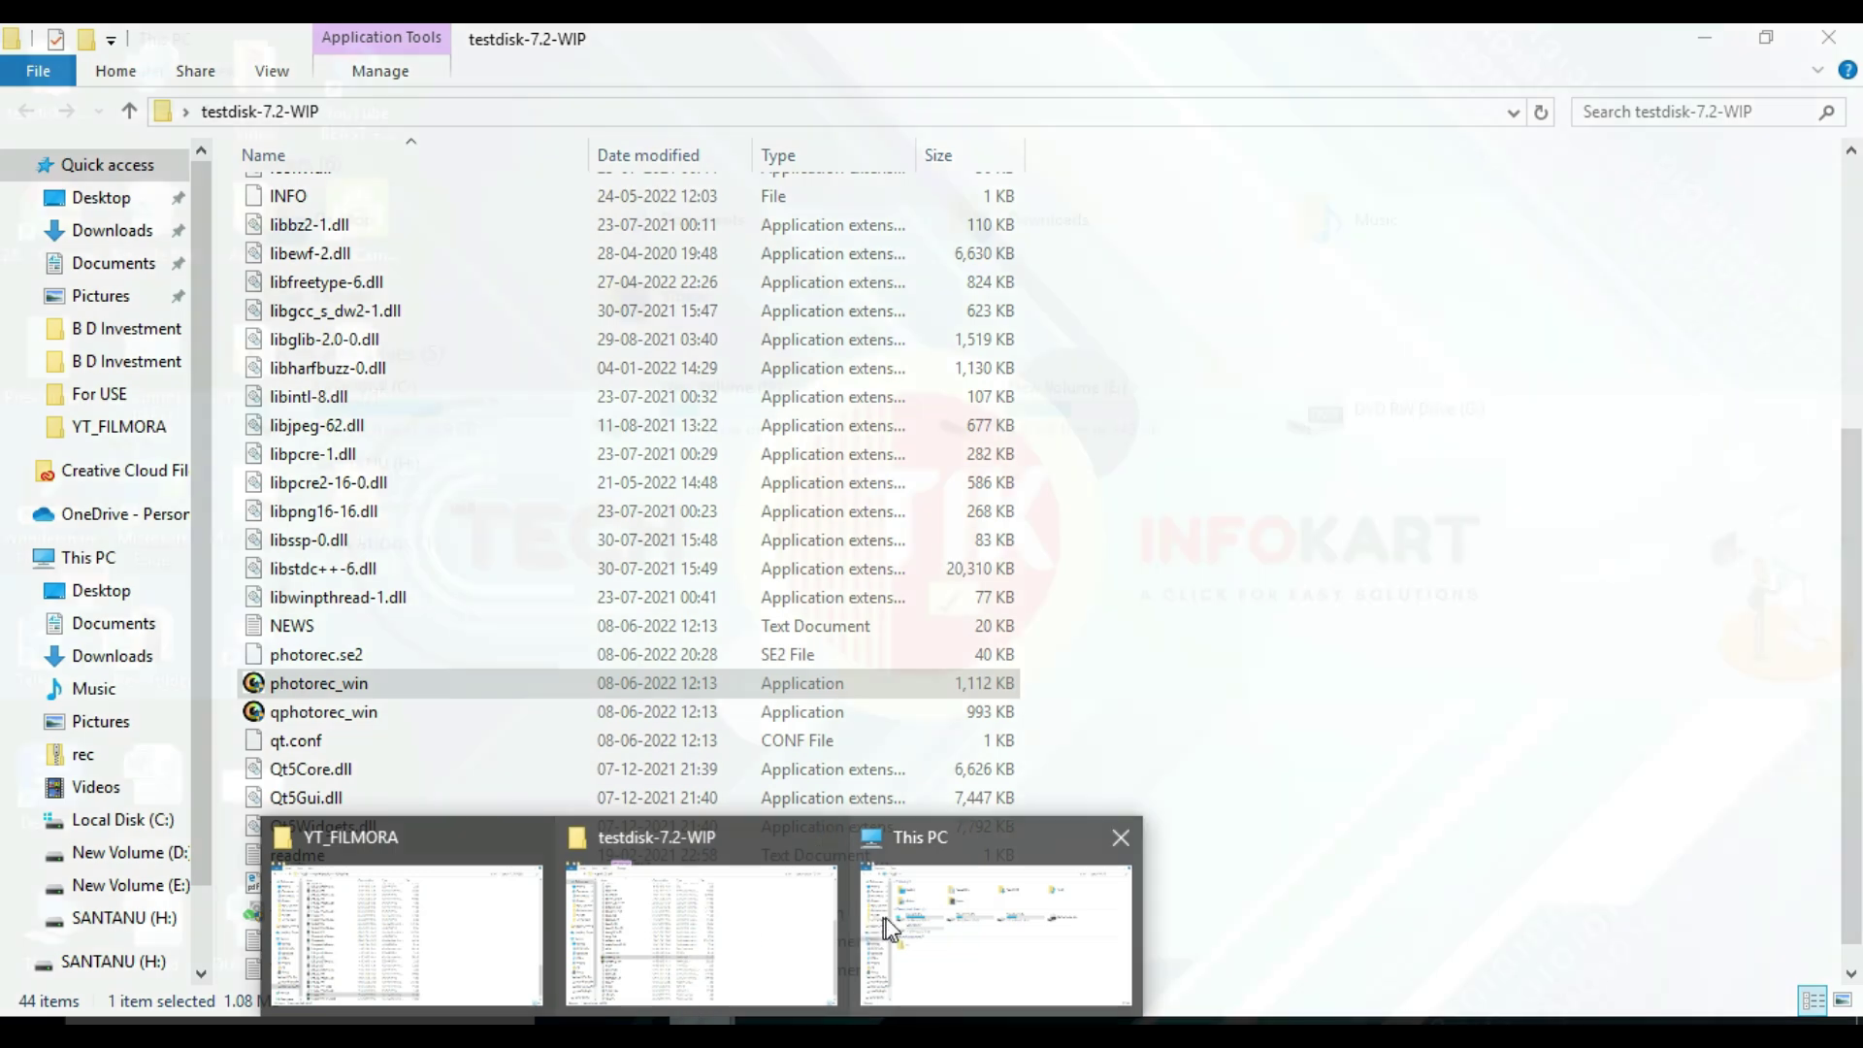
click(883, 918)
click(416, 497)
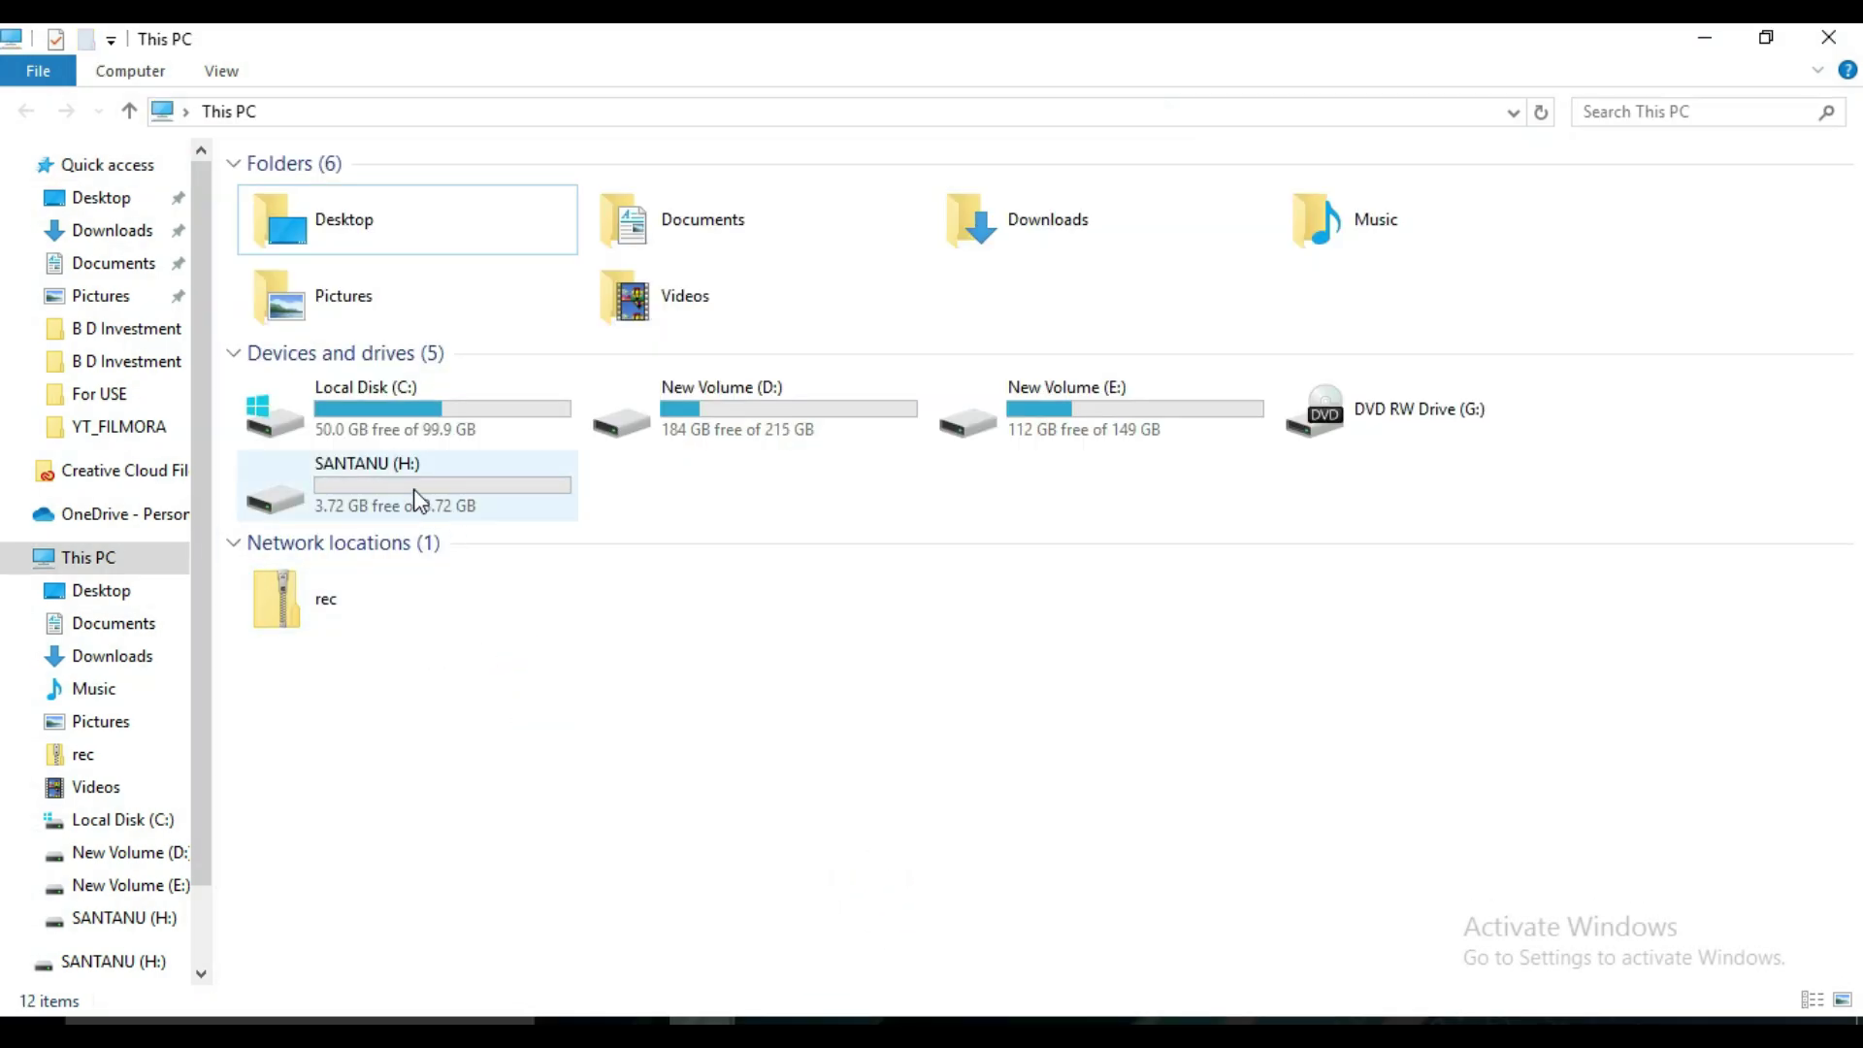
double_click(413, 487)
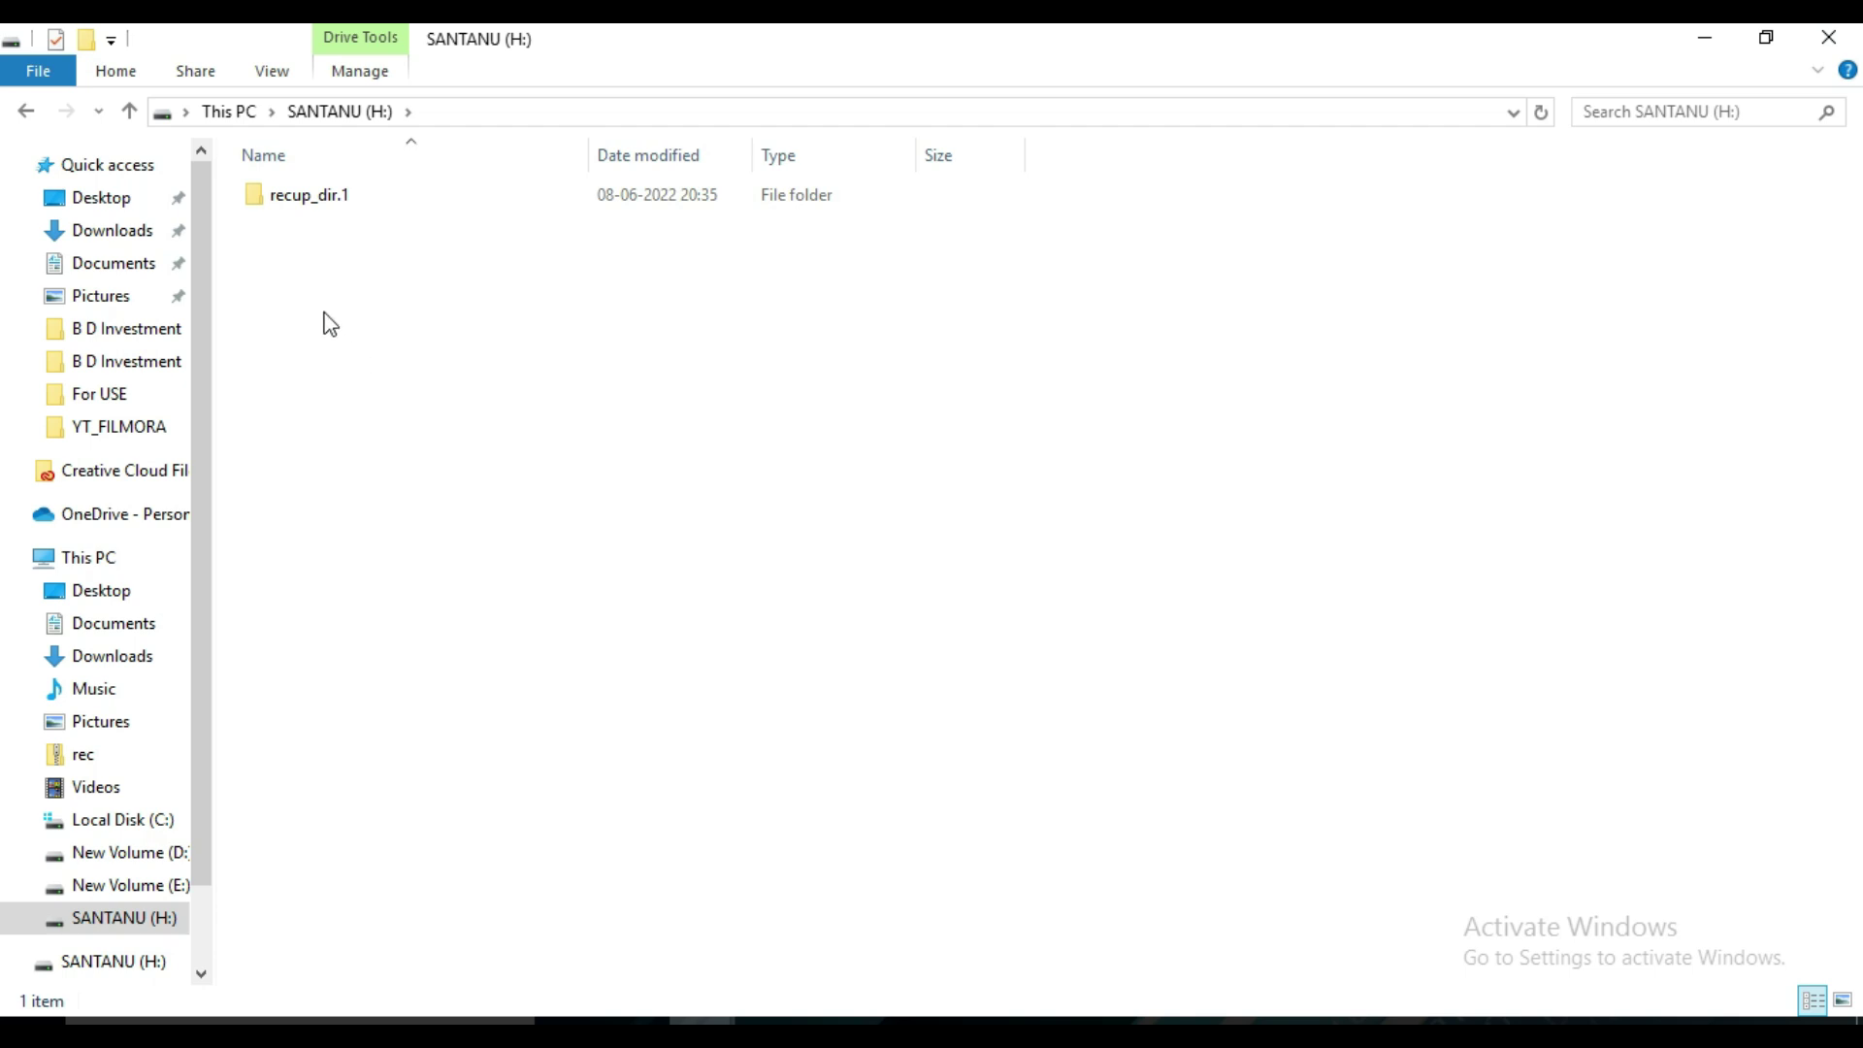
double_click(304, 199)
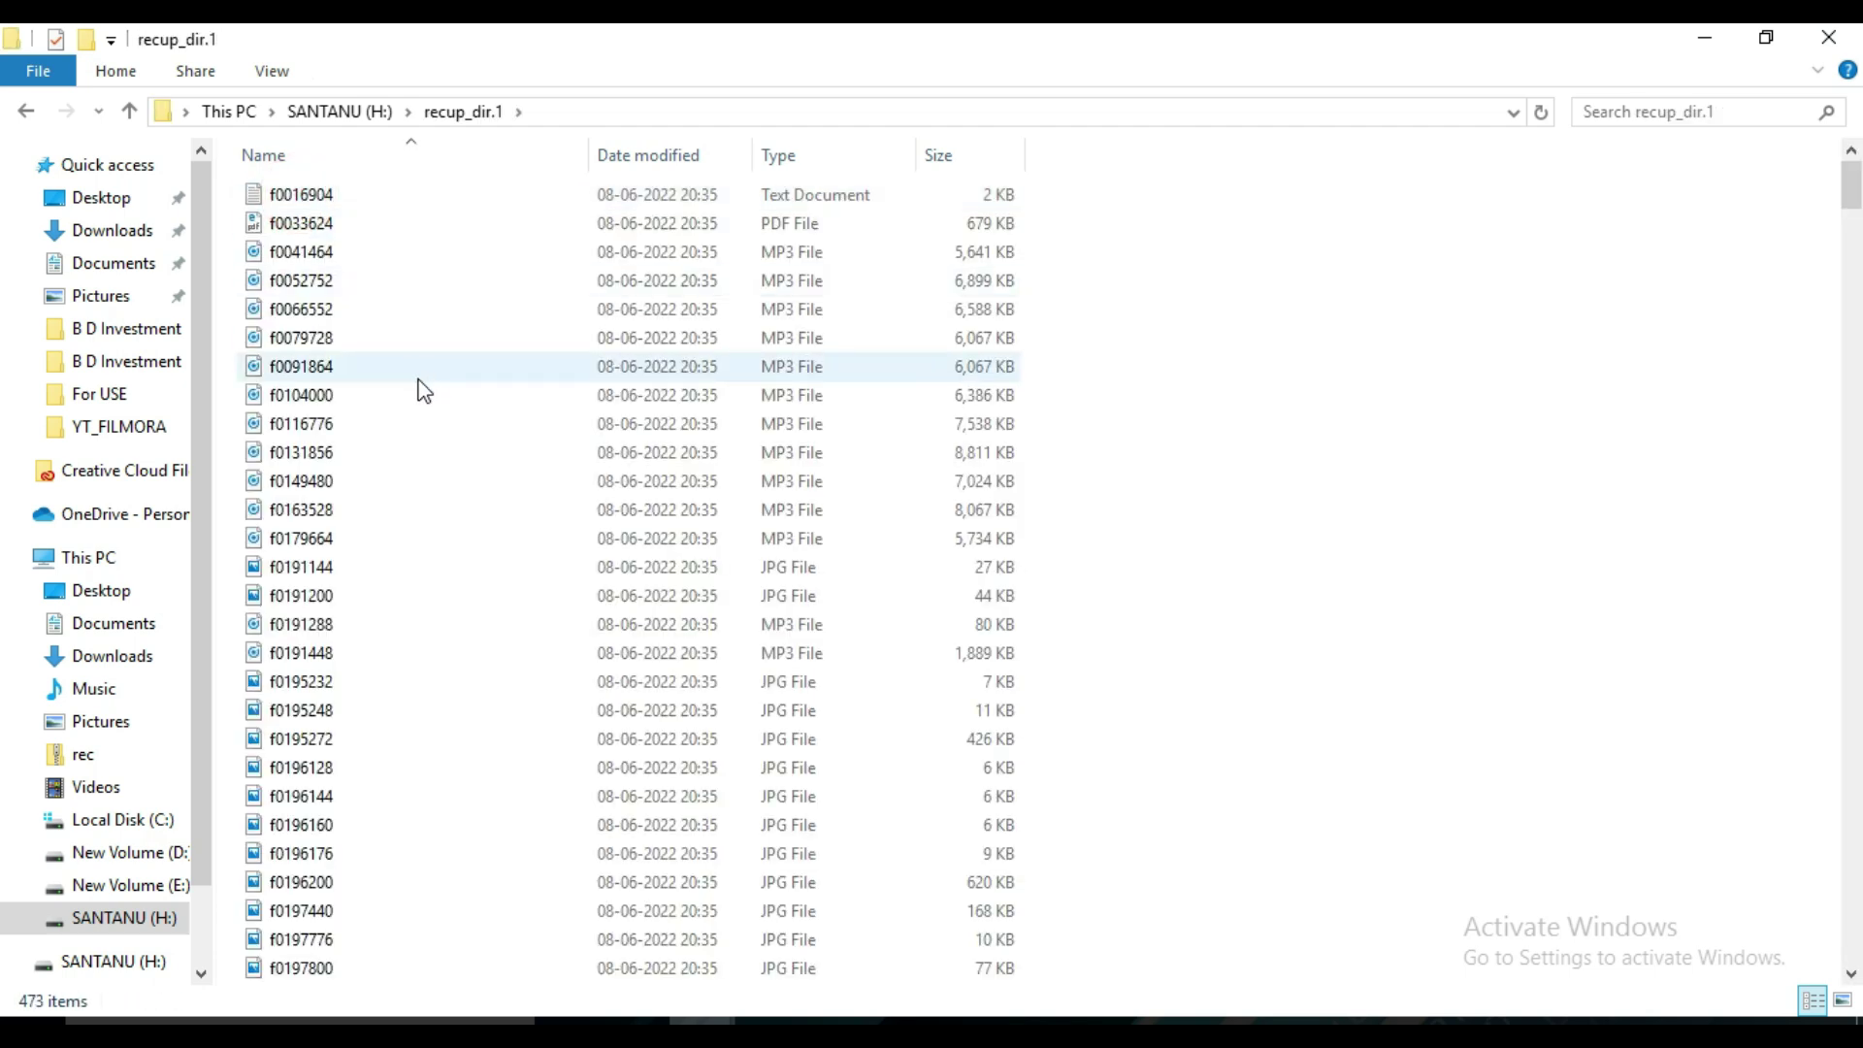
- Examine the recovered files in recup_dir.1, previewing the f3686808 PNG image and closing it
scroll(417, 393, down, 8)
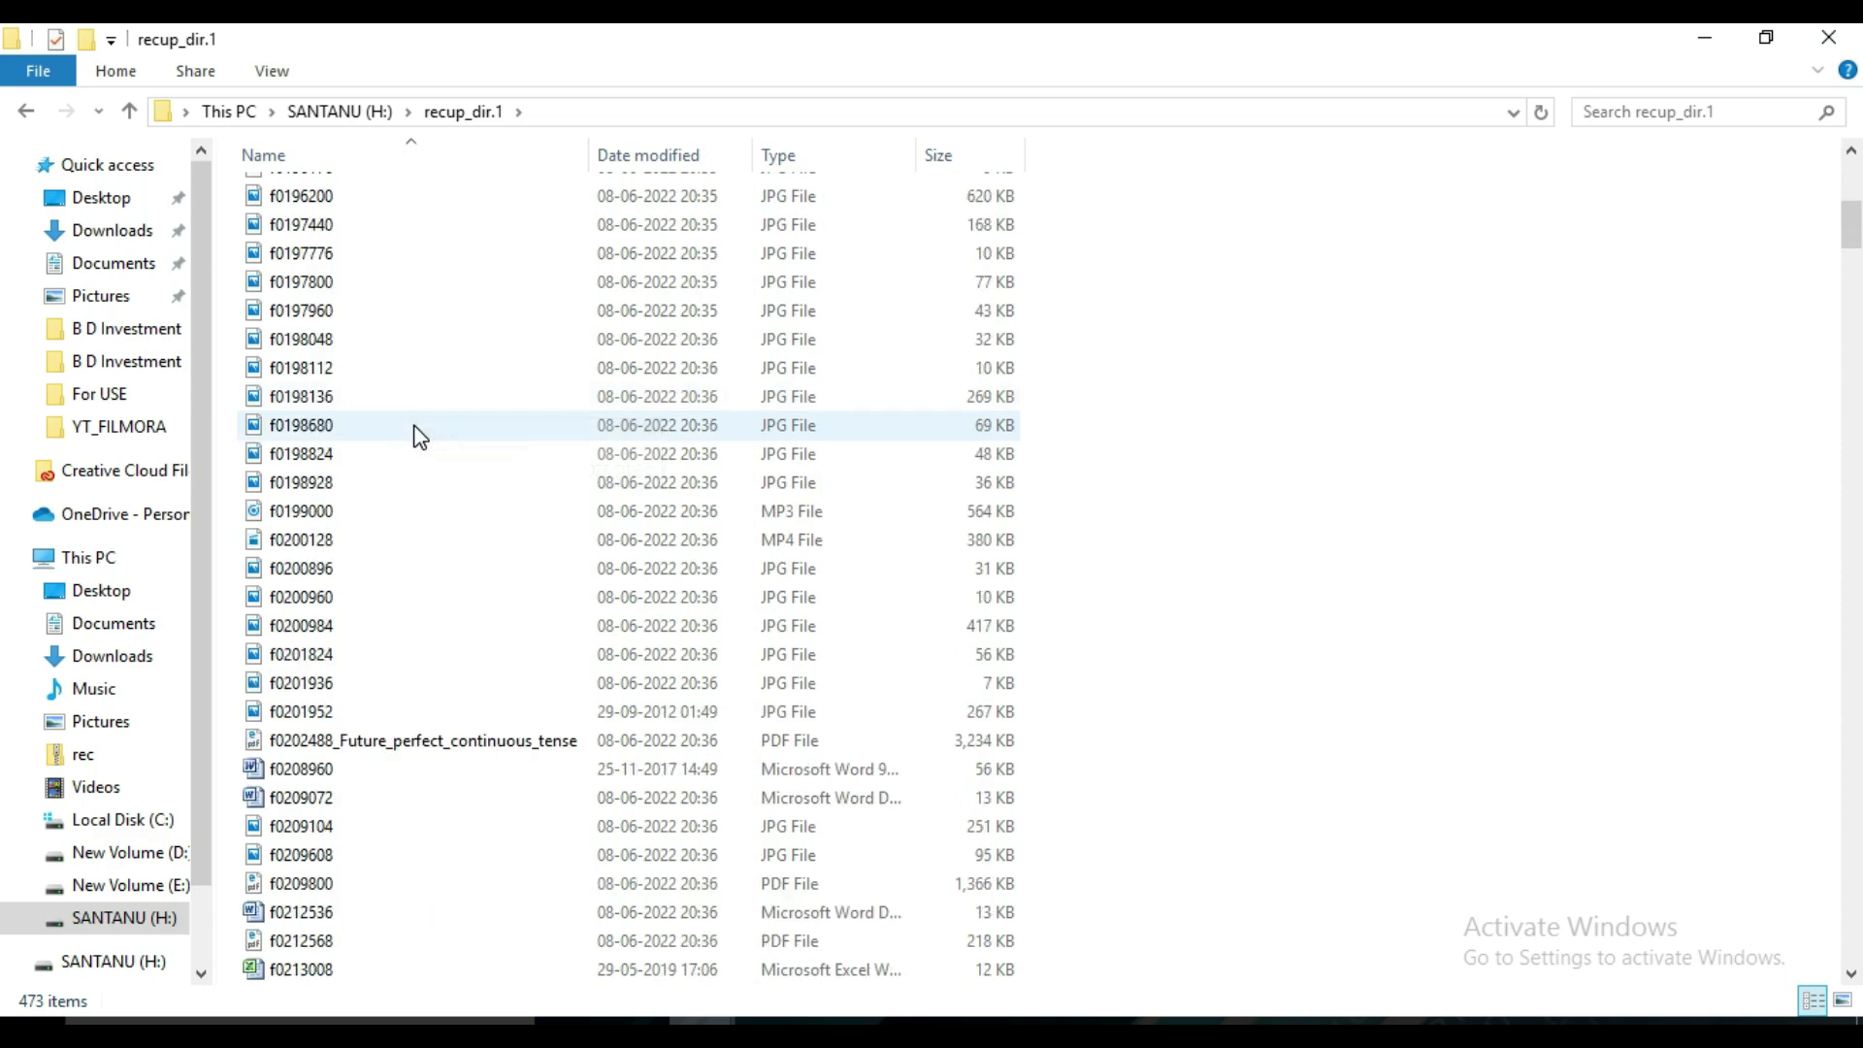
scroll(420, 435, down, 4)
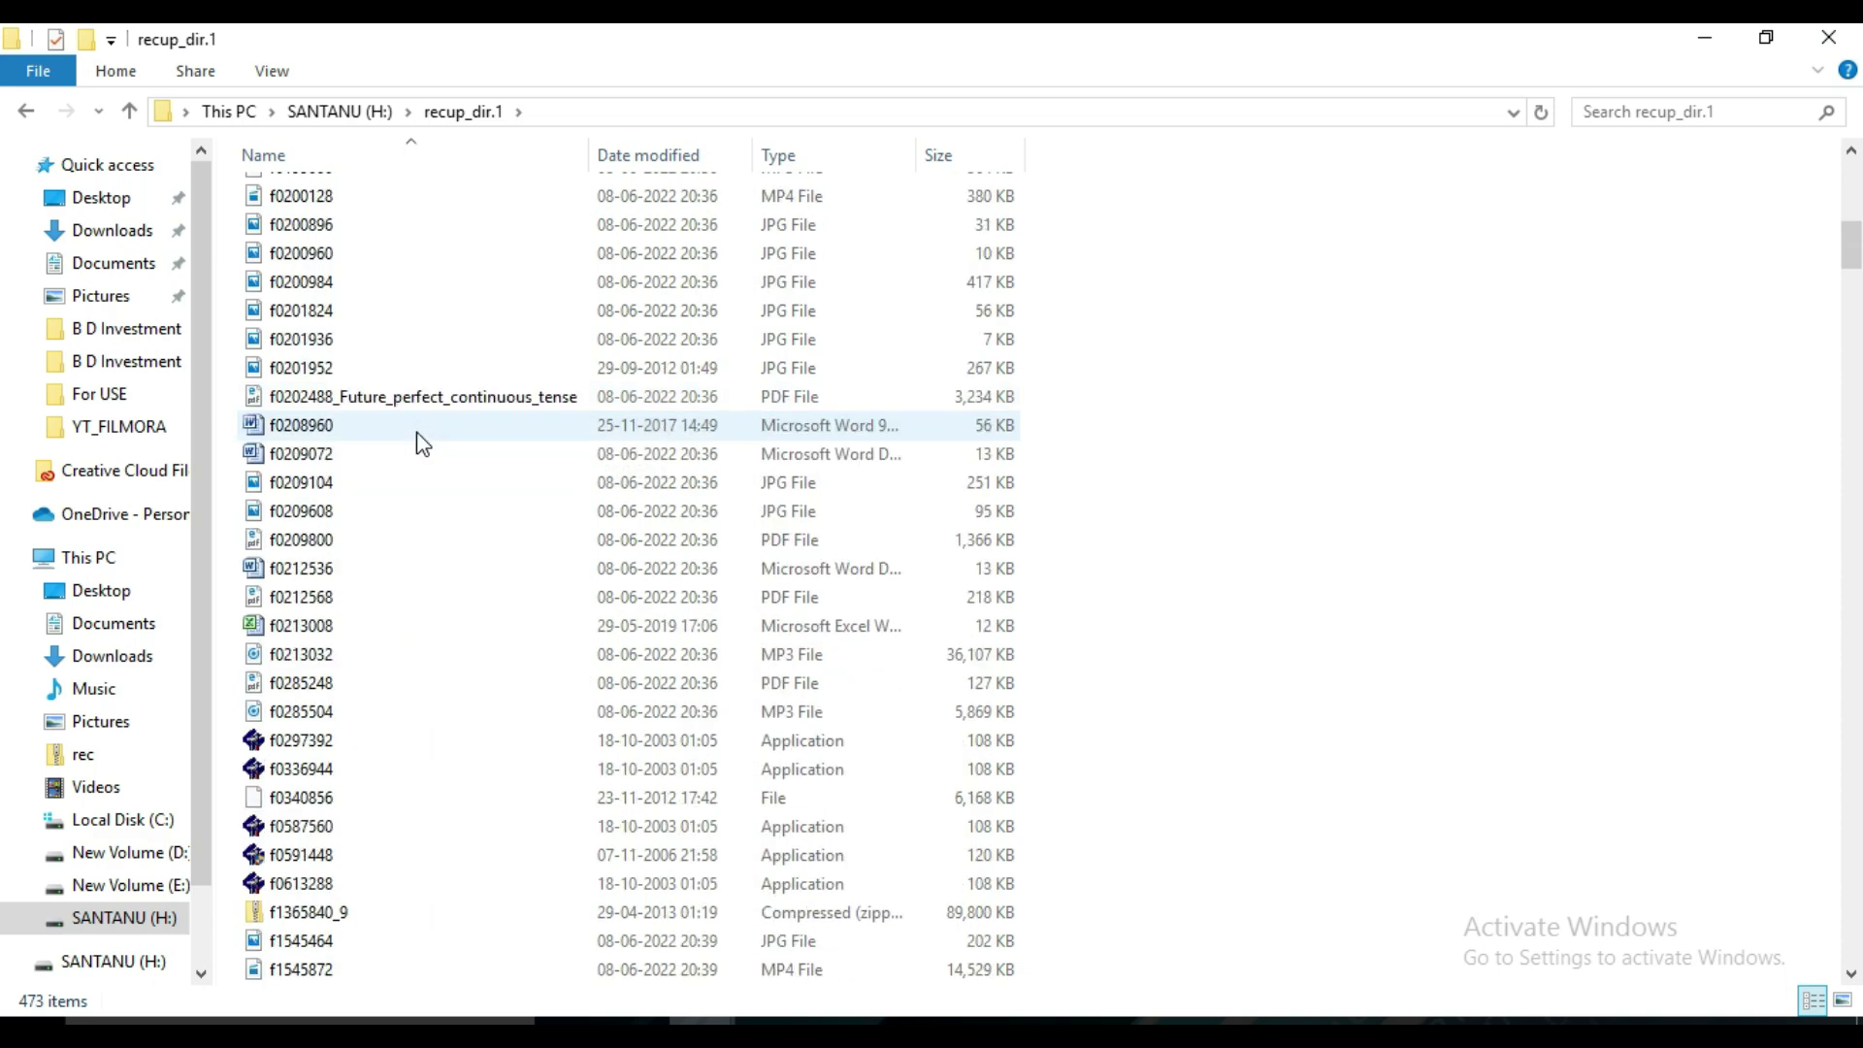
scroll(418, 441, down, 10)
double_click(533, 520)
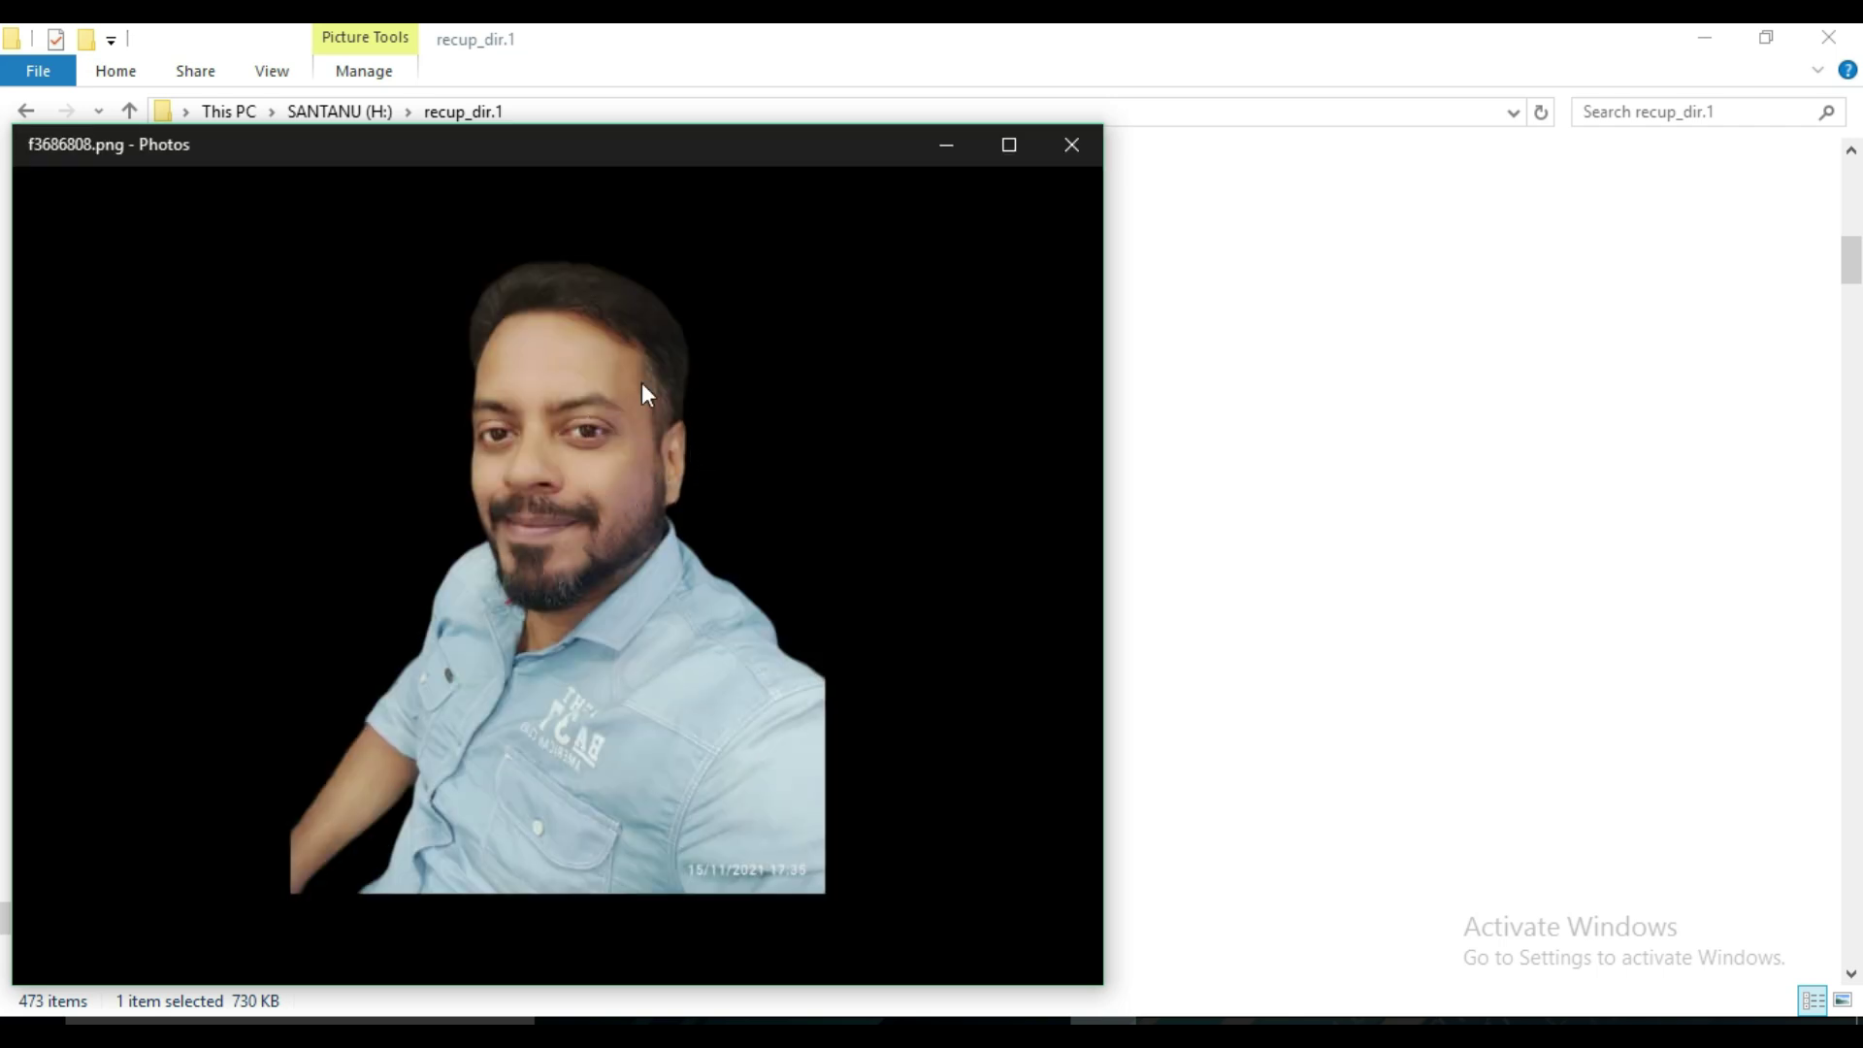
mouse_move(648, 546)
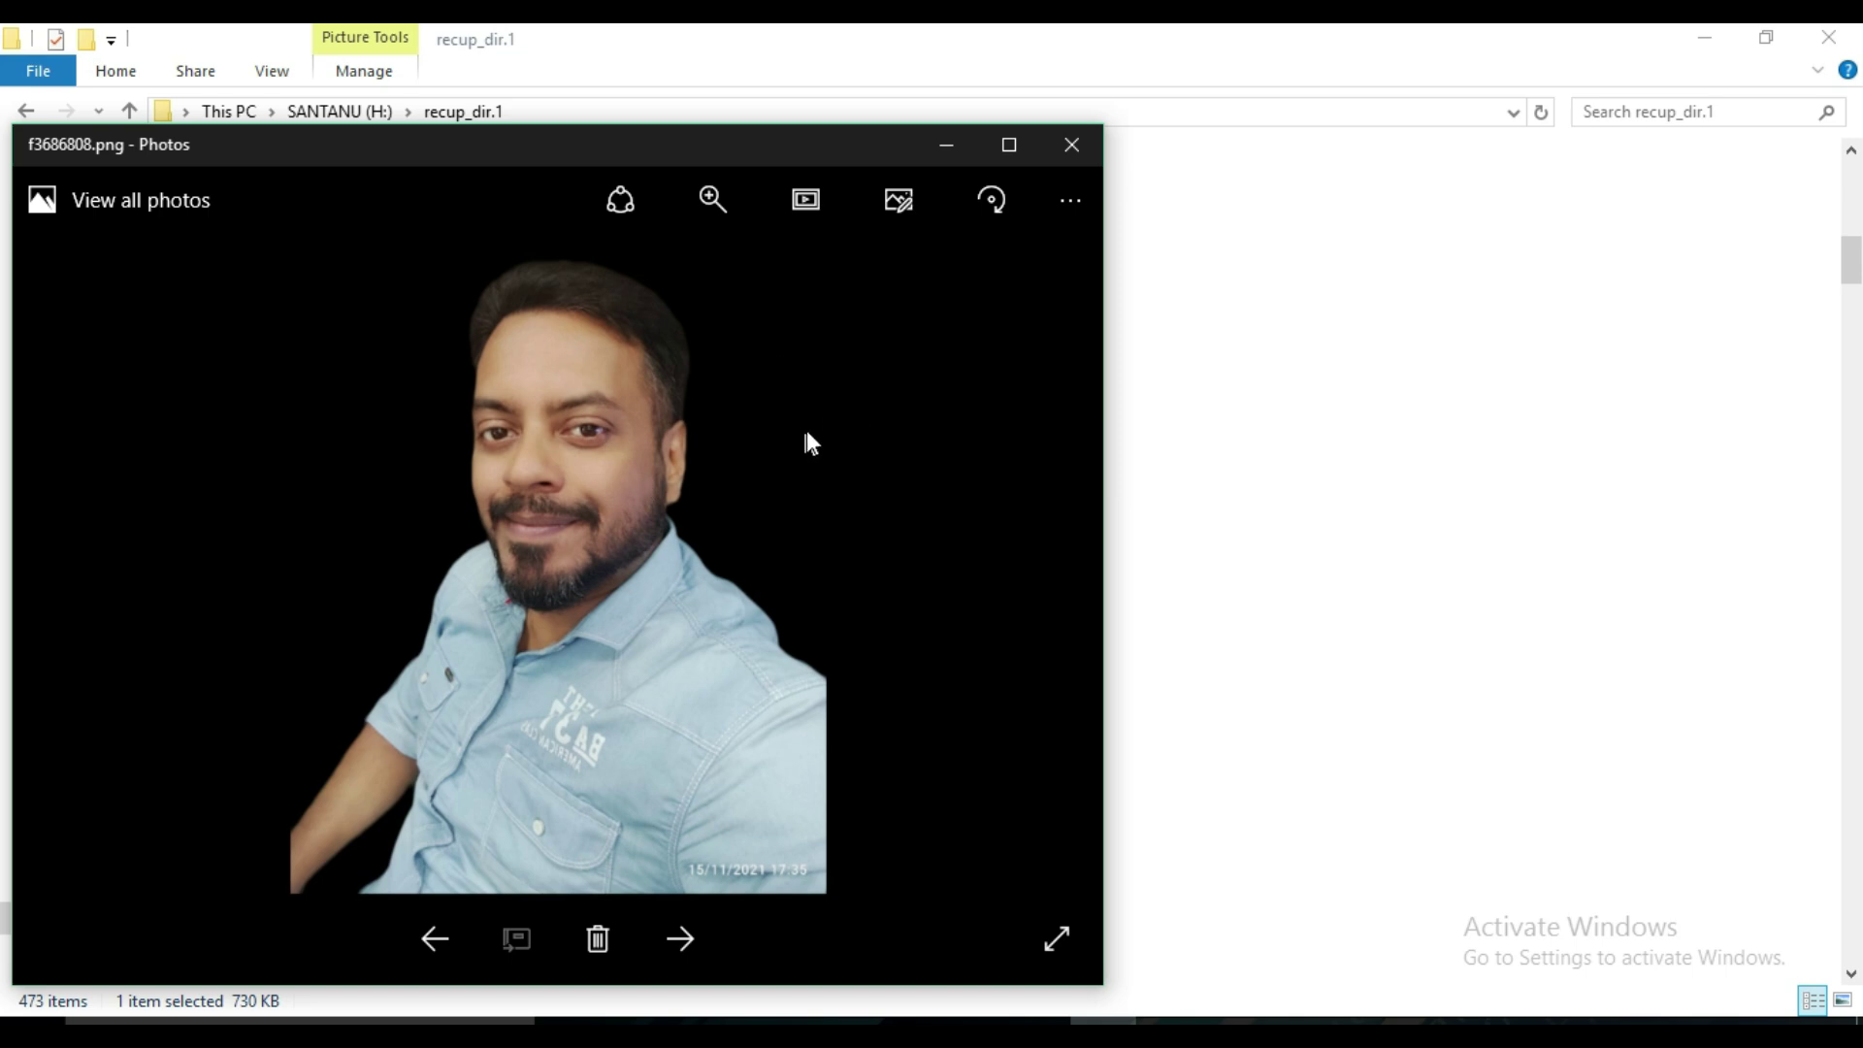
click(1071, 144)
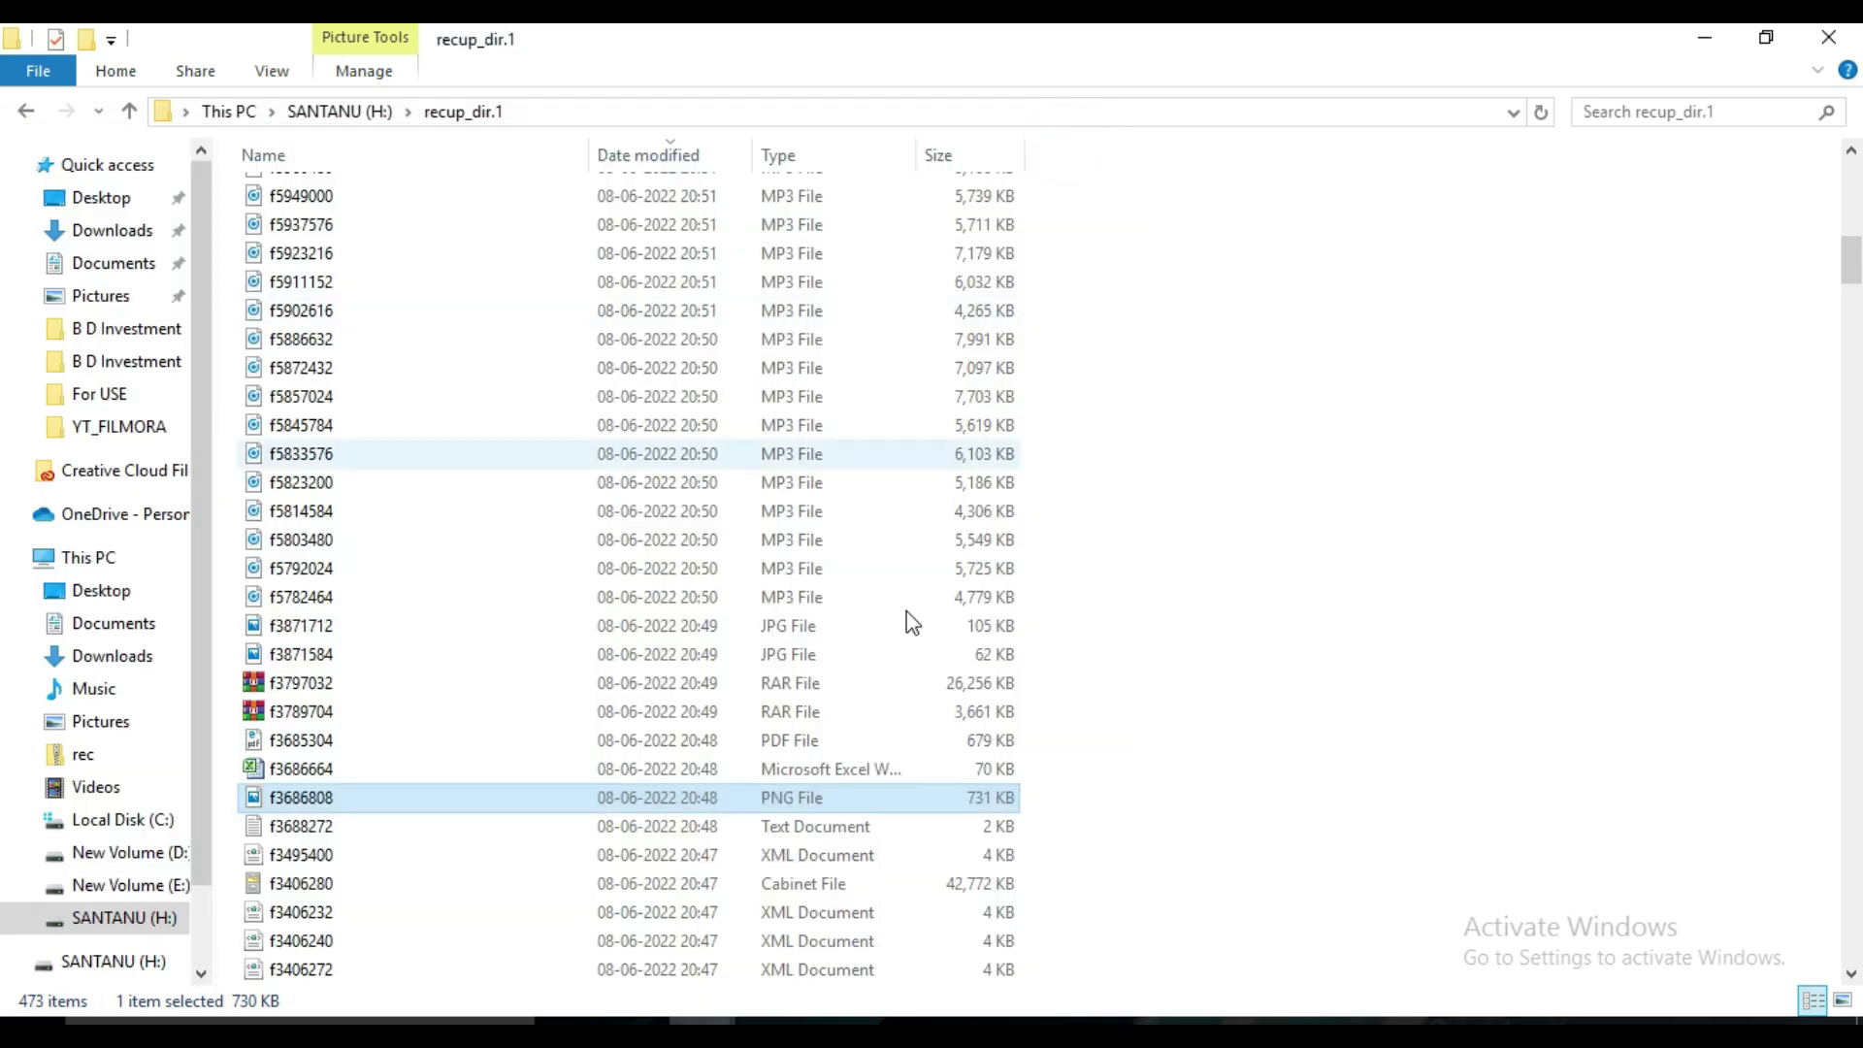
scroll(1214, 573, up, 8)
scroll(1214, 573, down, 9)
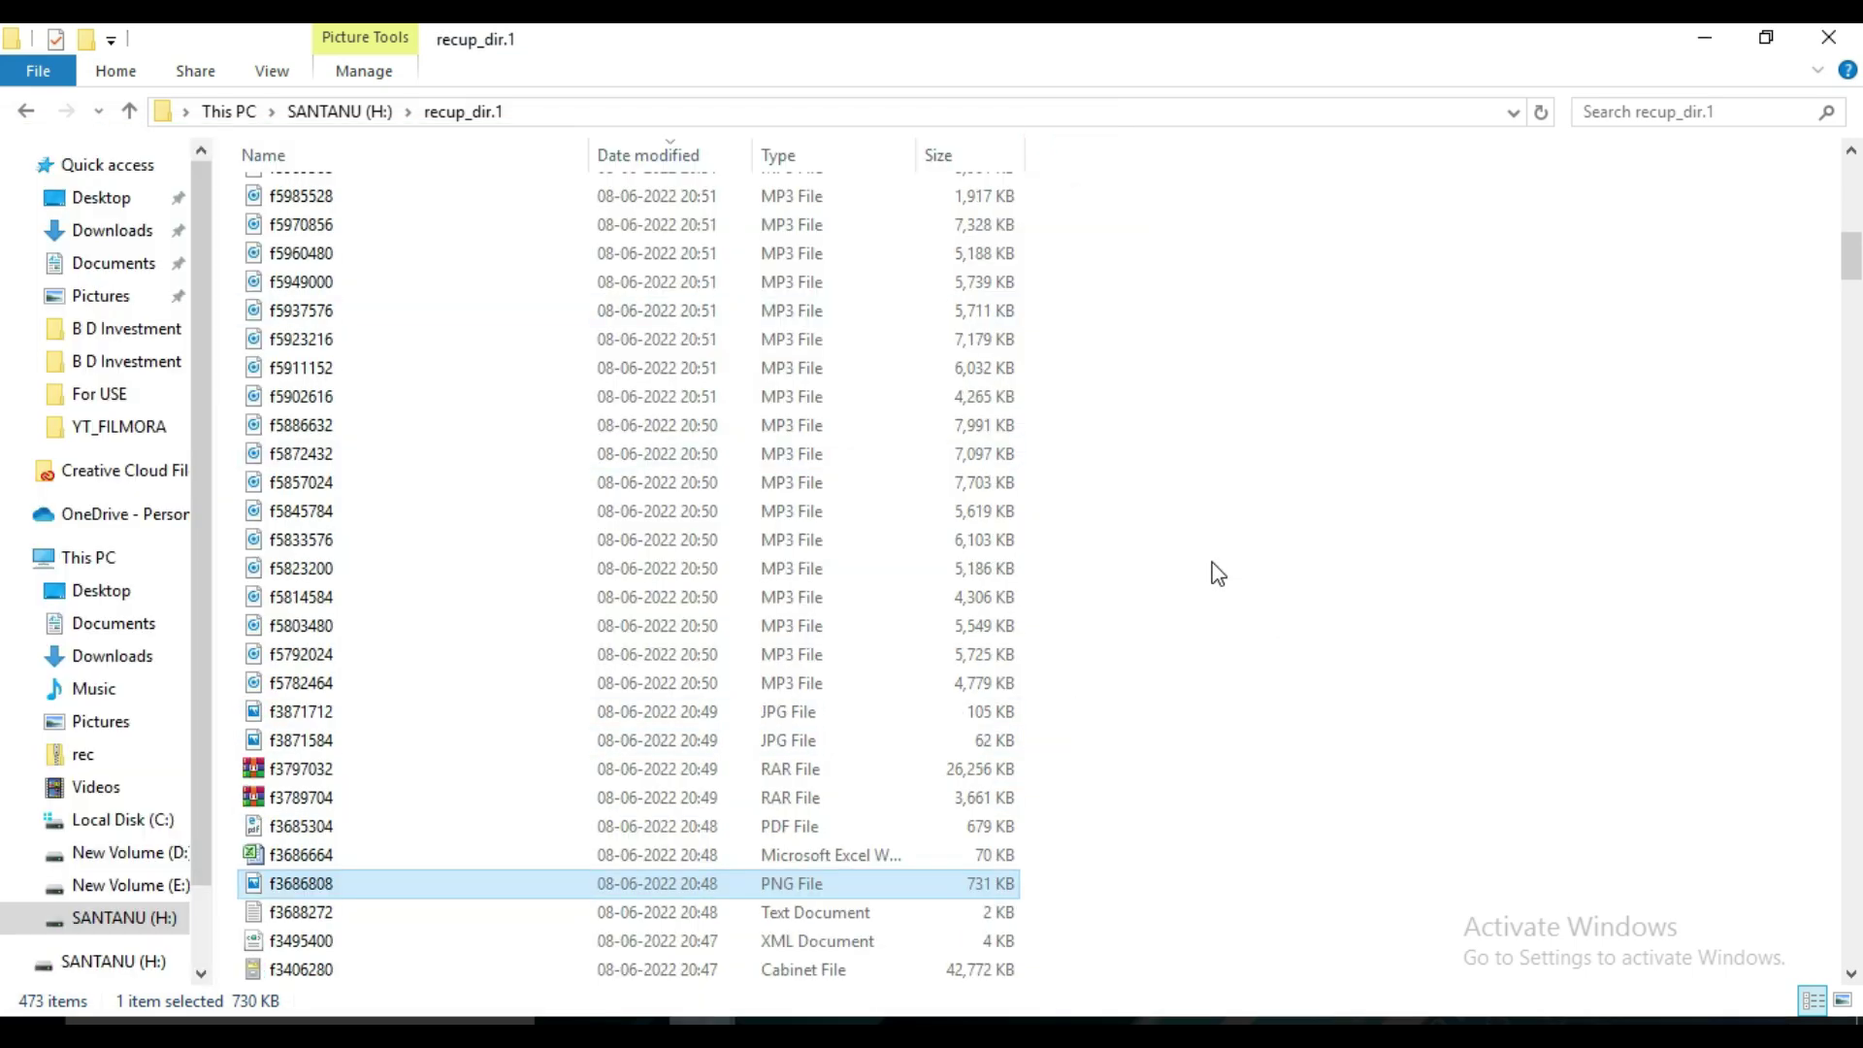
scroll(1217, 574, down, 2)
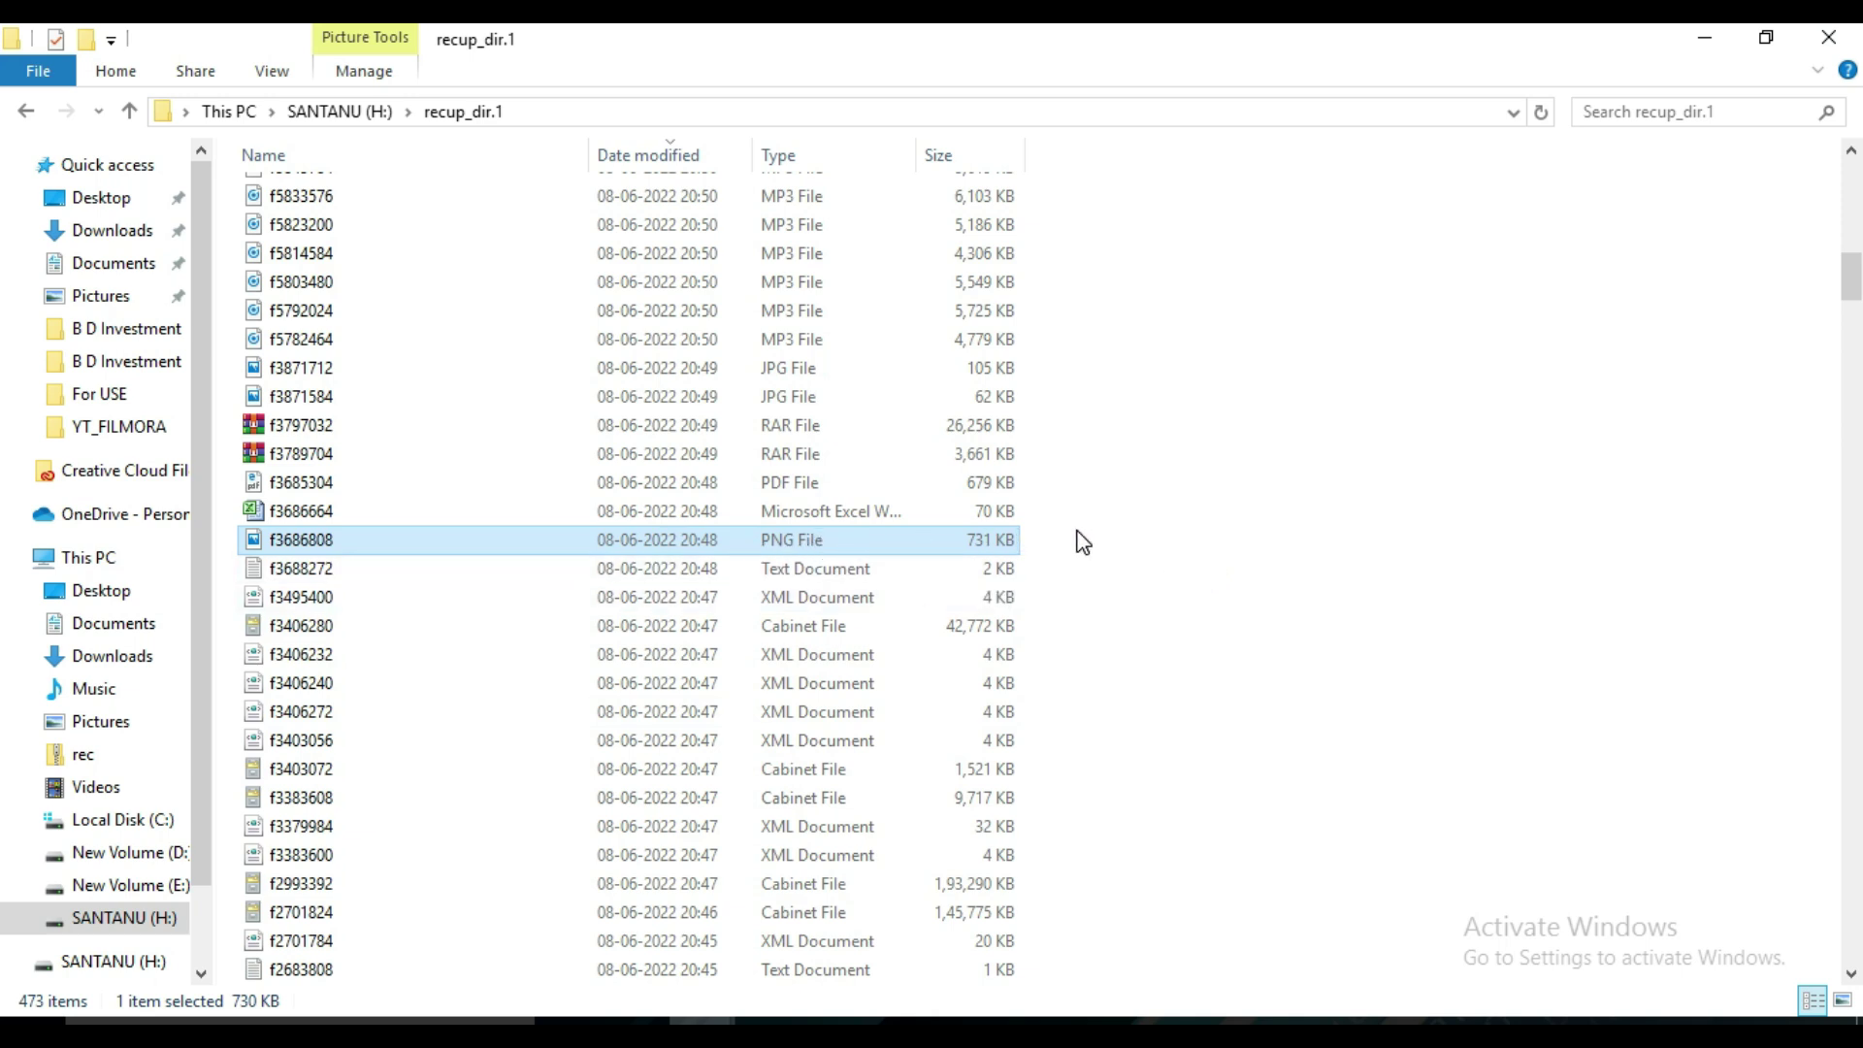
- Look further through the recovered files in recup_dir.1 to find and open the f0033624 PDF
scroll(1083, 543, down, 2)
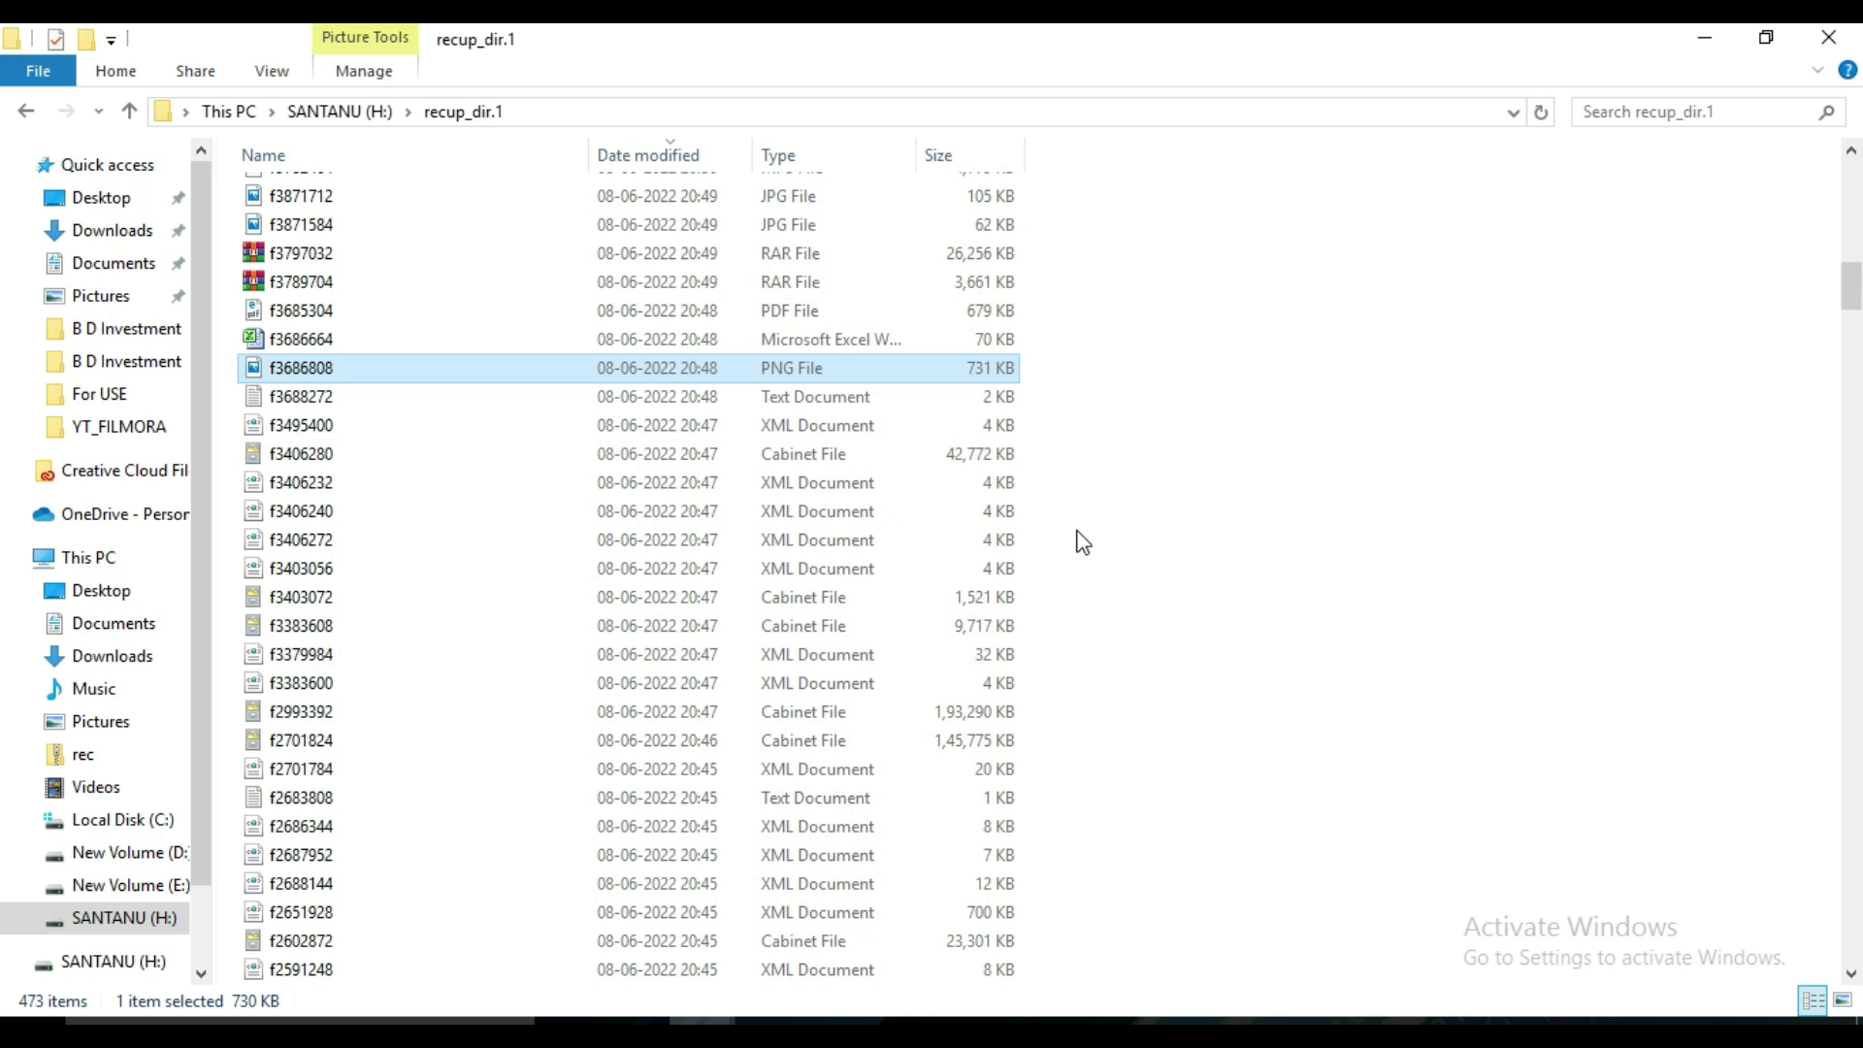
scroll(1083, 543, down, 3)
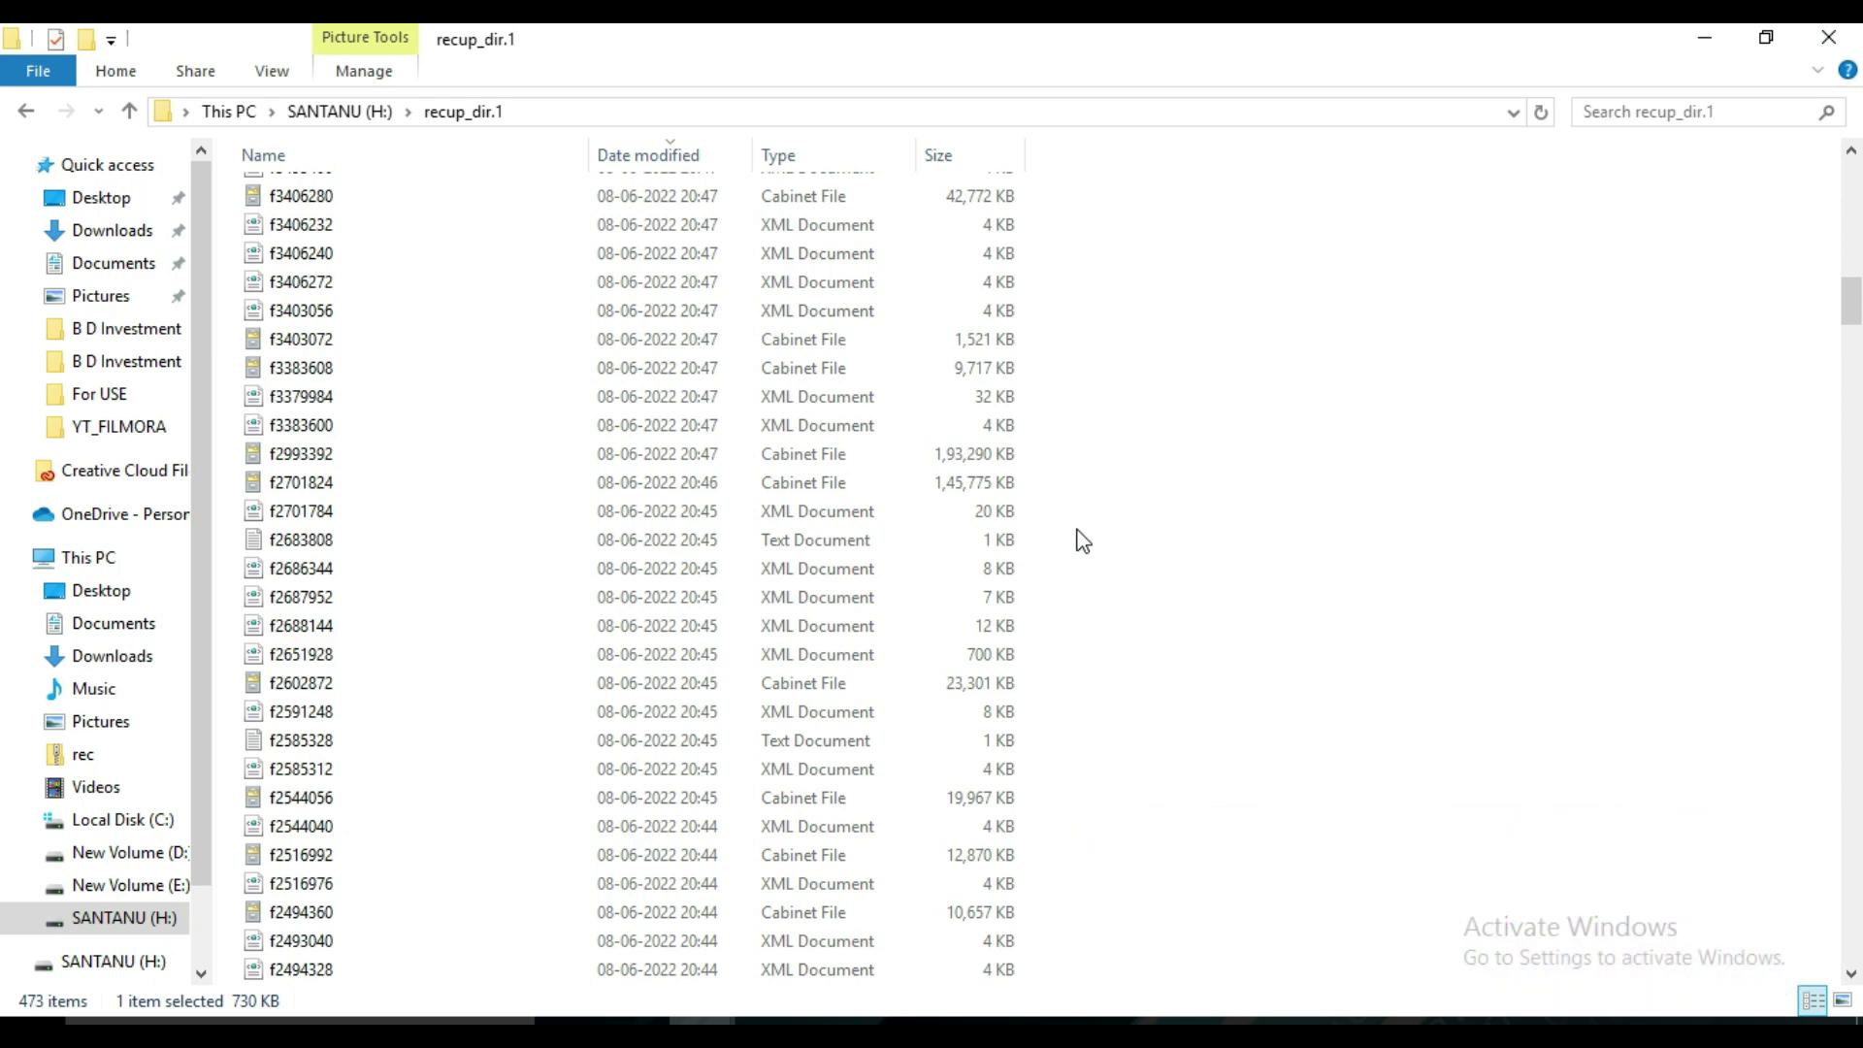
scroll(1083, 542, down, 2)
scroll(1077, 539, down, 3)
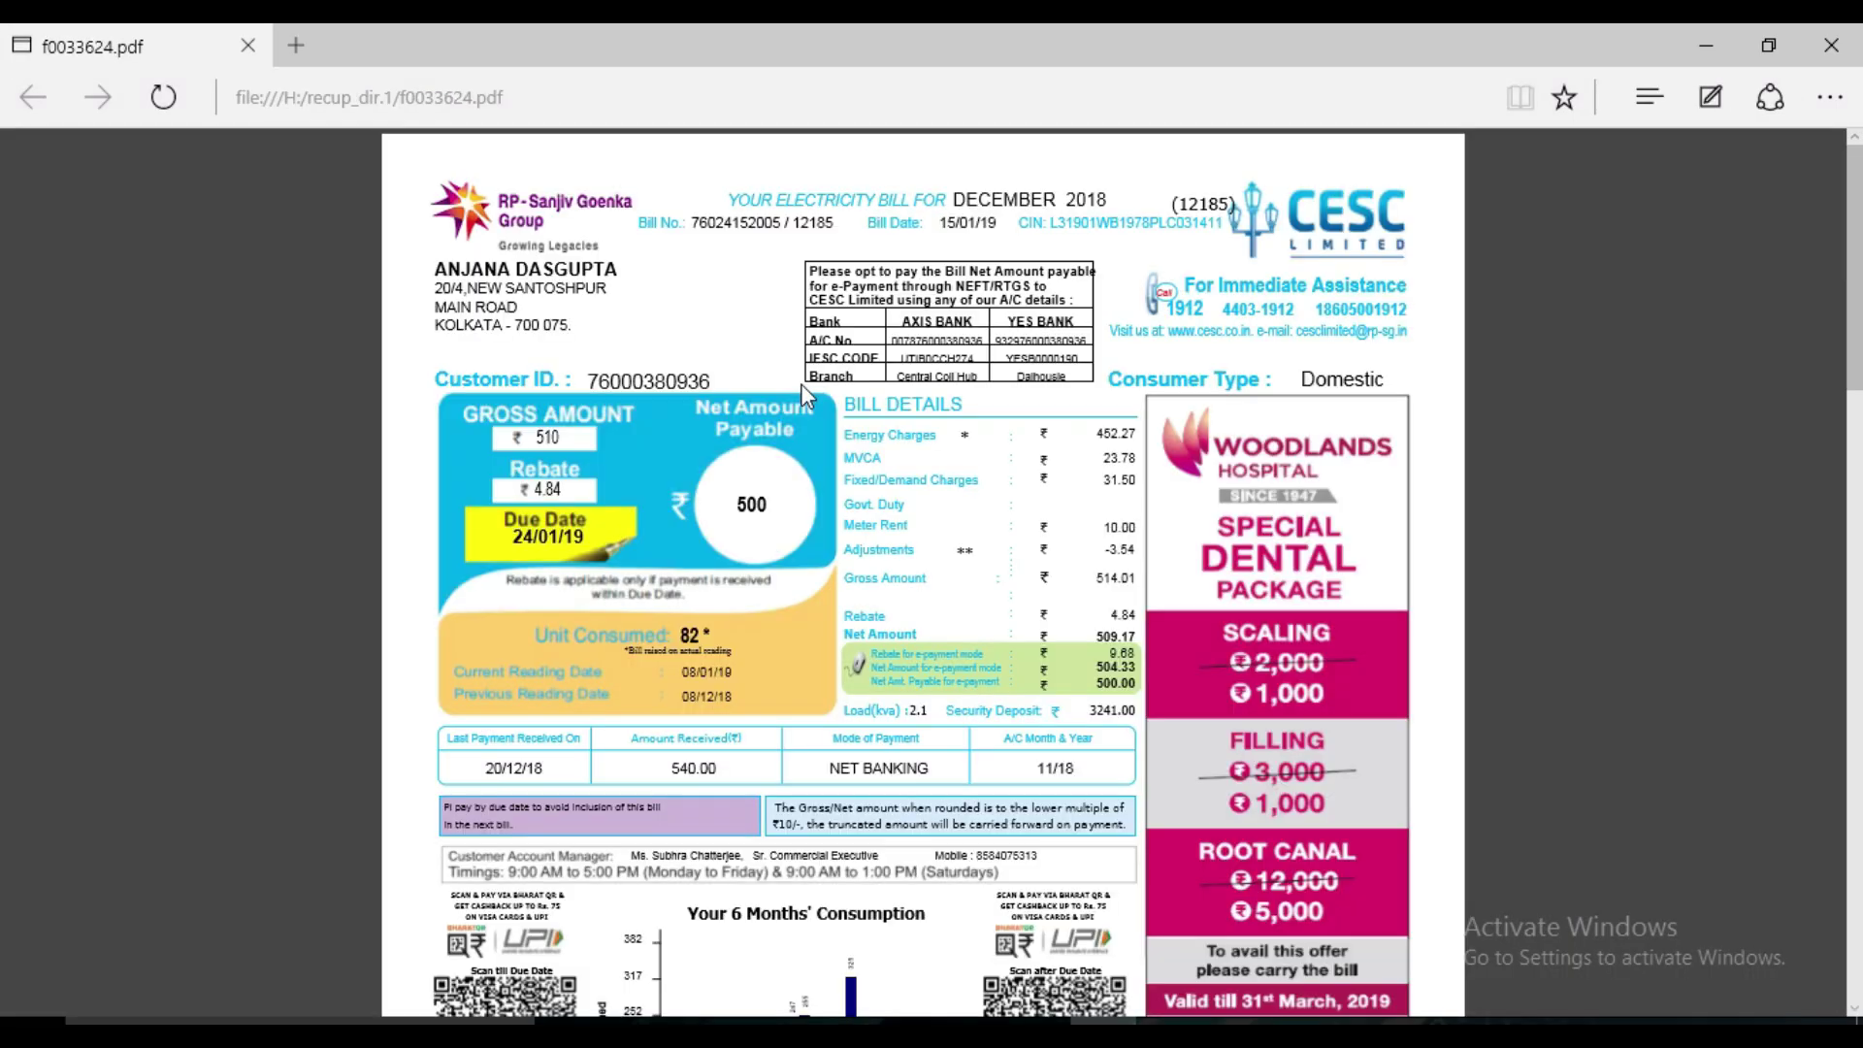
- Check the pages of the recovered electricity bill f0033624.pdf for readable content and close it
scroll(980, 475, down, 5)
scroll(980, 479, down, 10)
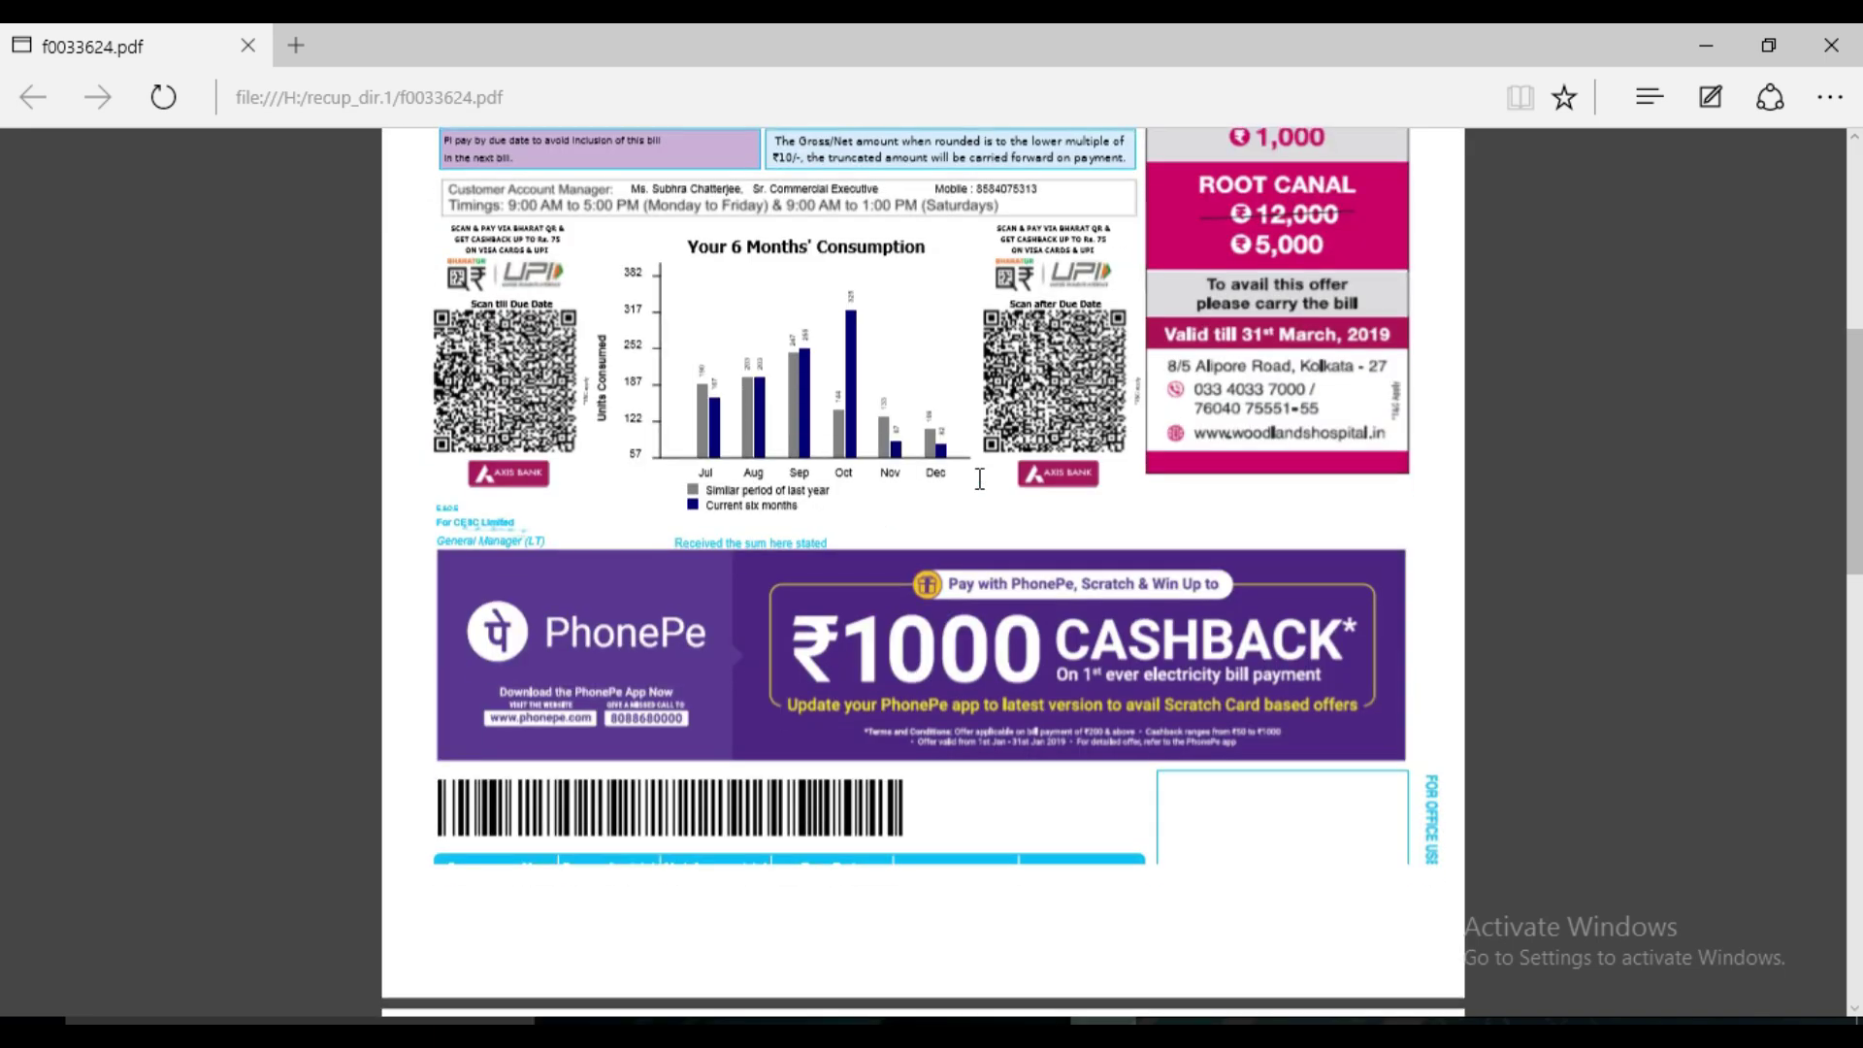
scroll(980, 480, down, 7)
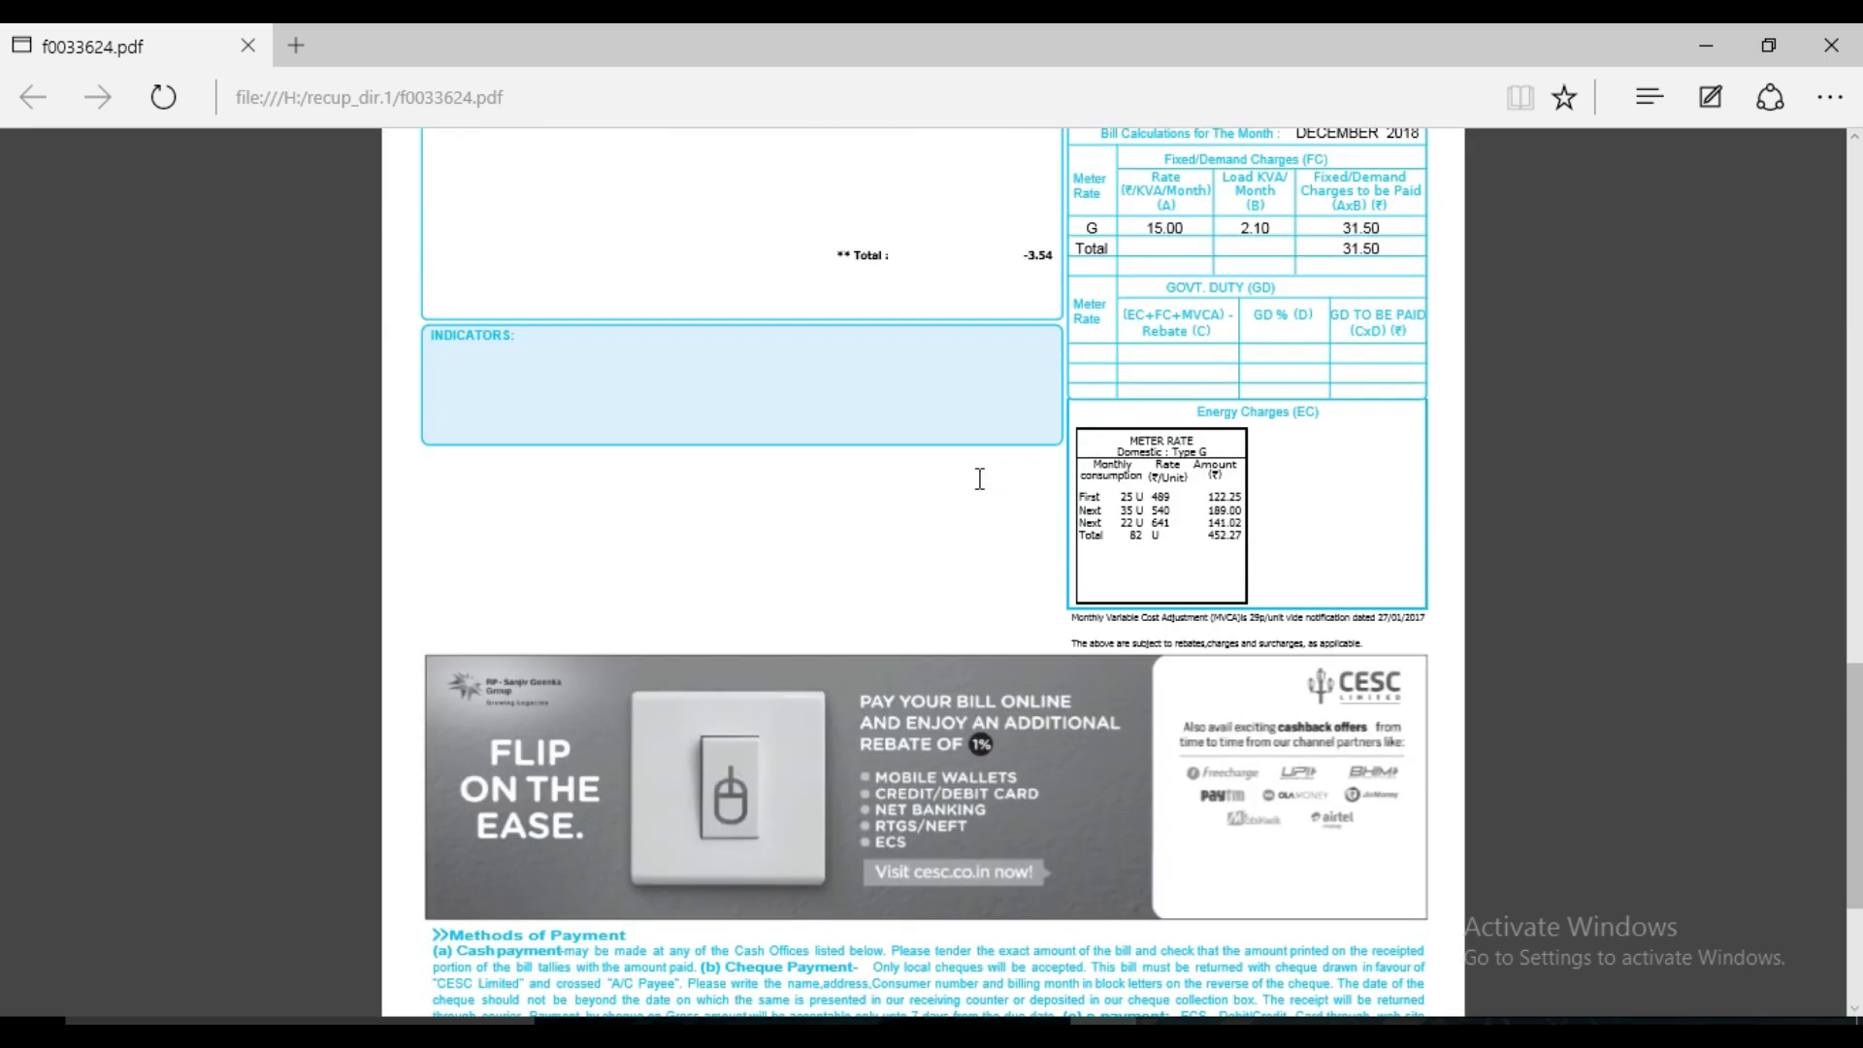
scroll(993, 516, up, 5)
scroll(999, 512, up, 9)
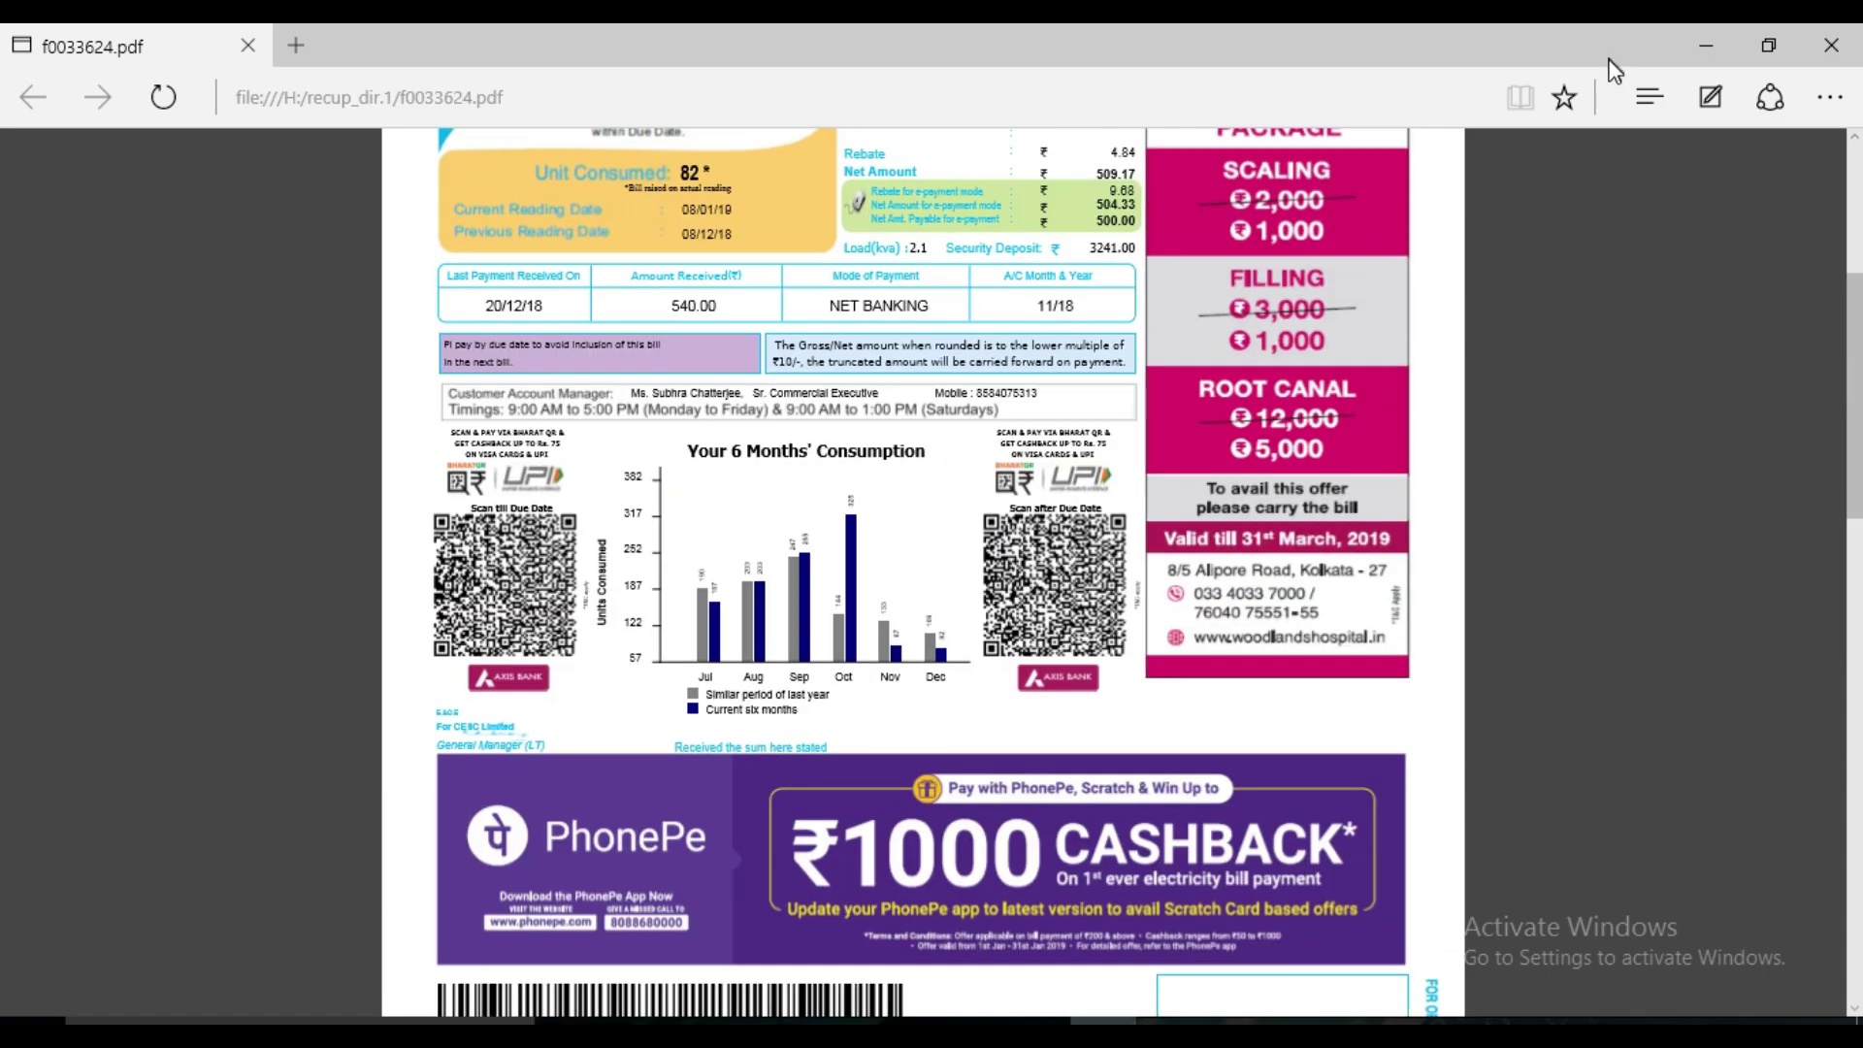
click(1830, 45)
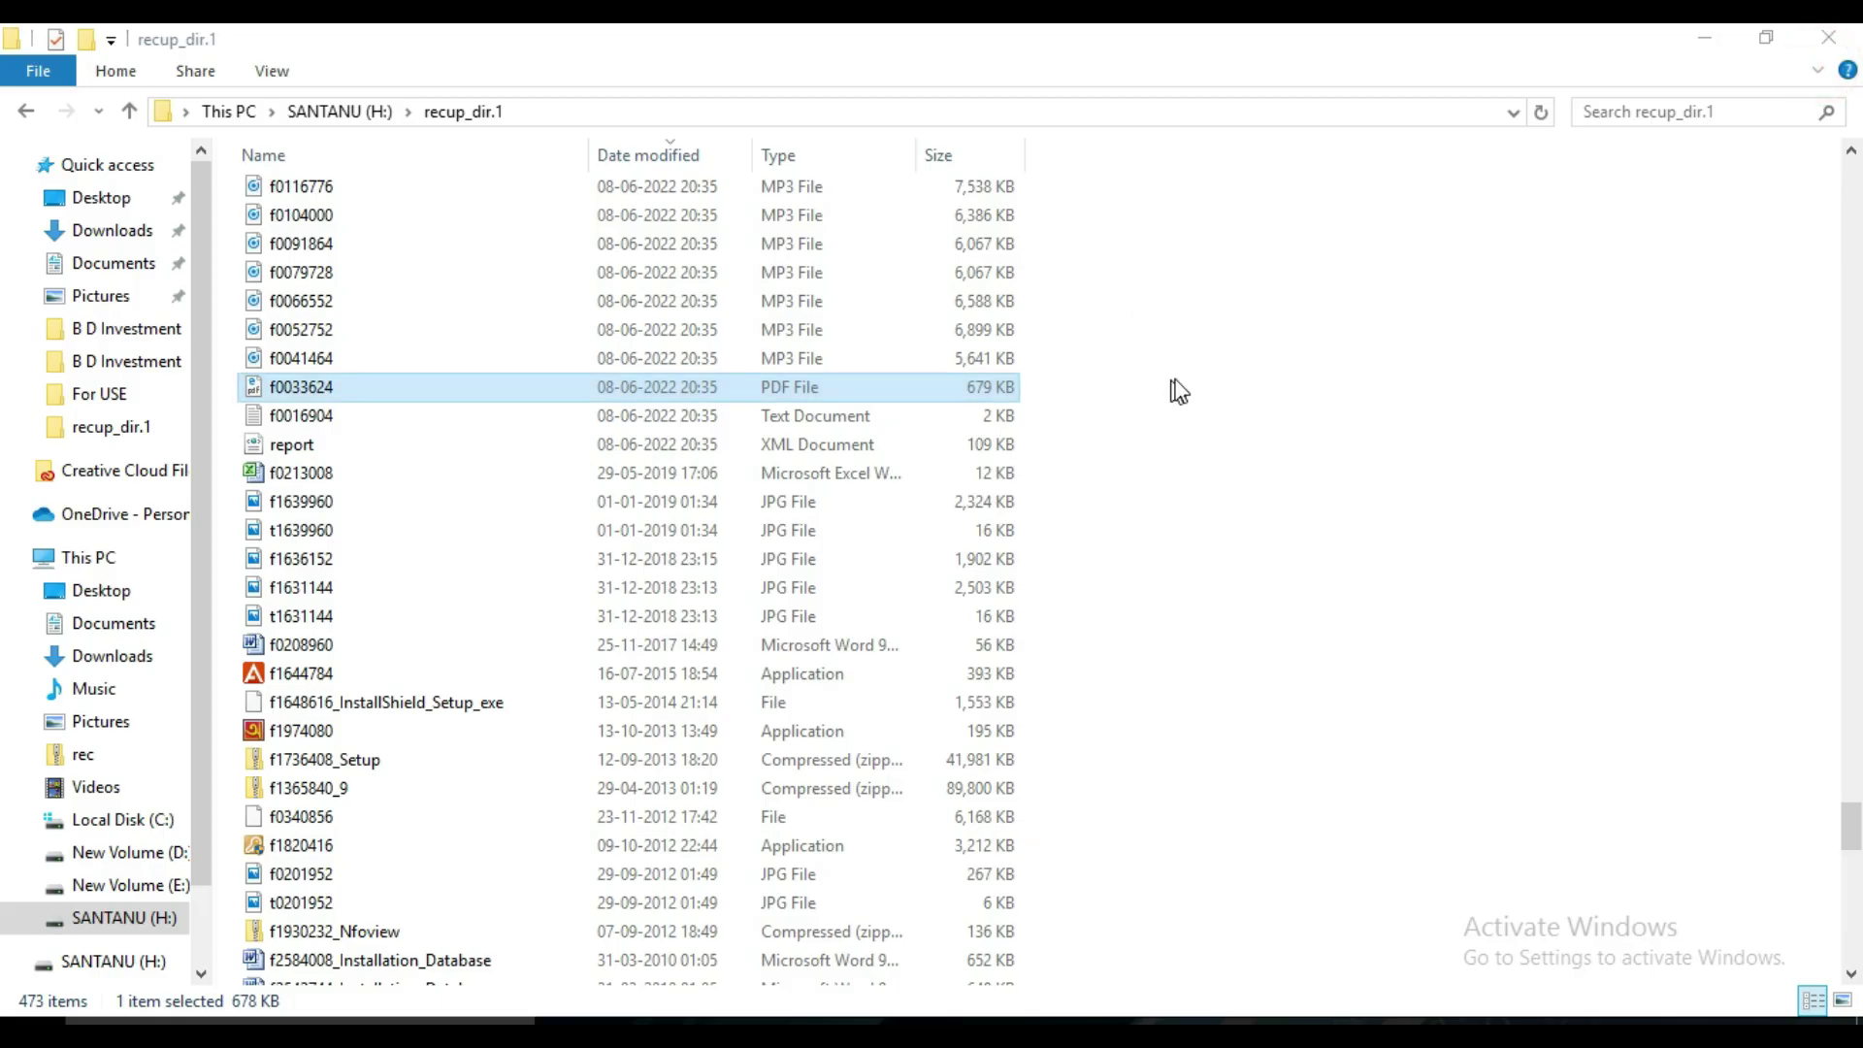
- Examine the older recovered files listed after f0033624, down to the DLL files, and return up the list
scroll(1174, 388, down, 4)
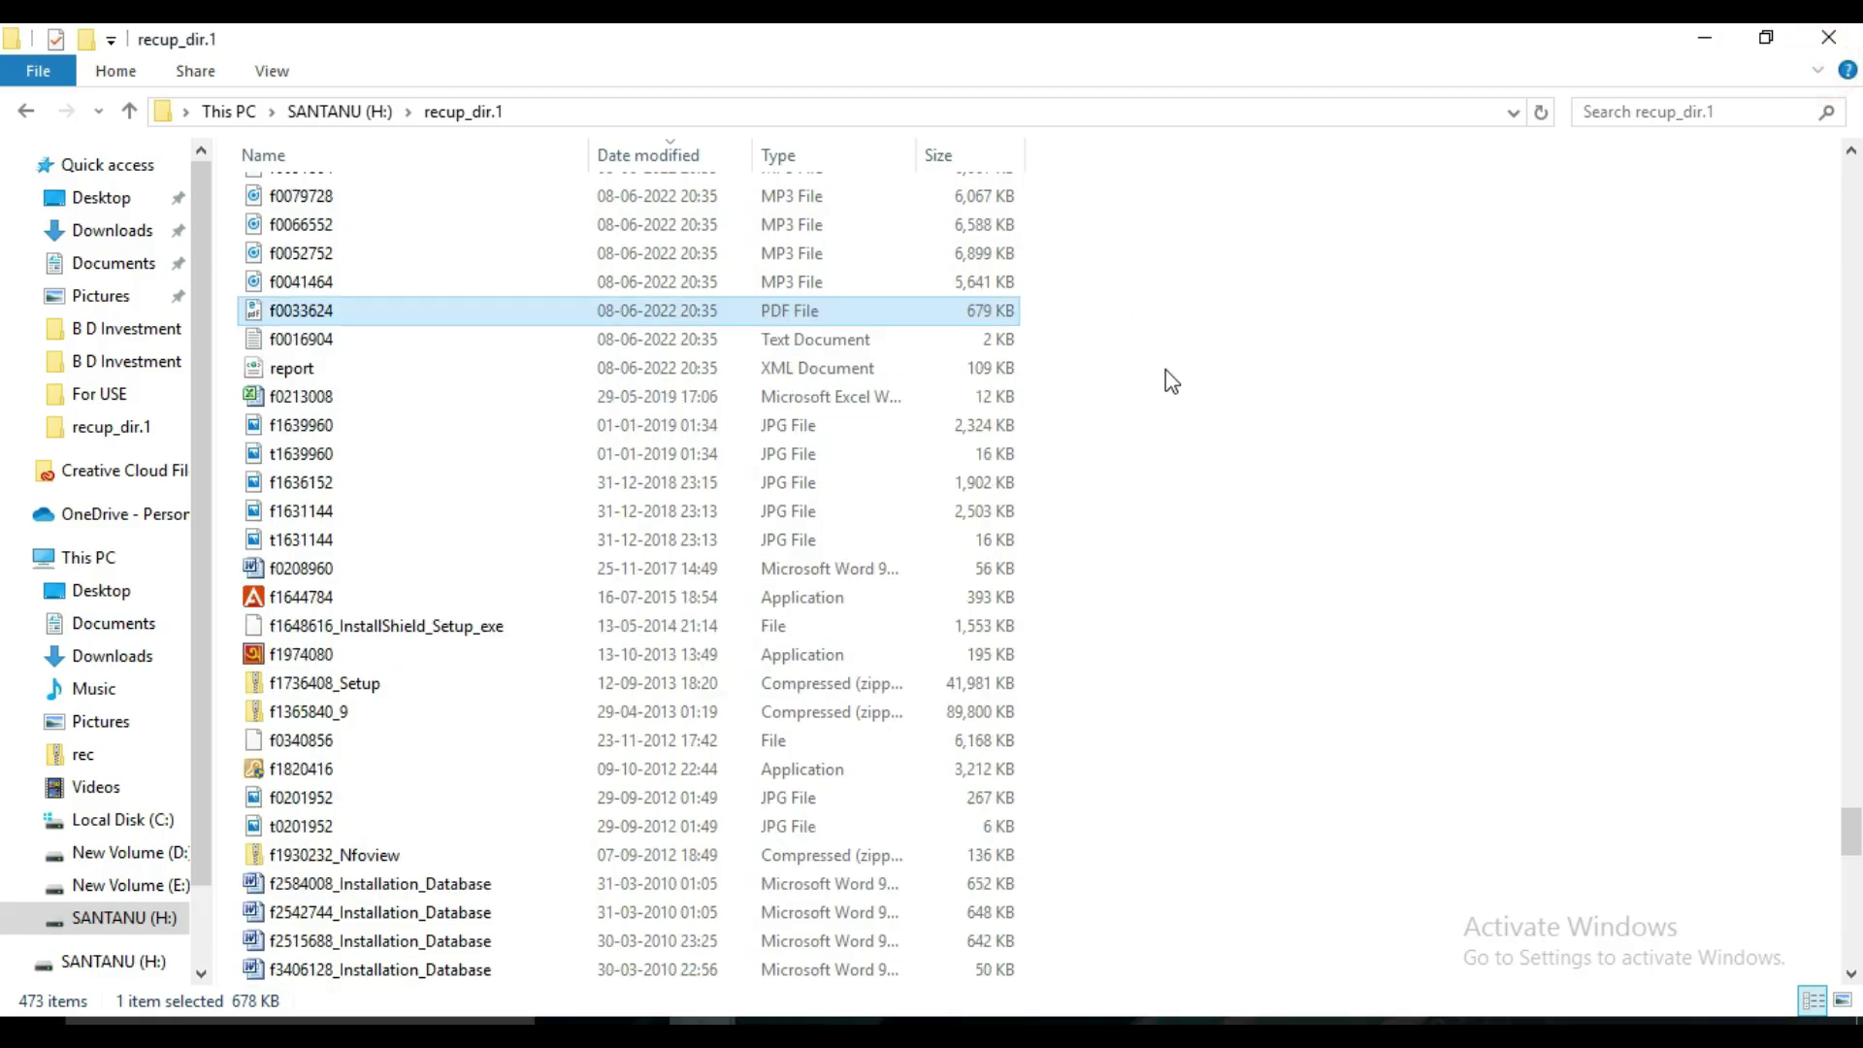
scroll(1170, 386, down, 2)
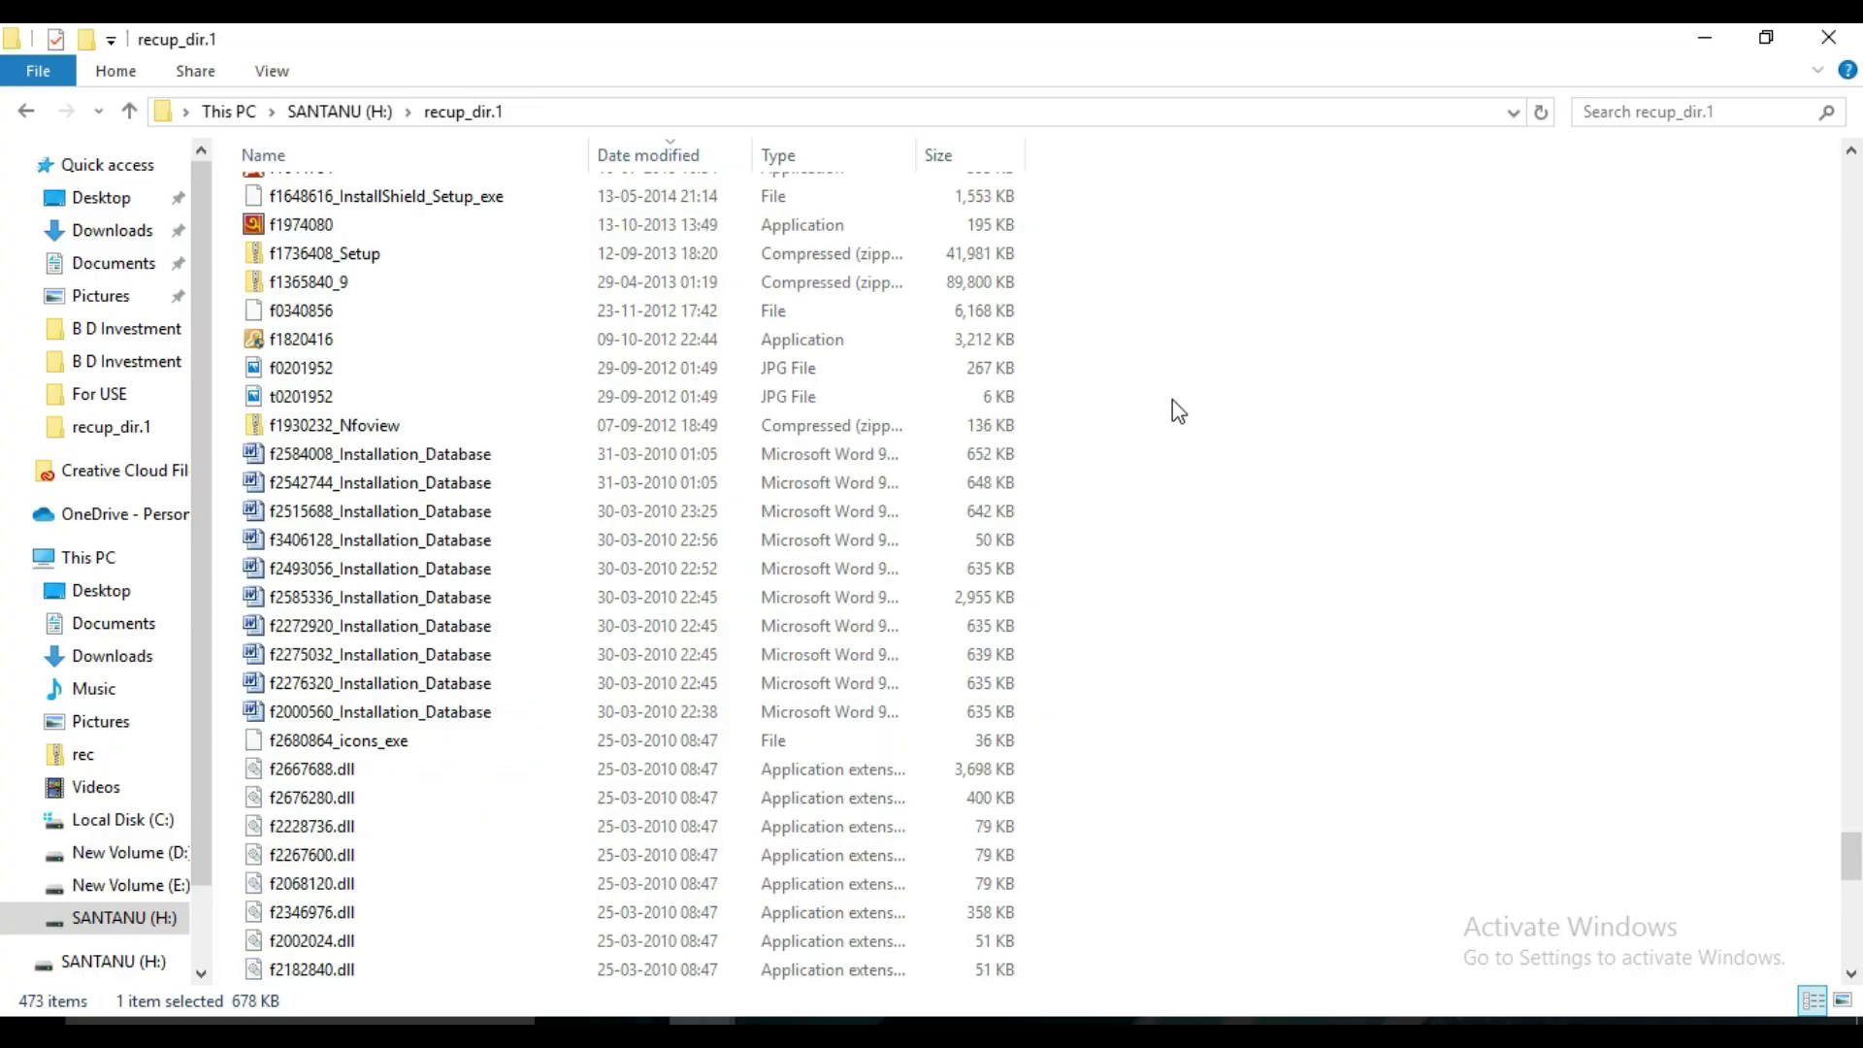
scroll(1172, 398, up, 10)
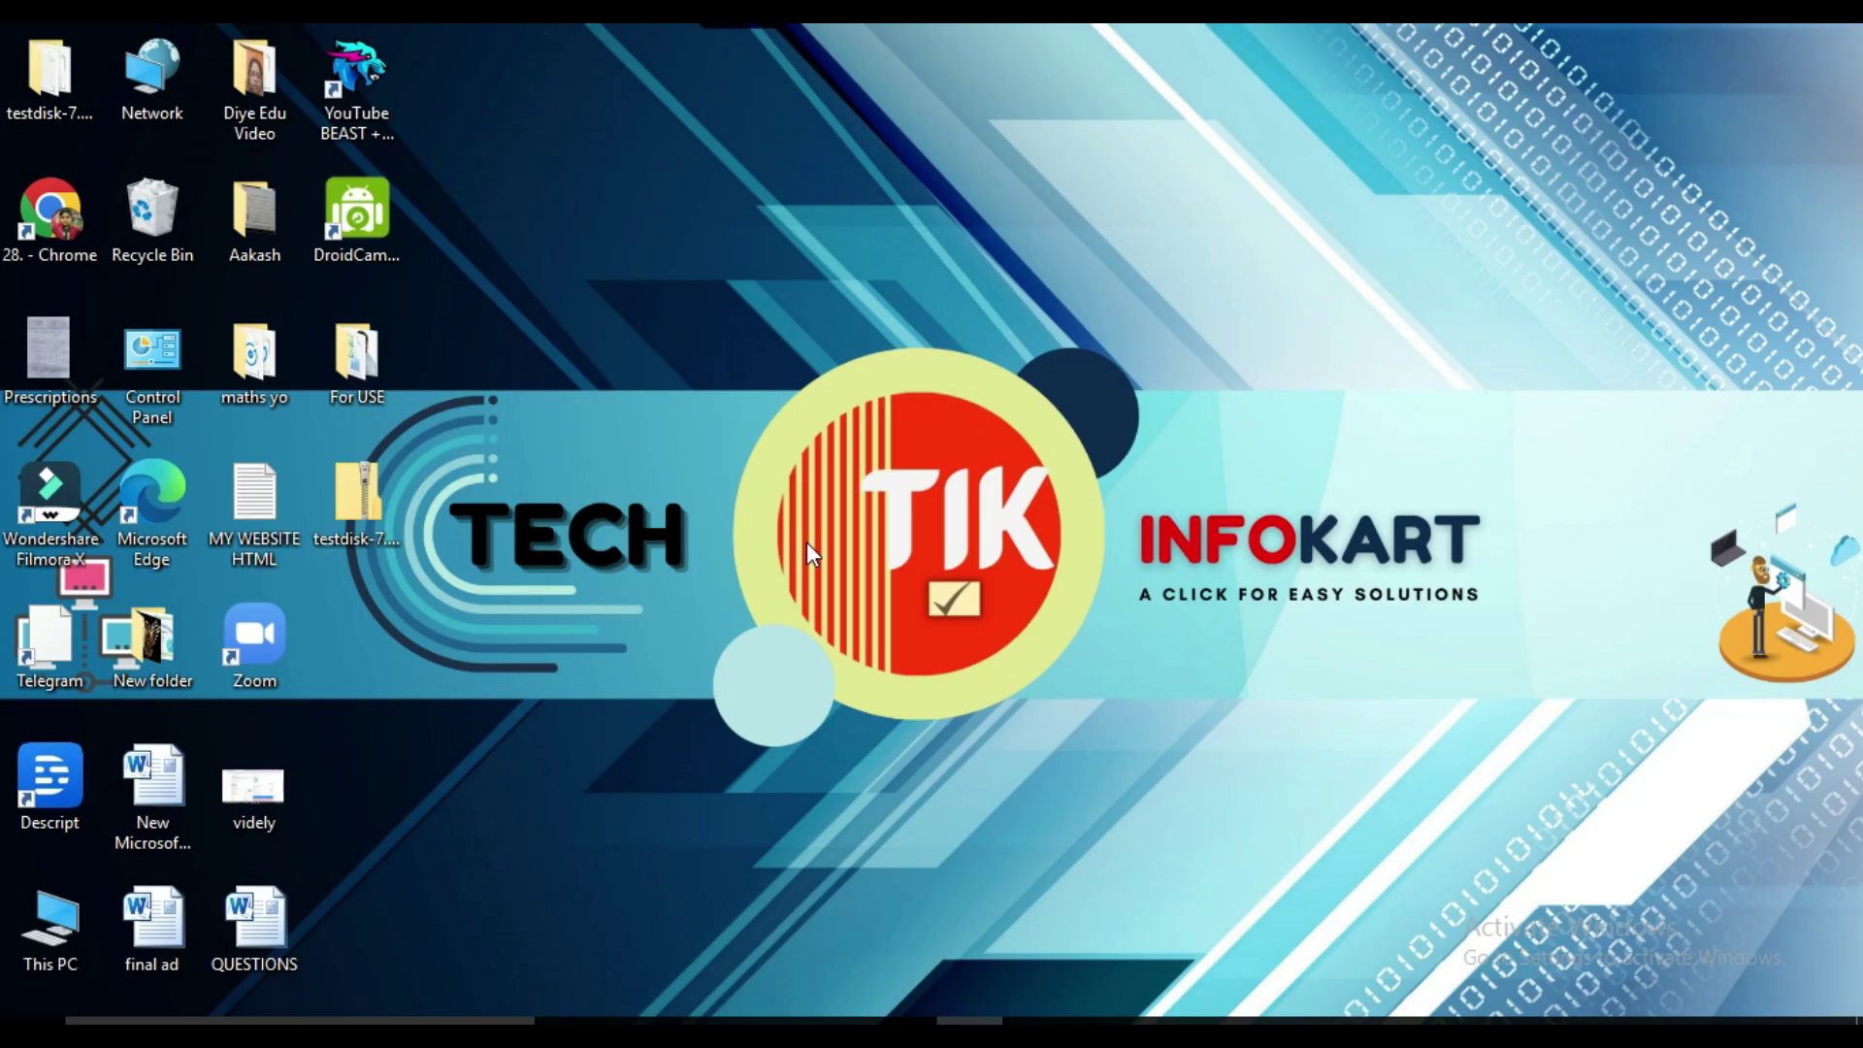